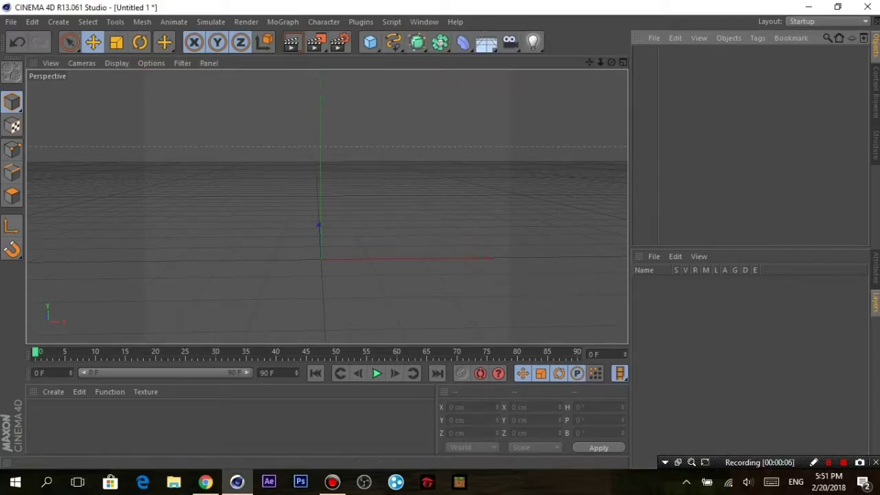
Load the 1.Default Minecraft rig from the Content Browser, dismissing the missing-plugin warning.
click(425, 21)
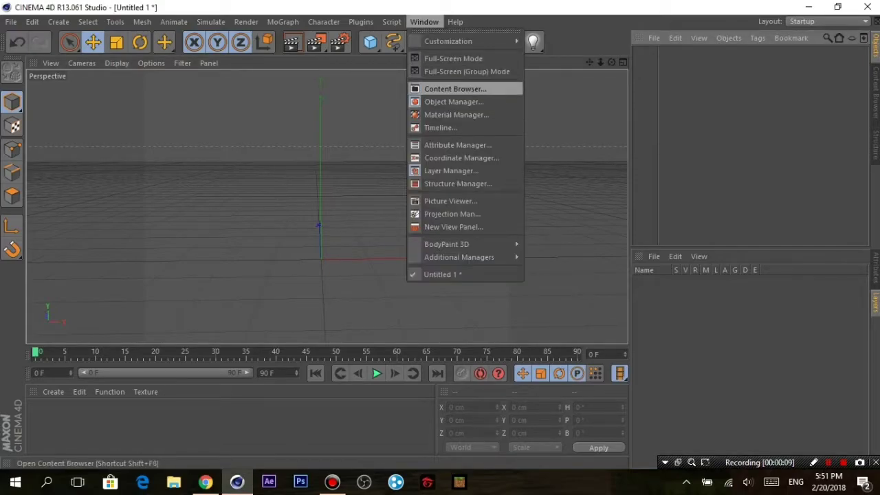
click(453, 89)
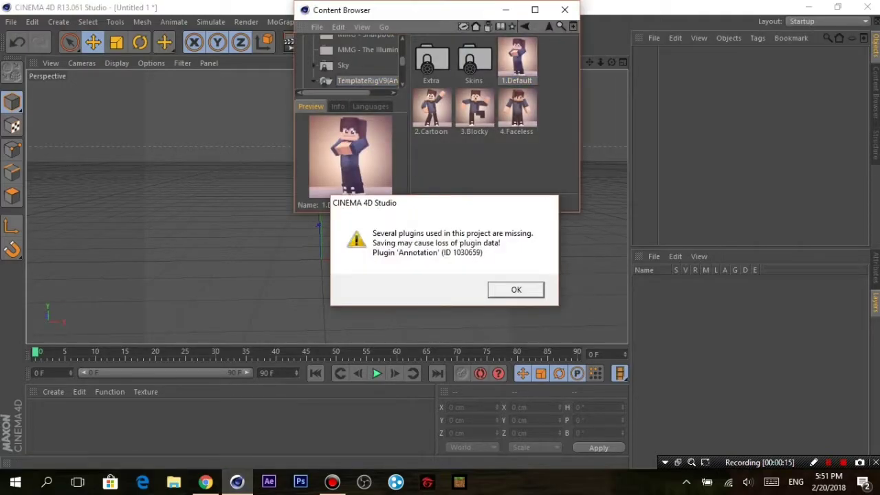
click(549, 203)
click(505, 9)
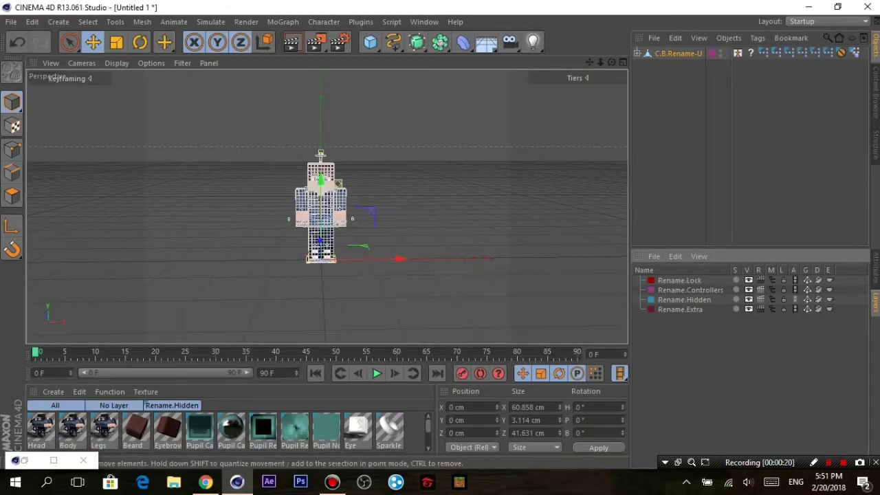
Open the Head material in the Material Editor and select all materials.
scroll(321, 165, up, 3)
scroll(323, 179, up, 2)
scroll(327, 207, up, 2)
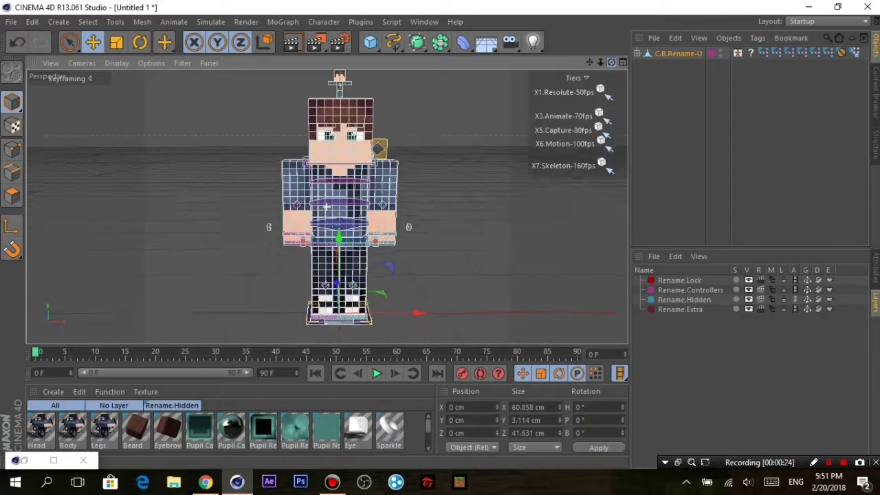
alt+drag(327, 207, 330, 210)
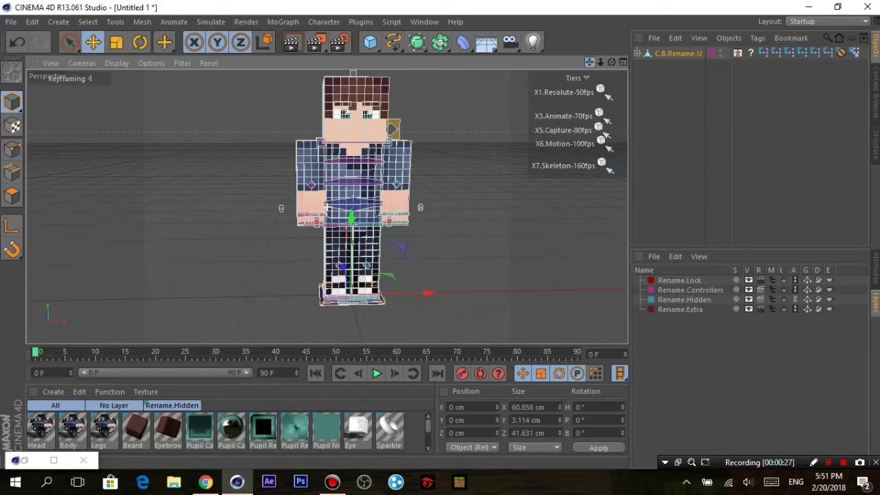
double_click(40, 427)
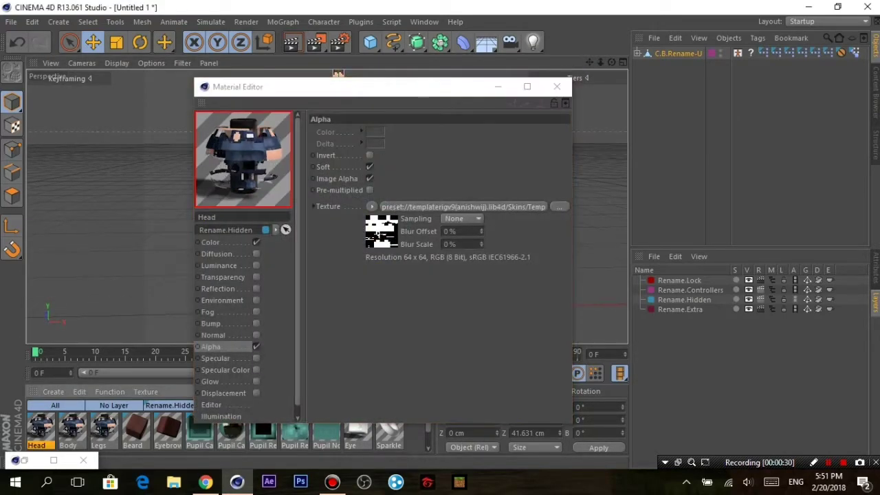
key(ctrl+a)
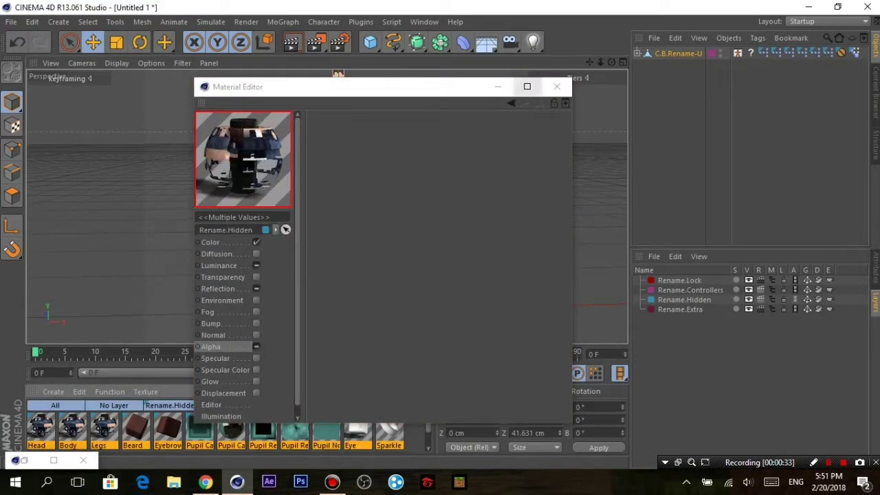
click(557, 87)
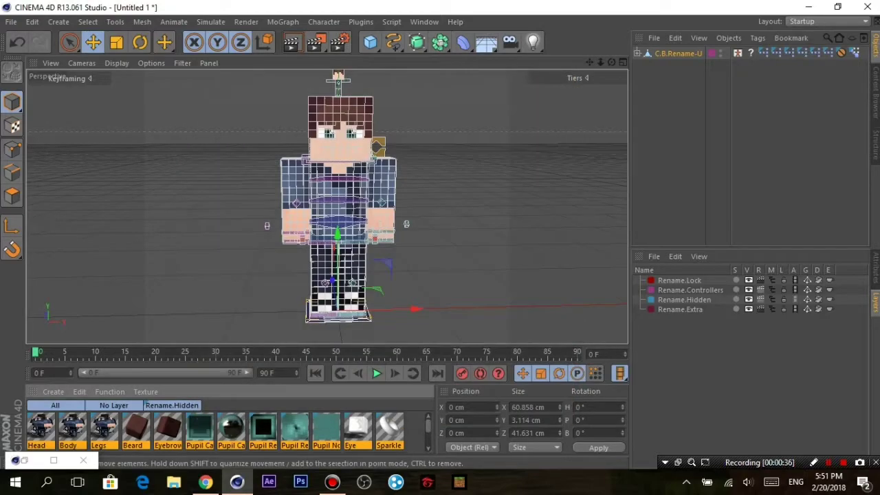
key(shift+F5)
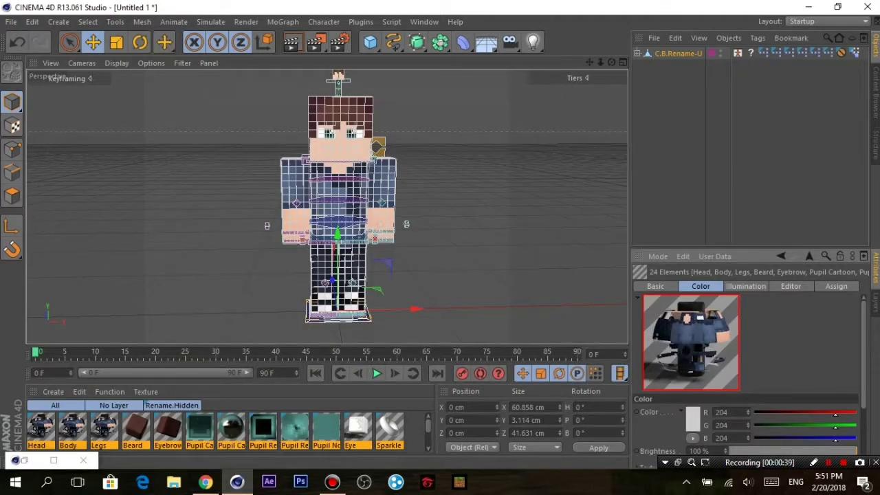
double_click(40, 428)
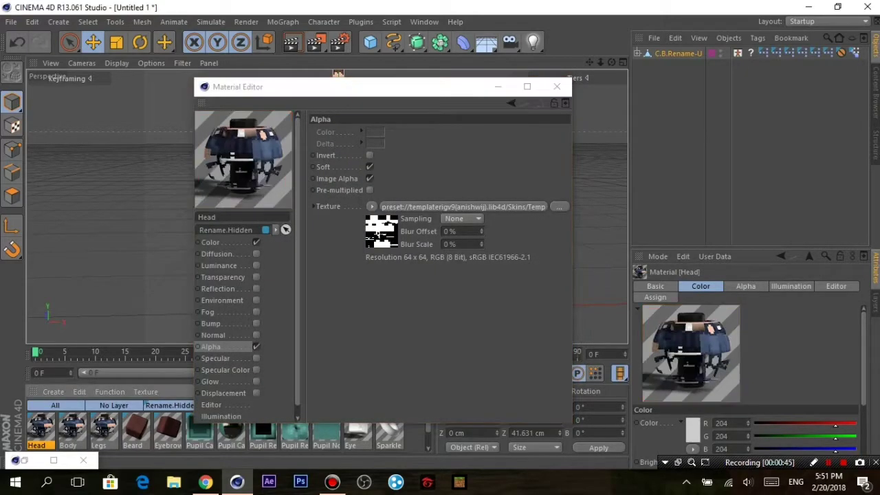
key(ctrl+a)
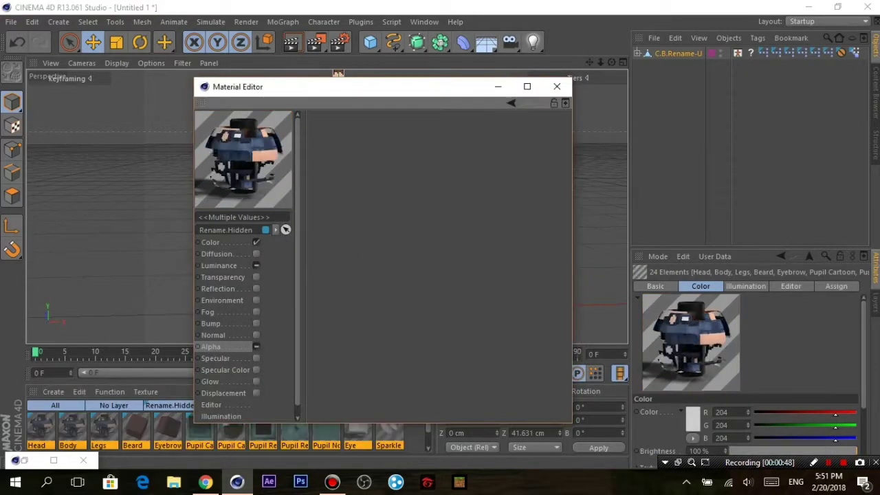
click(557, 87)
mouse_move(296, 206)
alt+mouse_down()
mouse_move(326, 208)
mouse_move(302, 208)
alt+mouse_up()
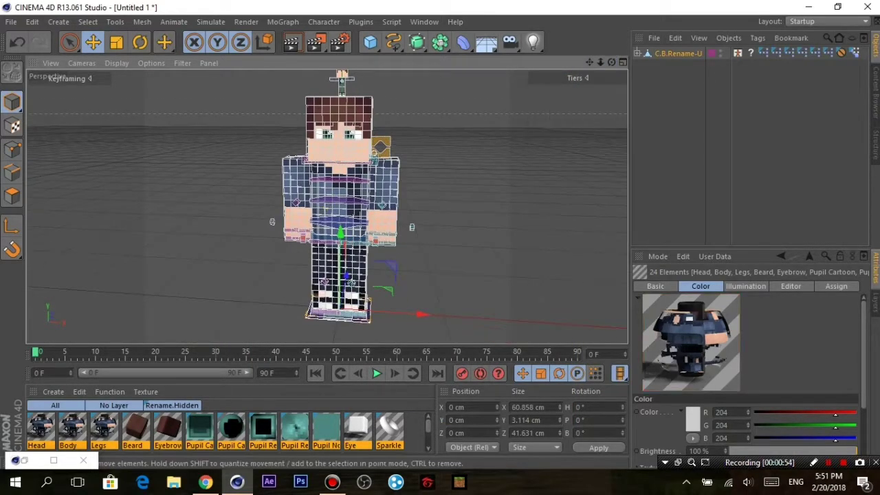
Load unnamed (16).png into the Alpha and Color textures of the Head, Body and Legs materials.
shift+click(104, 430)
double_click(104, 430)
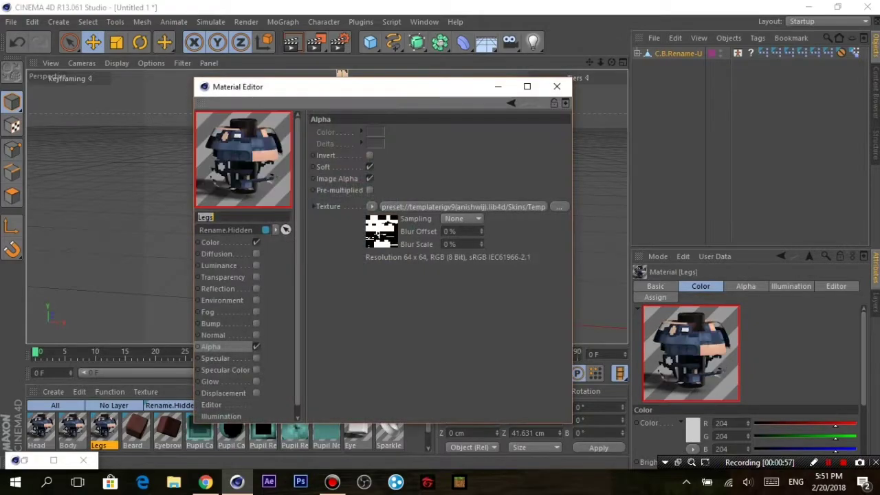
click(559, 207)
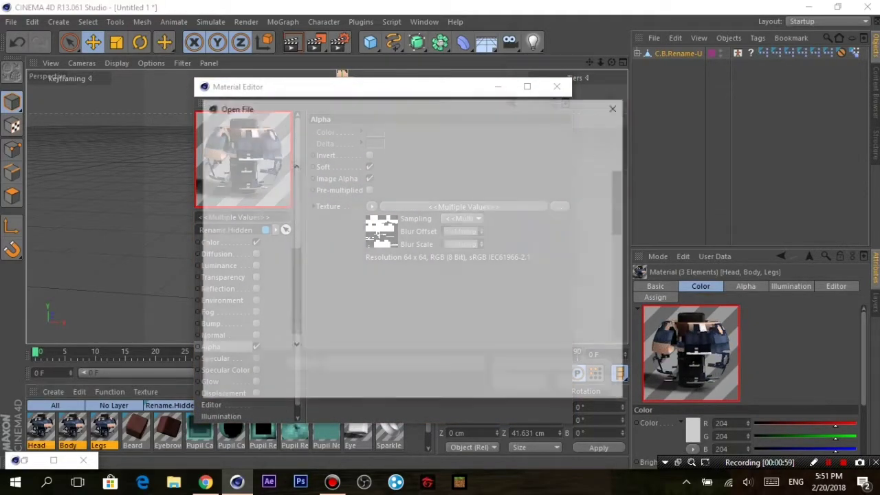
click(421, 289)
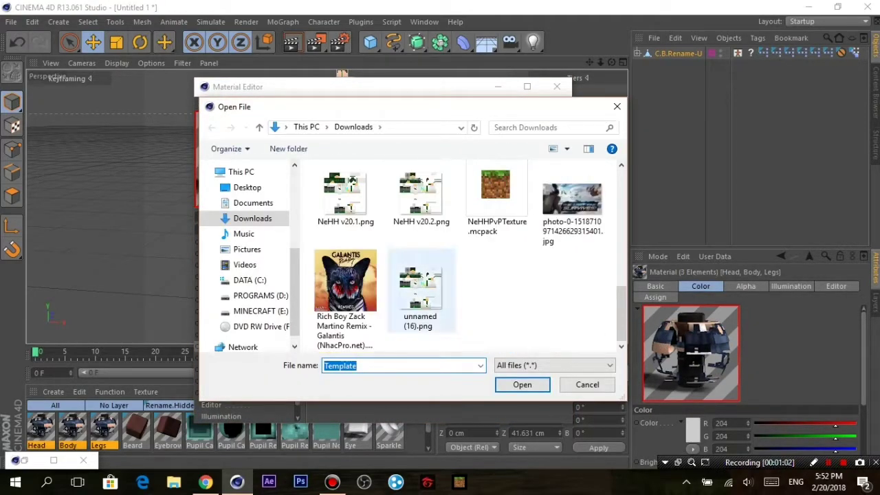
key(Return)
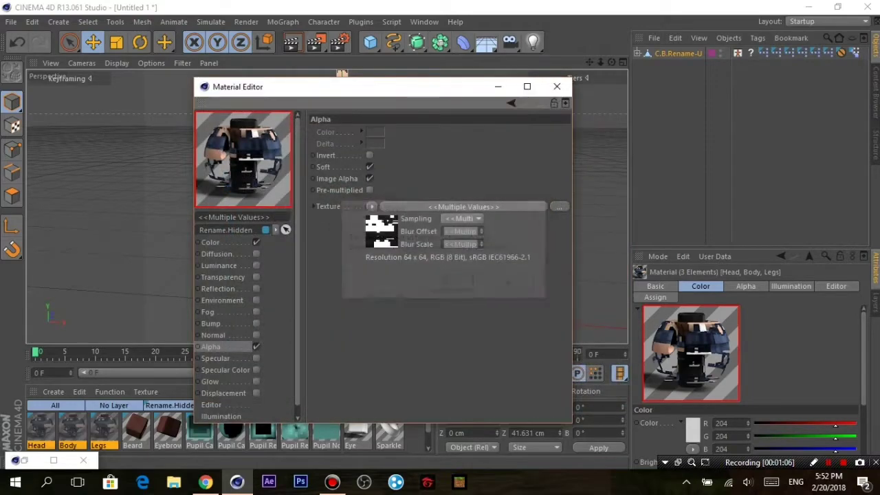
click(559, 189)
click(377, 282)
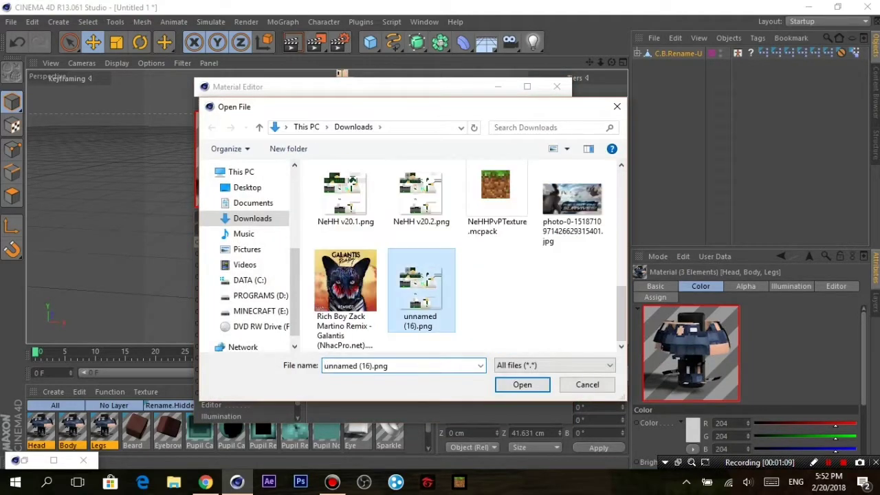
key(Return)
key(Return)
click(557, 86)
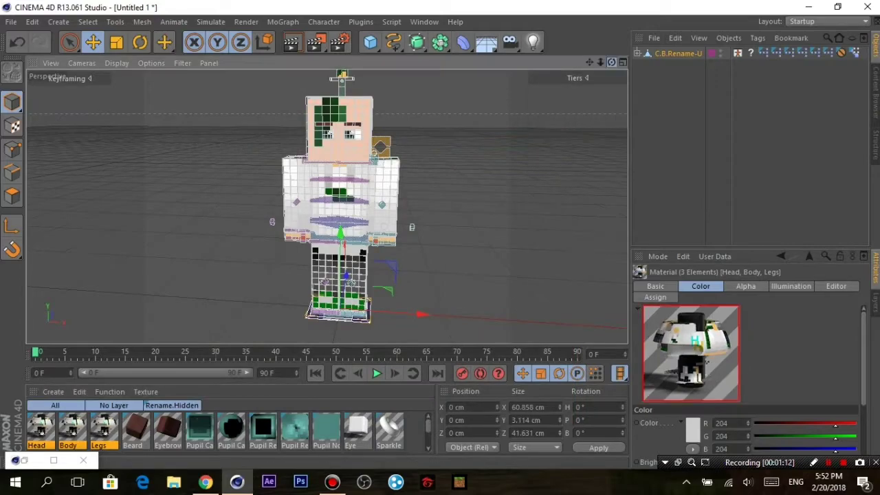
click(341, 130)
Delete the head overlay, then undo back to the freshly loaded rig.
click(420, 131)
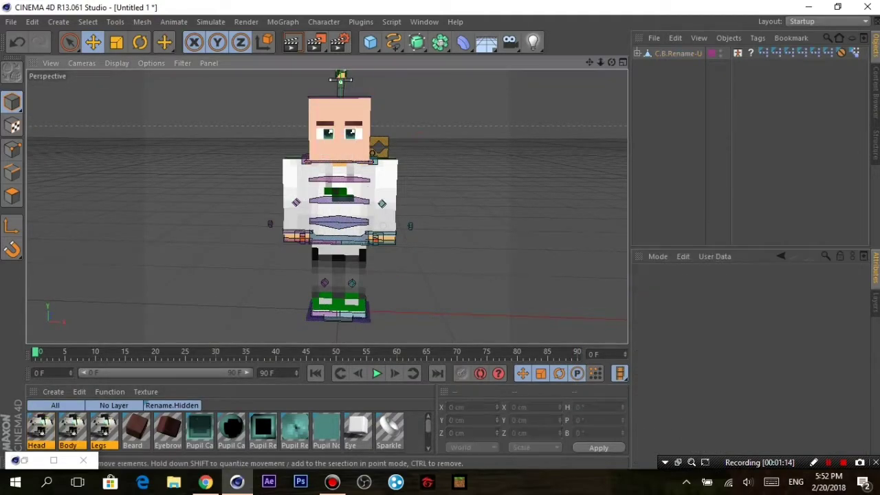
key(ctrl+z)
key(Delete)
alt+drag(330, 206, 357, 206)
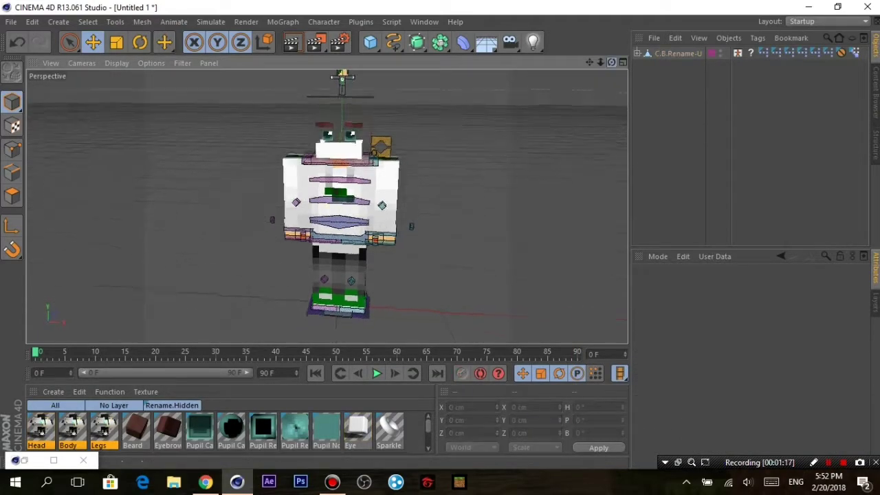
key(ctrl+z)
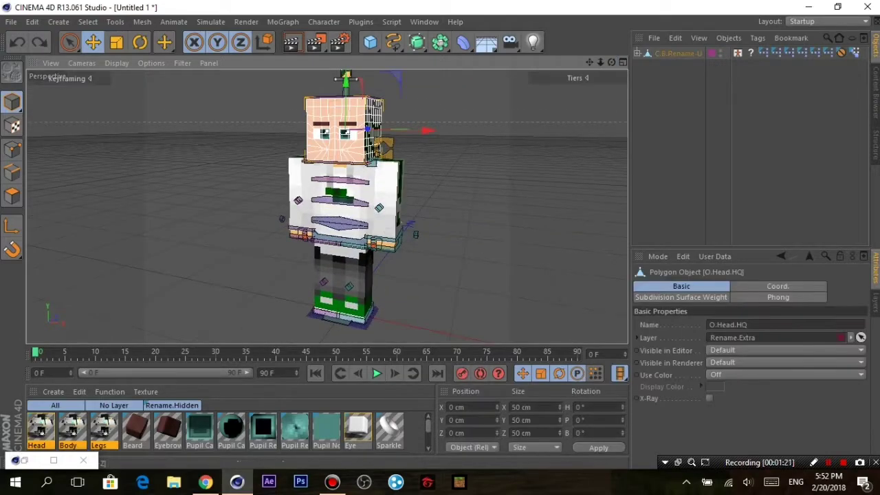
key(ctrl+y)
key(ctrl+z)
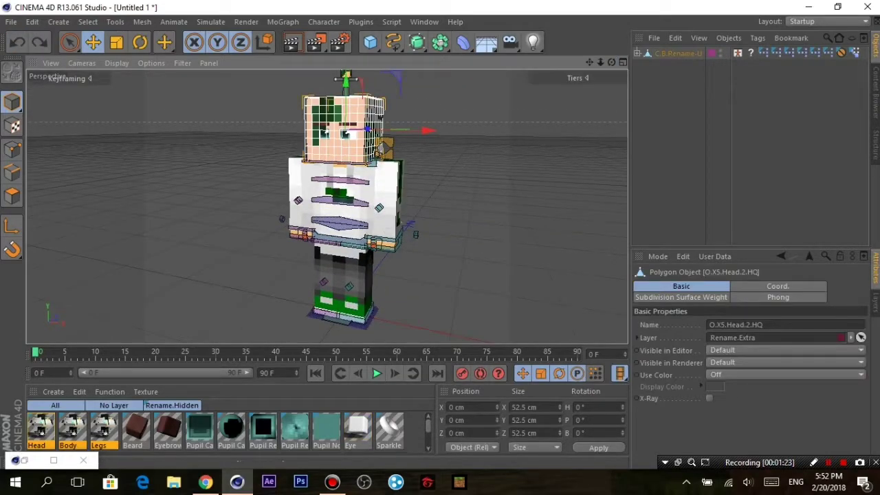
key(ctrl+z)
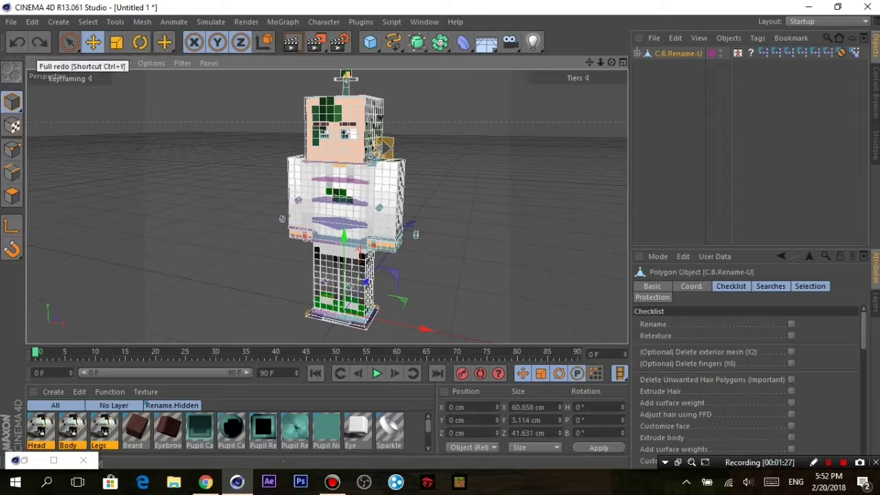
alt+drag(330, 206, 379, 199)
Try moving the arm copies sideways, undoing each move.
click(379, 199)
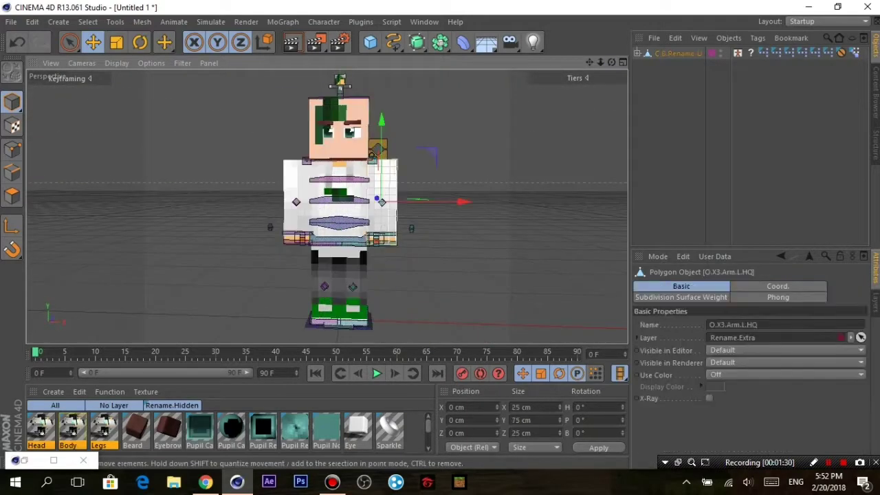
drag(464, 202, 526, 202)
key(ctrl+z)
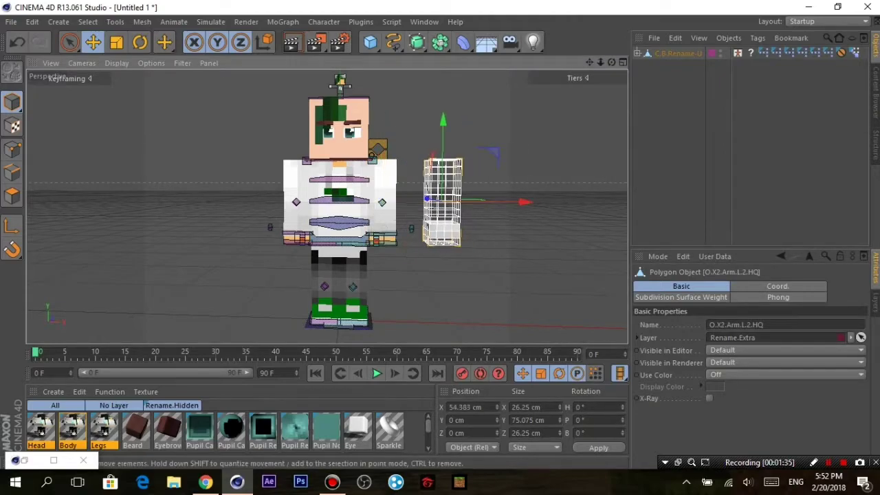
key(Delete)
click(298, 201)
drag(344, 202, 283, 201)
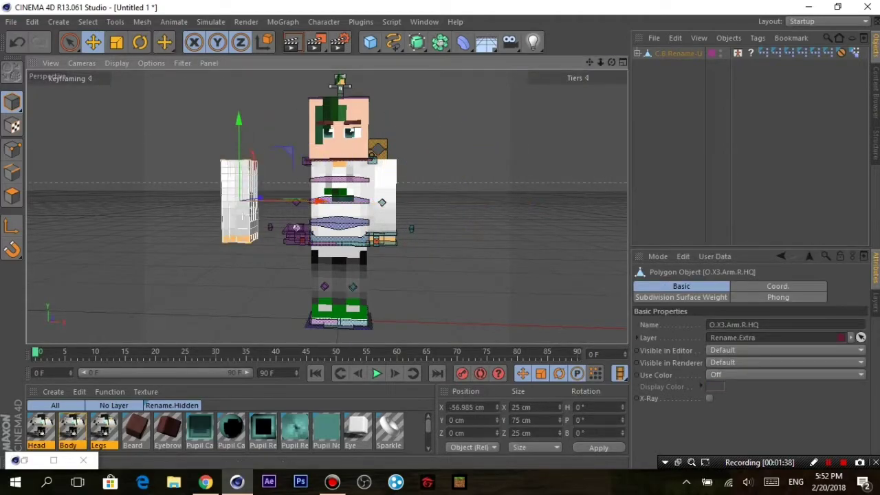
key(ctrl+z)
ctrl+drag(380, 202, 299, 201)
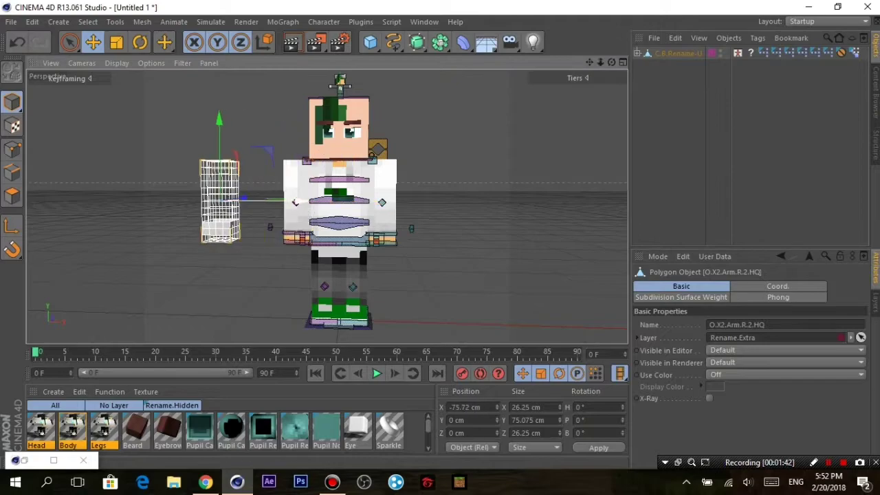
key(Delete)
click(339, 199)
Move the spare leg copy O.X2.Leg.R.2.HQ left and head copy O.X5.Head.2.HQ right.
click(344, 206)
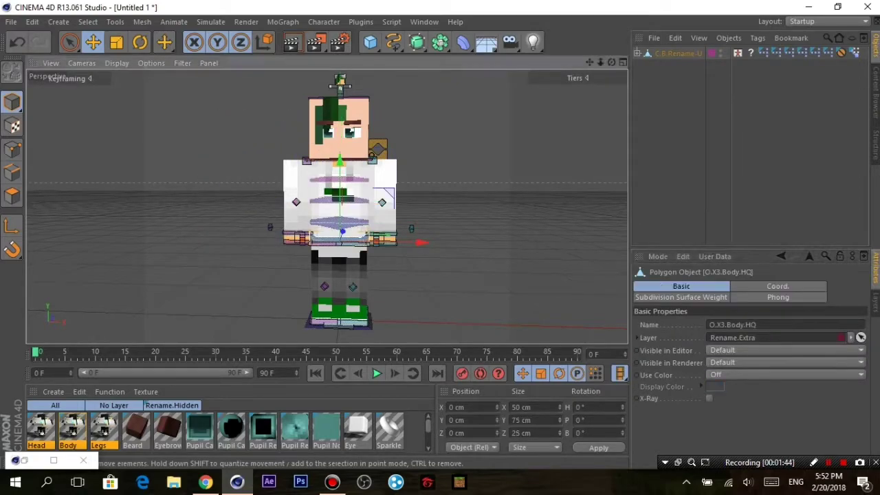
click(352, 289)
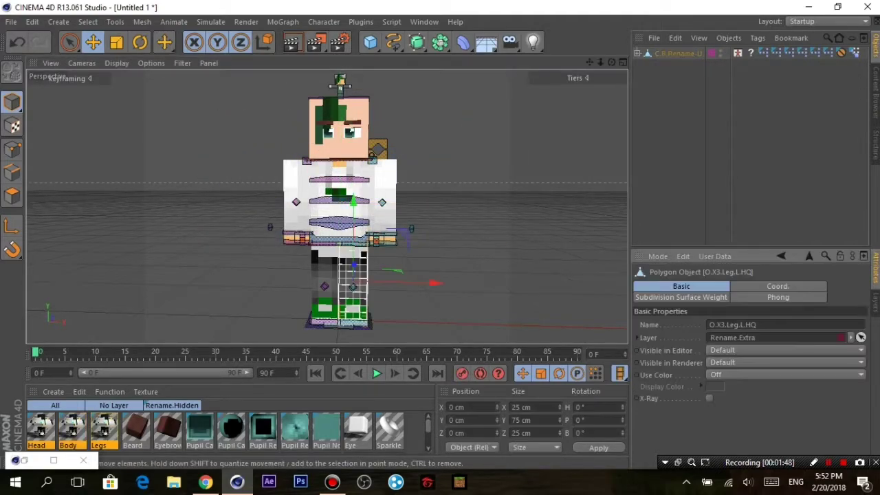
click(352, 296)
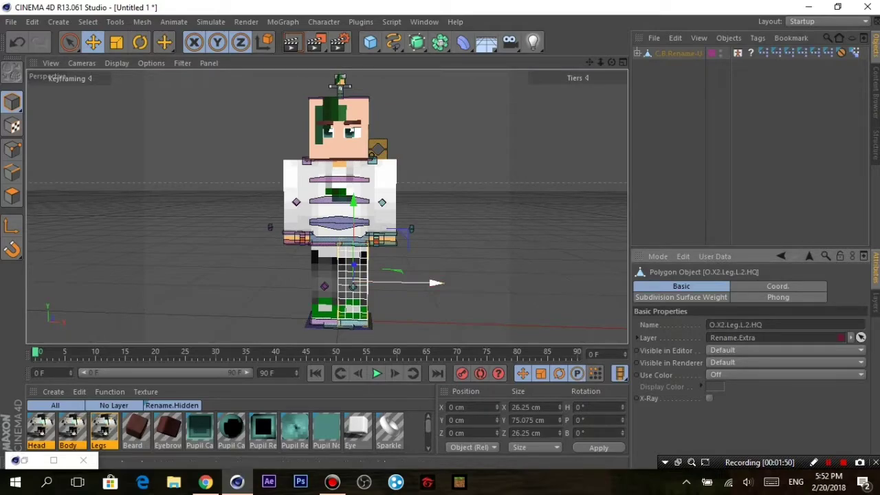
click(434, 283)
click(352, 296)
drag(433, 282, 360, 282)
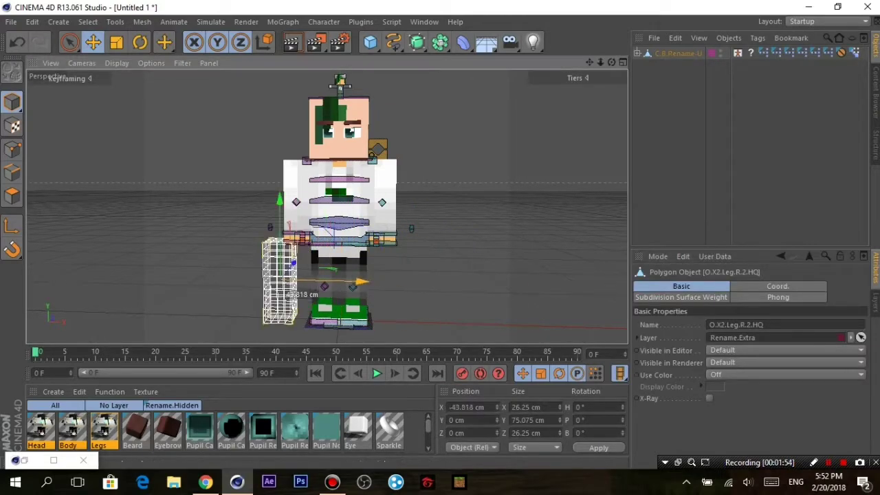
click(412, 289)
click(339, 127)
drag(416, 131, 515, 131)
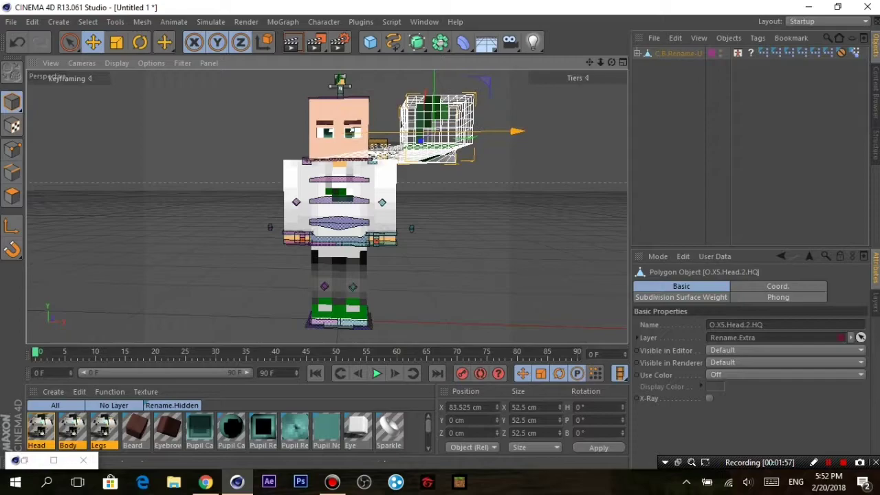
Undo the accidental O.Head.HQ move so the main head stays on the body.
mouse_move(611, 62)
mouse_down()
mouse_move(563, 76)
mouse_move(592, 89)
mouse_up()
click(482, 289)
click(323, 130)
drag(323, 131, 571, 93)
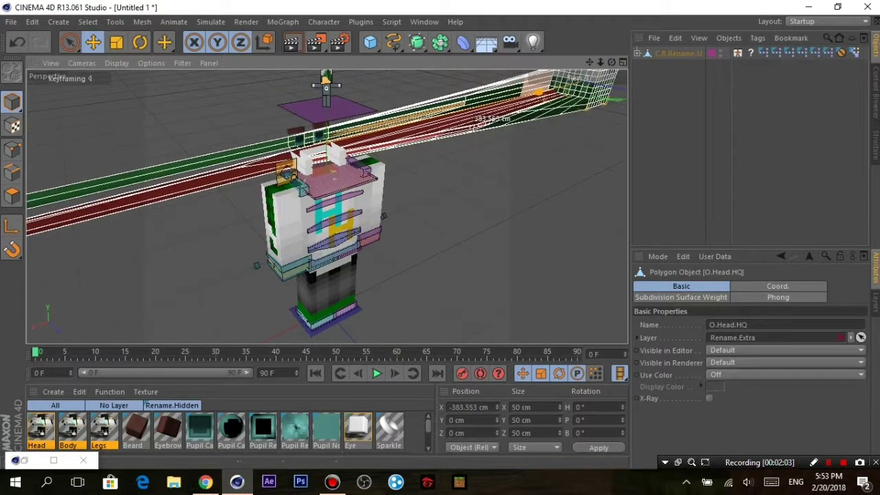
key(ctrl+z)
alt+drag(492, 120, 342, 80)
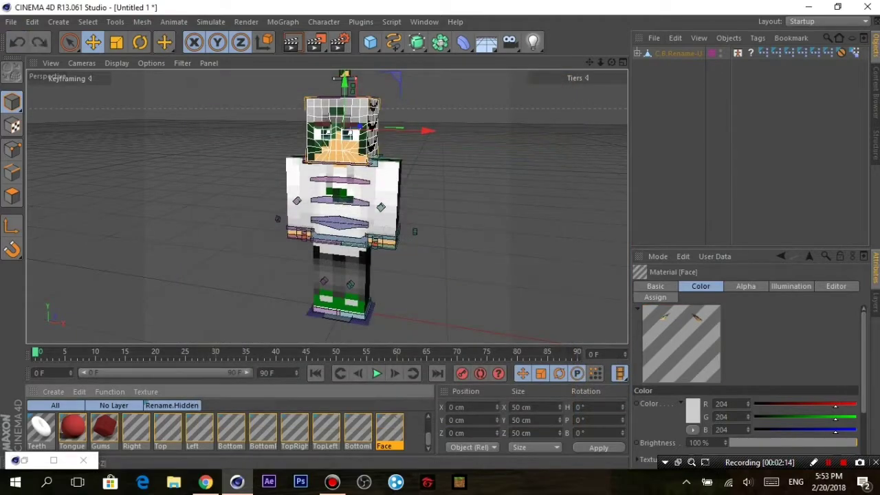
Apply the Face material to the head and check its Phong and Subdivision Surface Weight tabs.
mouse_move(389, 430)
mouse_down()
mouse_move(378, 145)
mouse_move(360, 155)
mouse_up()
click(380, 150)
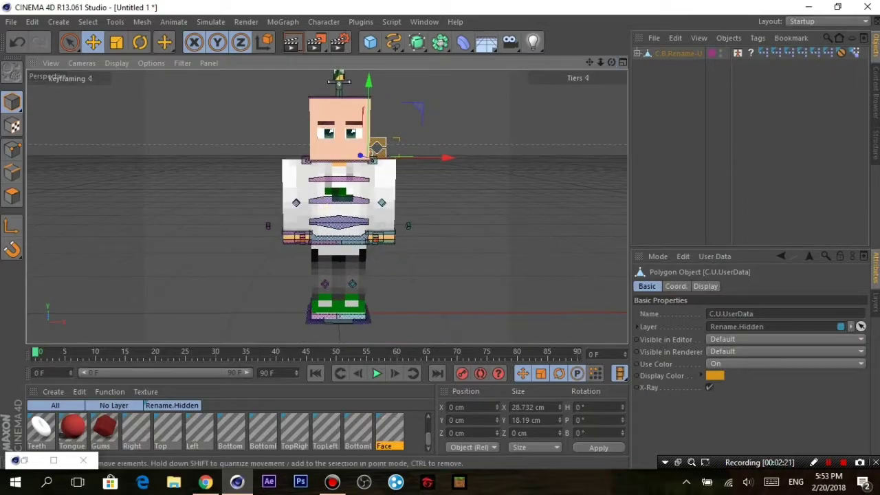
click(339, 132)
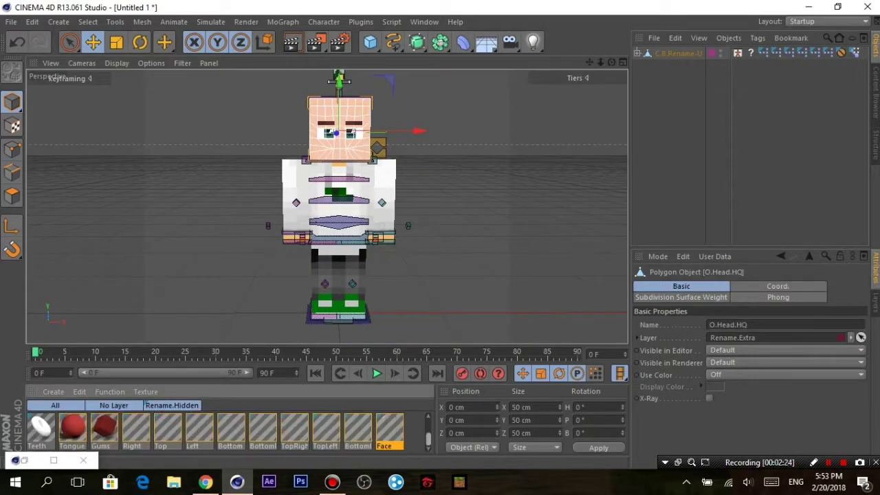
click(778, 297)
click(680, 297)
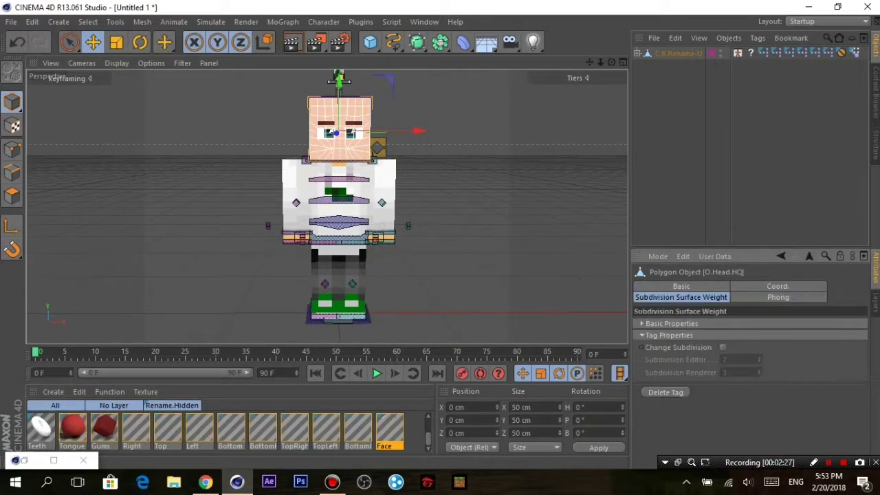
click(339, 81)
drag(589, 63, 574, 54)
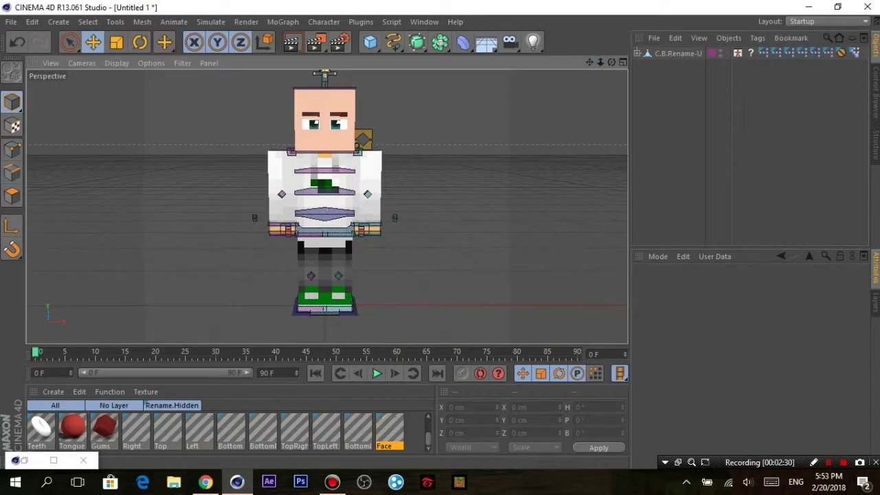
Open and close the Content Browser, then select the C.B.Shoulder.R controller.
click(424, 22)
click(455, 89)
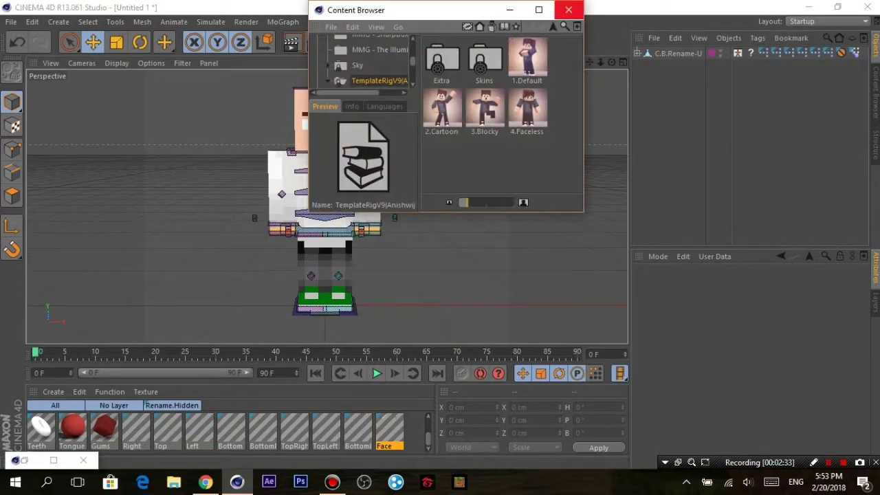
click(569, 10)
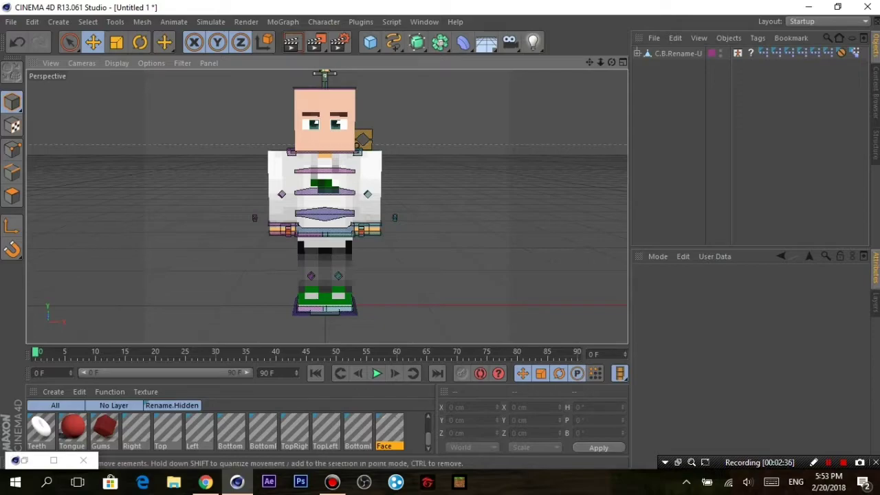
click(424, 22)
key(Escape)
click(325, 121)
click(337, 121)
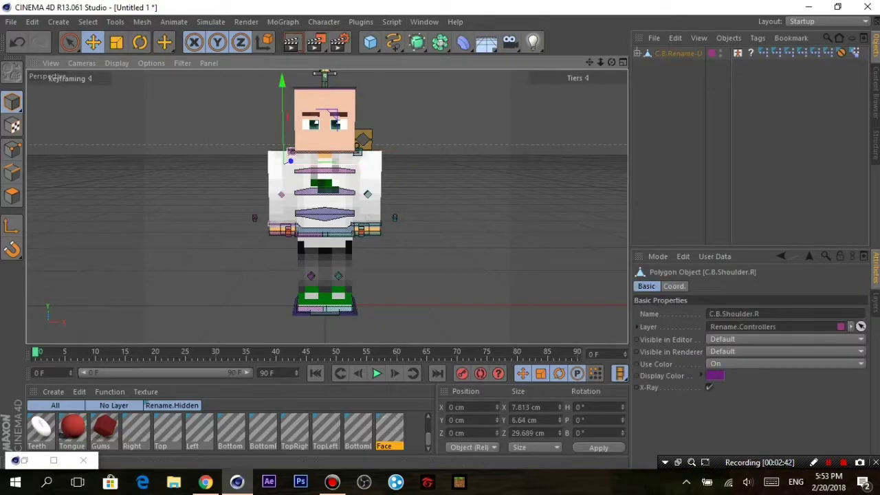
Rotate the right and left shoulder controllers up so both arms form a V.
mouse_move(337, 120)
mouse_down()
mouse_move(321, 123)
mouse_move(326, 63)
mouse_up()
click(324, 120)
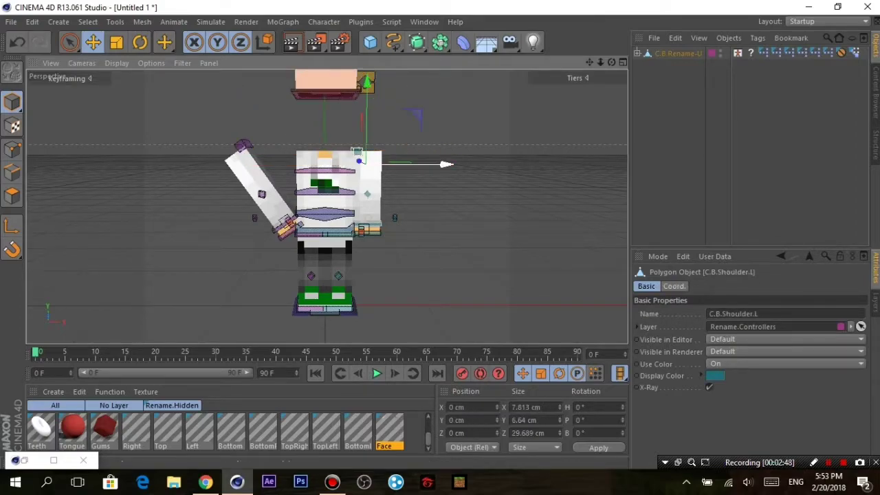
drag(395, 217, 407, 162)
click(407, 163)
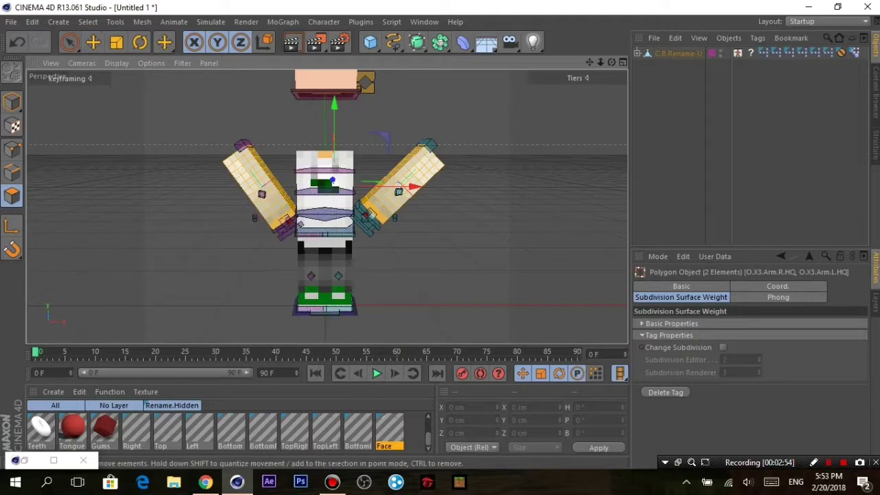
Loop-select a polygon band on the arms and extrude it with a 91° maximum angle.
key(u)
key(l)
click(278, 219)
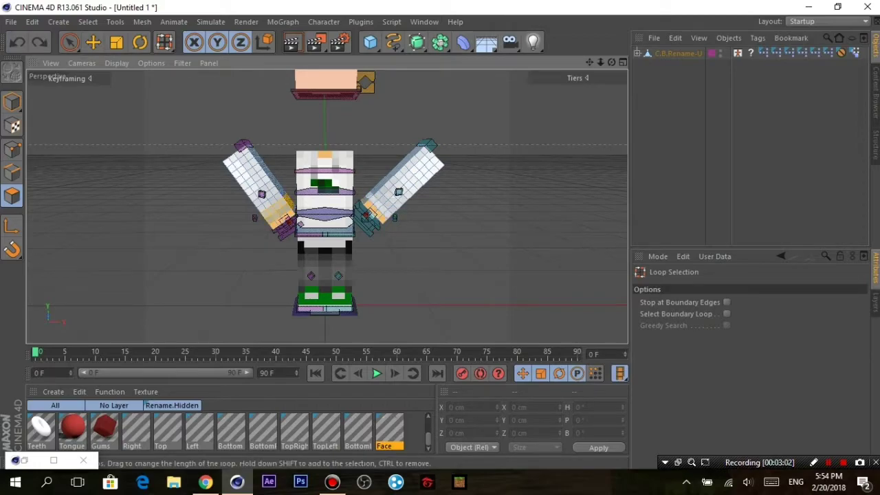
right_click(388, 206)
click(430, 223)
right_click(386, 220)
click(430, 236)
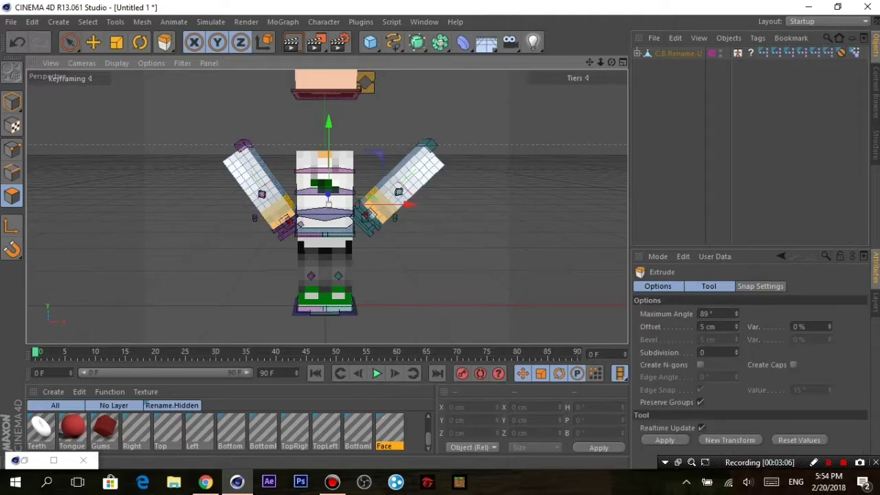
drag(736, 314, 736, 306)
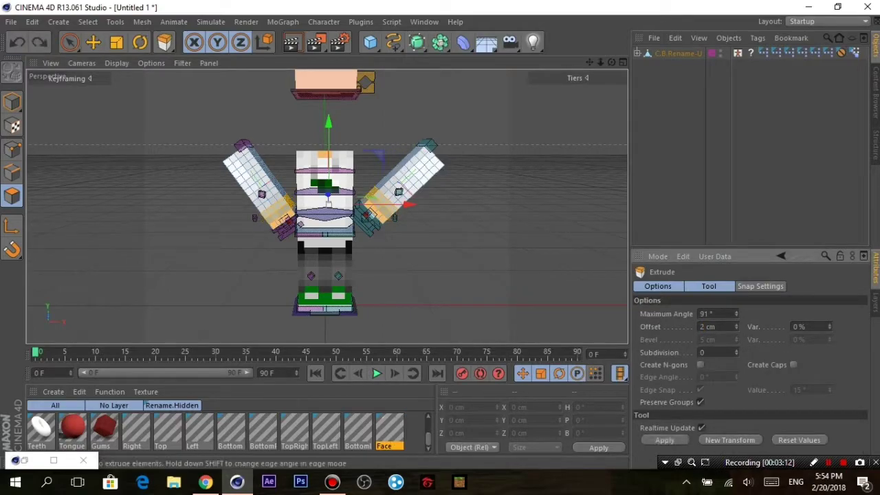
key(9)
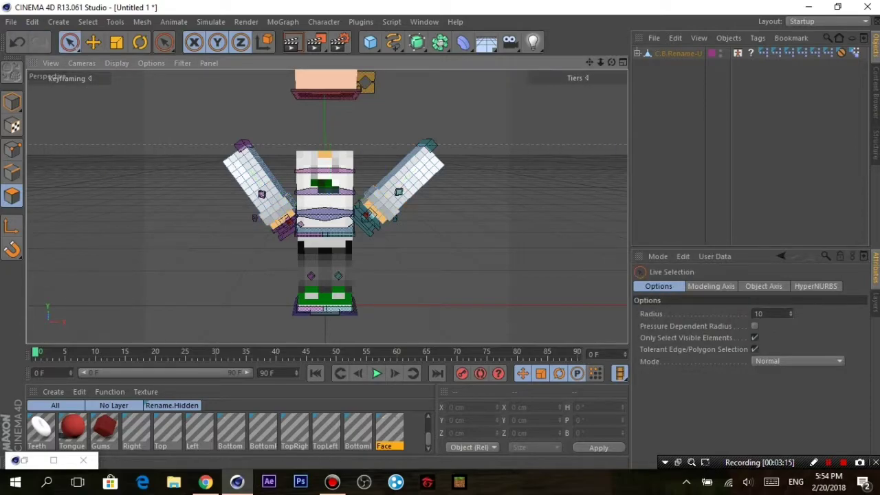
Select polygons on the body front and extrude them with a 2 cm offset.
scroll(402, 222, up, 2)
scroll(402, 222, up, 2)
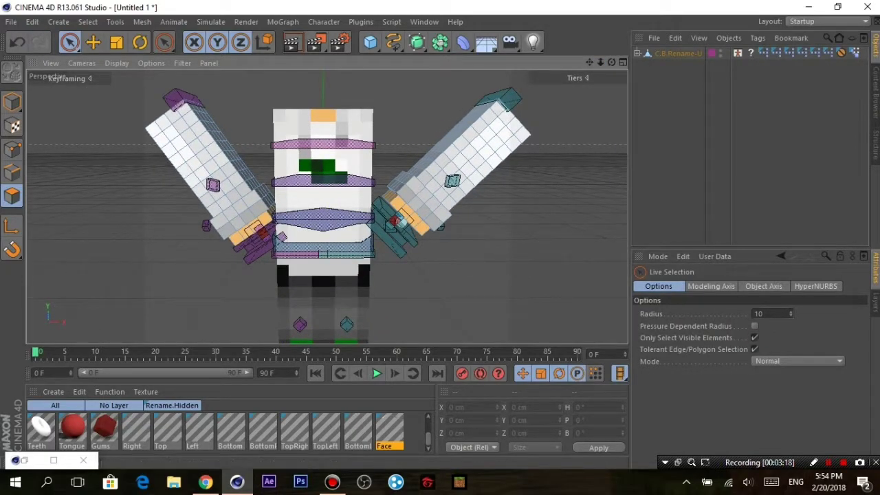
click(368, 135)
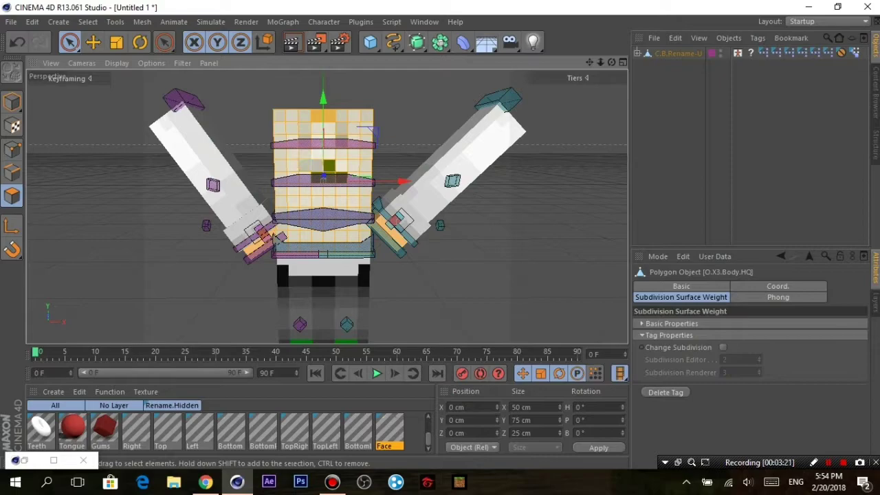
click(319, 166)
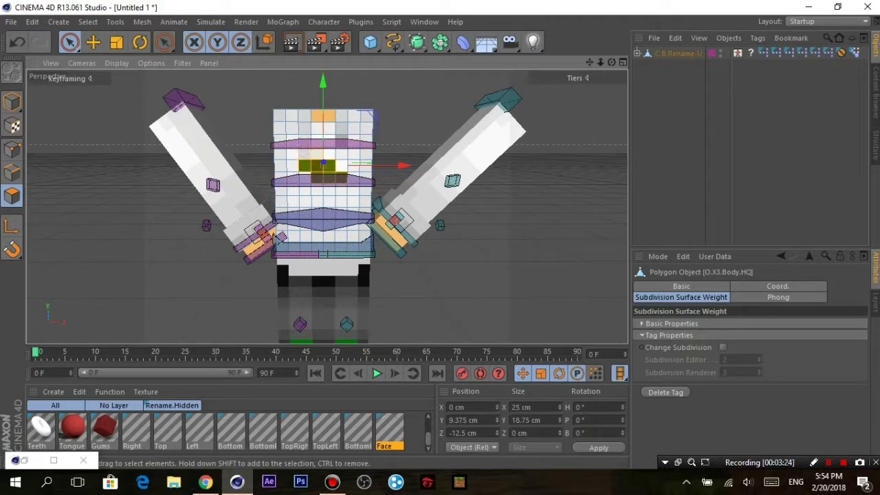
right_click(323, 165)
click(357, 236)
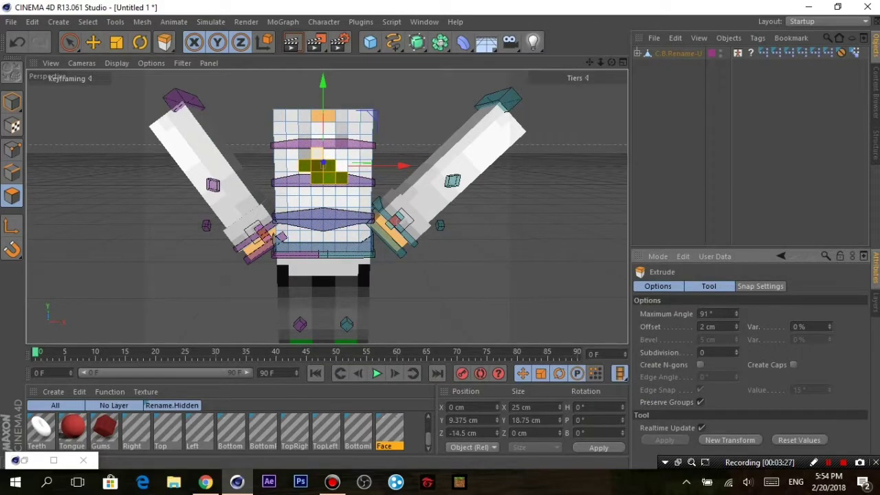
key(space)
right_click(327, 224)
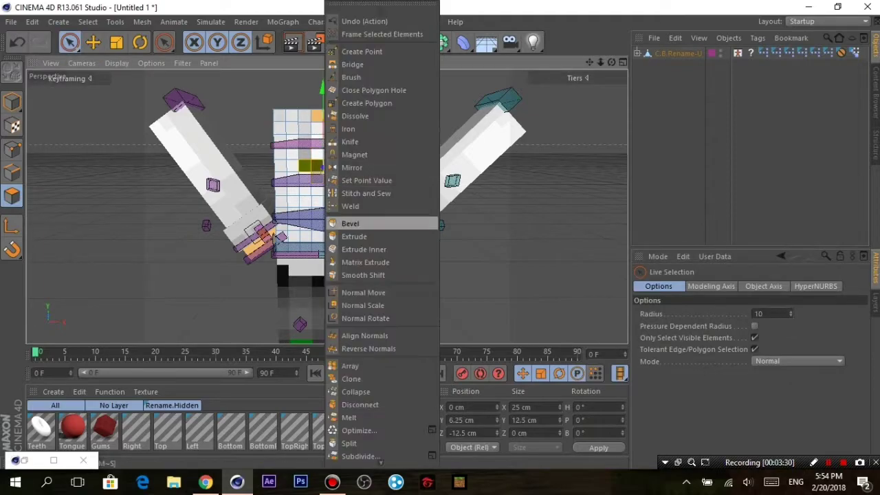
click(354, 236)
Extrude the chest polygons again with a 1 cm offset.
scroll(375, 109, up, 5)
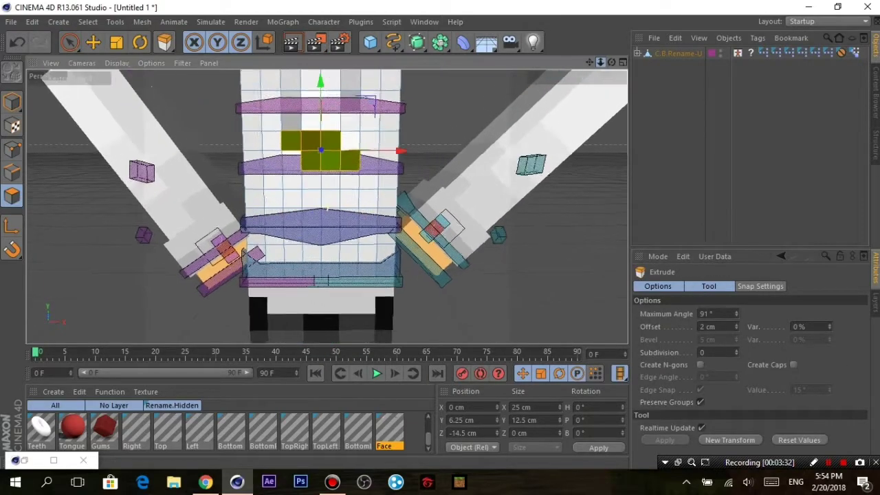
scroll(327, 206, up, 2)
key(space)
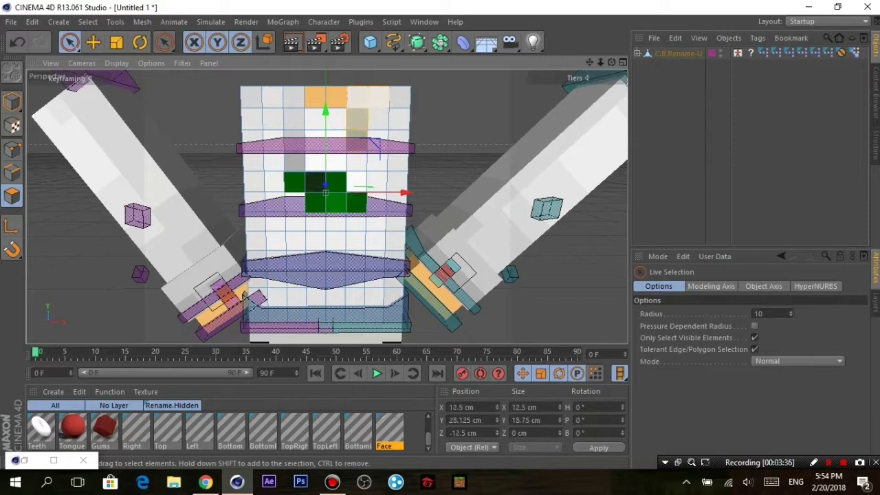
right_click(354, 236)
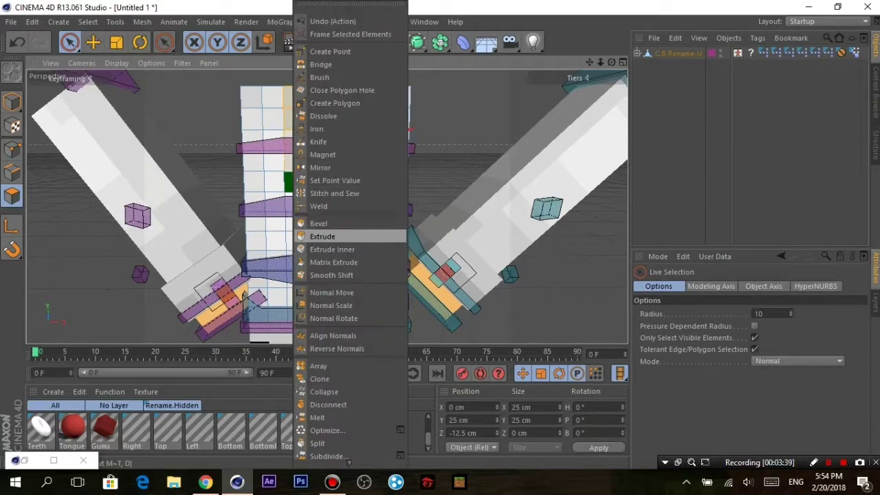
click(371, 236)
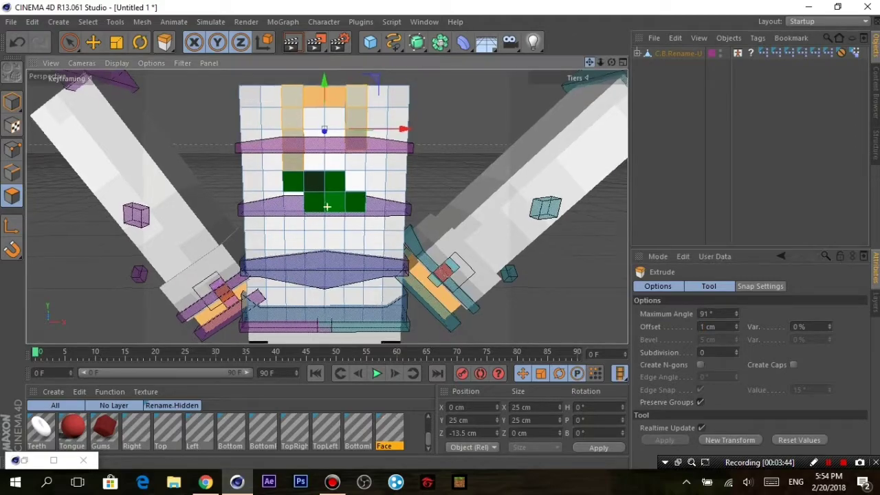
Extrude a single top polygon of the body with a -1 cm offset.
mouse_move(328, 227)
alt+middle_down()
mouse_move(342, 165)
mouse_move(341, 186)
alt+middle_up()
alt+drag(339, 307, 335, 184)
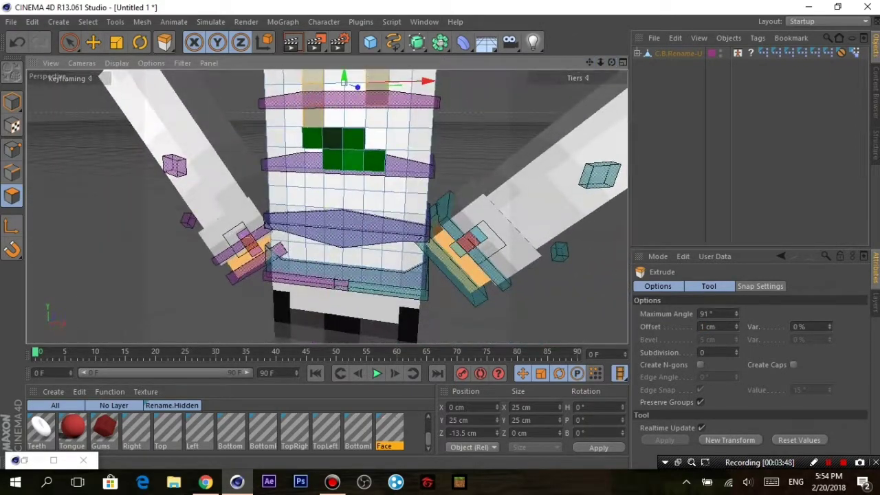
scroll(335, 184, down, 3)
scroll(335, 185, up, 3)
key(space)
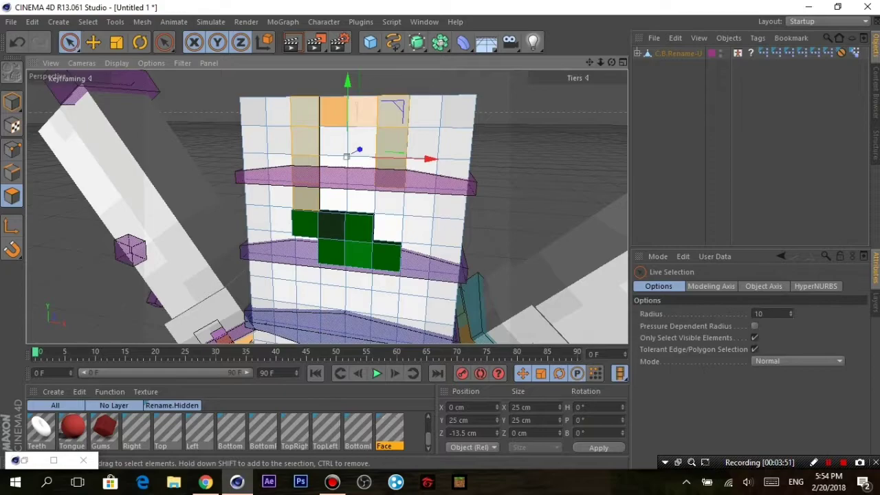
click(347, 110)
right_click(333, 130)
click(413, 237)
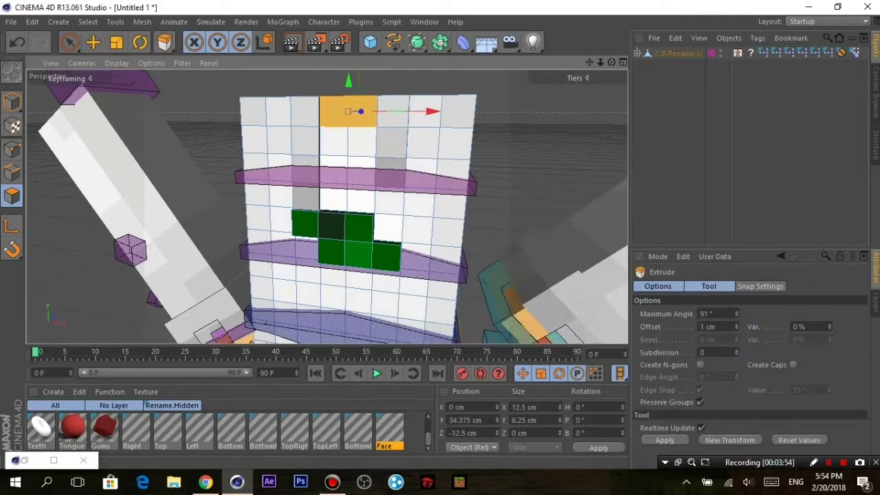
text(-)
scroll(327, 206, down, 3)
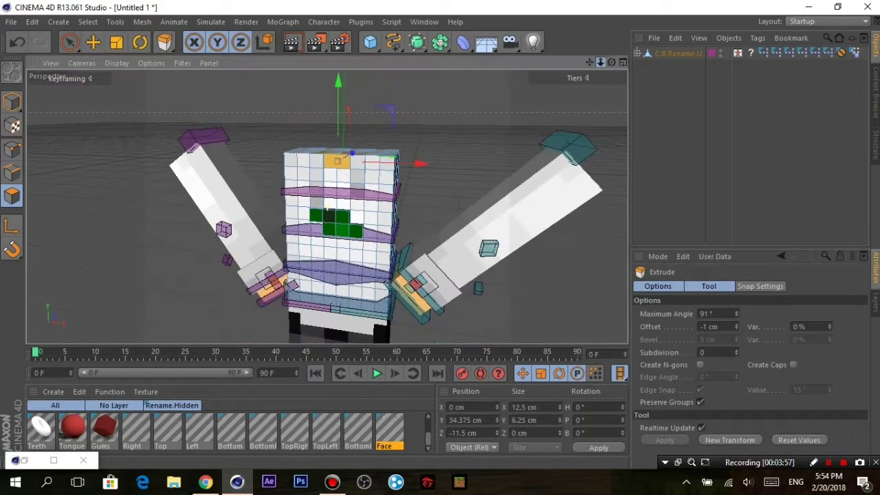
scroll(335, 206, down, 3)
scroll(335, 206, down, 1)
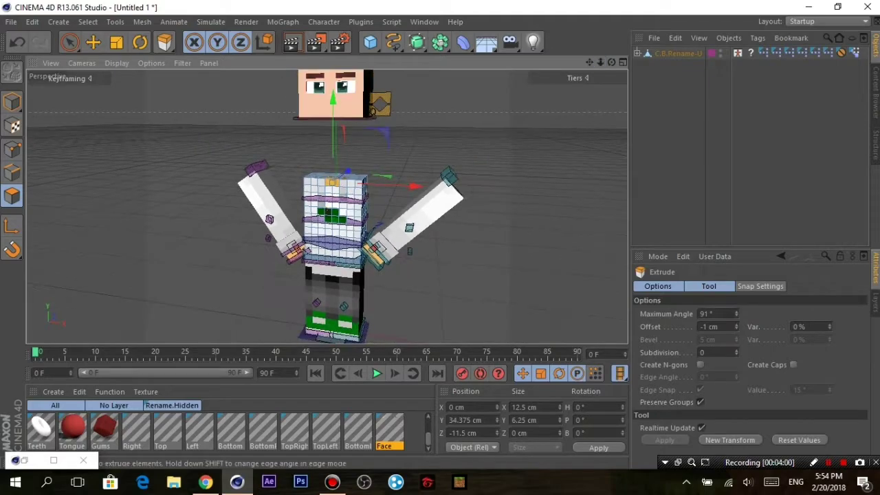
key(space)
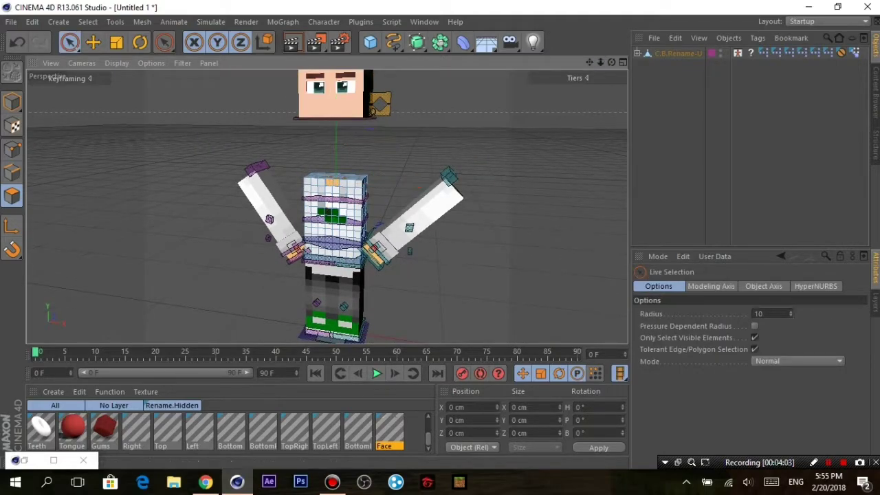
Set Position X to 0 on both C.B.Shoulder.L and C.B.Shoulder.R.
key(e)
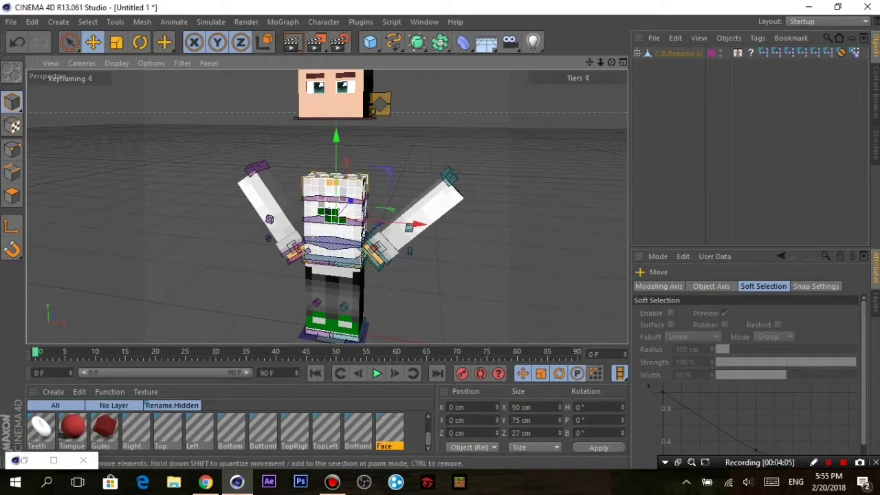
click(445, 176)
click(464, 407)
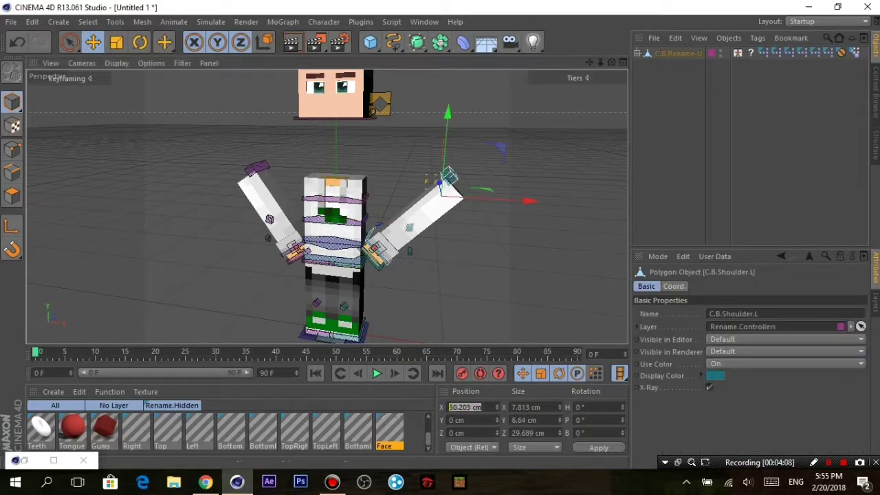
key(Return)
click(258, 169)
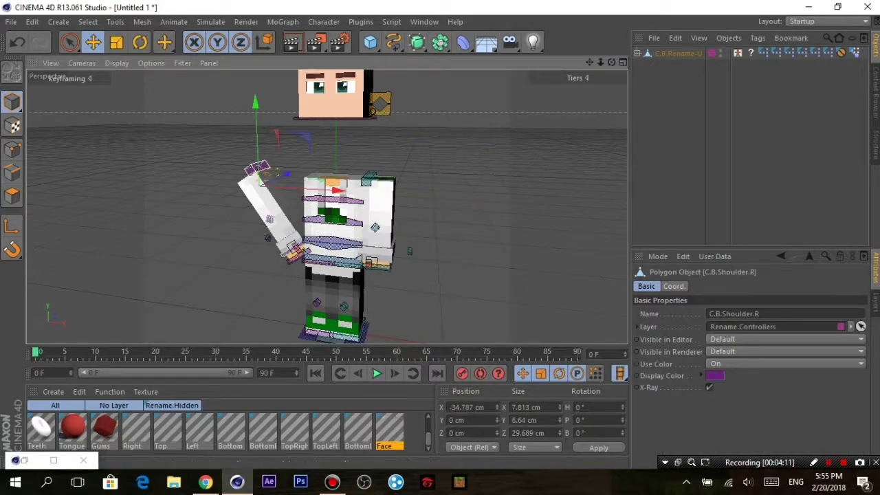
click(465, 407)
text(0)
key(Return)
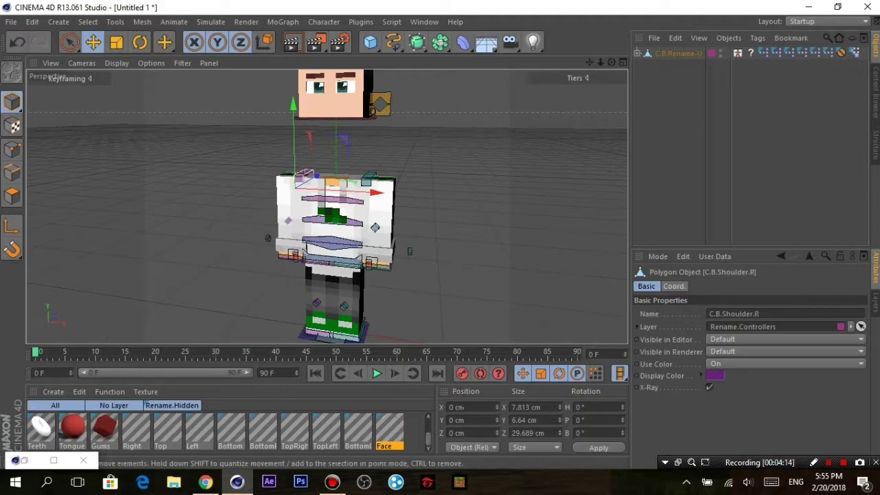
Zero the C.B.Head controller's position so the head rests on the body, then inspect the character.
click(334, 115)
click(465, 420)
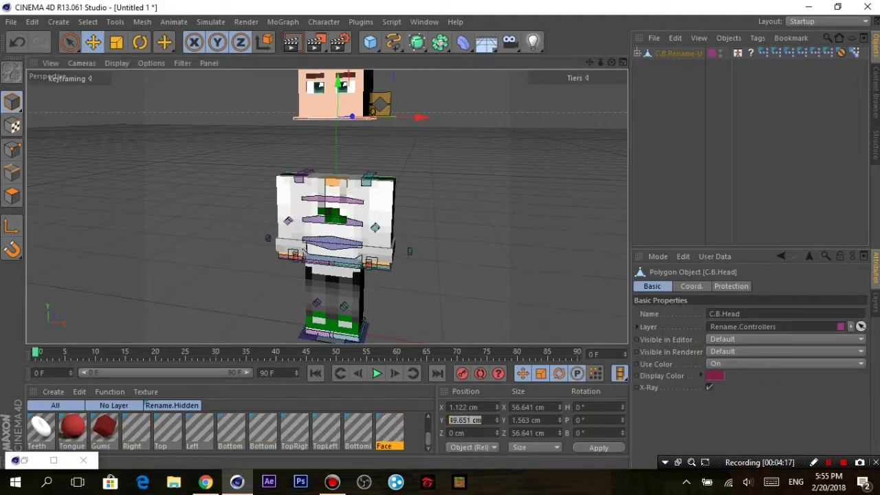
key(Return)
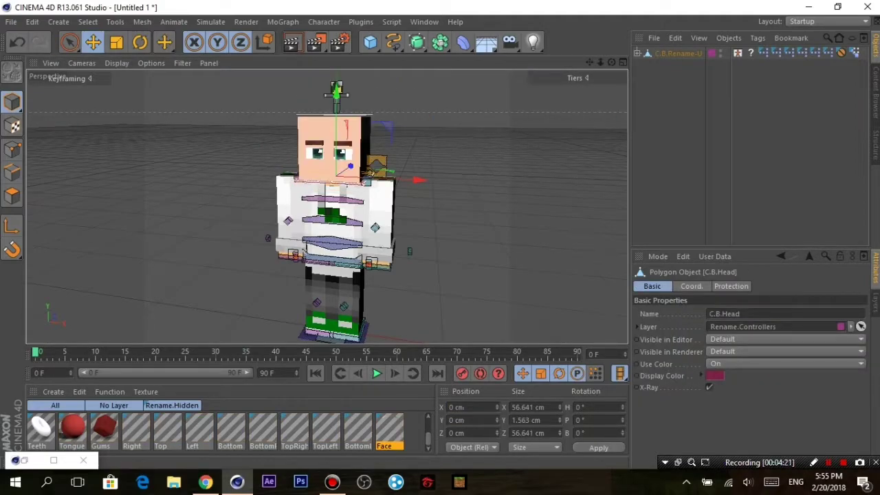
alt+drag(336, 207, 385, 207)
click(333, 141)
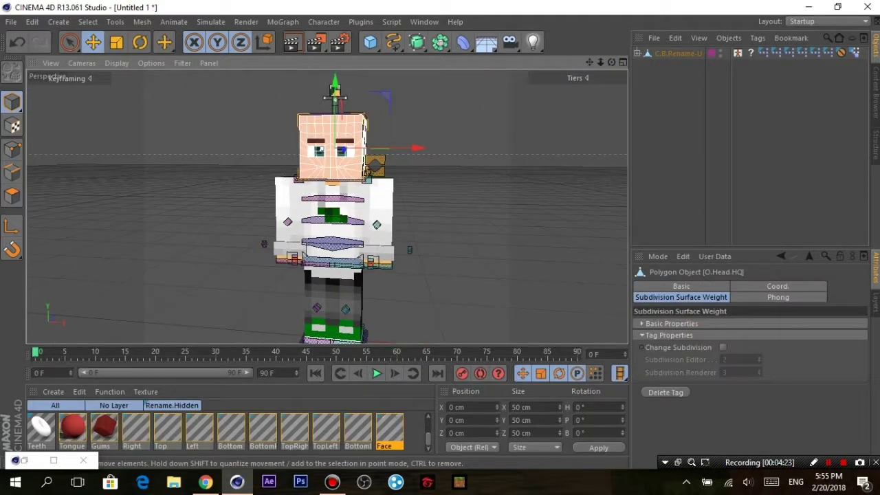
click(335, 93)
alt+drag(335, 96, 334, 97)
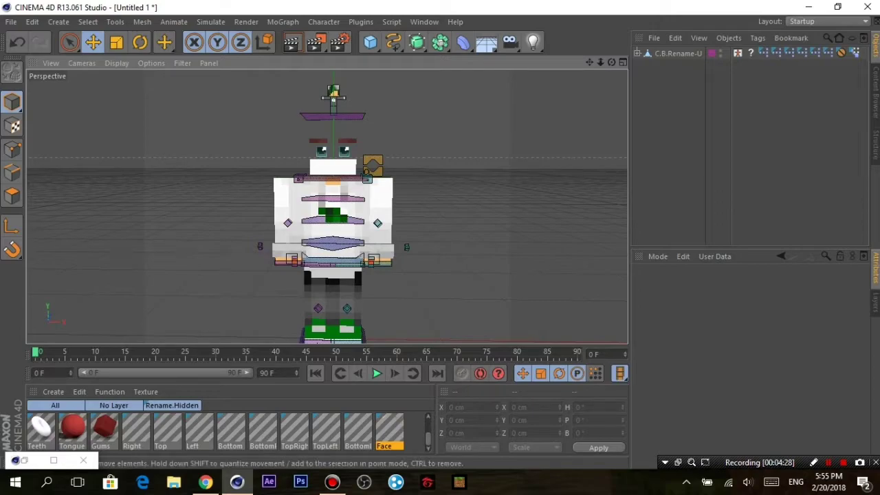
click(324, 303)
click(333, 144)
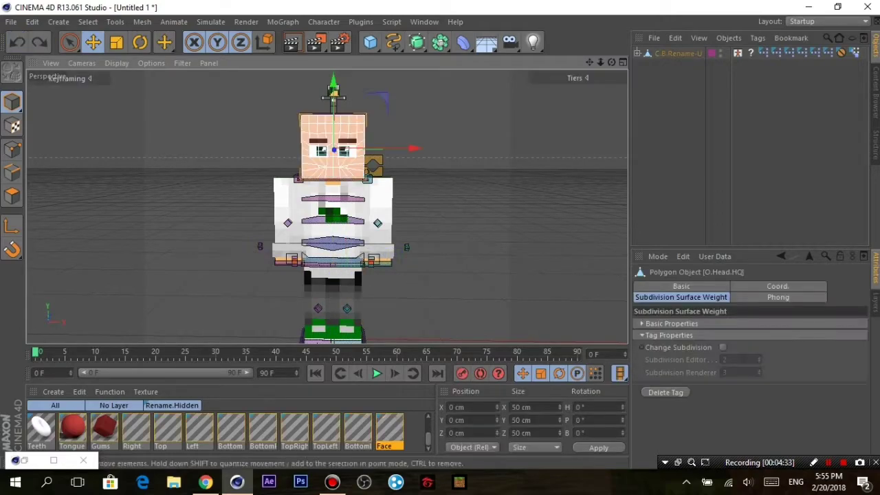
click(334, 320)
click(578, 78)
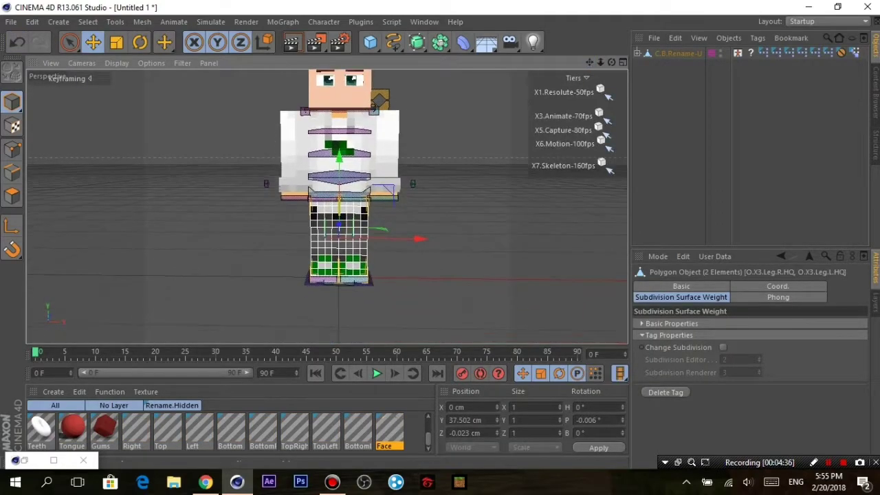
Loop-select the legs' shoe band and extrude it outward by 2 cm.
click(13, 196)
key(u)
key(l)
scroll(351, 240, up, 3)
click(402, 206)
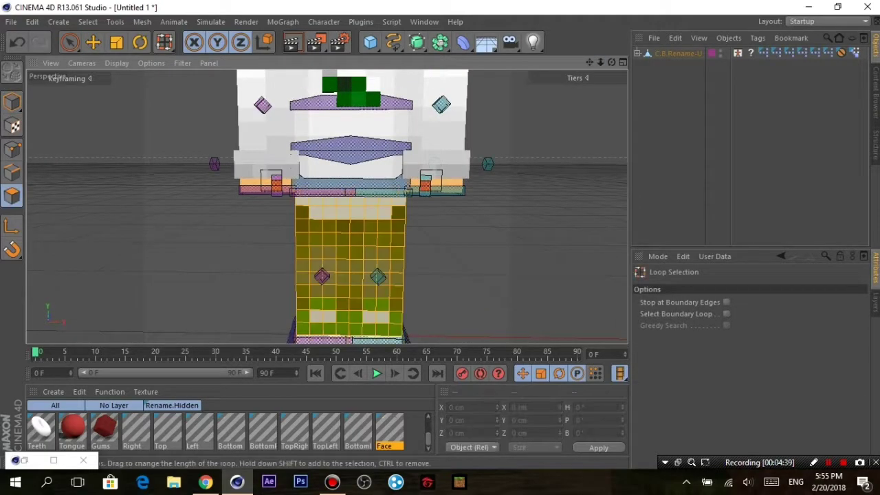
alt+middle_drag(358, 240, 358, 179)
click(405, 206)
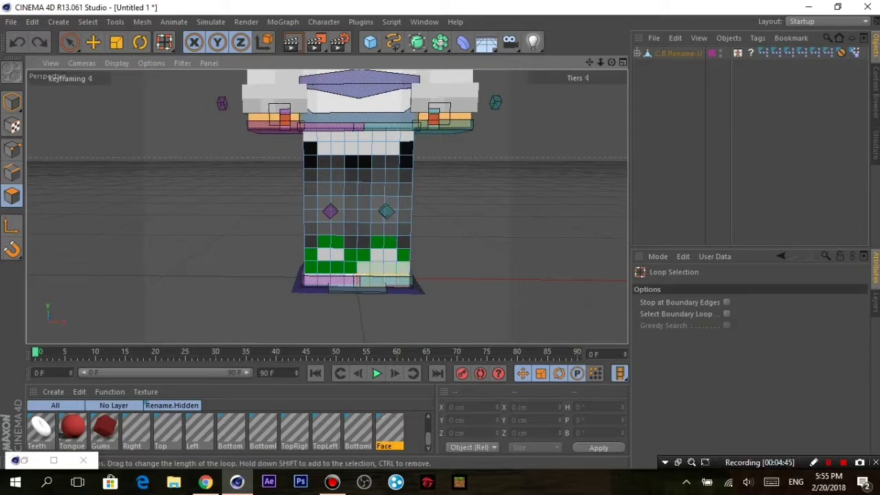
click(358, 254)
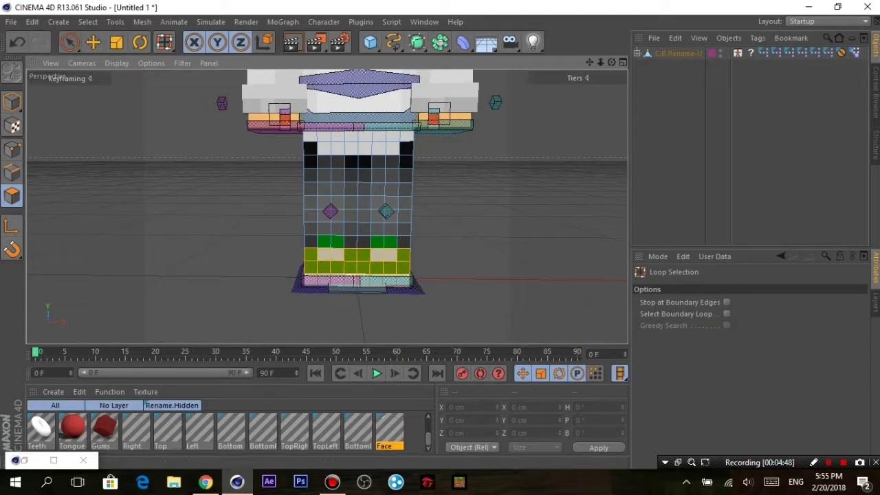
key(space)
right_click(330, 242)
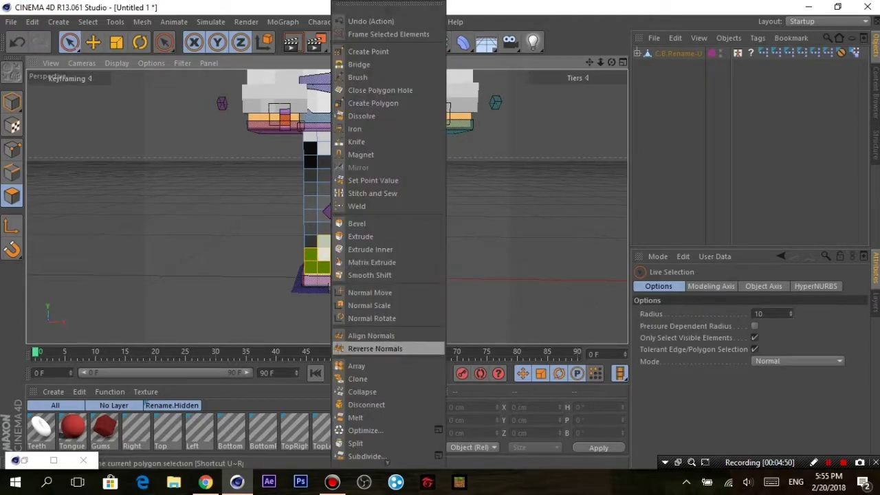
click(371, 261)
text(2)
key(Return)
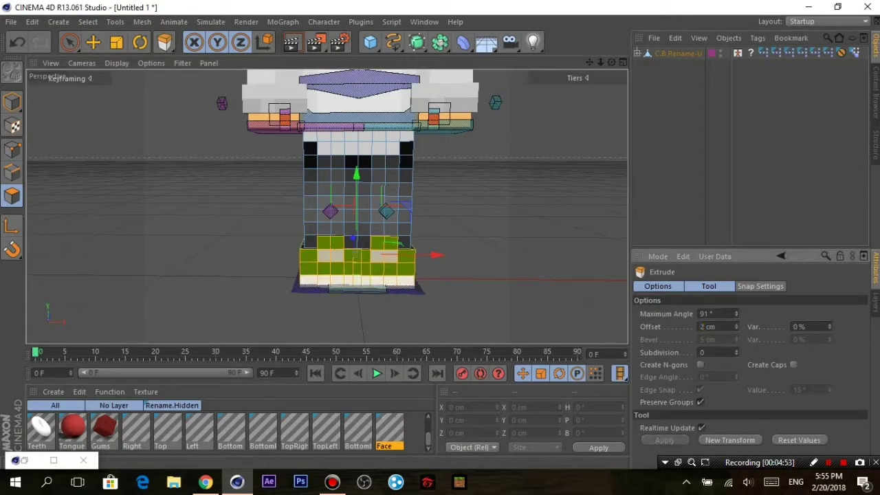
Select the bottom polygon loop of the legs and extrude it 1 cm.
key(u)
key(l)
key(ctrl+shift+a)
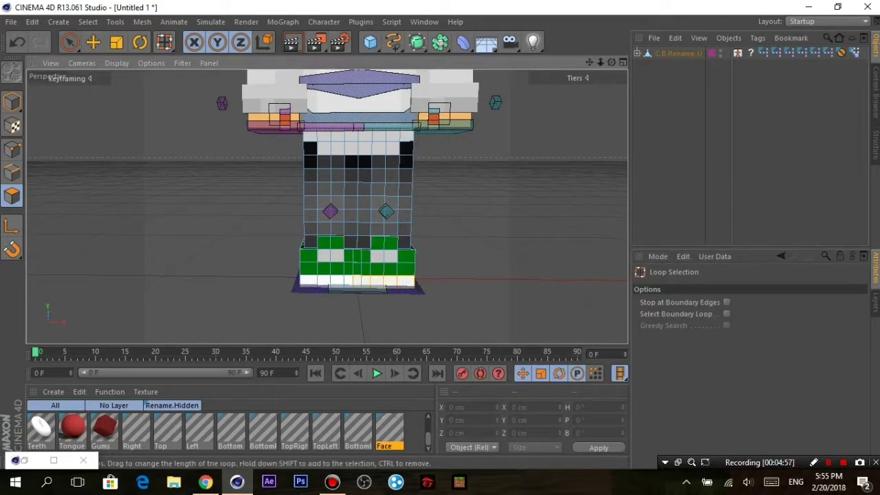
key(9)
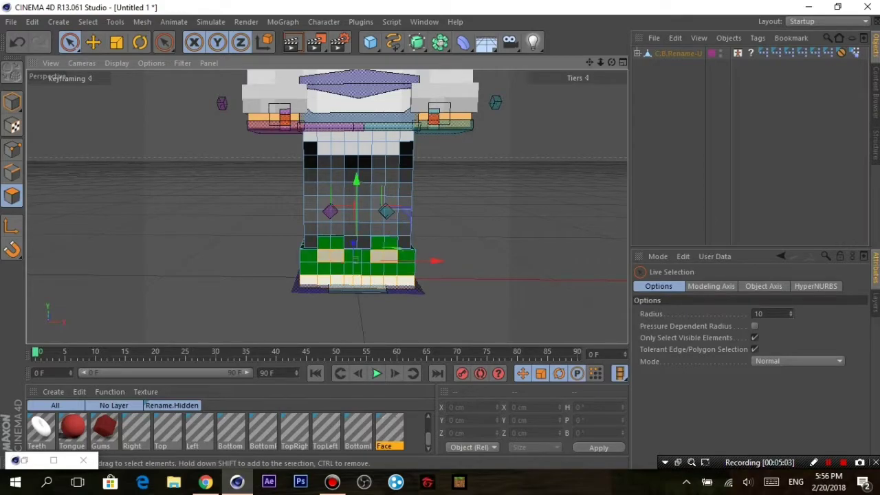
right_click(399, 262)
click(427, 236)
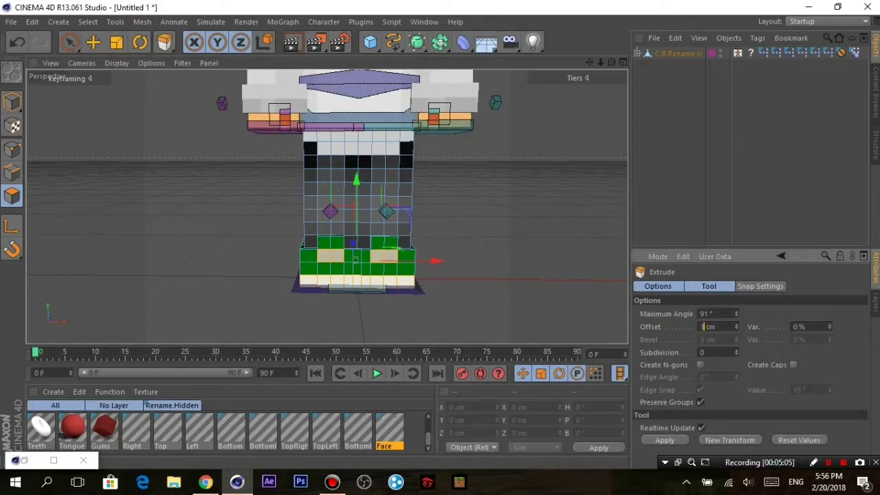
alt+drag(330, 205, 323, 207)
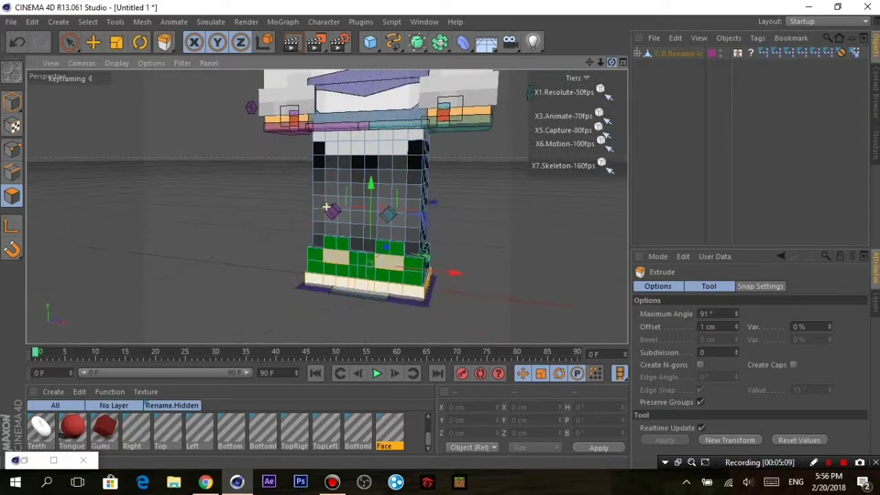
Loop-select the top ring of leg polygons and extrude it 1 cm.
key(u)
key(l)
click(368, 136)
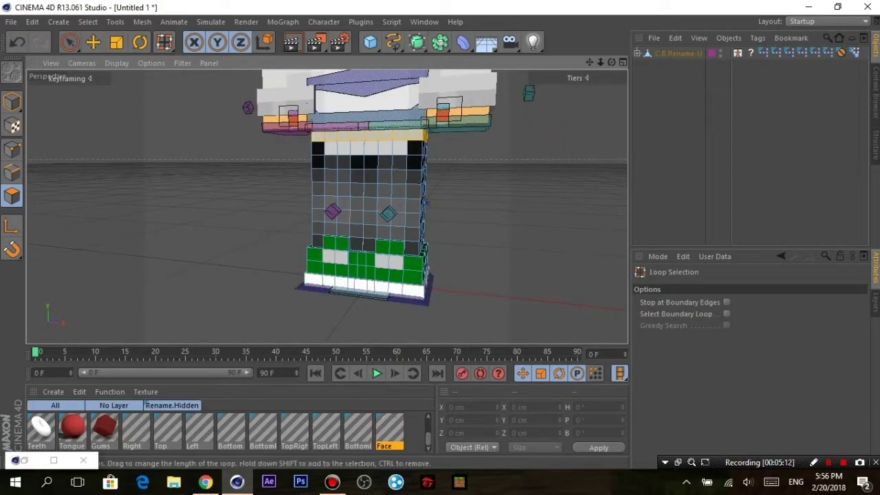
key(e)
key(9)
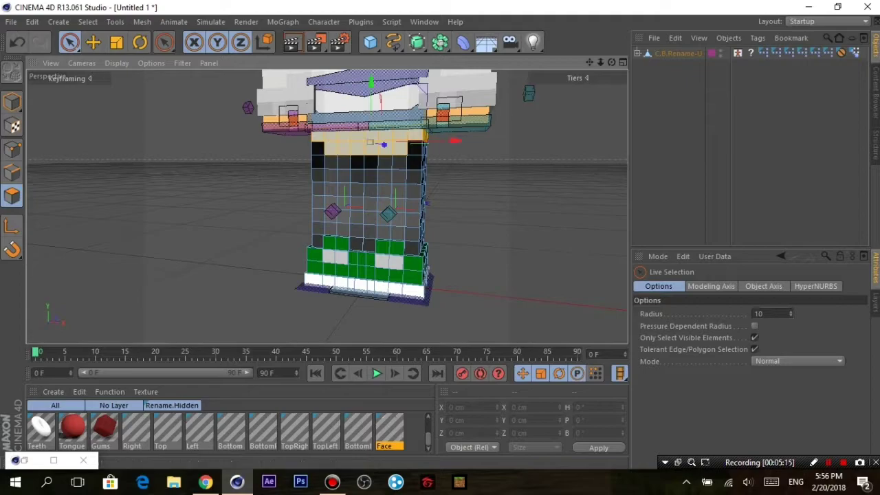
alt+drag(370, 141, 324, 207)
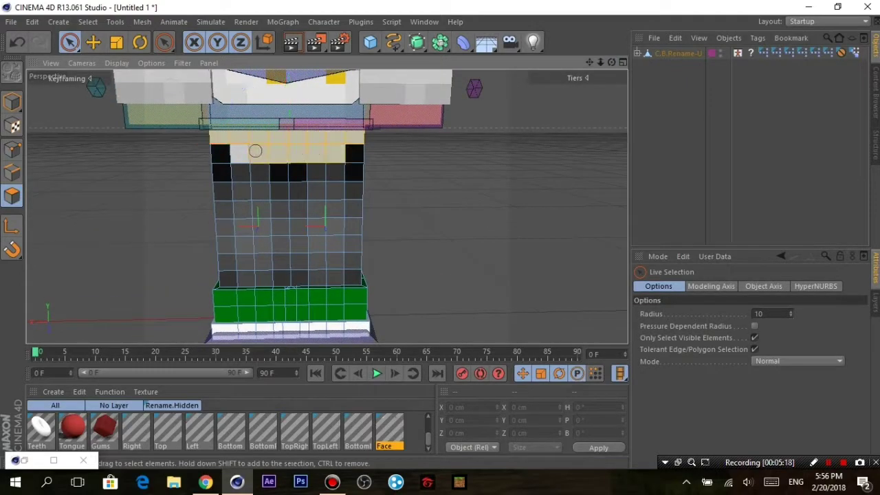
right_click(238, 148)
click(267, 236)
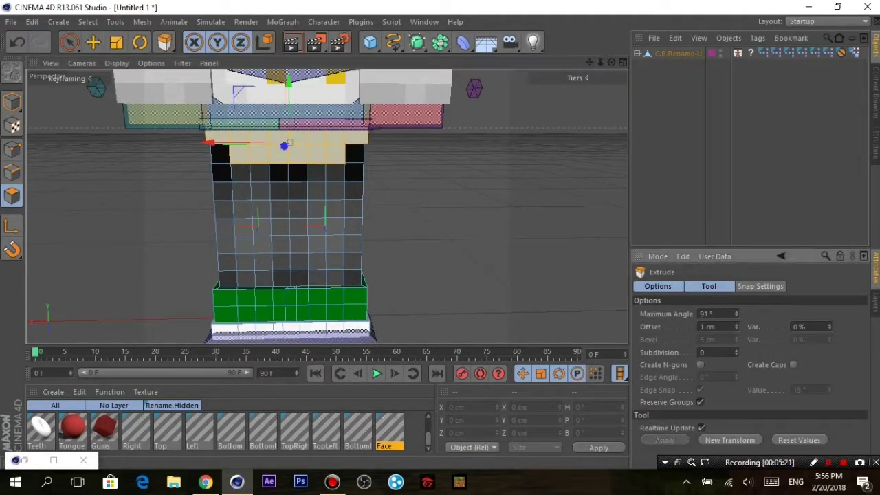
alt+drag(328, 208, 328, 207)
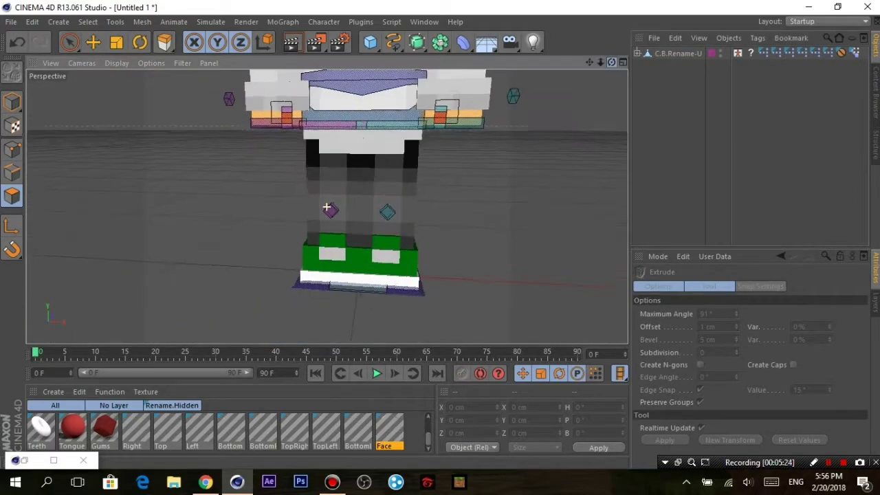
scroll(328, 207, down, 3)
scroll(328, 208, down, 2)
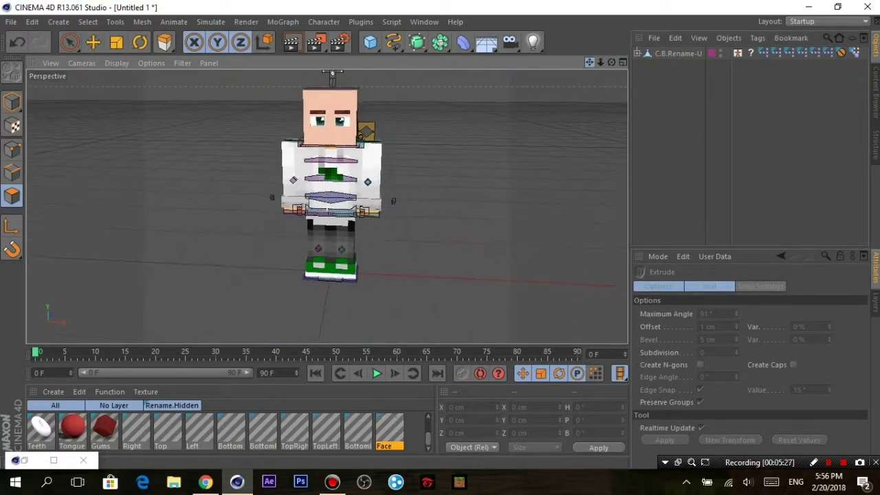
click(425, 21)
click(448, 87)
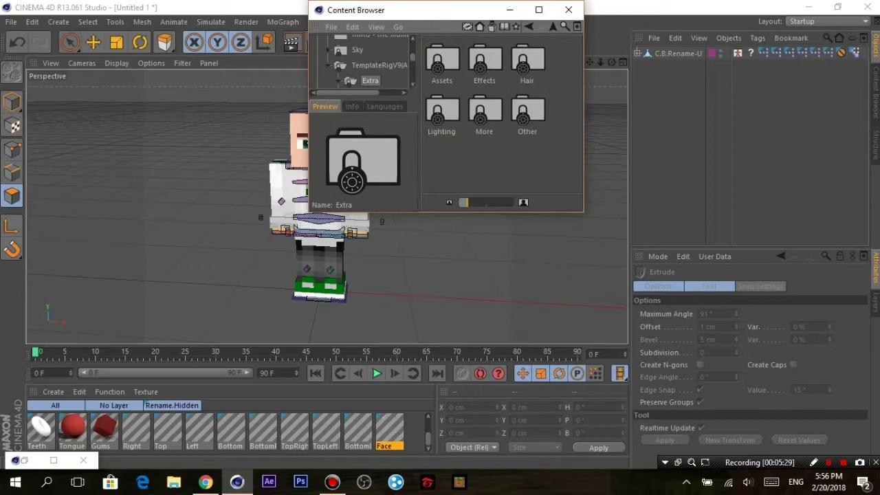
double_click(442, 62)
double_click(485, 122)
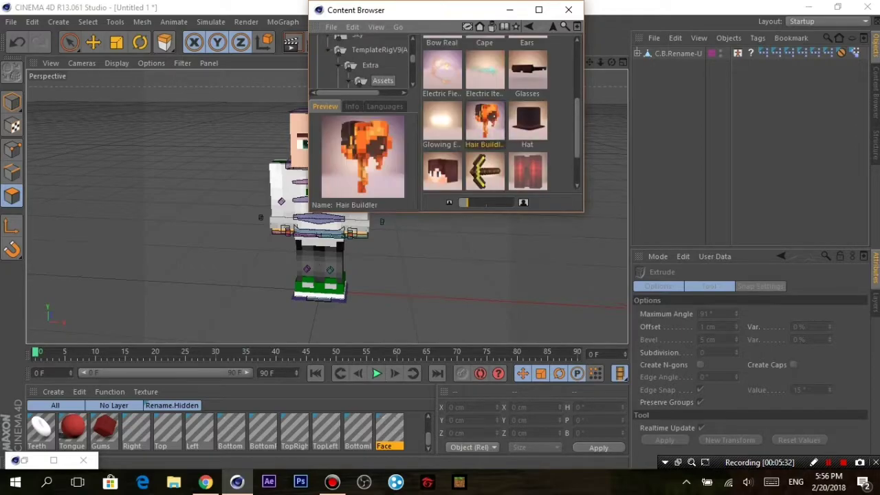
click(514, 295)
click(568, 10)
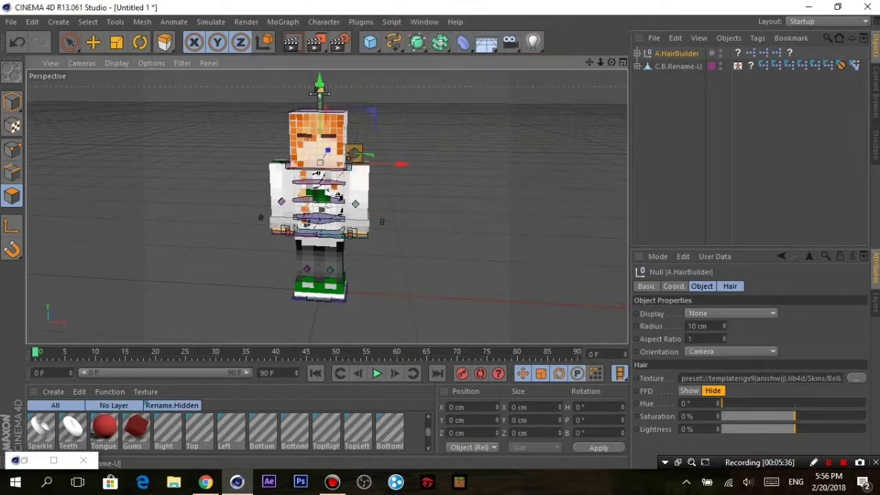
click(856, 378)
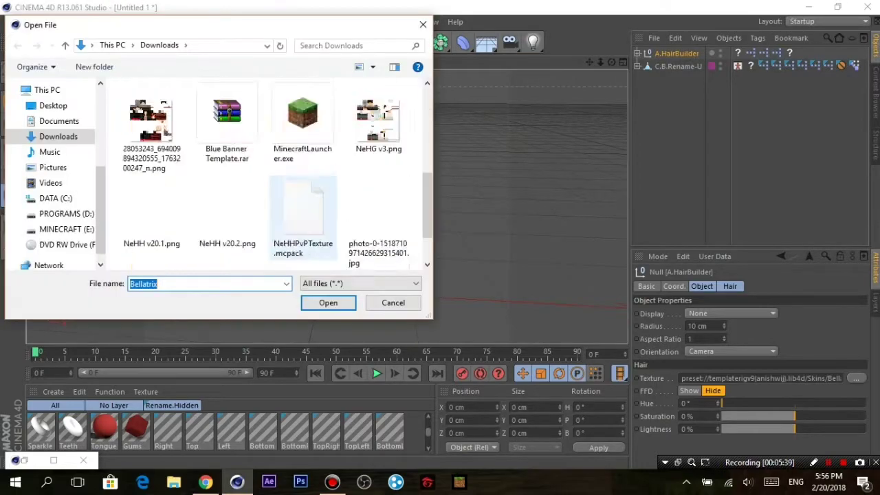
scroll(262, 172, down, 2)
click(227, 206)
key(Return)
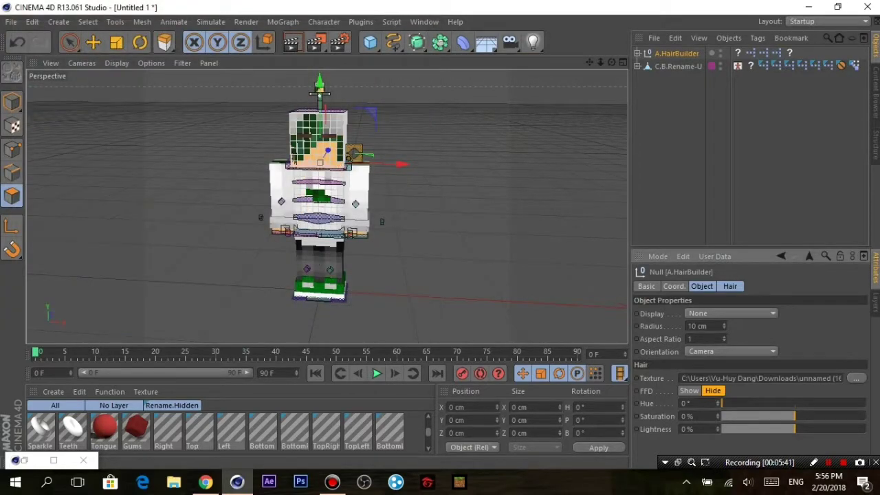
key(9)
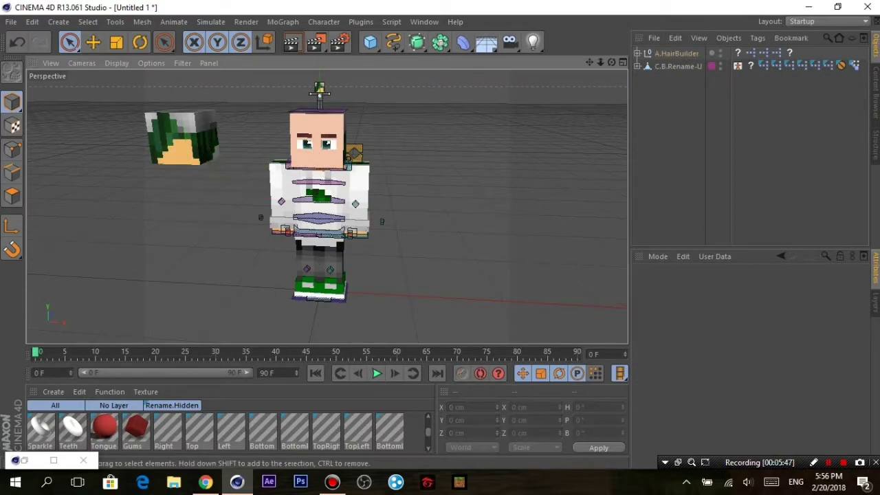
alt+drag(328, 205, 358, 207)
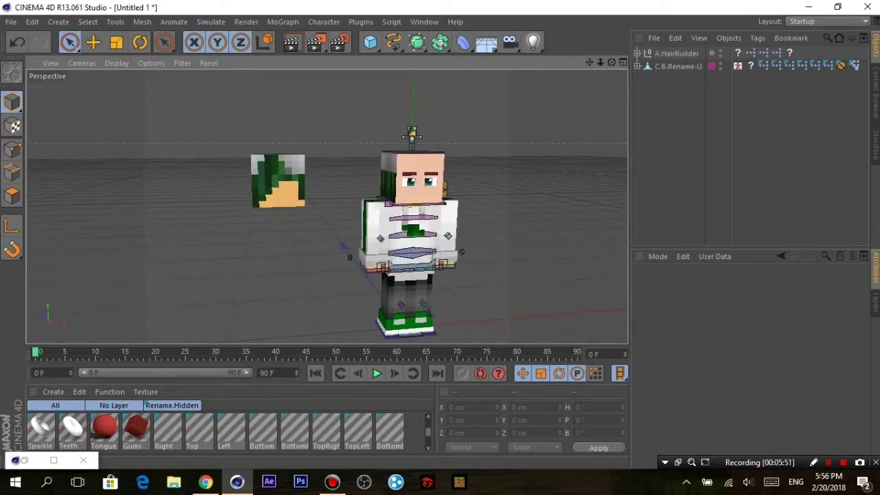
Duplicate the hair block with a Ctrl-drag and move the copy beside the original.
scroll(328, 207, up, 5)
click(256, 126)
drag(256, 126, 172, 126)
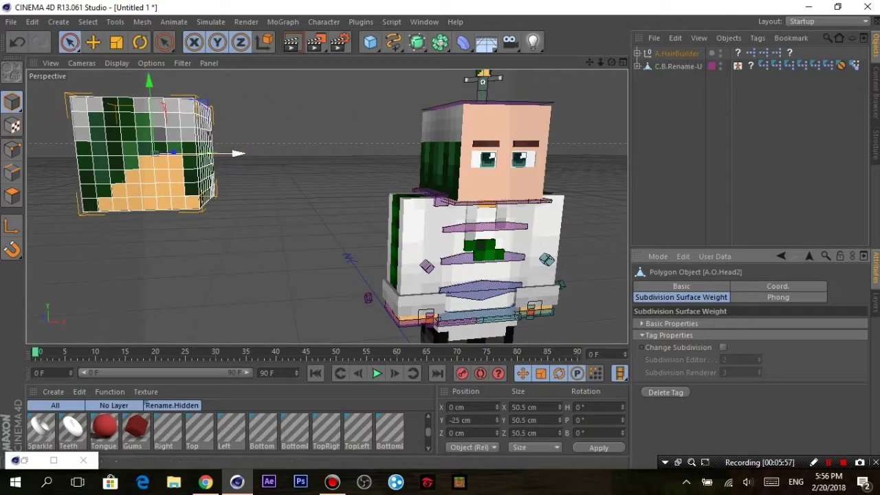
drag(234, 153, 361, 152)
drag(589, 63, 715, 63)
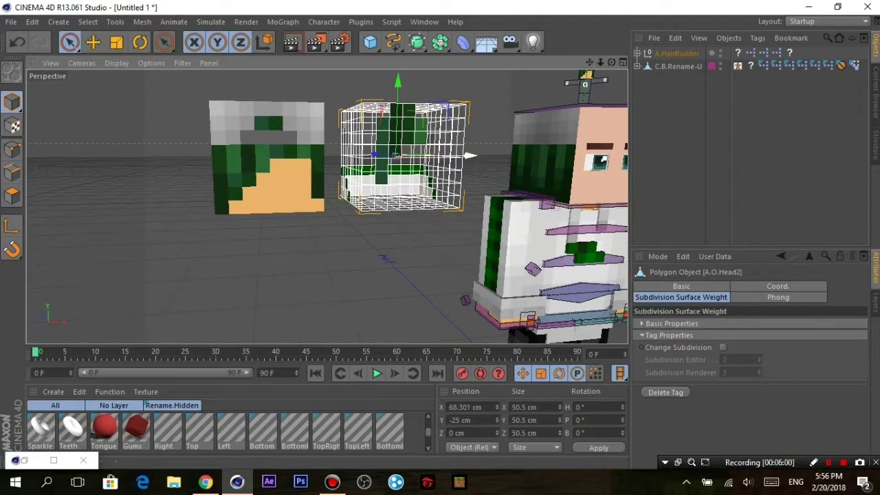
key(ctrl+z)
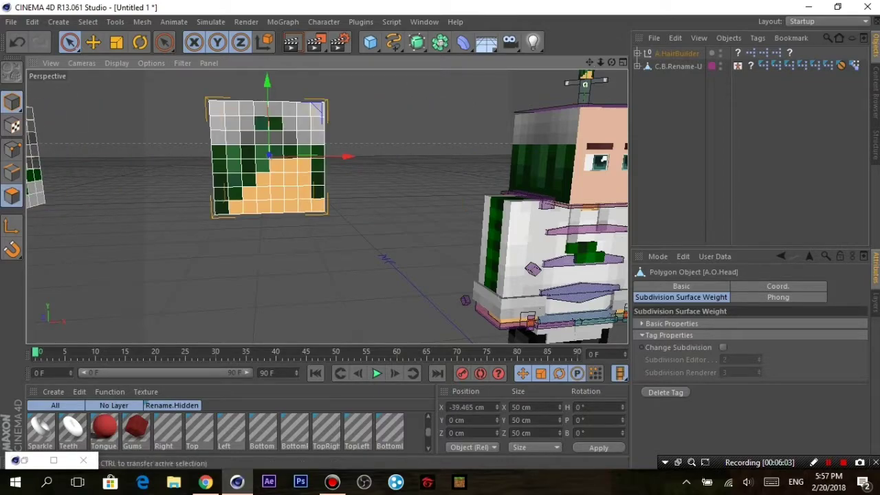
Delete the hair block's skin-coloured front face polygons and its bottom polygons.
drag(282, 165, 294, 193)
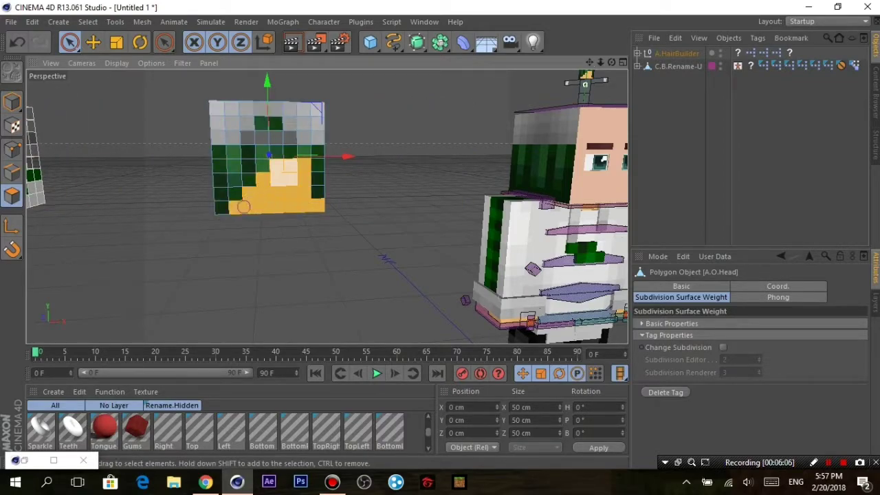
key(Delete)
scroll(326, 206, up, 5)
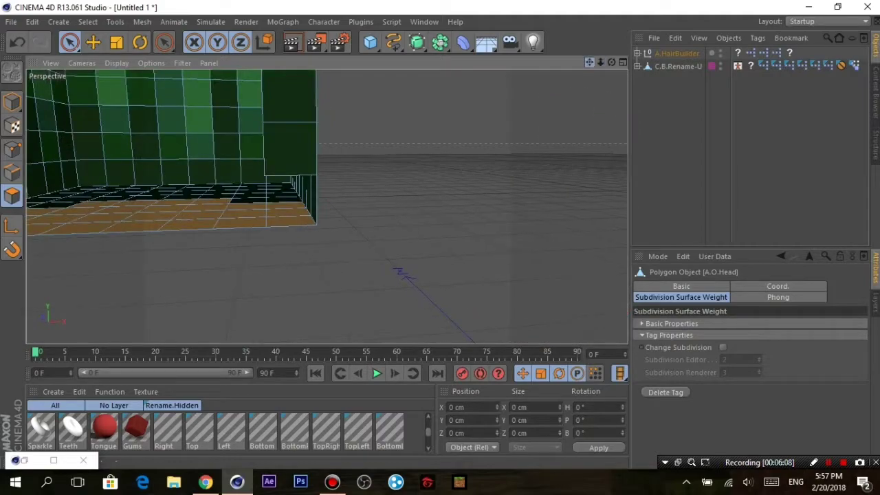
mouse_move(589, 62)
mouse_down()
mouse_move(571, 83)
mouse_move(591, 76)
mouse_move(328, 204)
mouse_up()
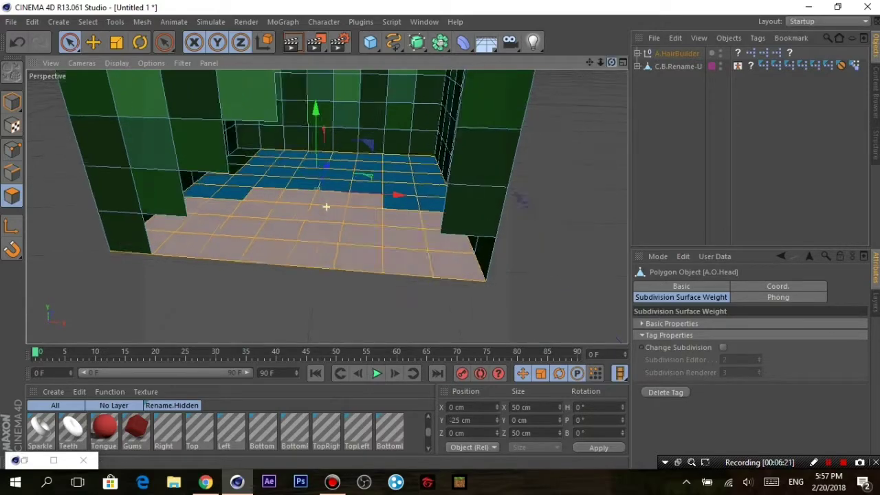
key(Delete)
scroll(328, 205, down, 5)
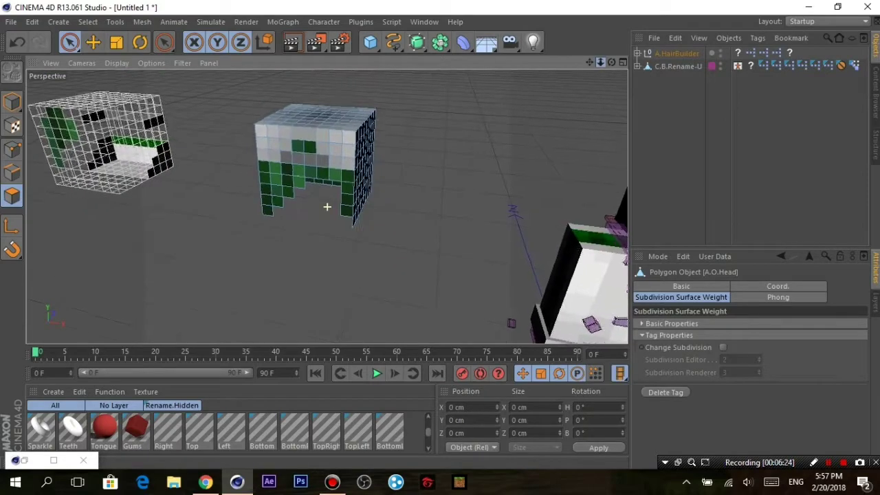
Select all hair shell polygons and extrude them outward by 2 cm.
key(ctrl+a)
right_click(322, 200)
click(358, 222)
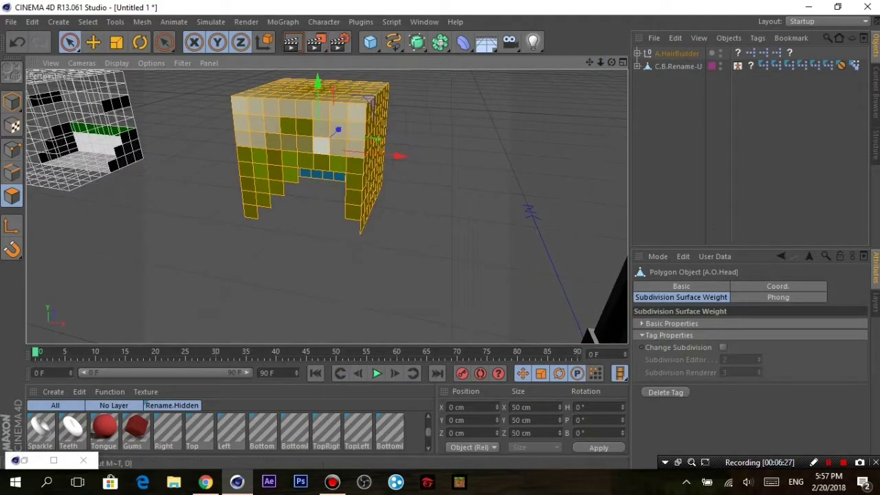
key(Return)
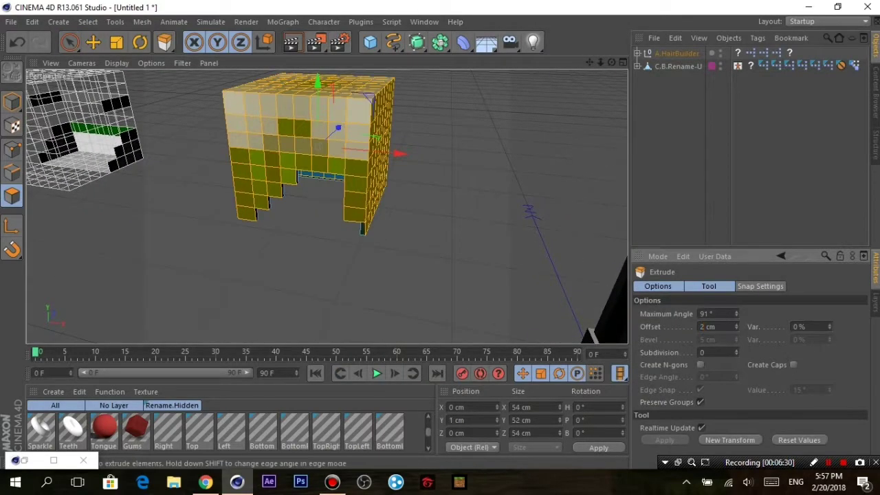
Loop-select the upper rows and top face of the hair shell.
key(u)
key(l)
click(309, 143)
shift+click(302, 110)
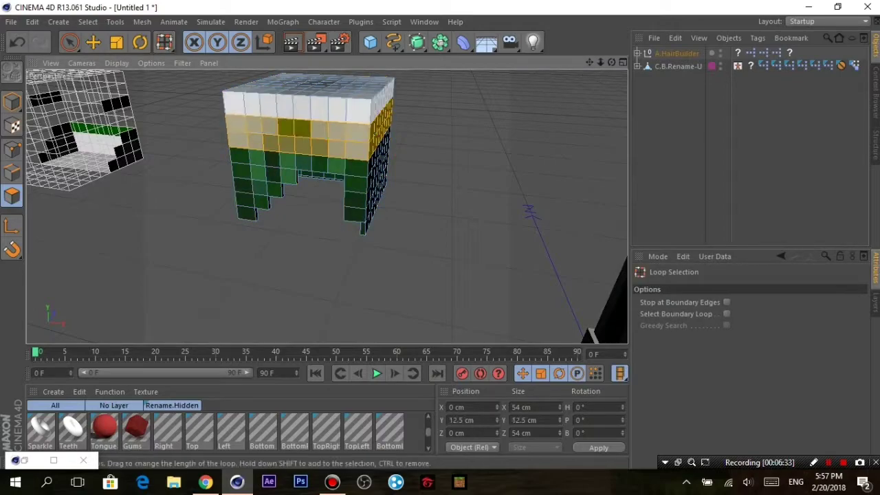
key(9)
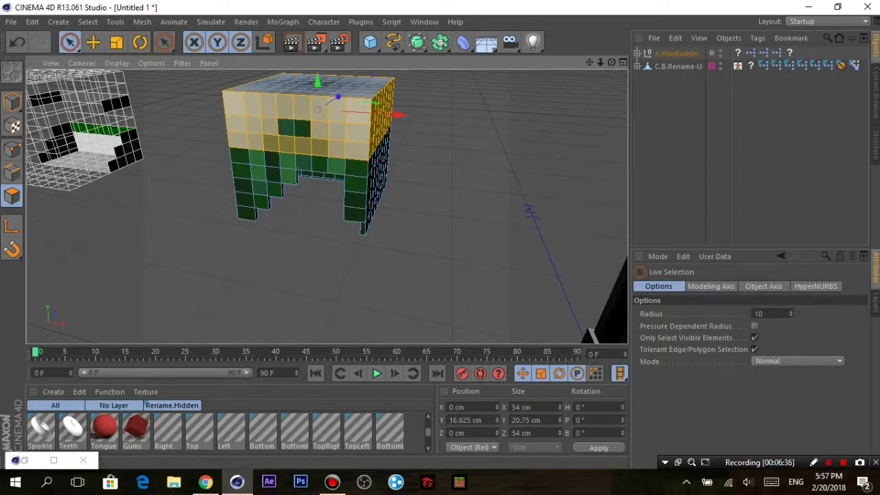
alt+drag(318, 110, 326, 137)
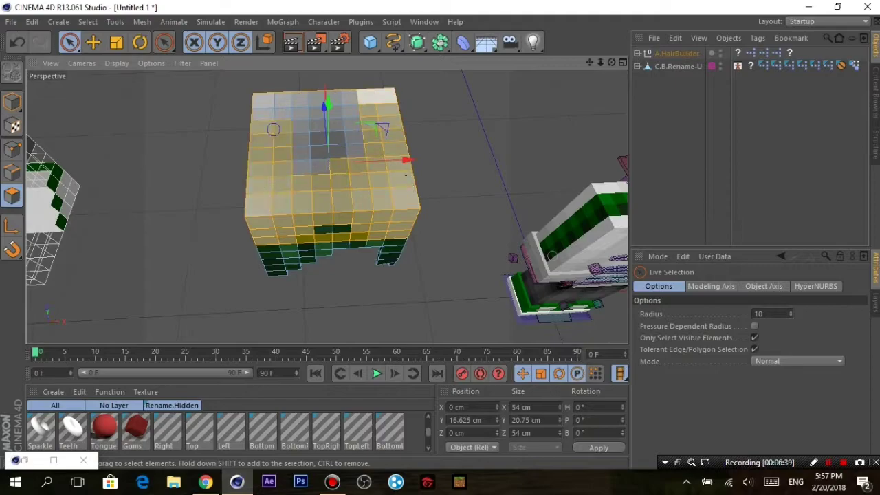
Extrude the selected top polygons by 1 cm, undoing an earlier 2 cm attempt.
right_click(405, 175)
click(427, 236)
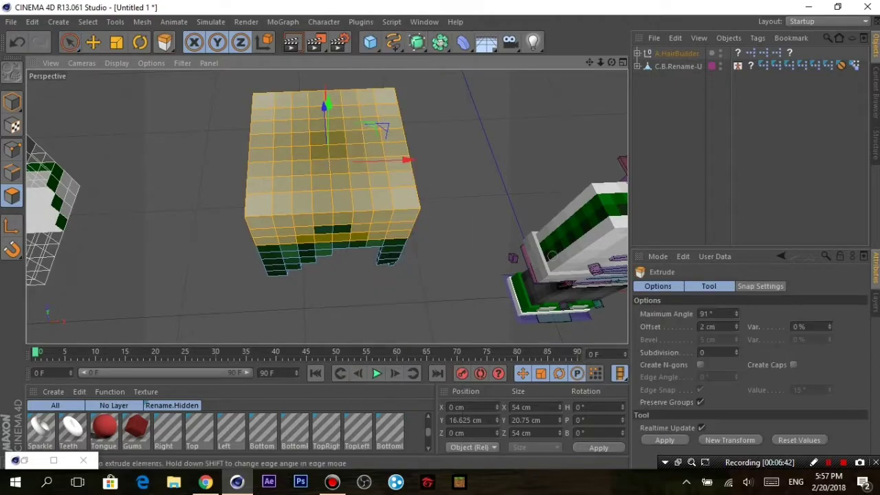
click(665, 440)
alt+drag(326, 209, 329, 206)
click(17, 42)
right_click(315, 206)
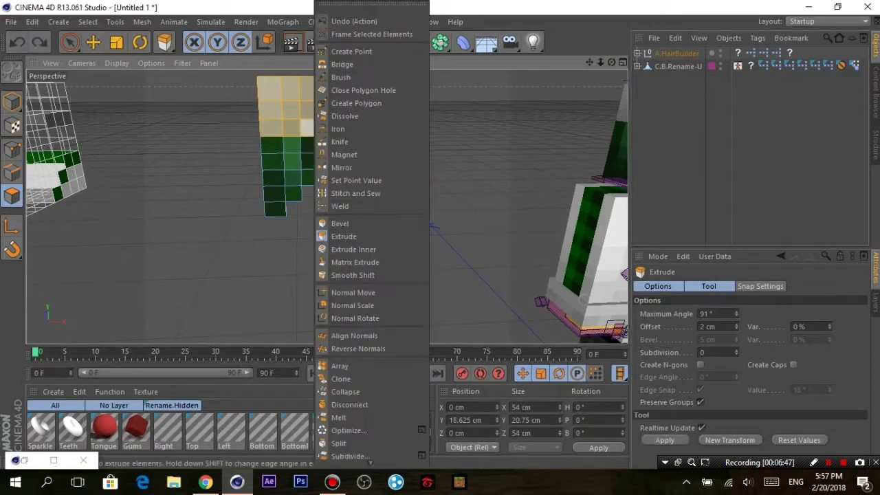
click(344, 236)
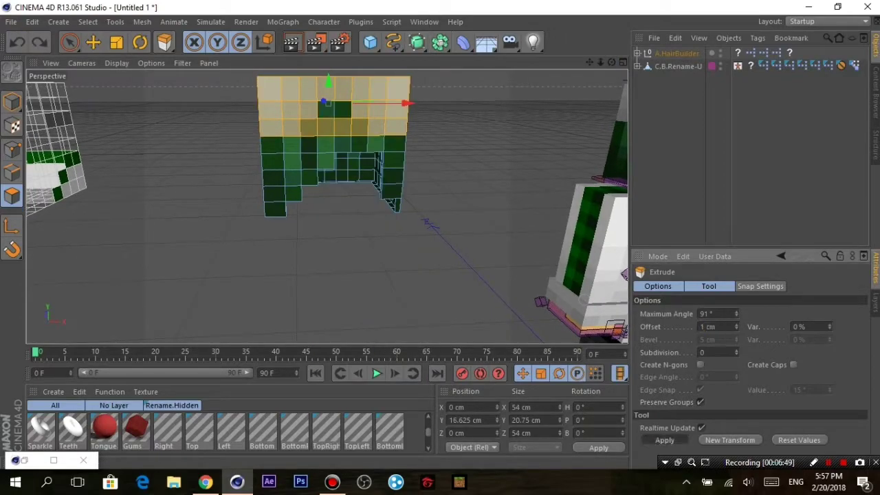
click(664, 440)
Extrude the hair's top polygons outward by another 1 cm.
key(space)
click(348, 132)
right_click(365, 132)
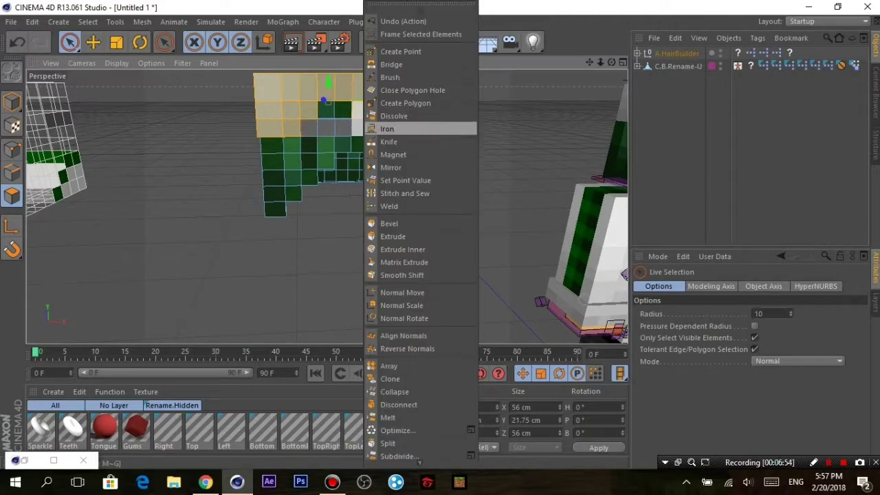
click(393, 236)
click(665, 440)
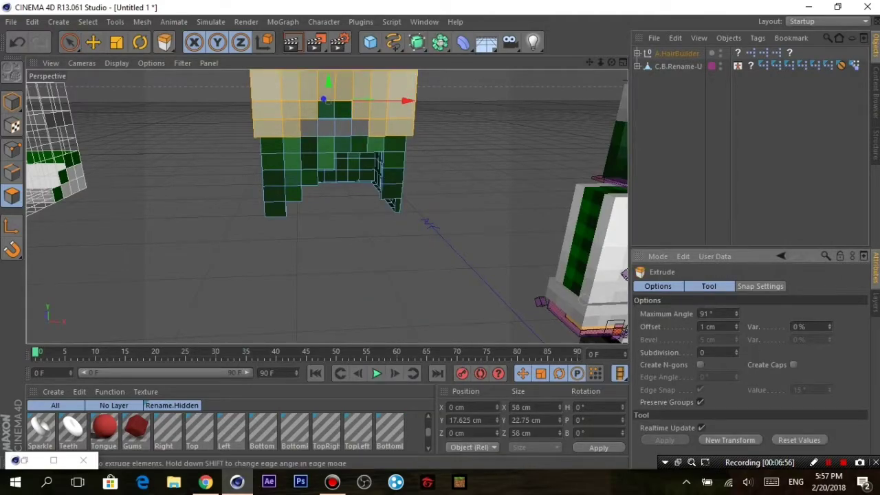
Paint-select a block of front polygons on the left of the hair.
mouse_move(611, 62)
mouse_down()
mouse_move(612, 89)
mouse_move(600, 89)
mouse_up()
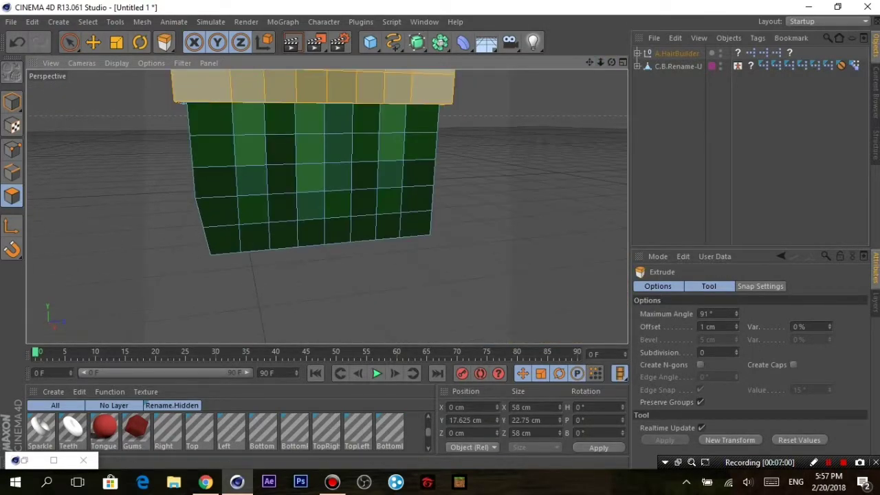
key(space)
mouse_move(213, 118)
mouse_down()
mouse_move(252, 118)
mouse_move(275, 158)
mouse_move(252, 179)
mouse_move(338, 119)
mouse_move(421, 132)
mouse_up()
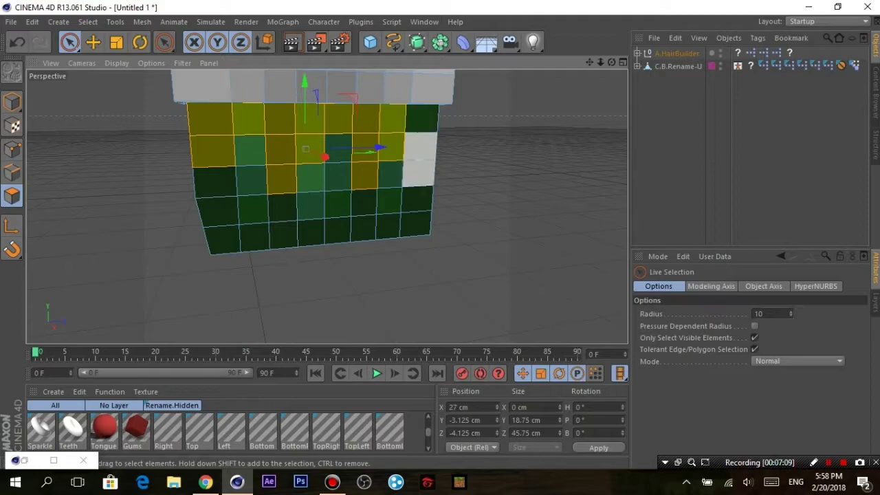
Select left-column and upper-right hair polygons and extrude them 2 cm.
alt+drag(305, 148, 275, 138)
mouse_move(233, 168)
mouse_down()
mouse_move(224, 139)
mouse_move(338, 118)
mouse_up()
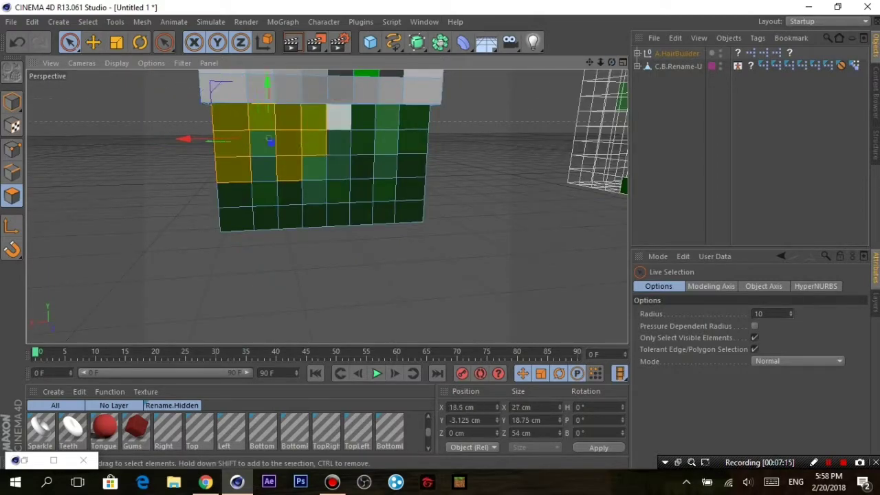
mouse_move(363, 117)
mouse_down()
mouse_move(416, 137)
mouse_move(327, 206)
mouse_move(275, 206)
mouse_up()
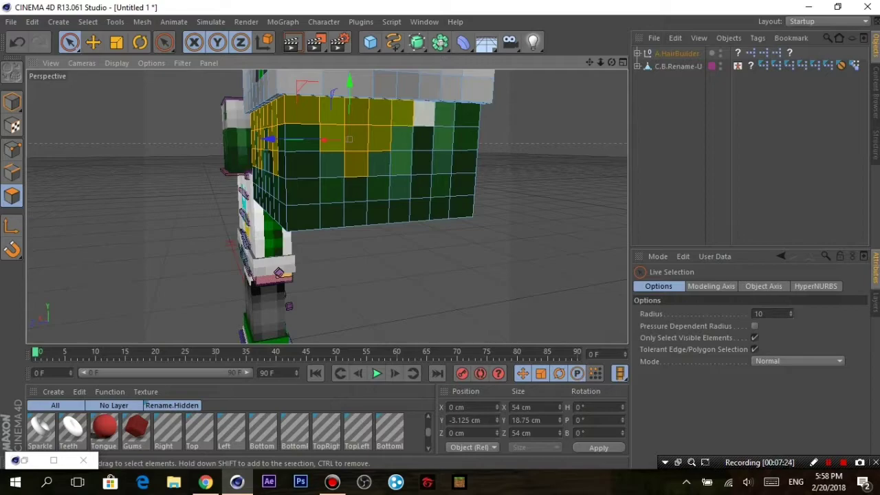
mouse_move(440, 134)
mouse_down()
mouse_move(475, 137)
mouse_move(323, 206)
mouse_up()
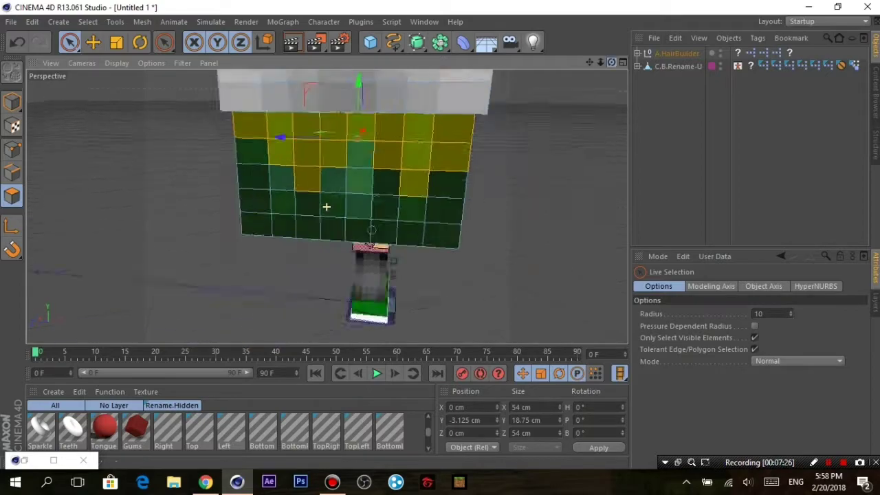
right_click(416, 138)
click(468, 236)
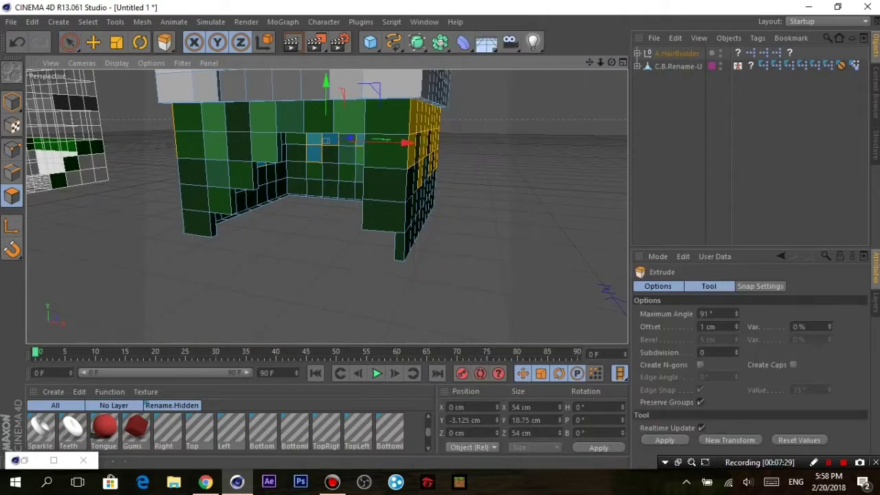
click(702, 326)
text(2)
key(Return)
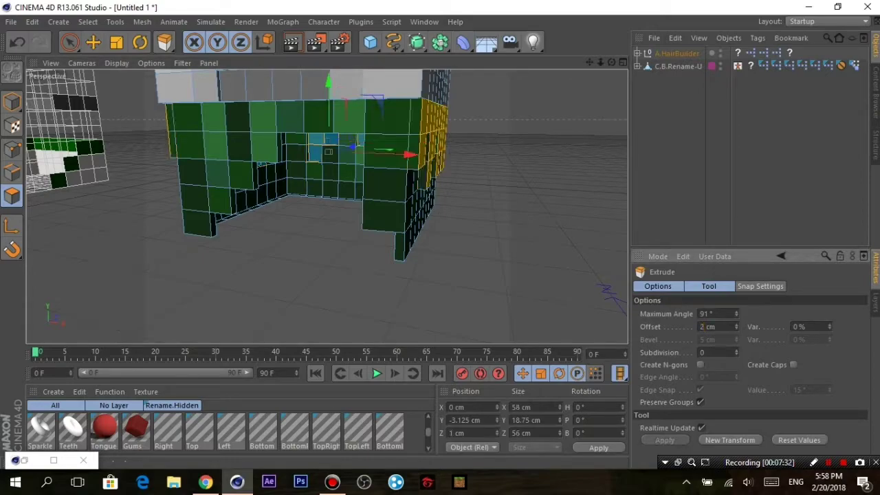
Deselect polygons along the front to shape a zig-zag hairline.
alt+drag(328, 151, 326, 207)
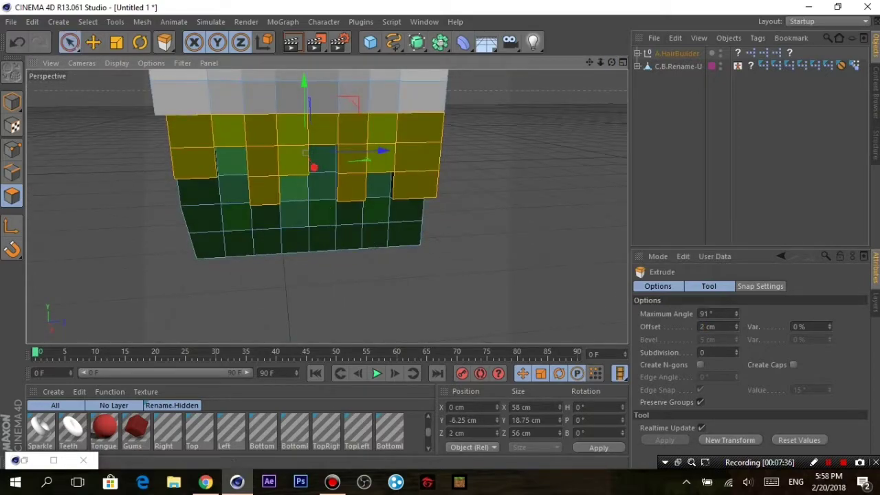
key(space)
ctrl+click(227, 130)
ctrl+click(262, 190)
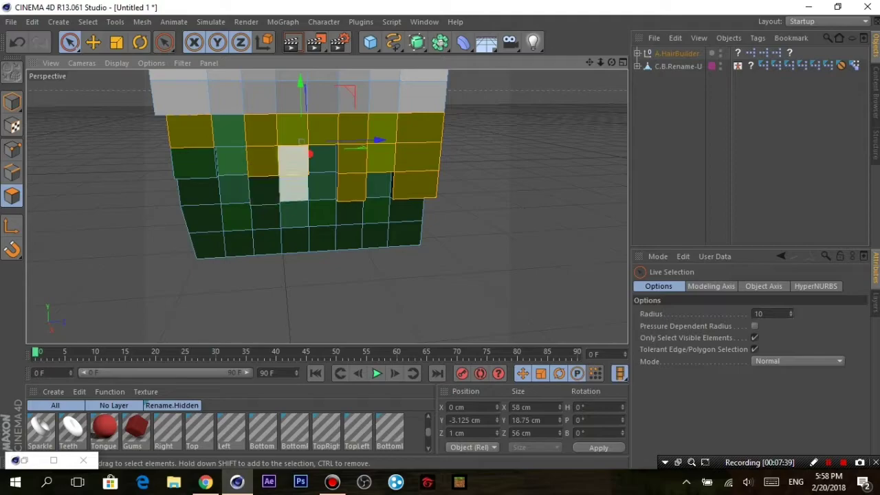
ctrl+click(293, 161)
ctrl+click(322, 130)
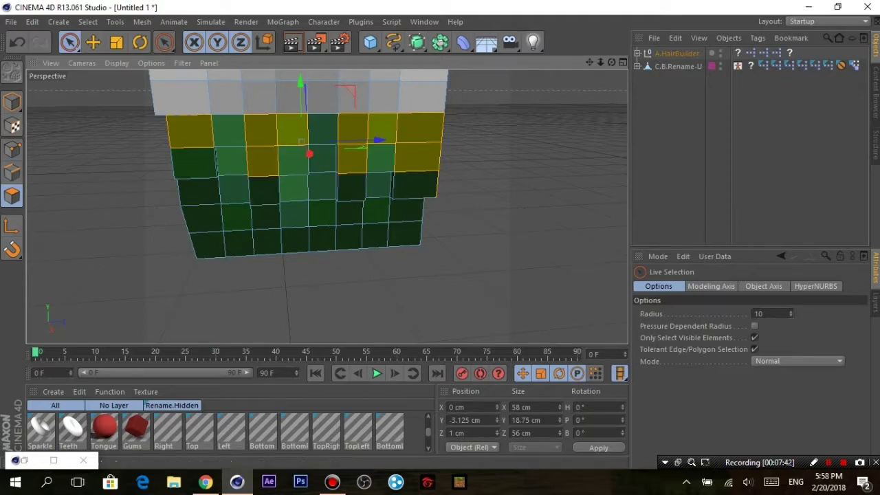
alt+drag(413, 199, 226, 176)
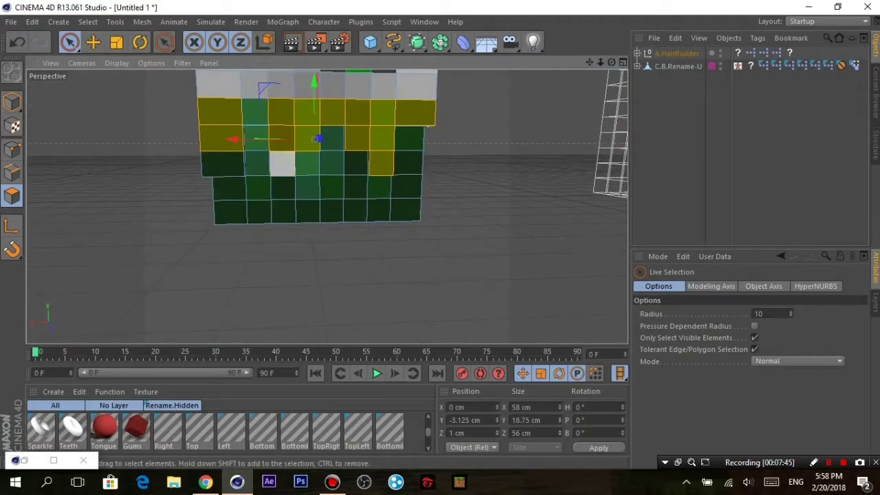
ctrl+click(331, 114)
Adjust the selection and extrude the top row of hair faces outward.
click(381, 169)
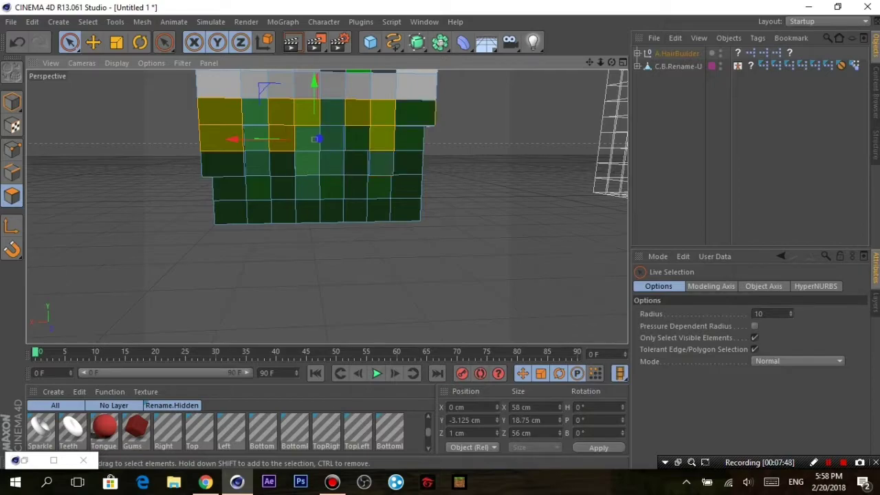
alt+drag(381, 169, 304, 225)
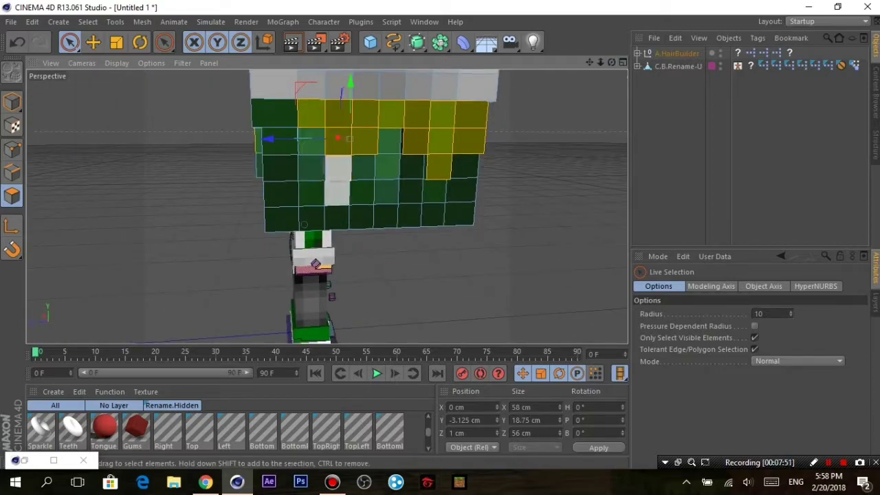
mouse_move(337, 180)
ctrl+mouse_down()
mouse_move(403, 167)
mouse_move(422, 187)
mouse_move(471, 145)
ctrl+mouse_up()
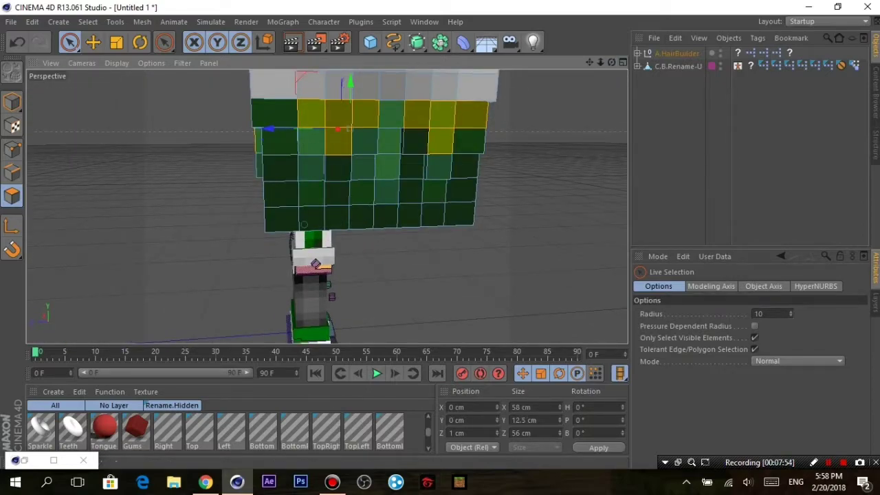
alt+drag(315, 264, 326, 204)
right_click(387, 206)
click(416, 236)
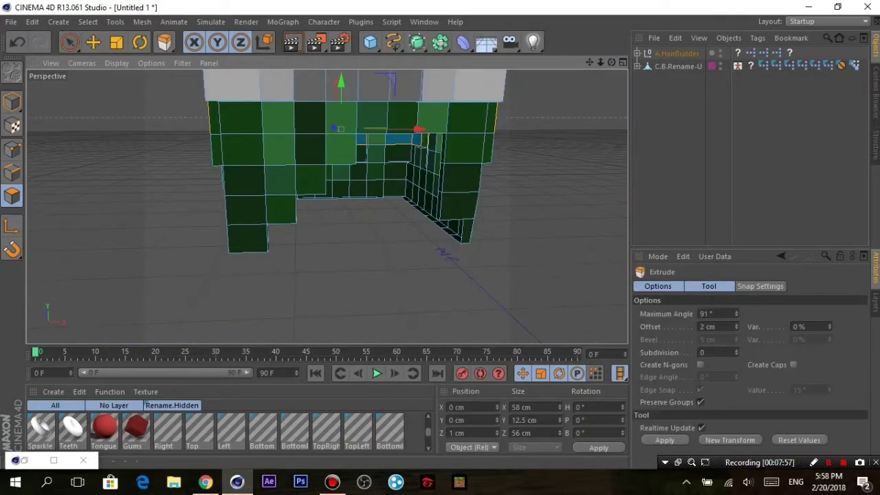
drag(413, 172, 440, 172)
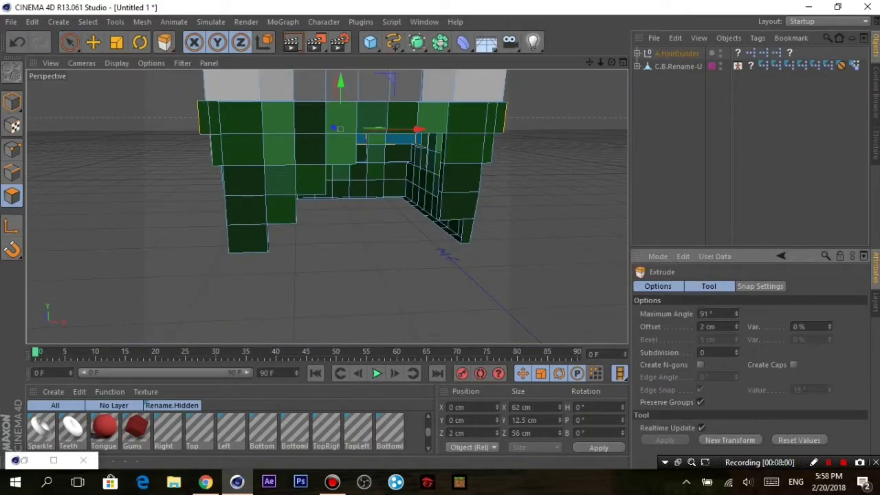
Paint-select the top-left faces and left column and extrude them.
key(space)
mouse_move(234, 117)
mouse_down()
mouse_move(244, 206)
mouse_move(300, 137)
mouse_up()
right_click(330, 122)
click(385, 238)
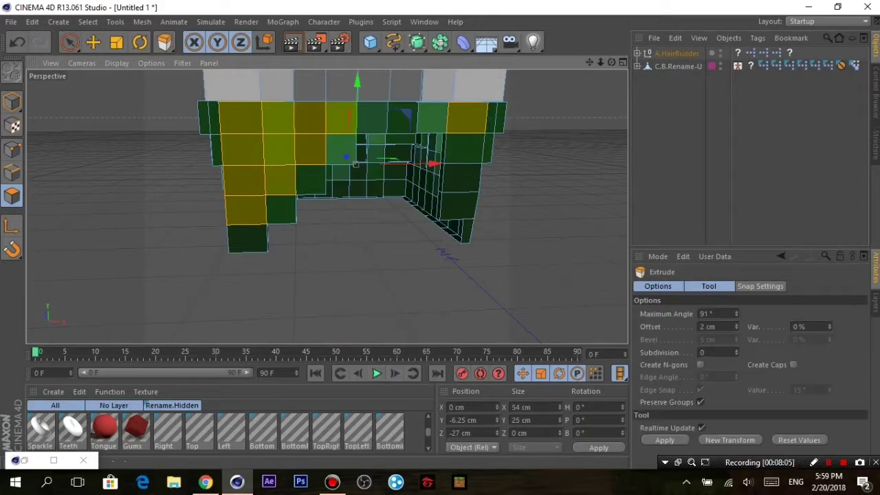
Trim the selection down to the left faces and extrude them slightly outward.
key(space)
ctrl+drag(482, 117, 499, 120)
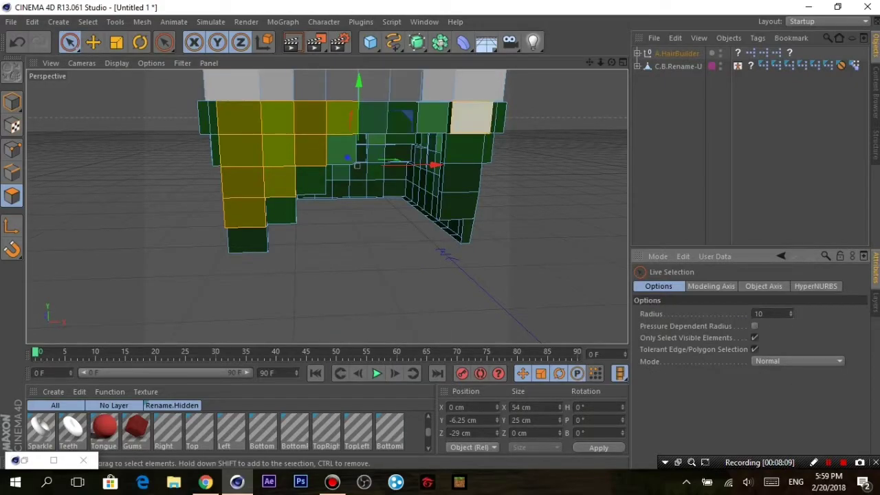
mouse_move(351, 116)
ctrl+mouse_down()
mouse_move(296, 181)
mouse_move(244, 217)
ctrl+mouse_up()
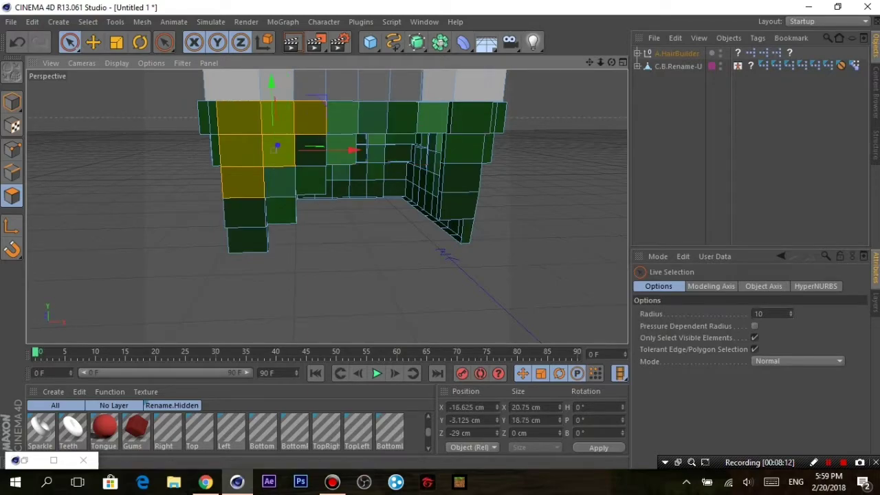
ctrl+click(239, 117)
key(space)
right_click(279, 151)
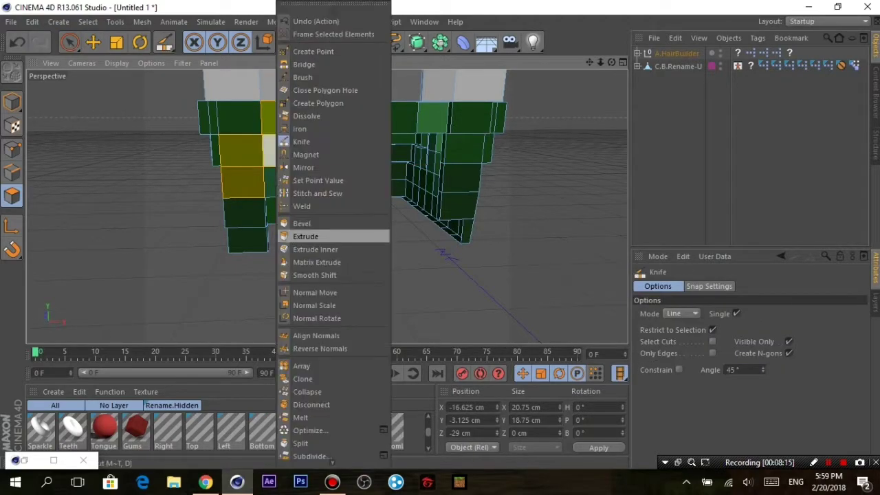
click(314, 234)
click(665, 441)
mouse_move(288, 206)
alt+mouse_down()
mouse_move(327, 206)
mouse_move(382, 230)
alt+mouse_up()
Select A.O.Head2 and paint-select its top row, lower rows and left blocks.
click(302, 172)
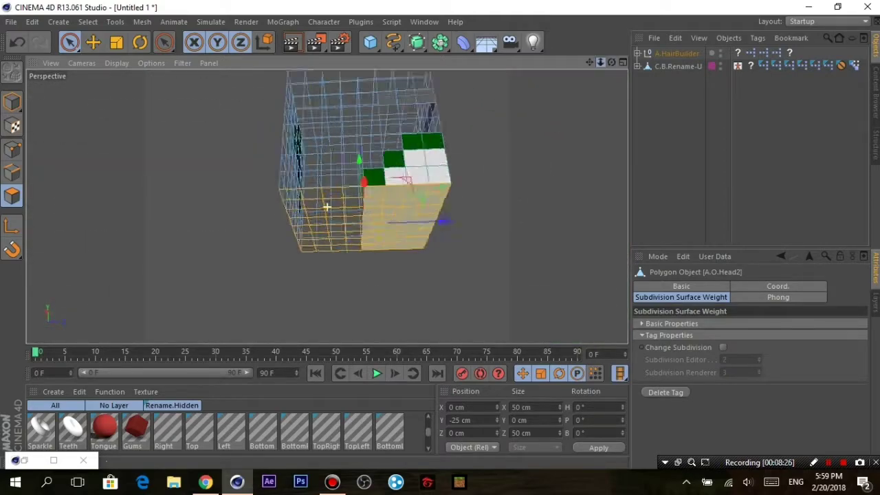
alt+right_drag(382, 231, 395, 239)
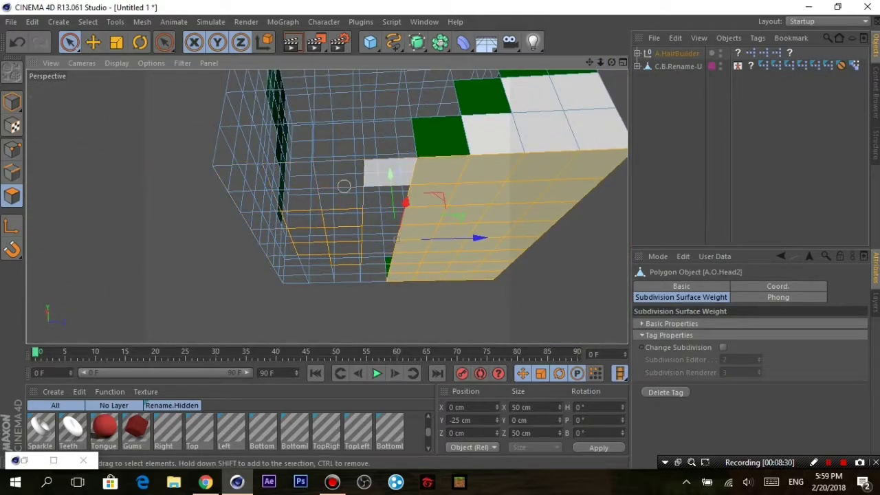
alt+drag(347, 247, 323, 250)
drag(275, 153, 440, 178)
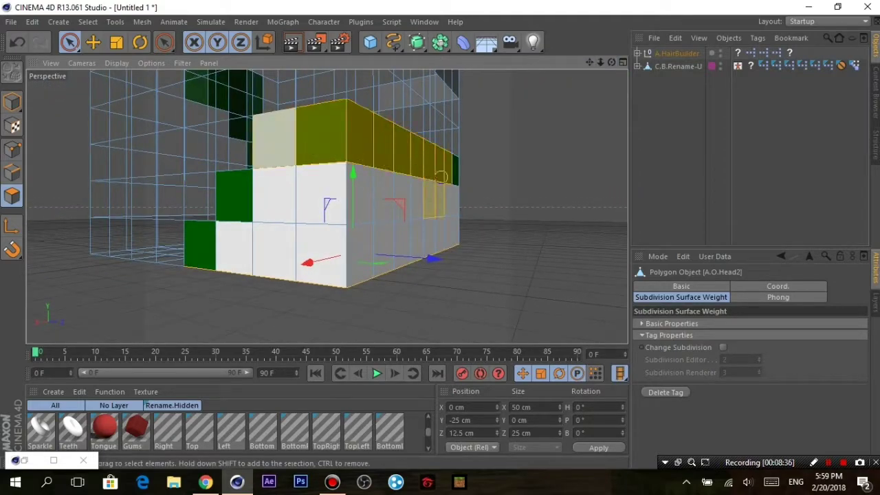
mouse_move(427, 240)
mouse_down()
mouse_move(289, 261)
mouse_move(206, 241)
mouse_move(320, 227)
mouse_move(318, 220)
mouse_up()
mouse_move(289, 172)
mouse_down()
mouse_move(318, 232)
mouse_move(447, 196)
mouse_up()
scroll(323, 207, down, 3)
alt+drag(324, 207, 365, 206)
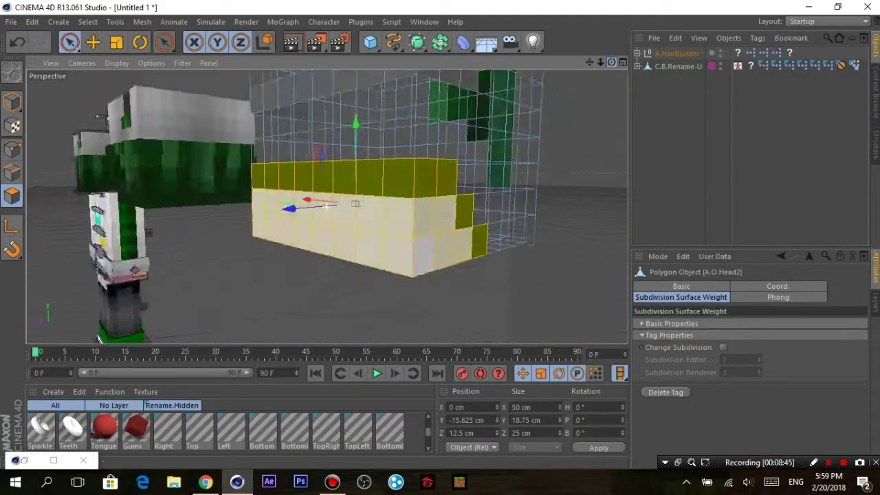
Extrude the selected faces outward by 2 cm, redoing it after an undo.
right_click(385, 206)
click(413, 249)
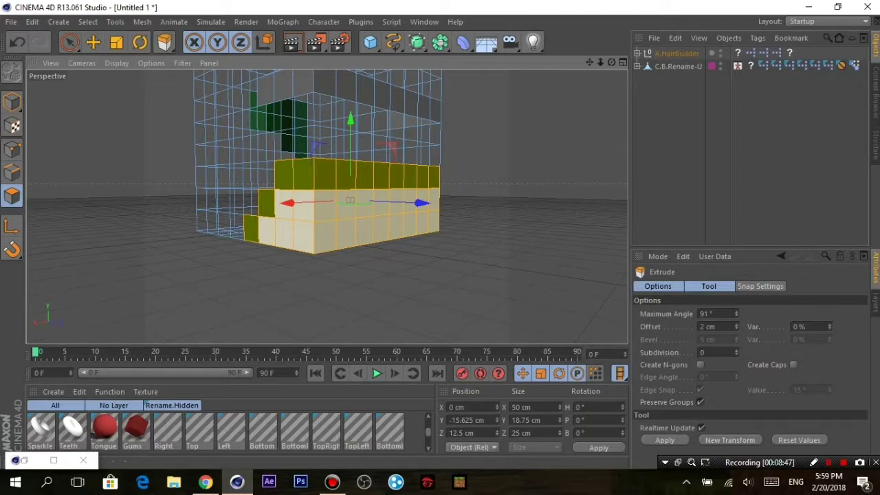
drag(344, 275, 364, 275)
alt+drag(323, 207, 272, 206)
key(ctrl+z)
key(space)
right_click(372, 207)
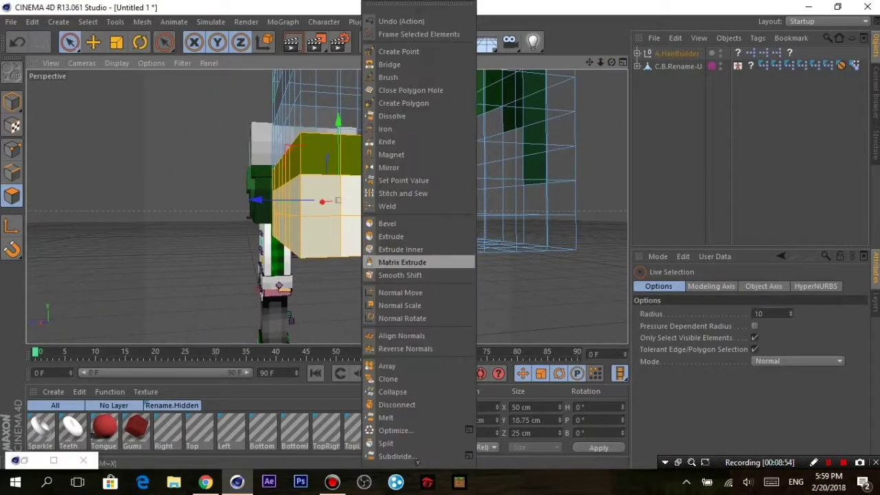
click(406, 249)
drag(405, 249, 426, 249)
Select only the top row of faces and extrude it outward again.
key(space)
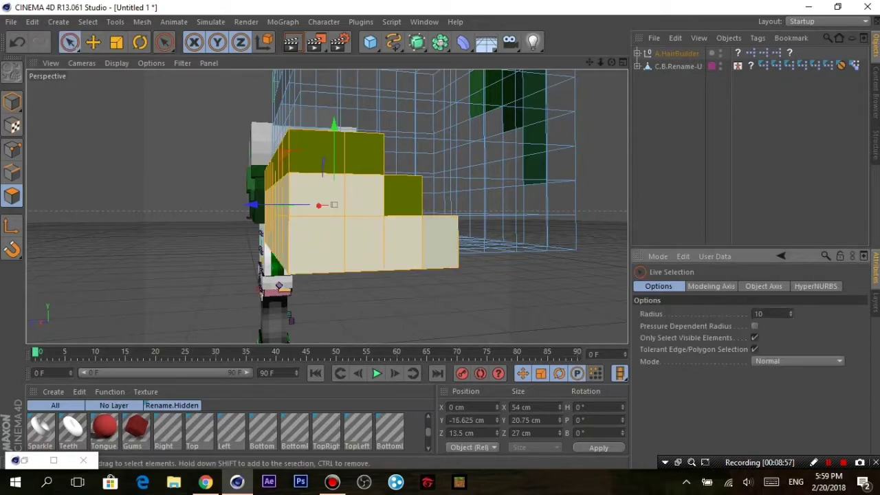
drag(289, 148, 372, 148)
mouse_move(324, 206)
alt+mouse_down()
mouse_move(278, 208)
mouse_move(254, 237)
alt+mouse_up()
right_click(256, 234)
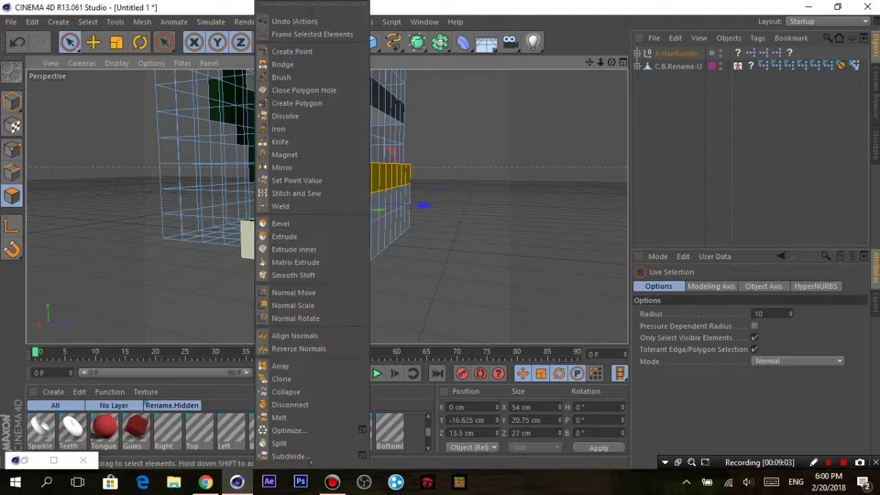
click(289, 234)
mouse_move(323, 207)
mouse_down()
mouse_move(345, 202)
mouse_move(327, 207)
mouse_up()
Extrude a single lower front corner face outward.
click(380, 251)
right_click(379, 251)
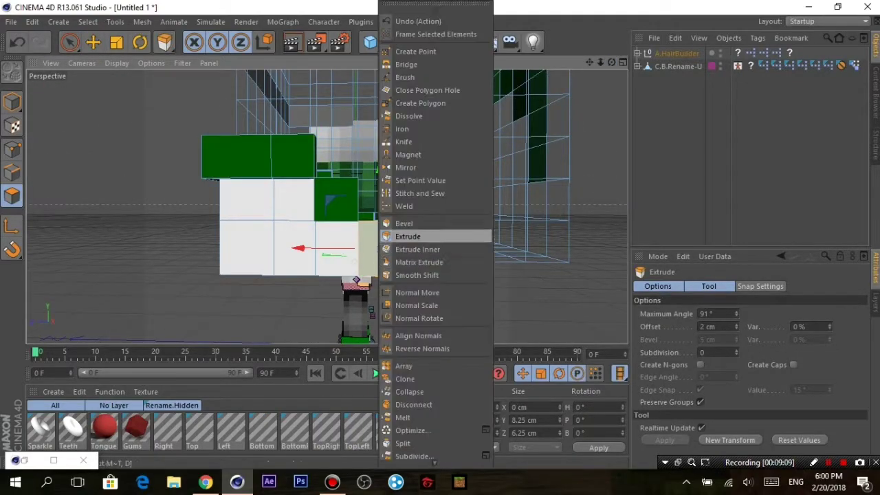
click(406, 236)
alt+drag(379, 249, 376, 277)
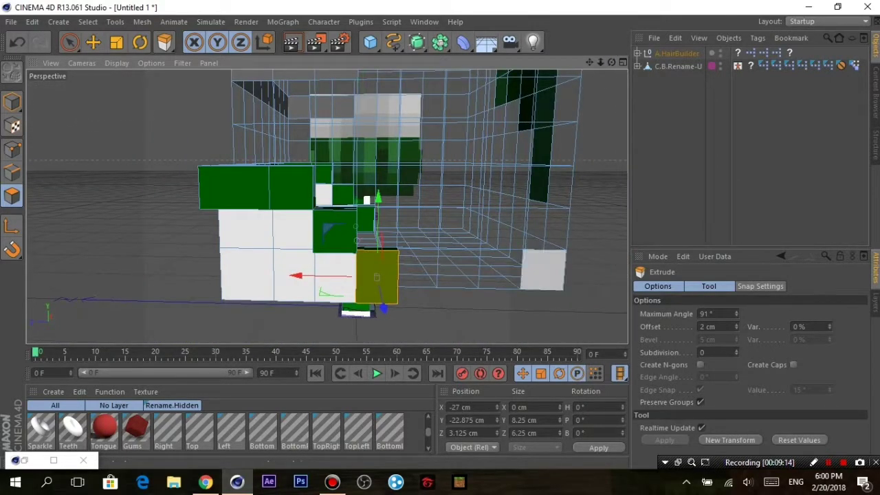
right_click(376, 276)
click(392, 205)
right_click(382, 224)
drag(377, 275, 385, 277)
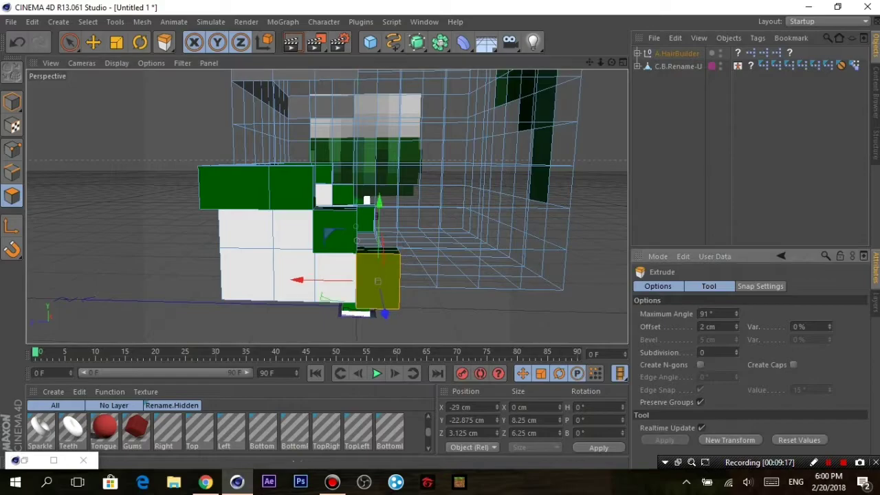
alt+drag(366, 200, 317, 207)
Extrude the upper strip of hair faces outward, redoing the first attempt.
key(space)
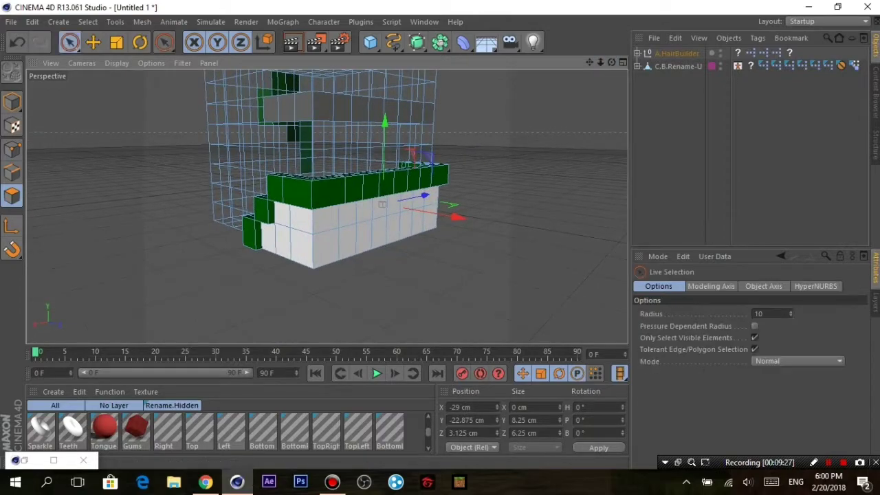
alt+drag(417, 114, 324, 123)
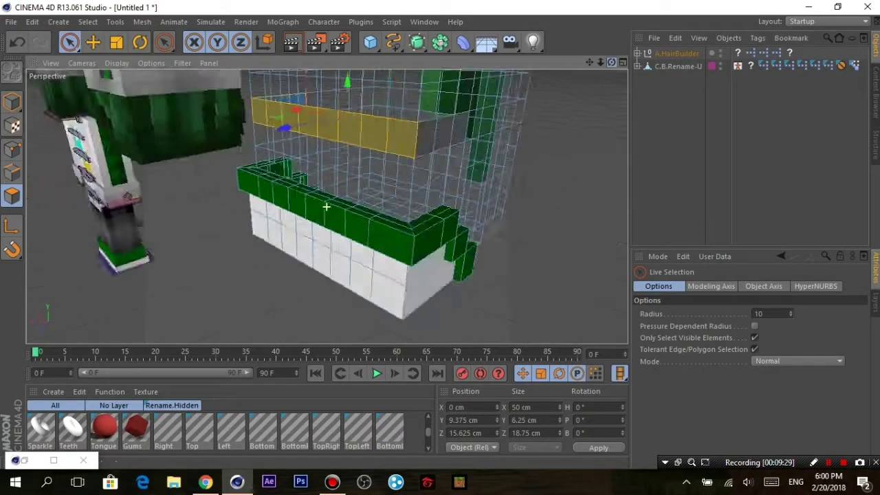
right_click(324, 124)
key(Escape)
right_click(374, 207)
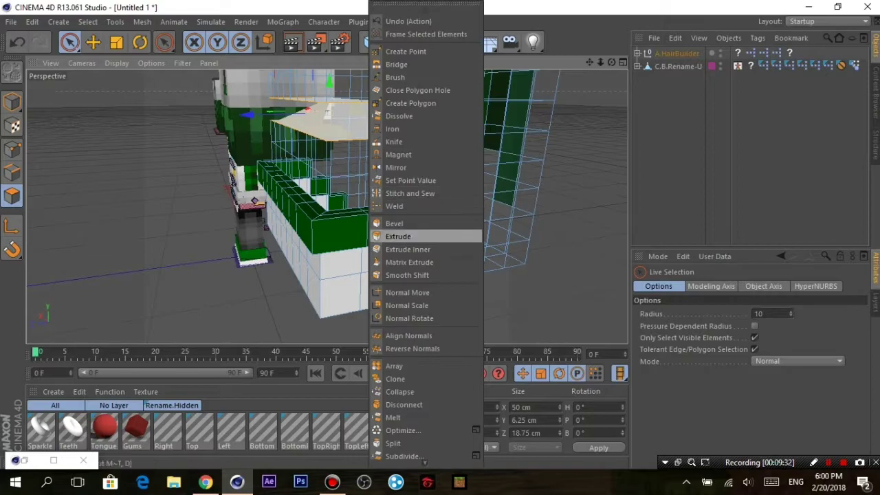
click(402, 236)
key(ctrl+z)
right_click(327, 124)
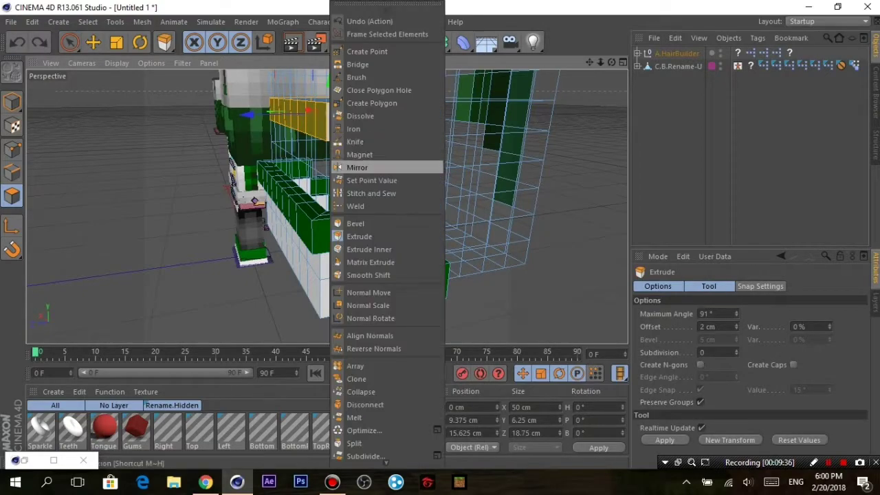
click(371, 220)
drag(329, 114, 359, 116)
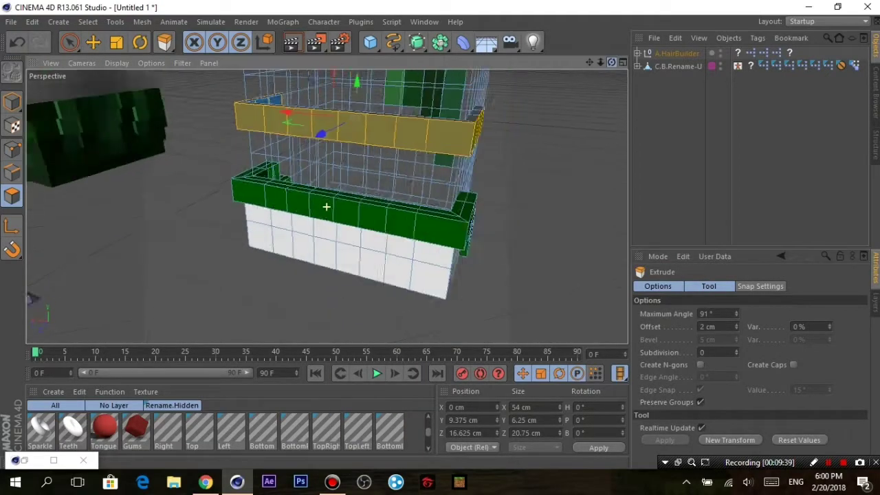
Extrude the strip outward again with the Offset value set in the Attribute Manager.
key(space)
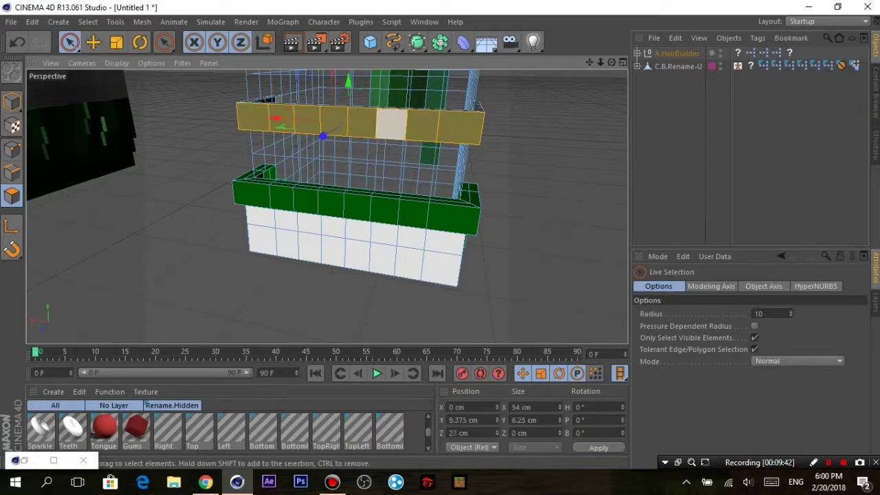
key(space)
right_click(421, 206)
click(451, 228)
double_click(705, 327)
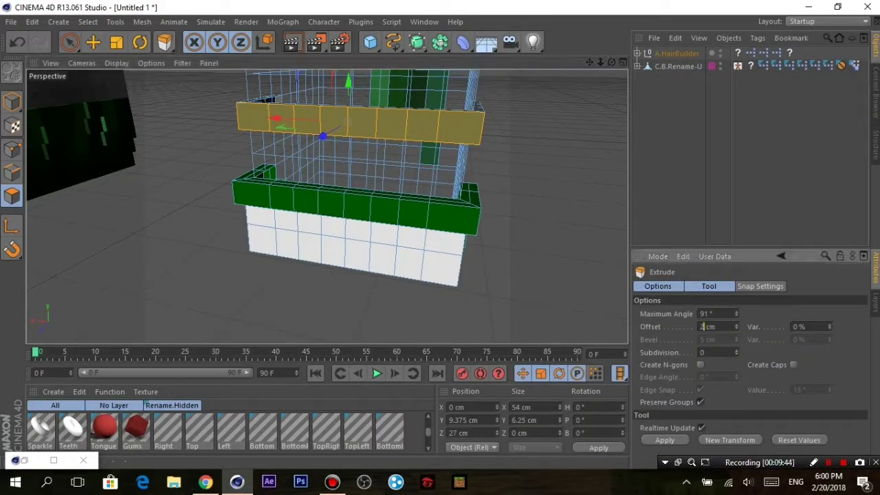
mouse_move(344, 137)
alt+mouse_down()
mouse_move(357, 141)
mouse_move(360, 207)
alt+mouse_up()
key(space)
right_click(361, 206)
click(390, 236)
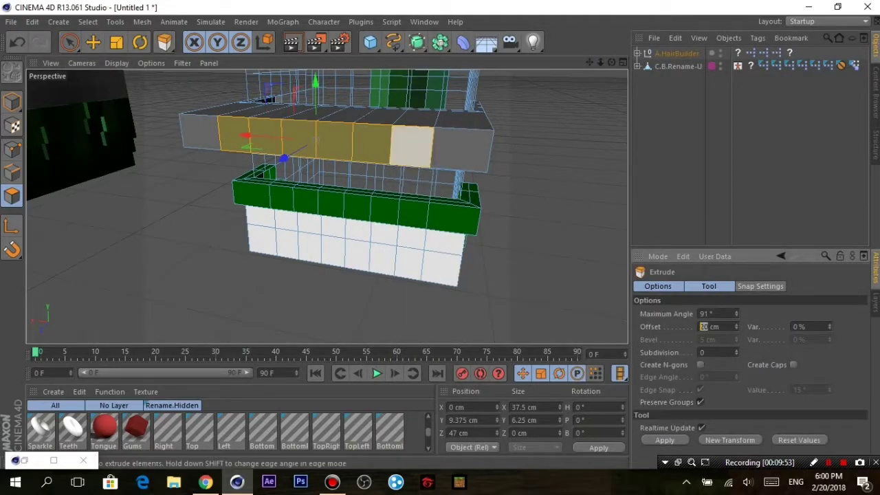
Deselect the two end faces and push the central faces out a further 5 cm.
alt+drag(412, 145, 385, 146)
key(space)
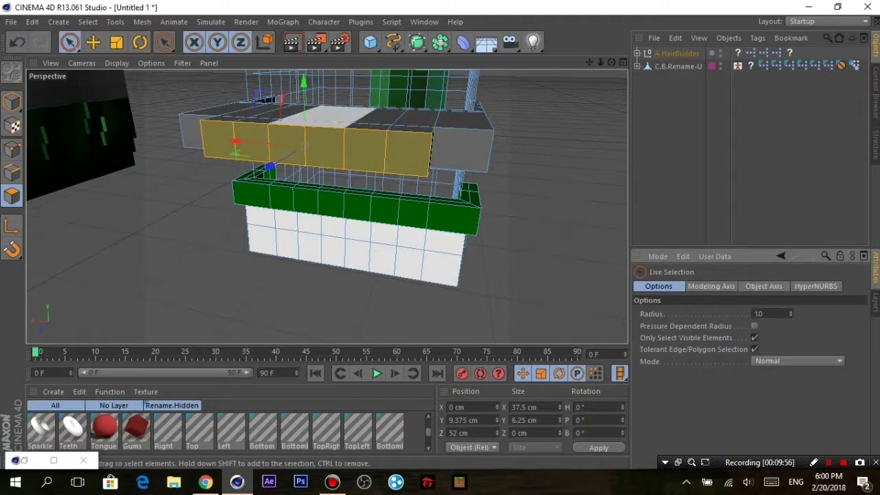
ctrl+click(218, 141)
right_click(300, 144)
click(330, 236)
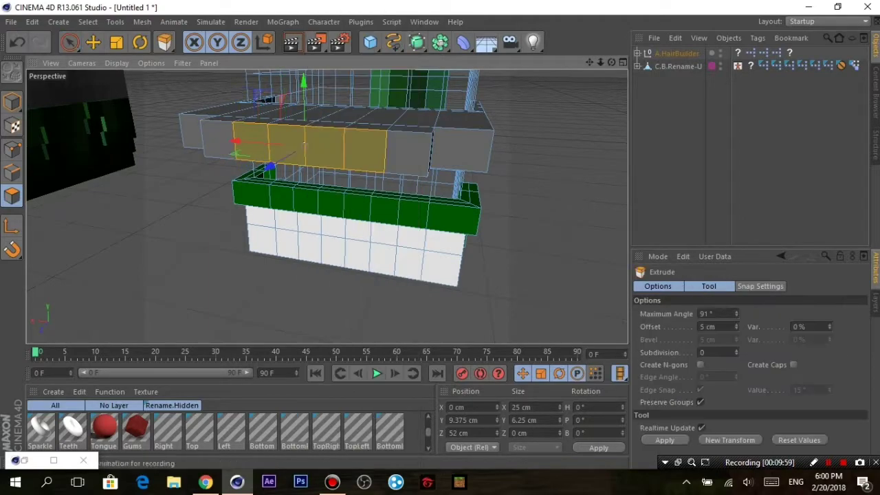
click(665, 440)
key(space)
Extrude the upper-left hair faces 2 cm outward.
alt+drag(447, 207, 625, 195)
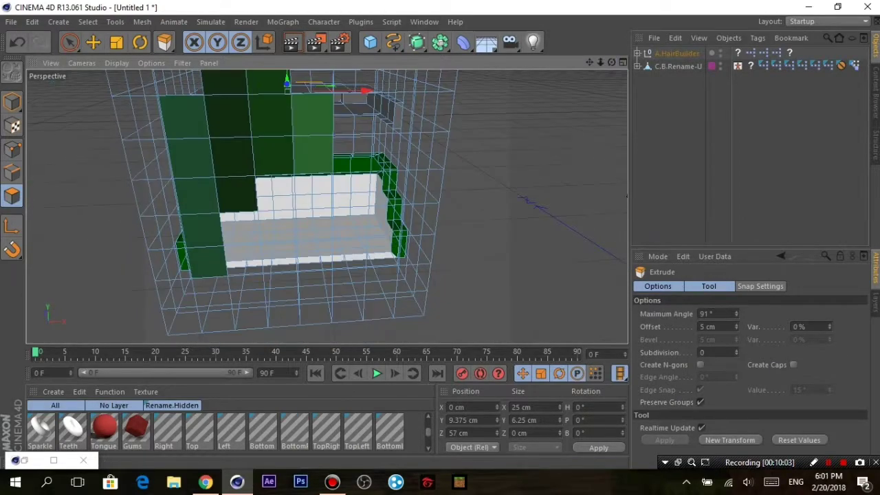
mouse_move(289, 88)
mouse_down()
mouse_move(236, 118)
mouse_move(196, 220)
mouse_move(206, 264)
mouse_up()
right_click(282, 180)
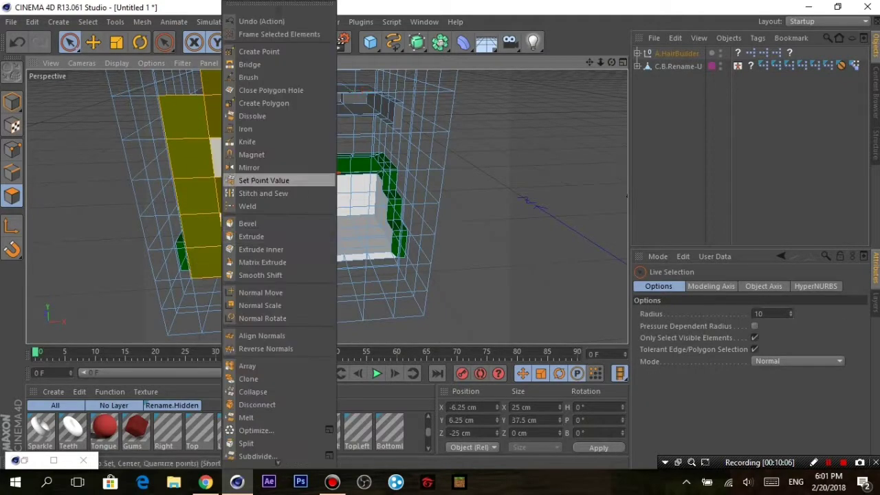
click(318, 232)
click(707, 327)
click(665, 440)
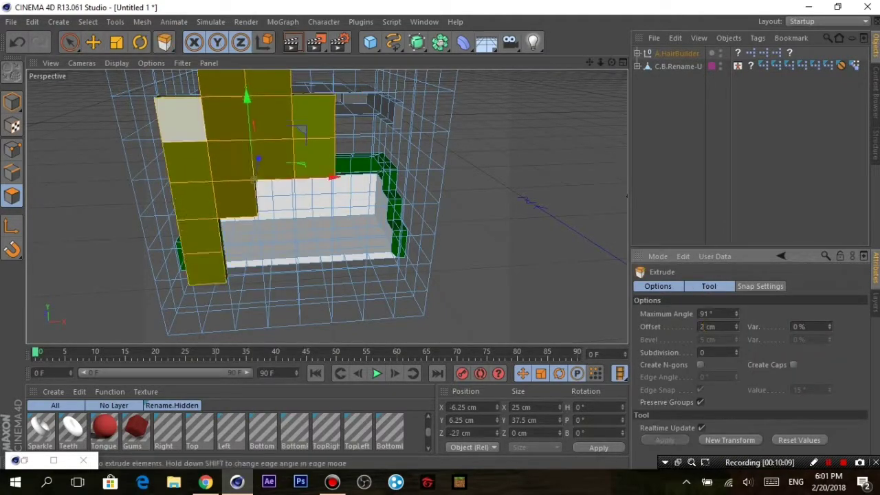
key(space)
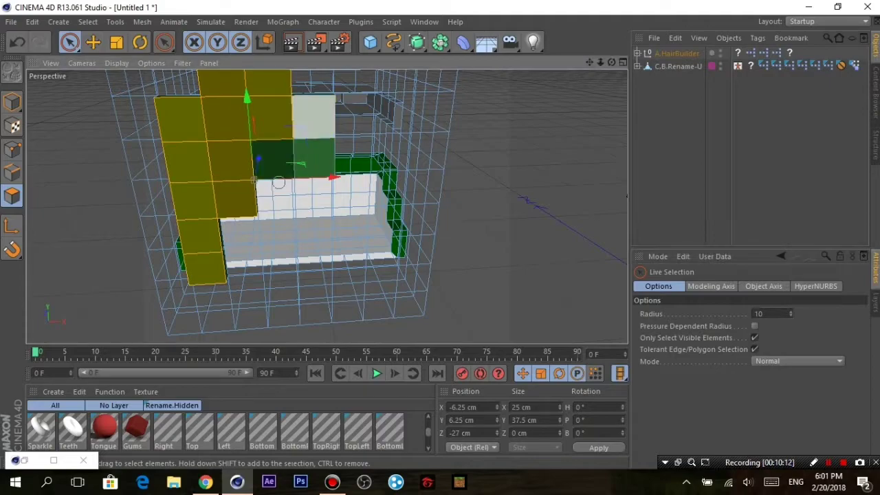
Extrude the upper hair polygons outward.
ctrl+drag(278, 182, 210, 250)
mouse_move(152, 125)
ctrl+mouse_down()
mouse_move(247, 137)
mouse_move(224, 262)
ctrl+mouse_up()
right_click(224, 261)
click(254, 236)
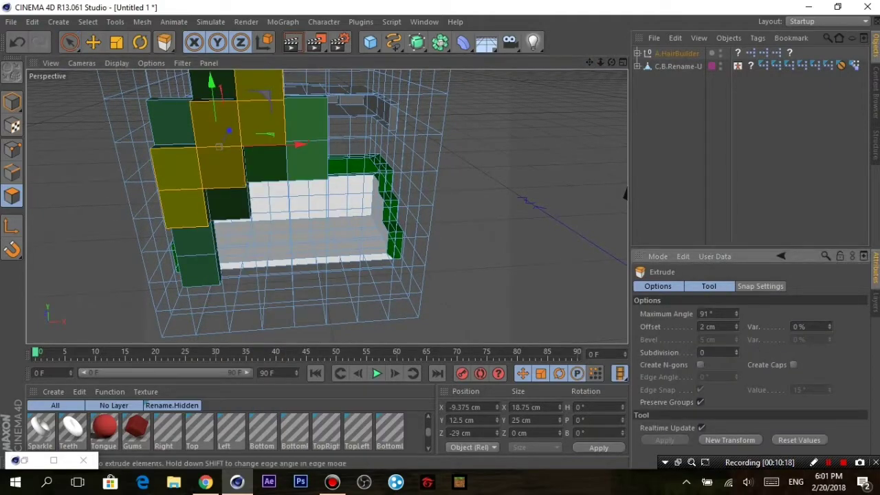
mouse_move(298, 172)
alt+mouse_down()
mouse_move(329, 206)
mouse_move(295, 200)
alt+mouse_up()
key(space)
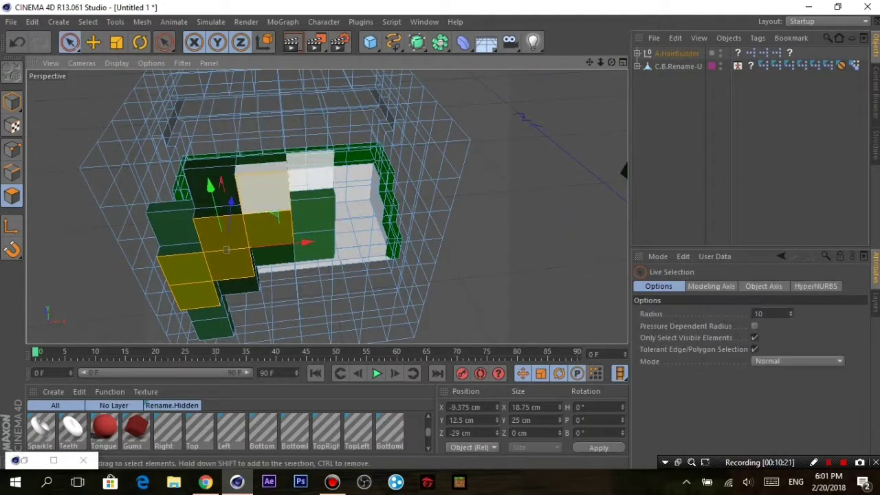
Extrude a single hair polygon into a tall column, then extrude its top face.
click(251, 165)
right_click(264, 165)
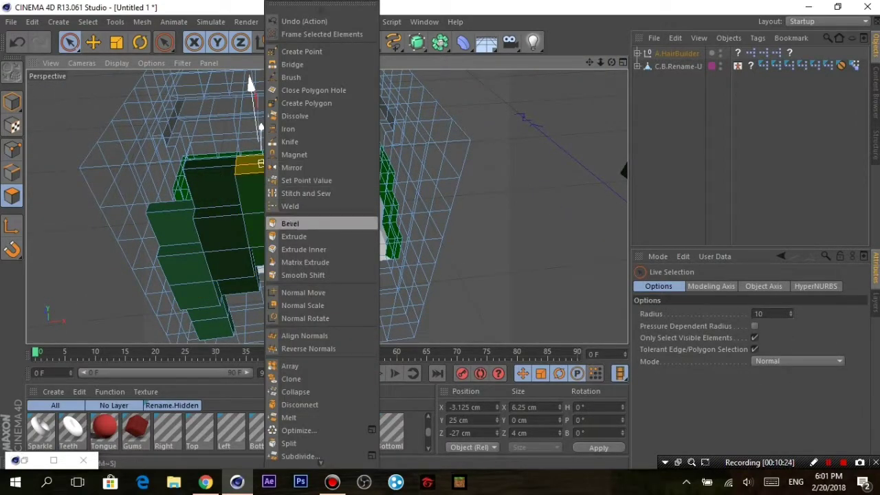
click(293, 237)
alt+drag(330, 207, 295, 200)
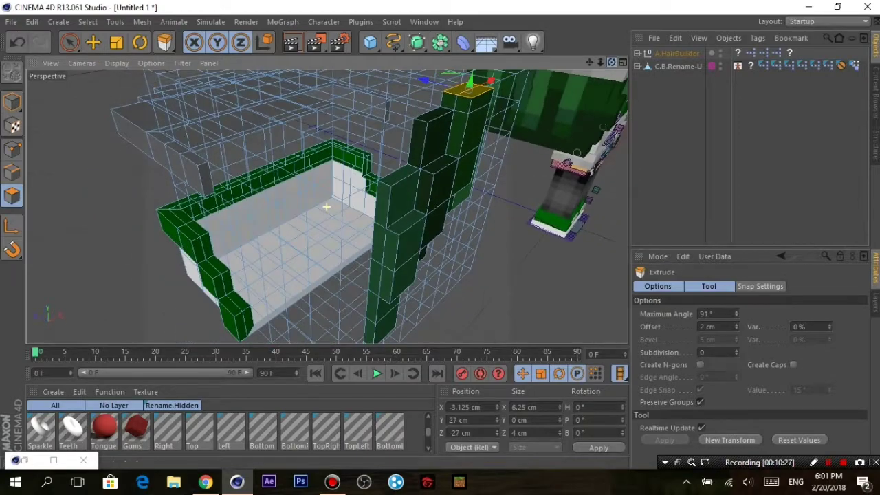
key(space)
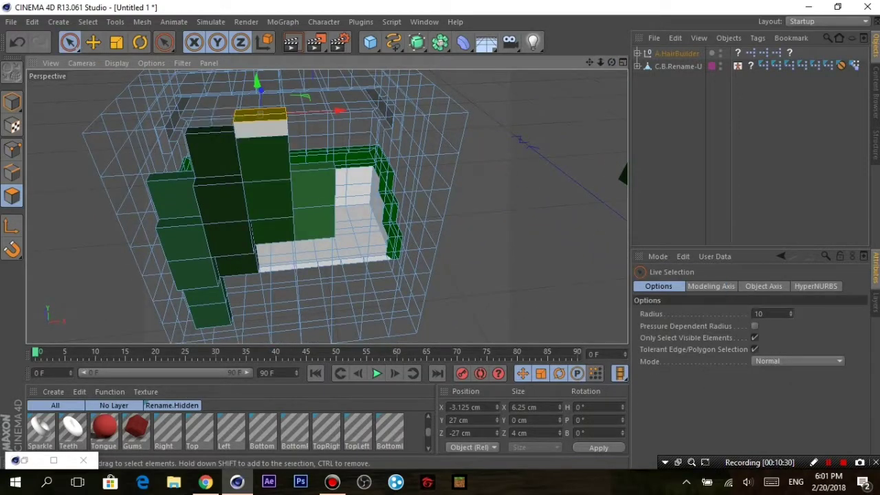
click(260, 127)
right_click(267, 124)
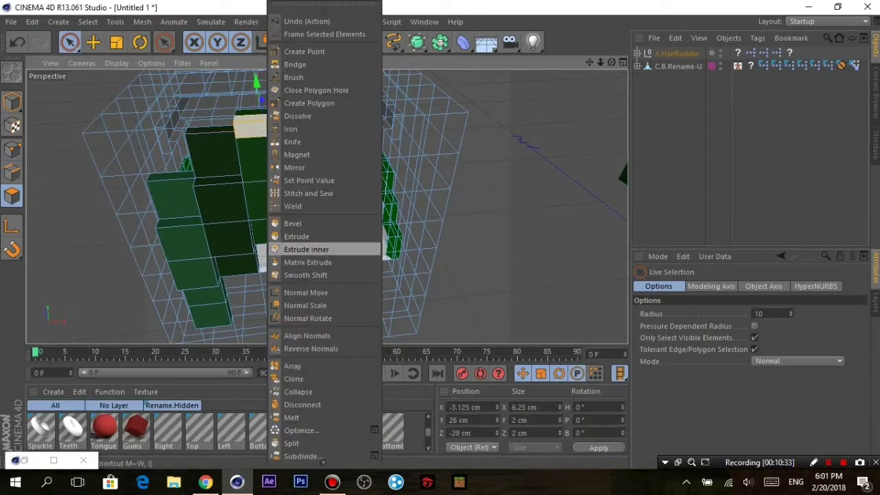
click(297, 236)
alt+drag(296, 236, 324, 206)
Set A.O.Head2's X position to 0 and scale it up to about 66.9 × 64.6 × 101.6 cm.
click(227, 165)
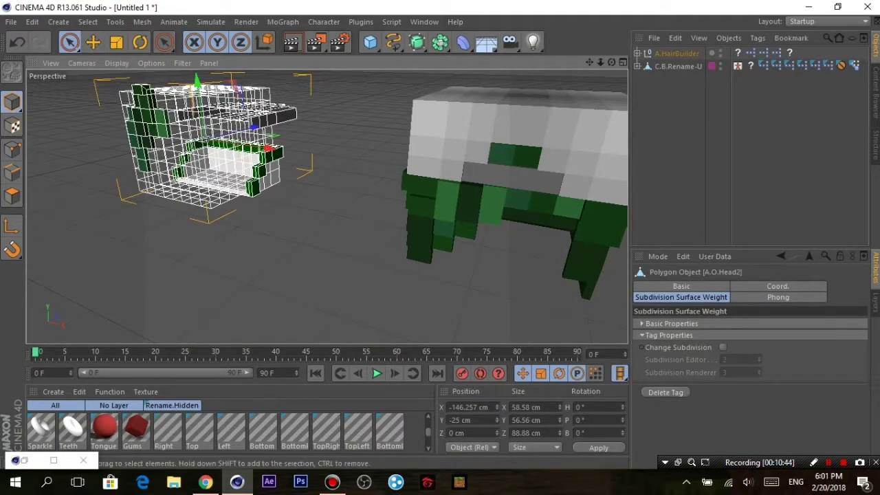
click(469, 407)
text(0)
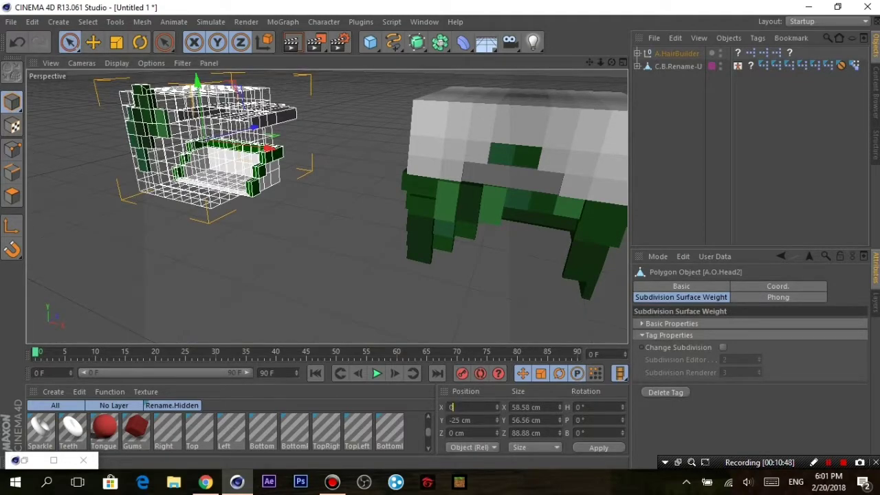
key(Return)
key(o)
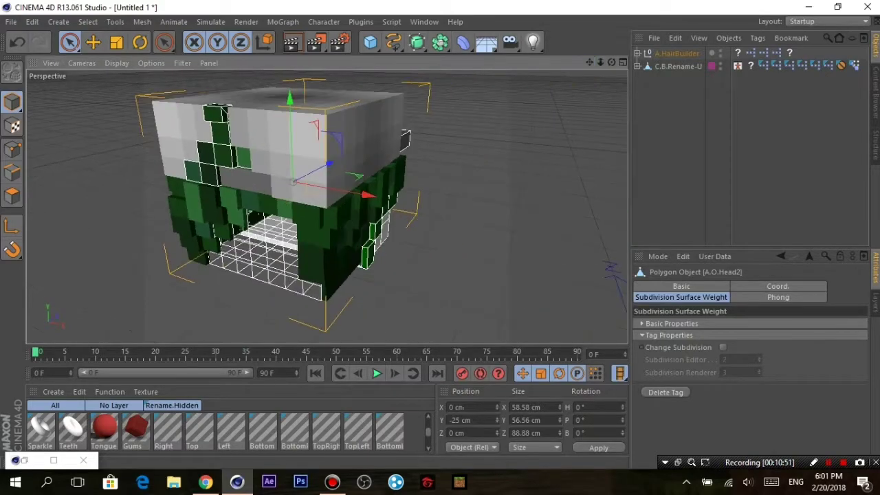
key(t)
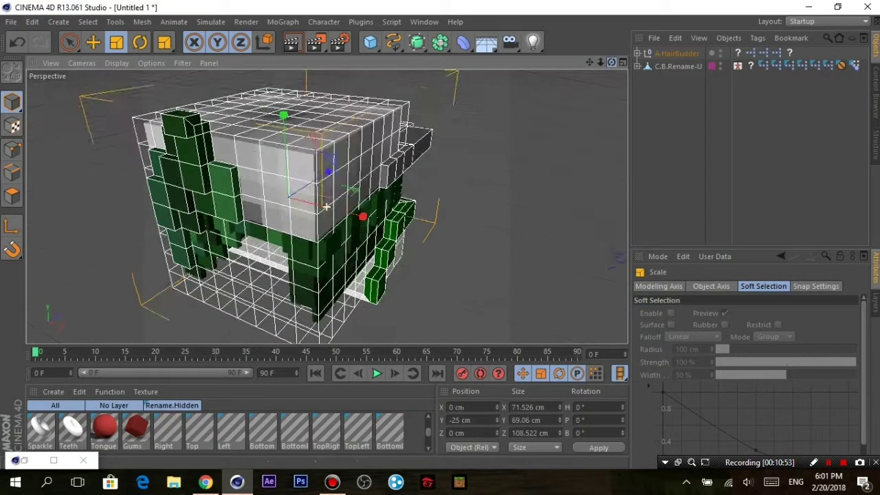
mouse_move(385, 206)
alt+mouse_down()
mouse_move(303, 204)
mouse_move(326, 204)
alt+mouse_up()
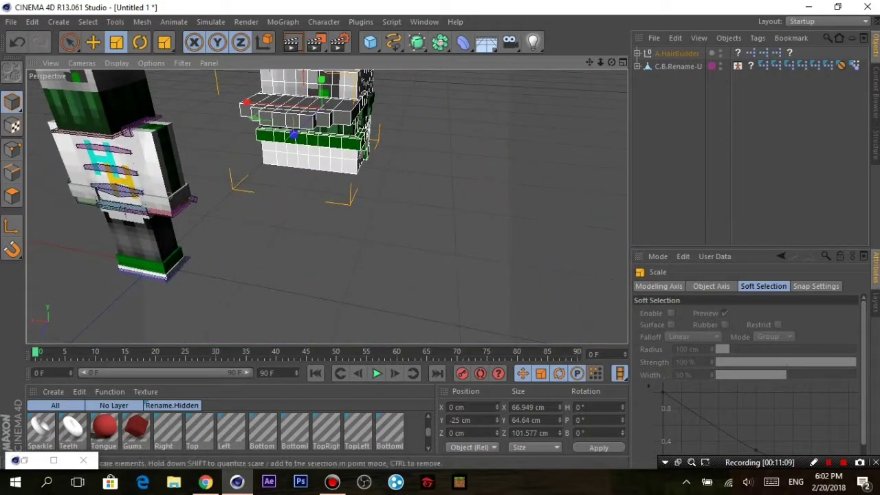
Select a face patch on top of A.O.Head in Polygon mode and extrude it 1 cm.
key(9)
alt+drag(159, 254, 137, 258)
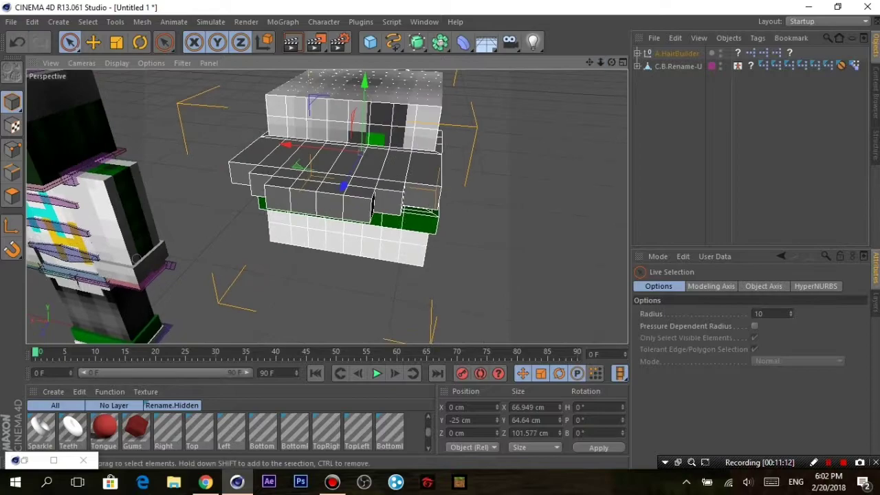
click(420, 117)
key(Return)
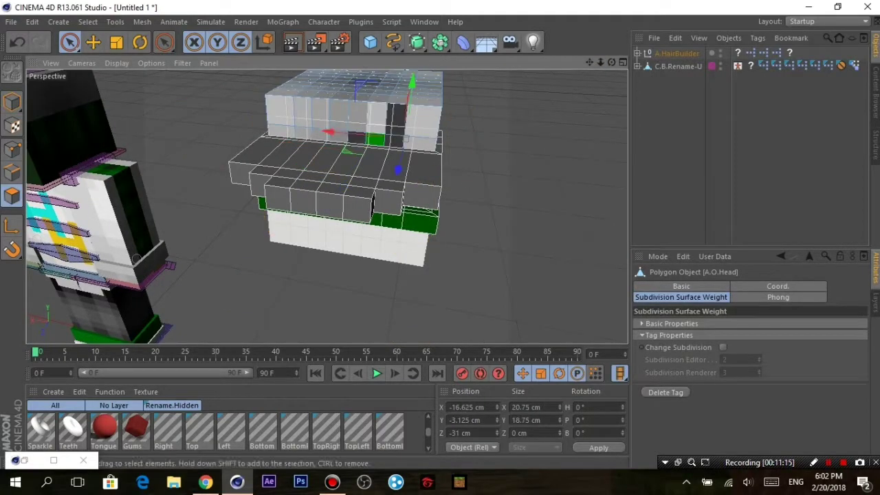
shift+click(372, 134)
right_click(374, 132)
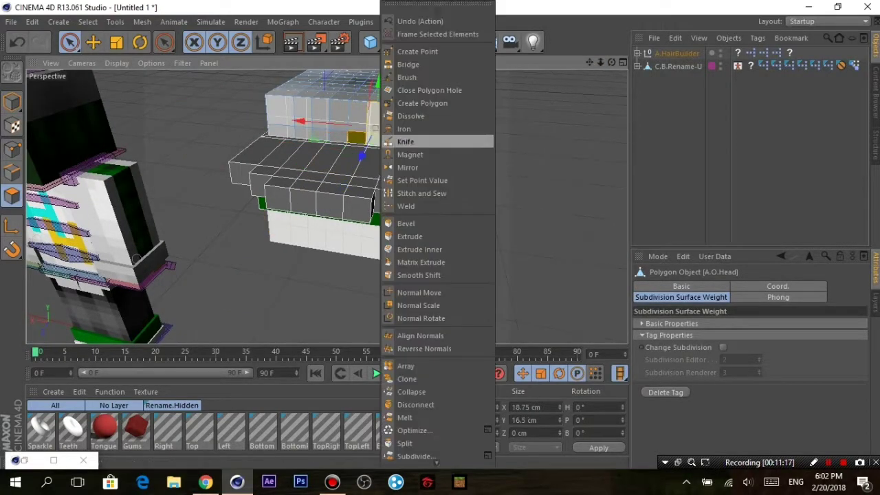
click(412, 222)
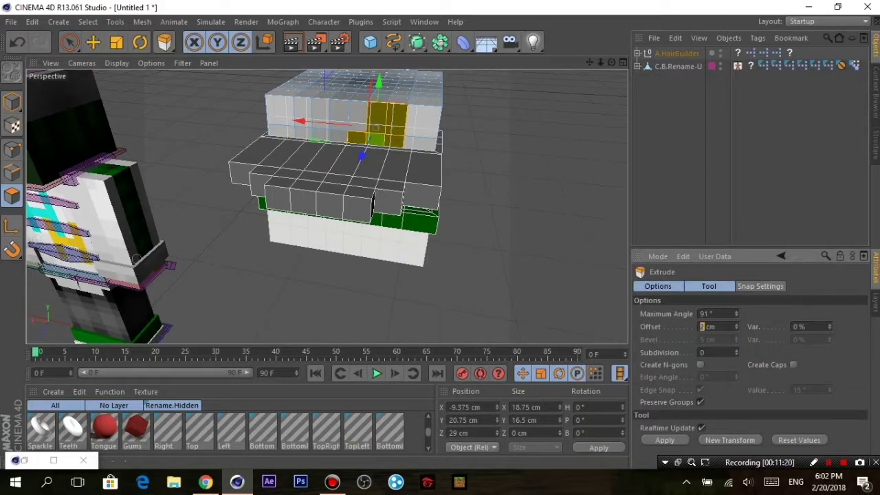
alt+drag(327, 206, 327, 207)
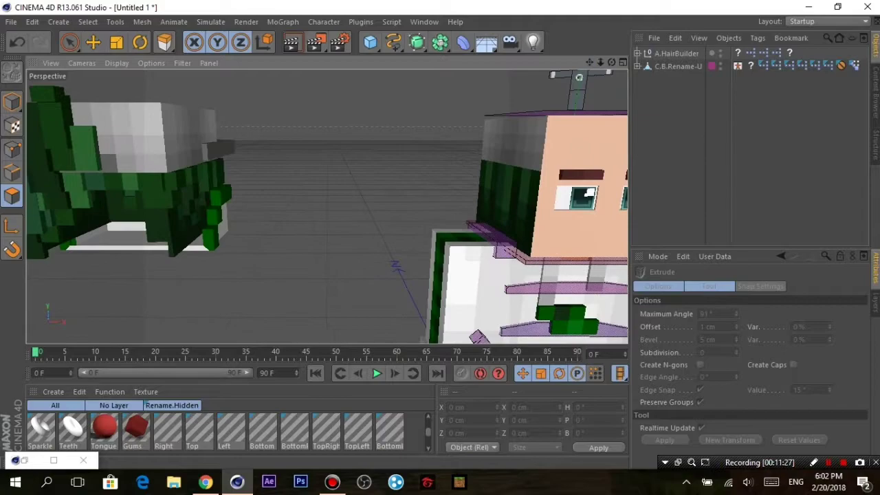
Set the A.HairBuilder object's X position to 0.
click(676, 53)
click(12, 102)
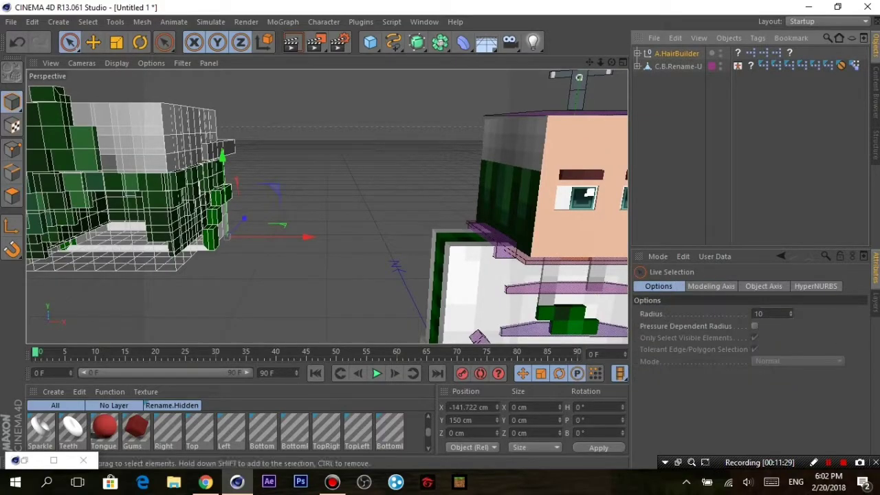
drag(308, 237, 433, 238)
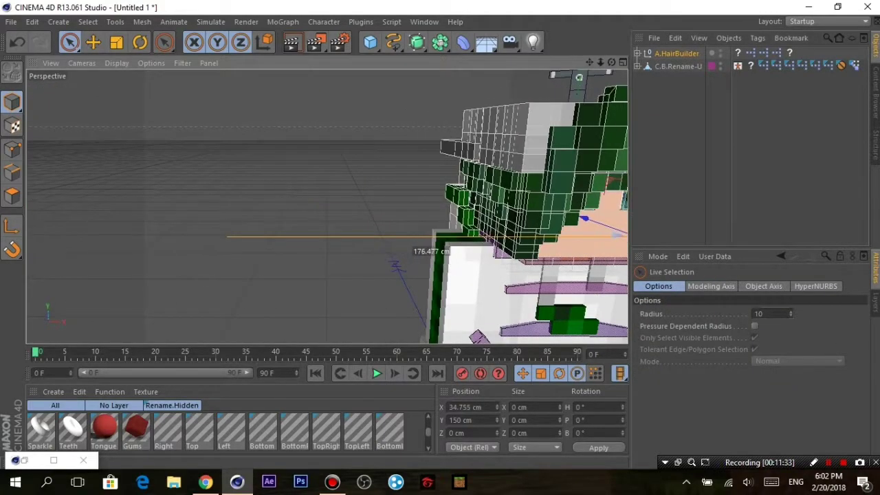
click(465, 407)
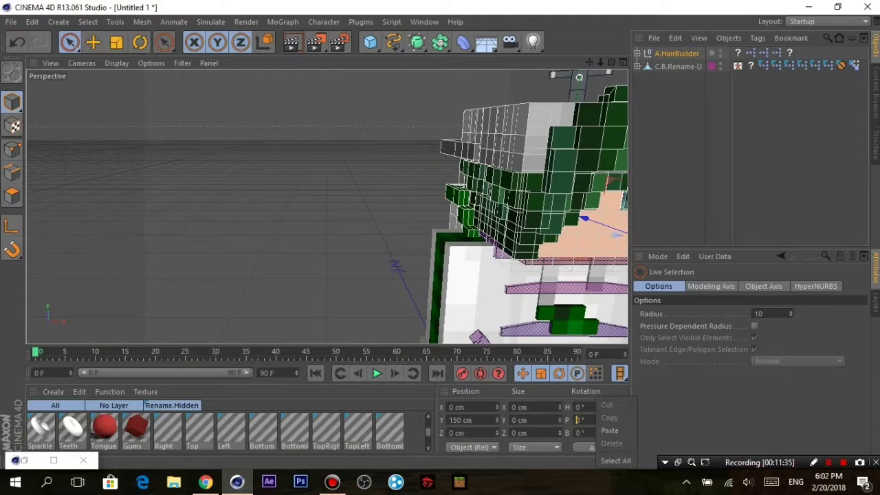
key(Return)
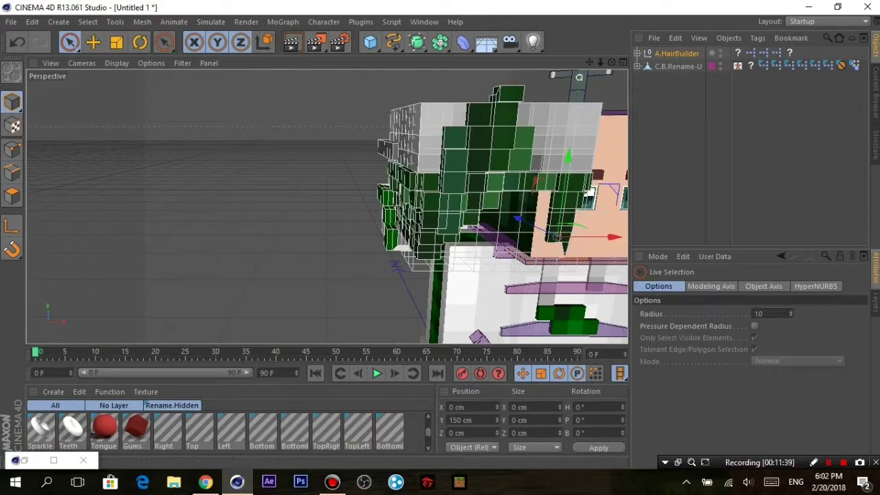
alt+middle_drag(488, 207, 327, 207)
Set A.O.Head2's Y position to 0 and A.O.Head's X position to 0.
click(318, 177)
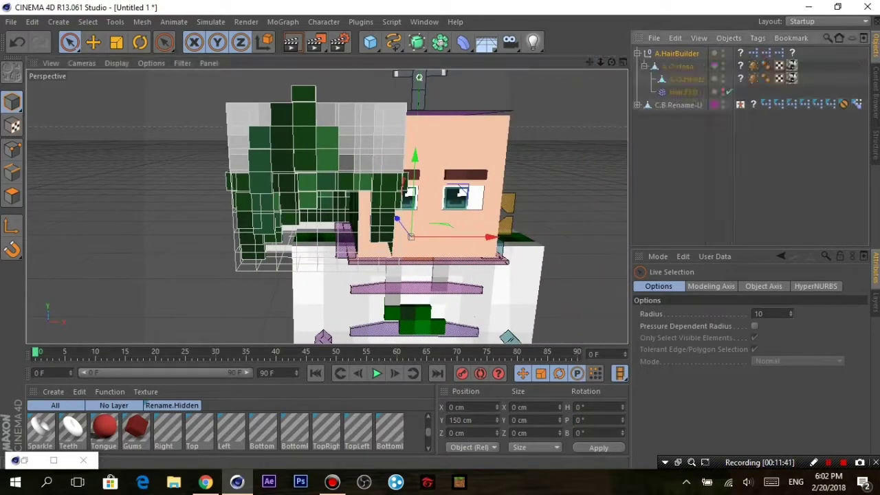
click(460, 420)
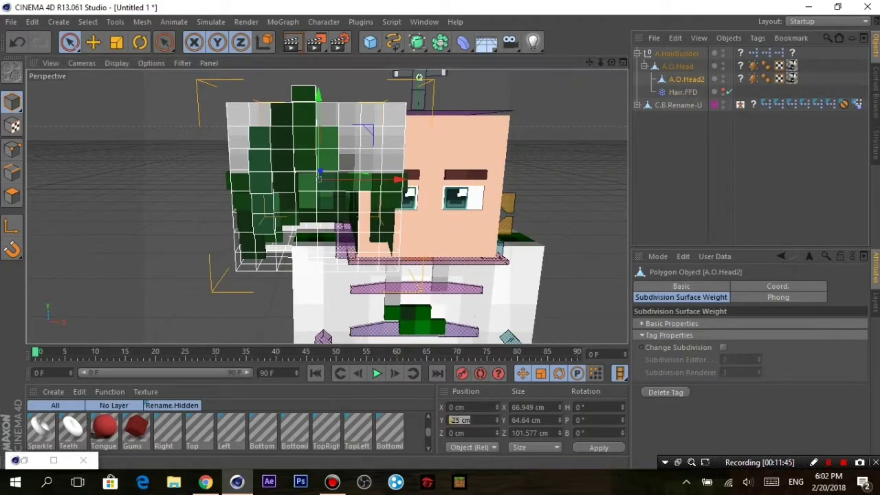
key(Return)
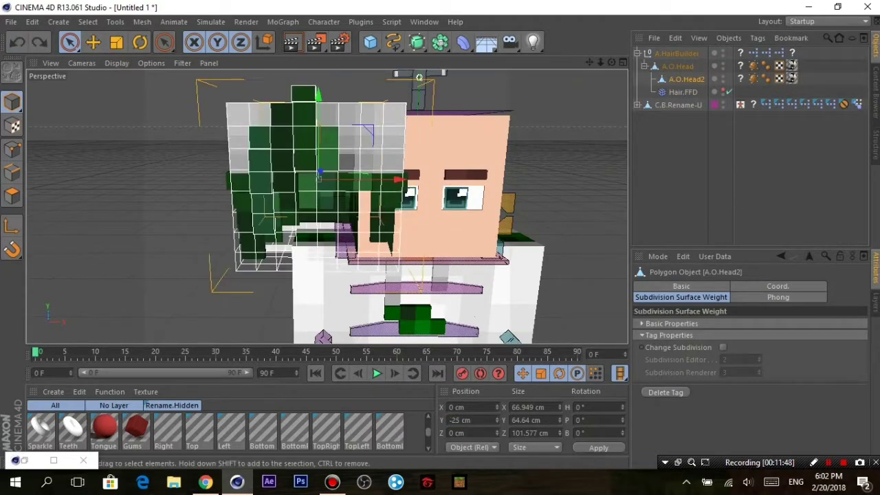
click(318, 176)
click(459, 407)
text(0)
key(Return)
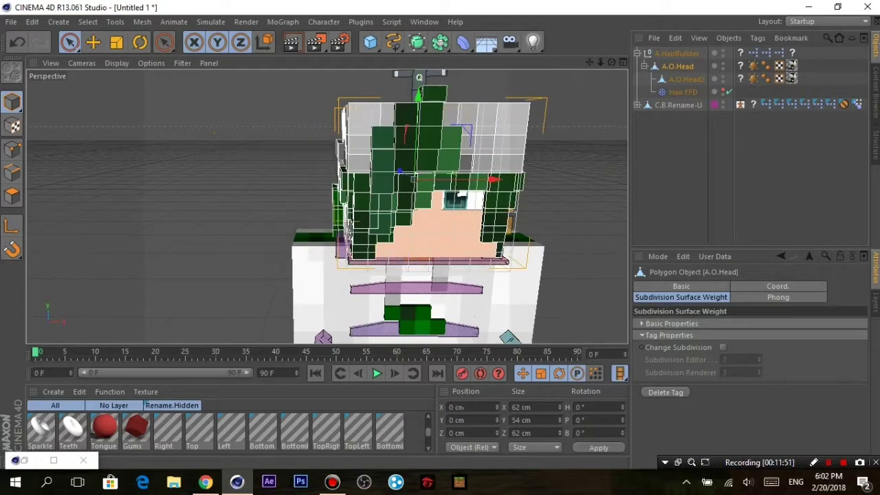
Collapse the A.HairBuilder hierarchy and clear the selection, viewing the face from the front.
alt+drag(385, 206, 326, 207)
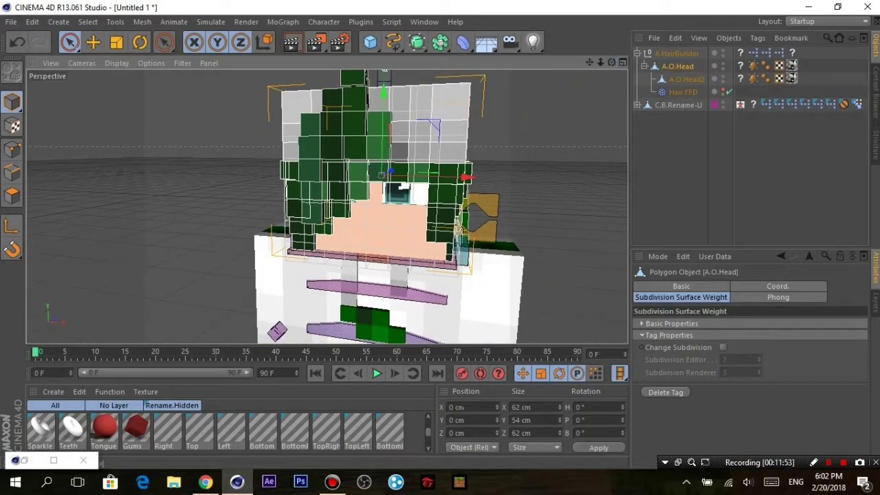
click(638, 53)
alt+drag(385, 206, 343, 206)
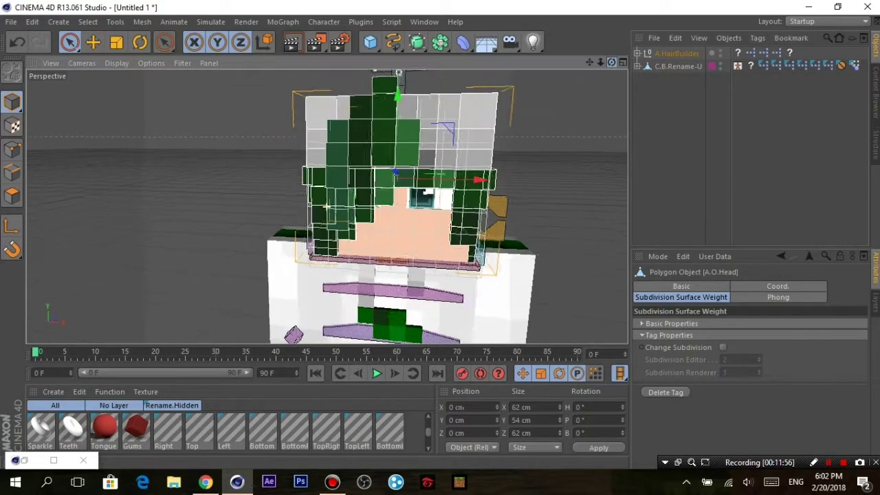
click(138, 207)
Inspect the mouth controller C.U.Mouth on the facial control panel, then deselect it.
alt+drag(413, 207, 357, 206)
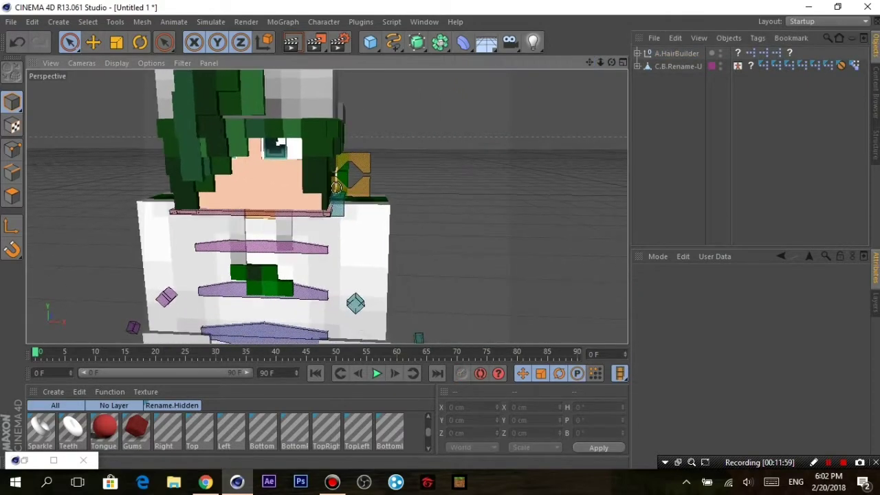
click(336, 187)
click(392, 147)
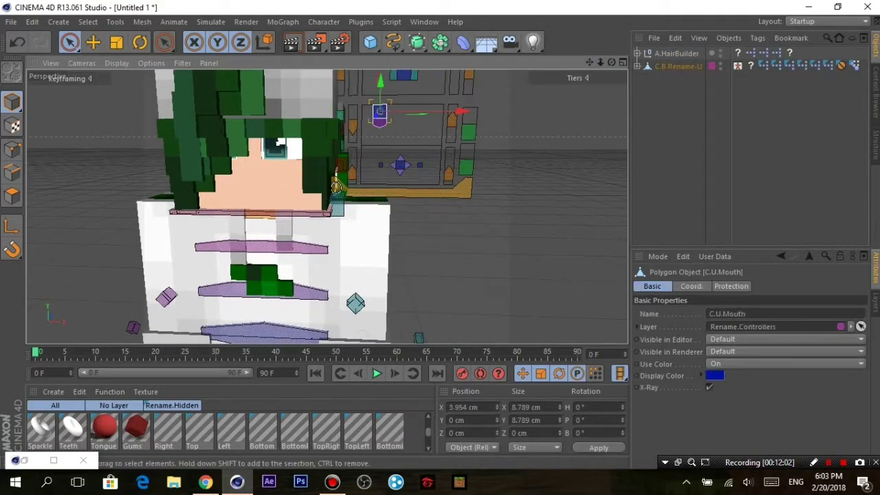
alt+drag(357, 200, 327, 206)
scroll(327, 207, down, 3)
scroll(327, 206, down, 3)
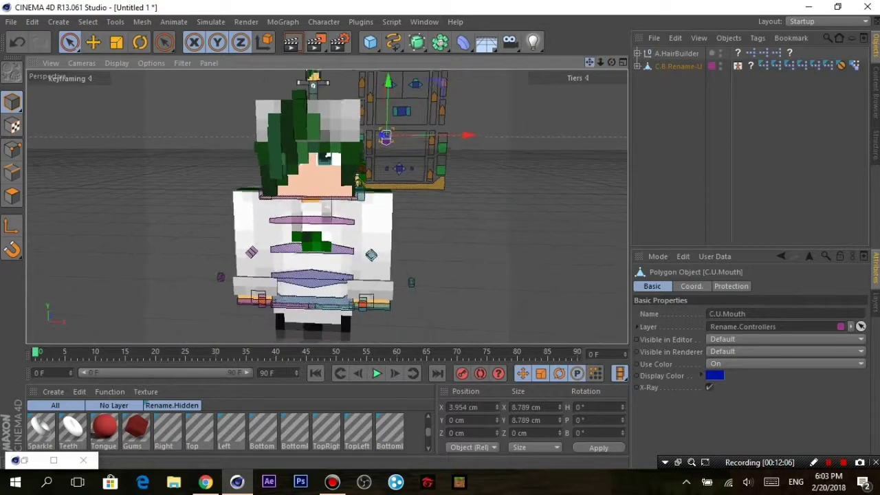
scroll(328, 207, down, 2)
scroll(327, 206, down, 2)
click(482, 275)
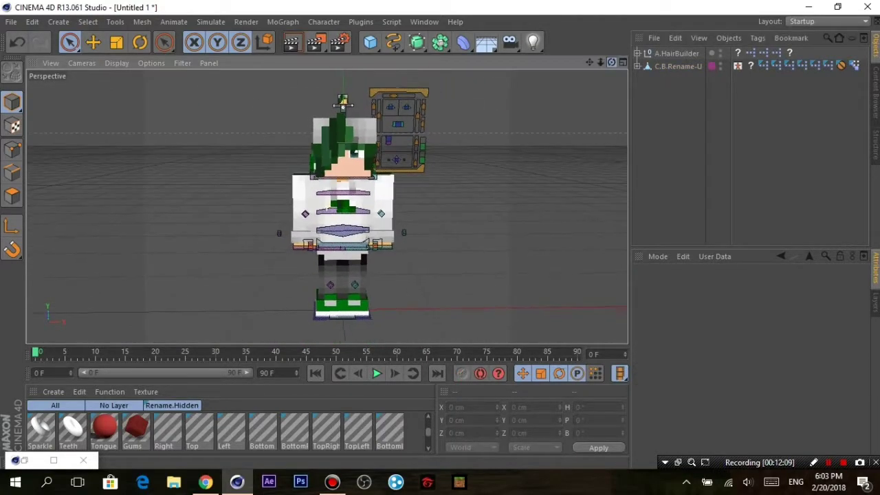
scroll(328, 206, up, 3)
Save the scene to the Desktop as Untitled 1.c4d.
click(11, 21)
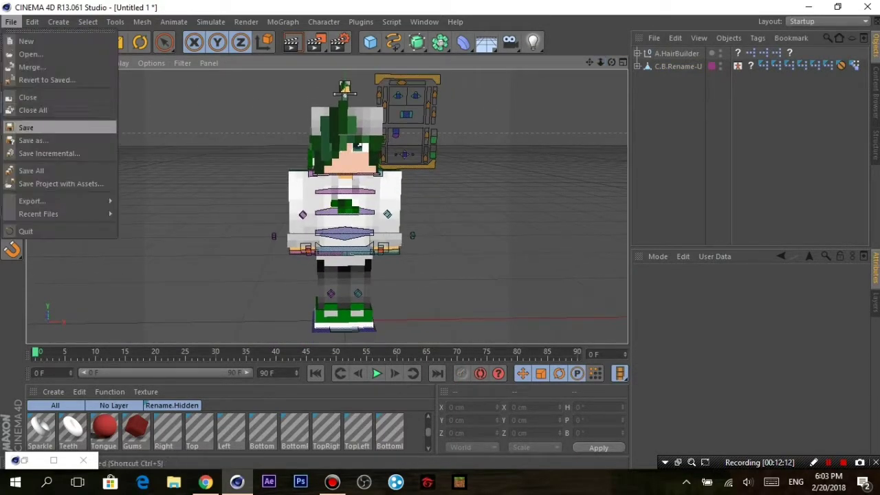
click(27, 127)
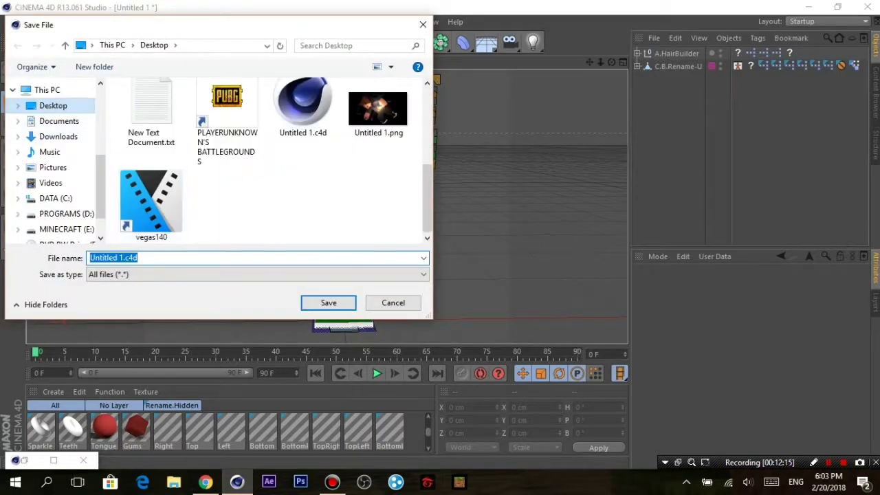
scroll(261, 172, up, 3)
click(329, 303)
Confirm replacing the existing file, then lower the C.U.Jaw controller to open the mouth.
click(477, 243)
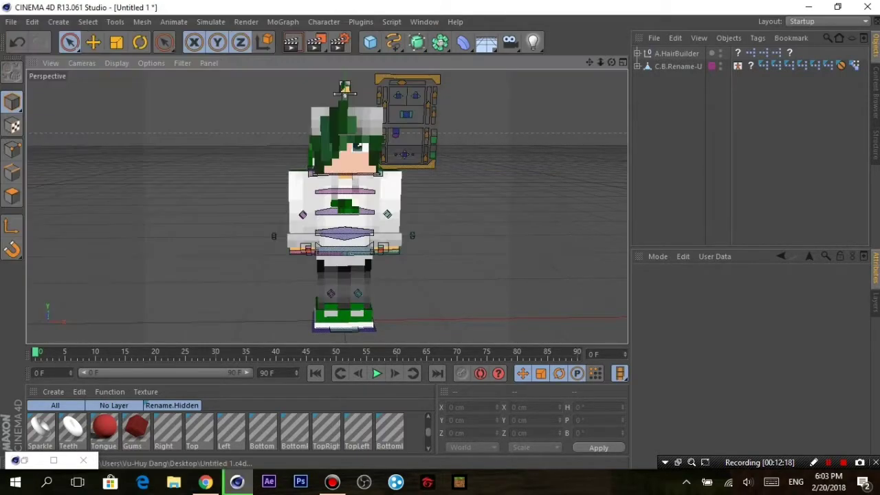
alt+drag(328, 206, 330, 213)
scroll(328, 207, up, 2)
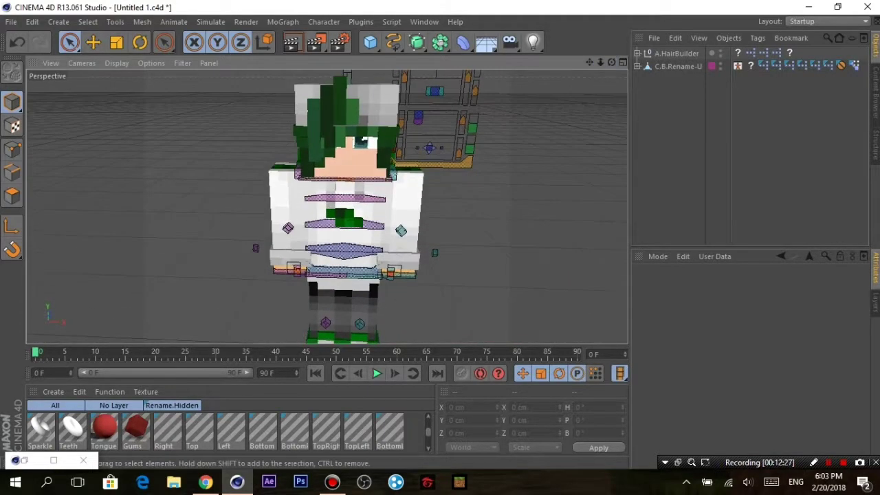
click(429, 90)
alt+drag(412, 130, 412, 130)
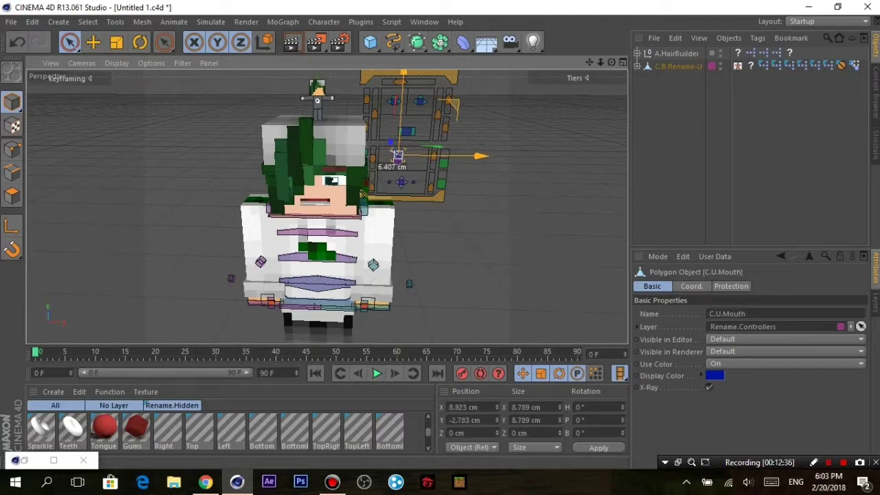
alt+drag(327, 206, 323, 200)
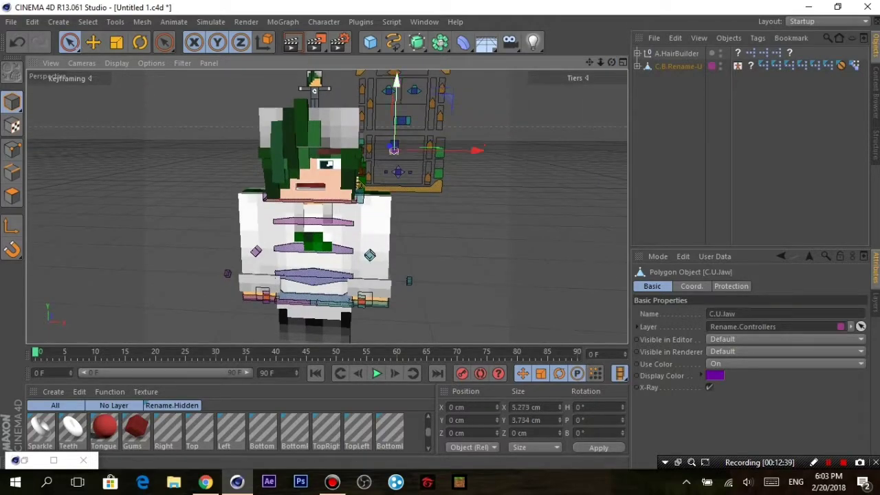
drag(394, 151, 393, 160)
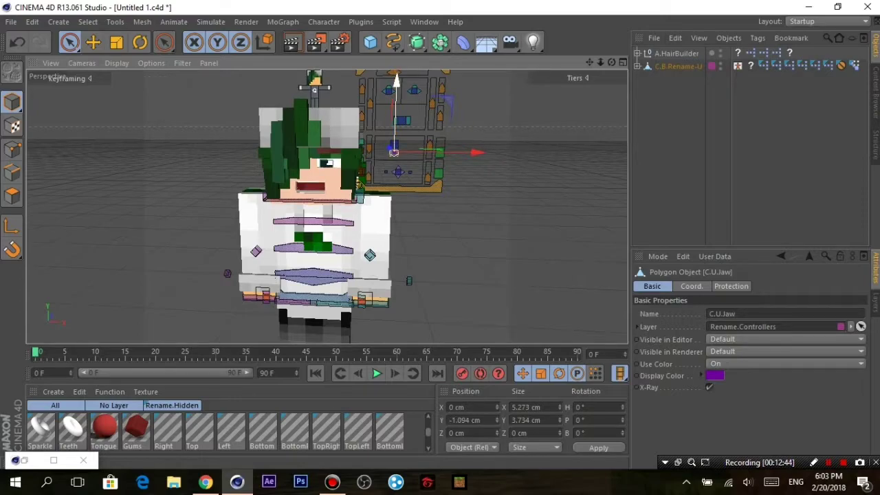
drag(393, 152, 394, 157)
Nudge the mouth-position controller and lower eyebrow controller C.U.Eyebrow.RL to Y -3.041 cm.
click(402, 120)
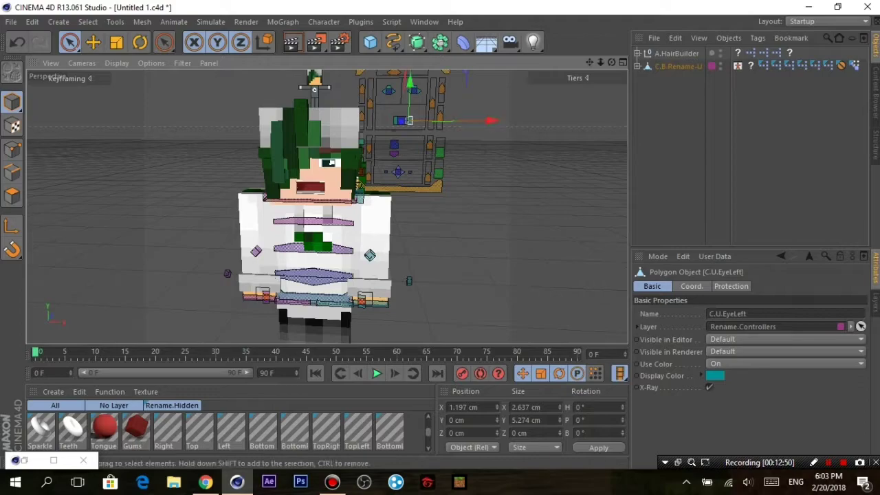
drag(399, 172, 397, 171)
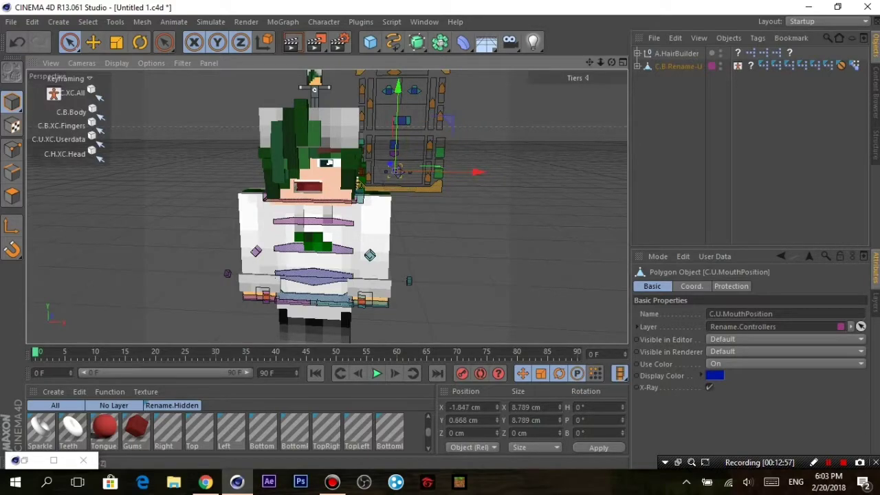
scroll(398, 171, up, 3)
scroll(372, 234, up, 3)
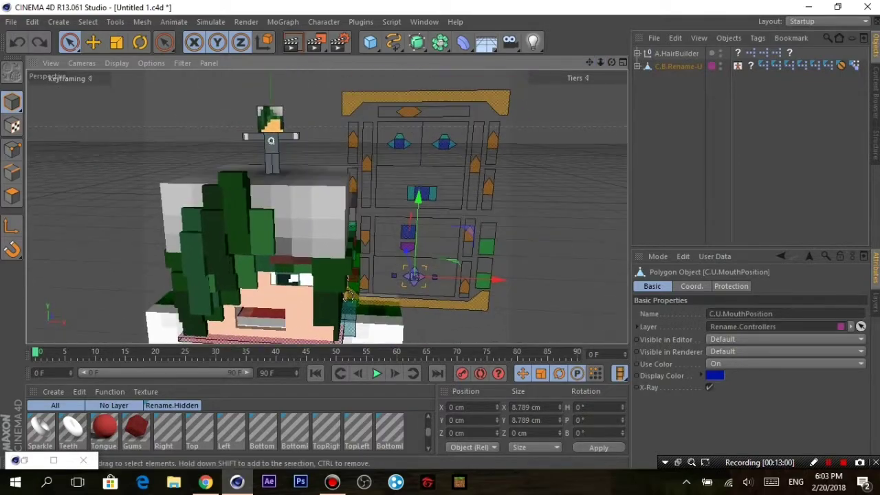
drag(444, 143, 452, 158)
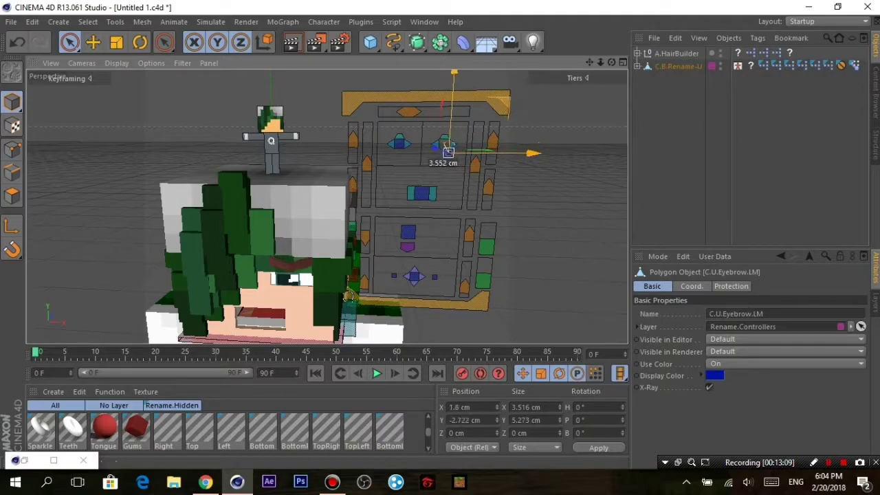
key(ctrl+z)
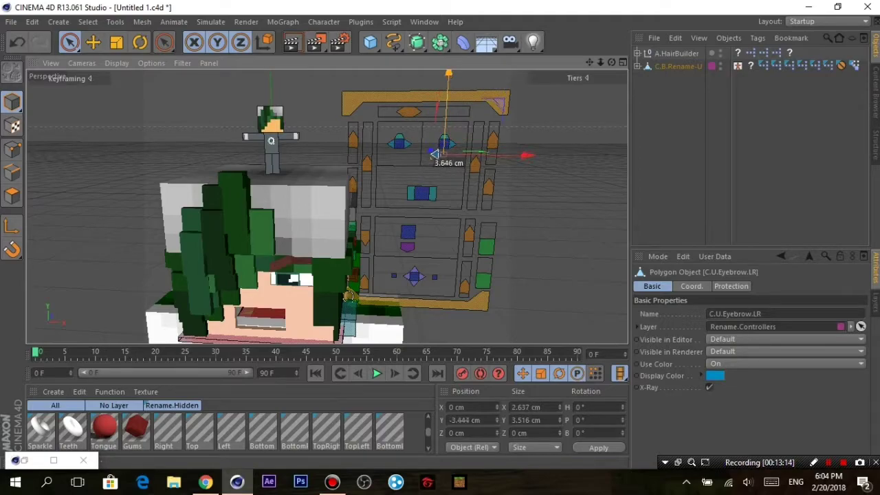
click(404, 143)
mouse_move(406, 151)
mouse_down()
mouse_move(406, 159)
mouse_move(318, 156)
mouse_move(421, 80)
mouse_up()
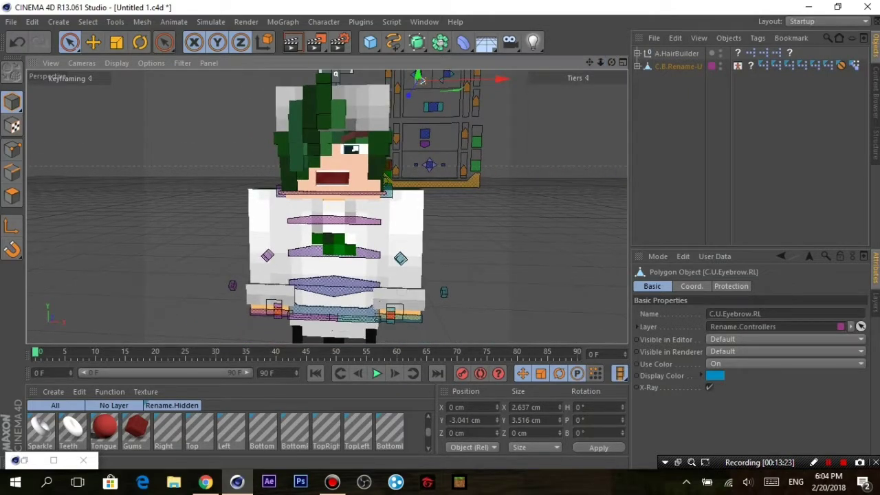
Load unnamed (16).png as the Color texture of the eight striped materials.
click(163, 430)
shift+click(389, 430)
double_click(389, 430)
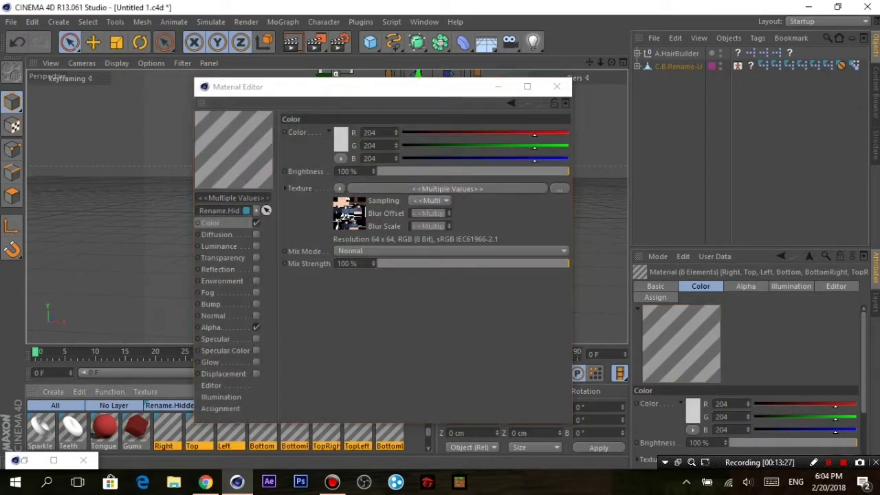
click(558, 189)
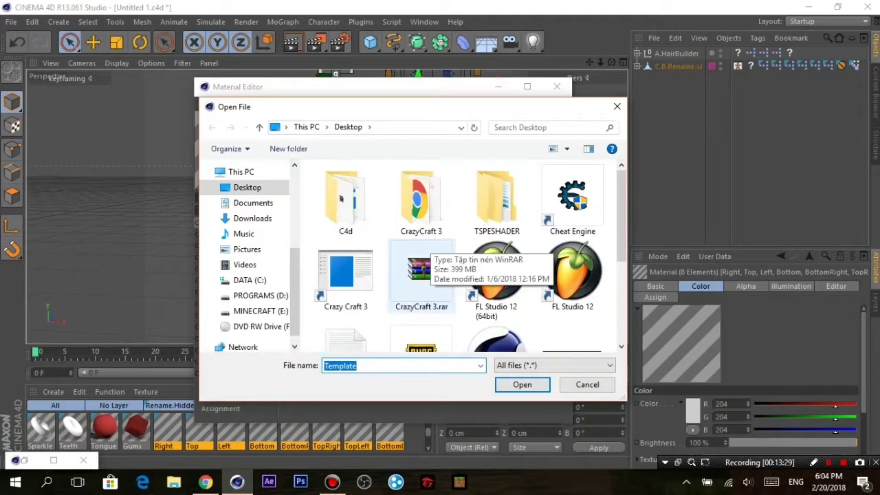
click(253, 218)
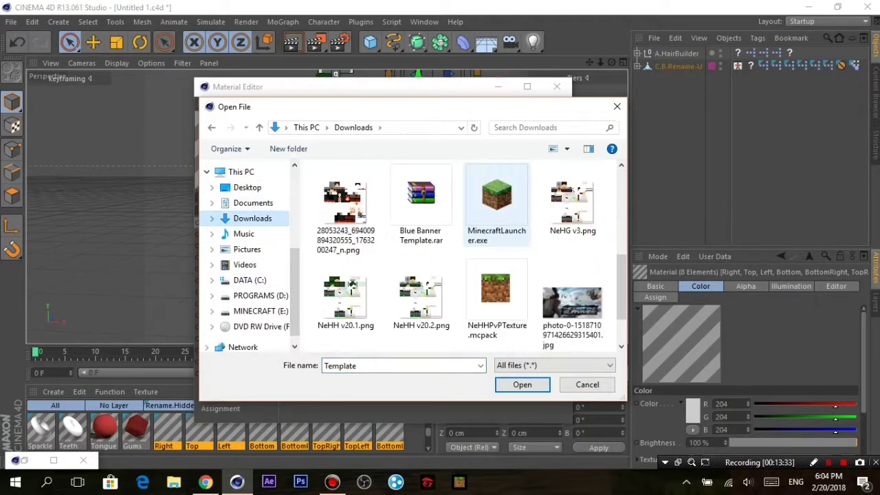
scroll(422, 295, down, 2)
double_click(423, 289)
click(446, 284)
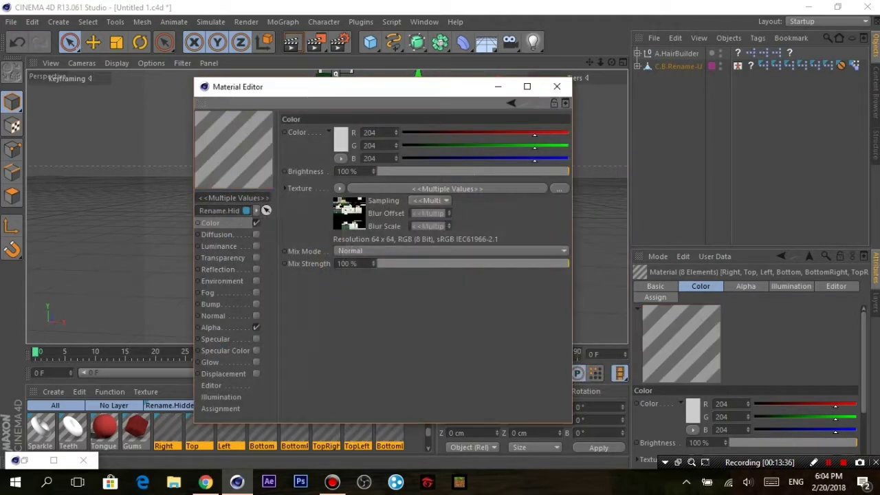
Load unnamed (16).png into the striped materials' Alpha channel.
click(210, 327)
click(559, 204)
click(421, 289)
double_click(421, 289)
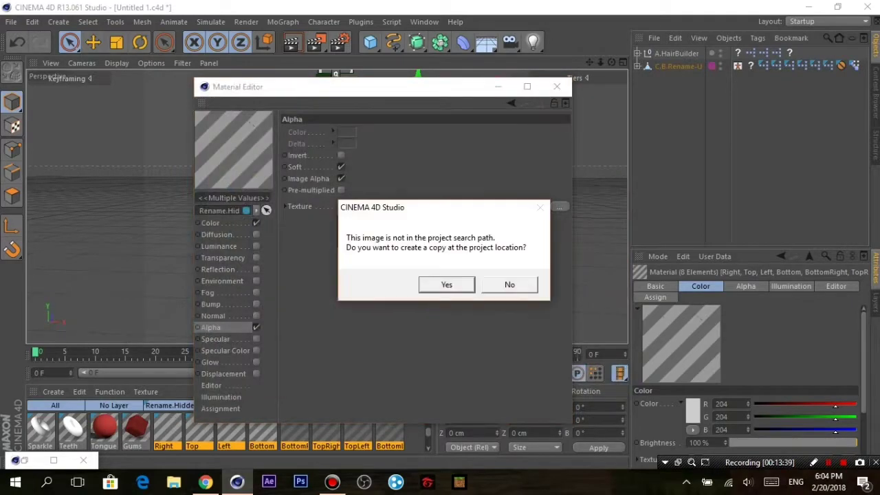
click(447, 284)
click(557, 86)
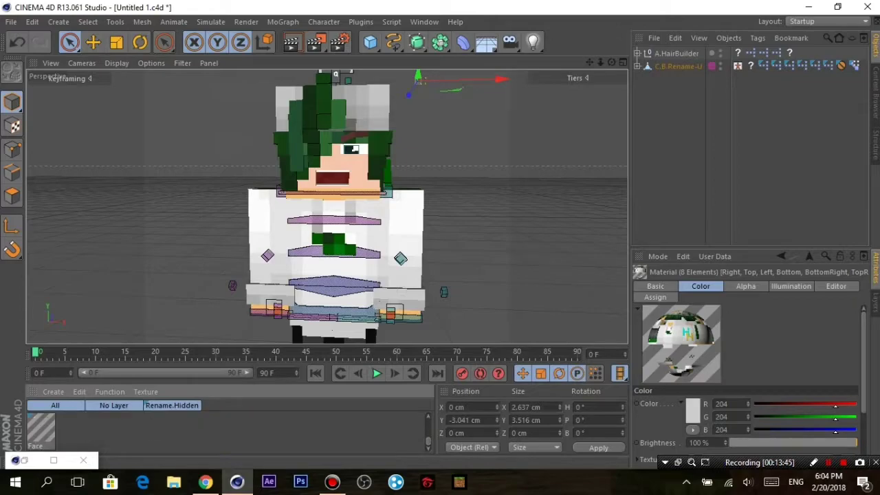
Give the Face material unnamed (16).png as its texture.
double_click(41, 428)
click(560, 207)
click(572, 294)
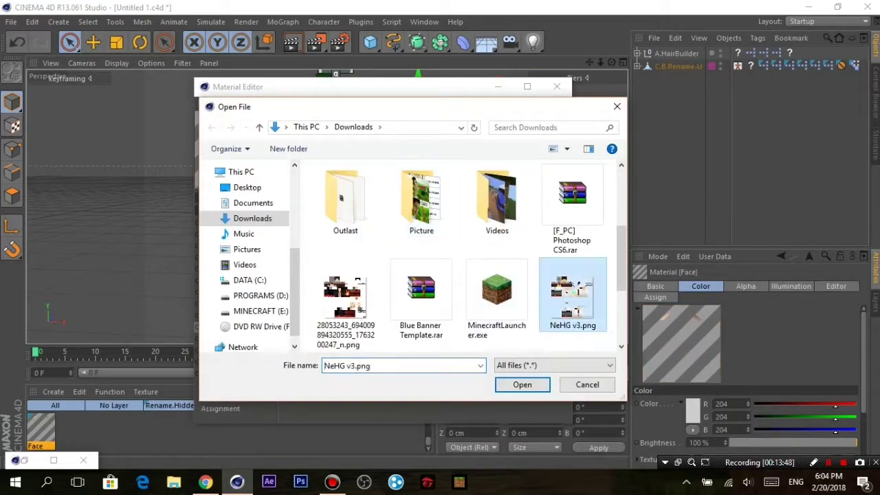
scroll(359, 310, down, 5)
click(405, 275)
click(522, 384)
click(446, 285)
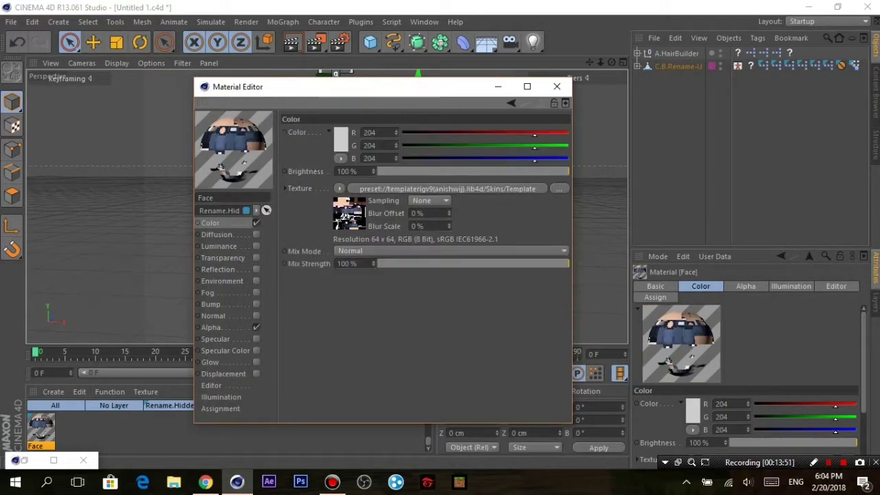
Load unnamed (16).png into the Face material's second texture slot as well.
click(560, 189)
click(250, 218)
click(353, 285)
click(520, 385)
click(446, 283)
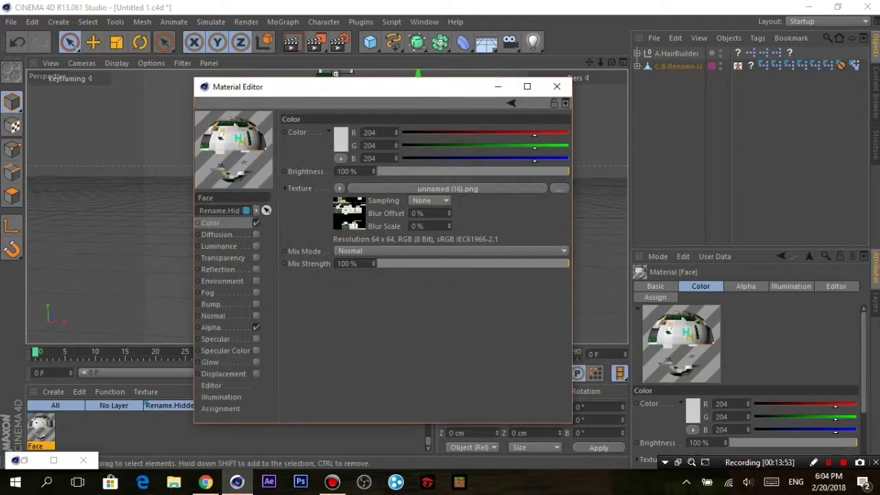
key(alt+F4)
Pan down to the character's legs and select the leg mesh.
mouse_move(330, 206)
alt+mouse_down()
mouse_move(289, 206)
mouse_move(330, 206)
alt+mouse_up()
alt+middle_drag(324, 330, 328, 206)
click(328, 206)
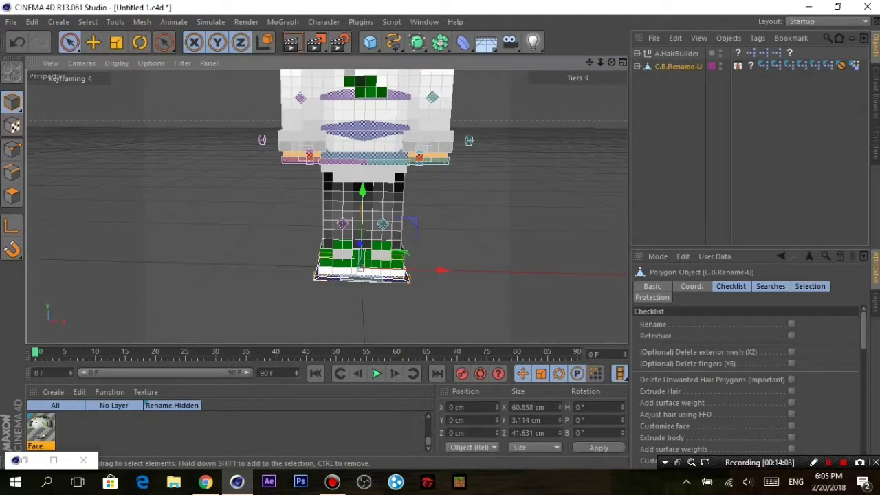
Clear the selection and undo the earlier leg selection changes.
key(ctrl+shift+a)
key(ctrl+z)
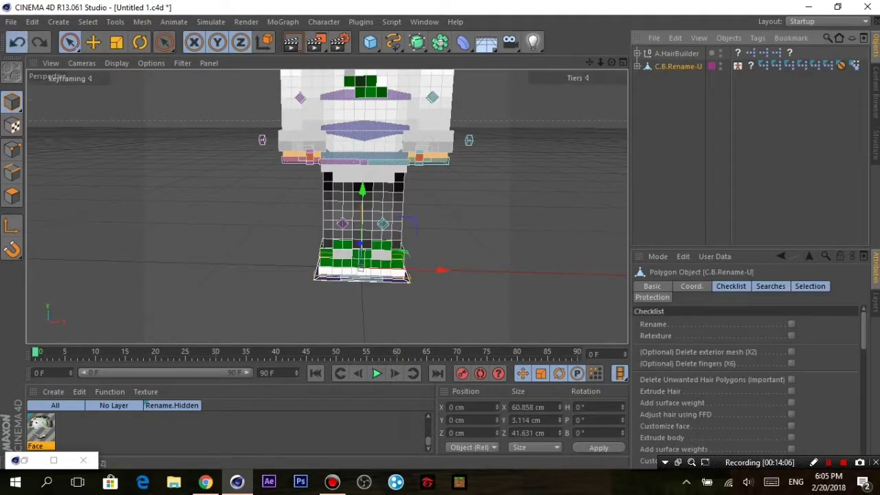
key(ctrl+z)
key(ctrl+z)
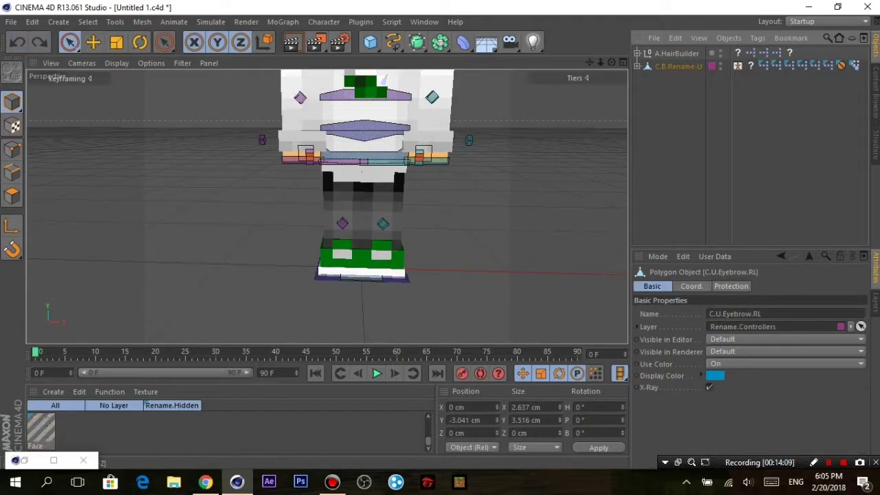
key(ctrl+z)
key(ctrl+z)
key(ctrl+z)
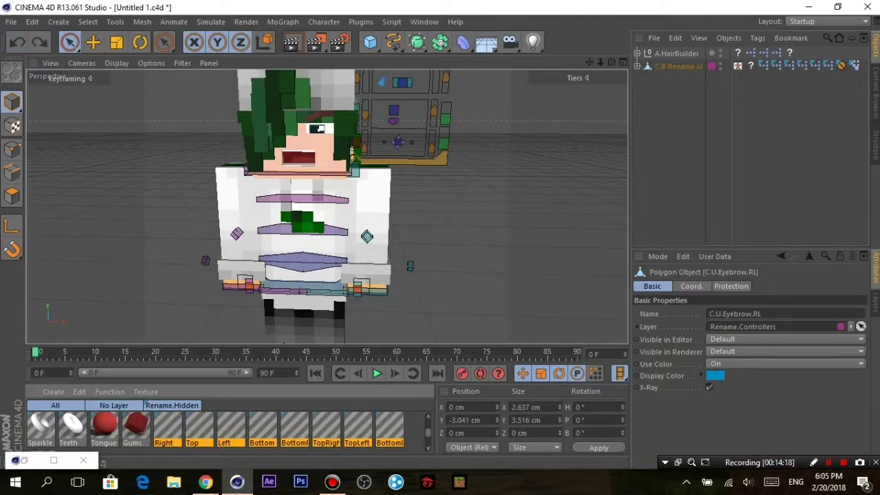
scroll(327, 206, down, 5)
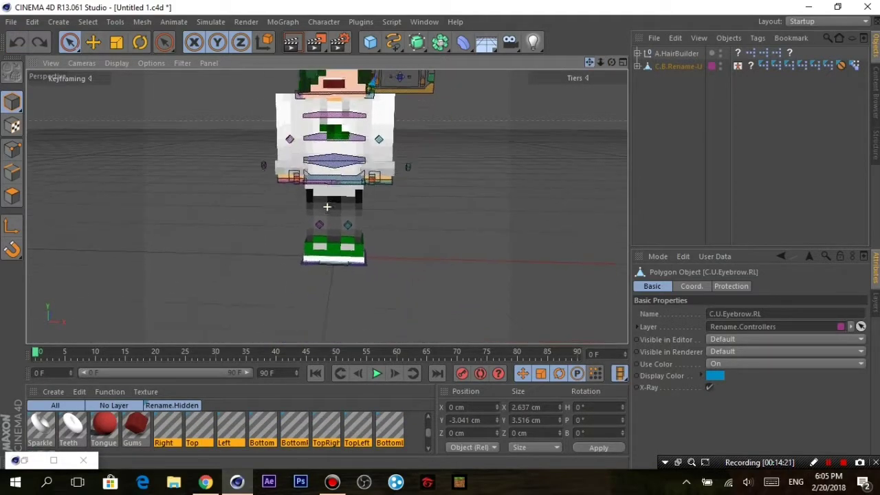
click(348, 221)
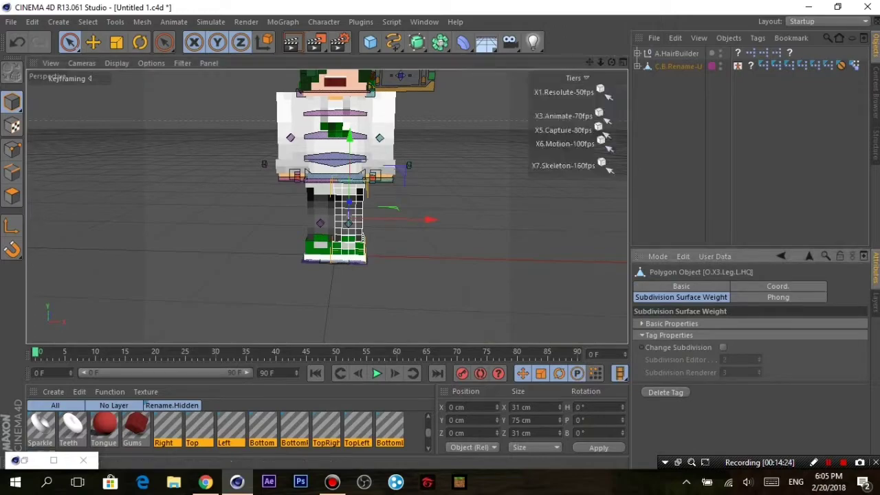
scroll(327, 206, up, 5)
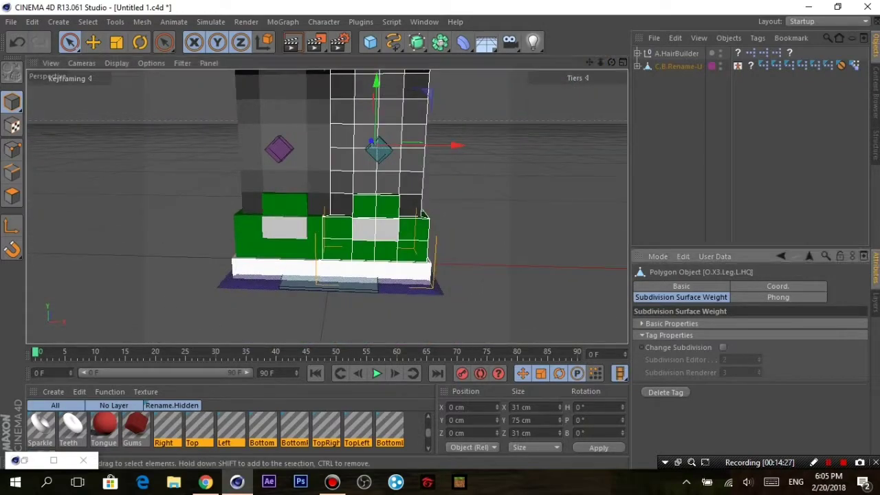
mouse_move(590, 63)
mouse_down()
mouse_move(590, 303)
mouse_move(590, 127)
mouse_up()
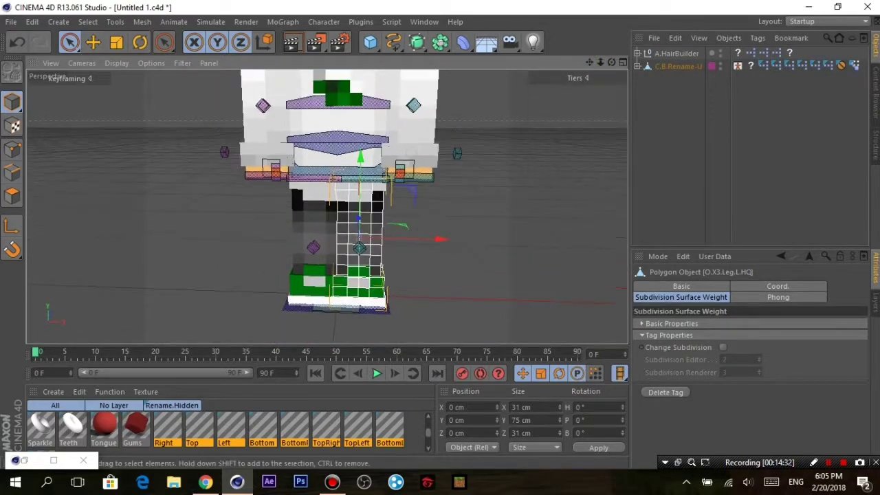
Pull the right foot goal out to the left and set the right leg's X position to 0.
click(314, 237)
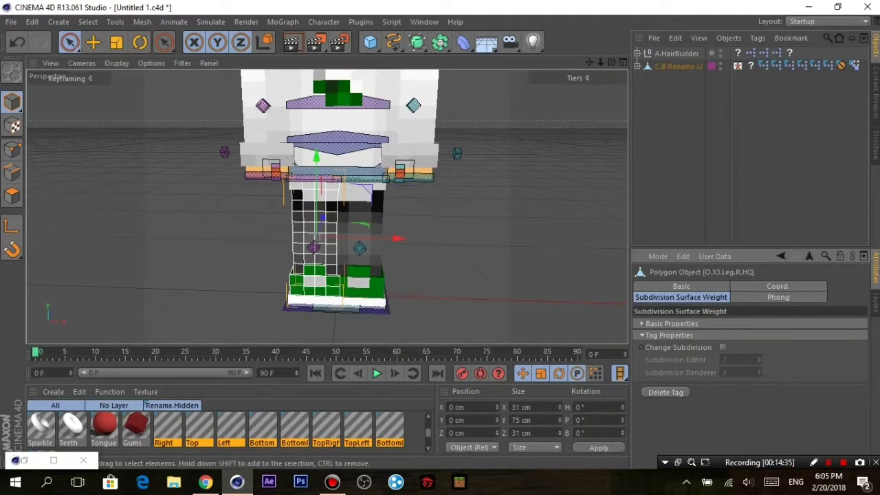
key(ctrl+z)
key(ctrl+y)
key(ctrl+z)
key(ctrl+y)
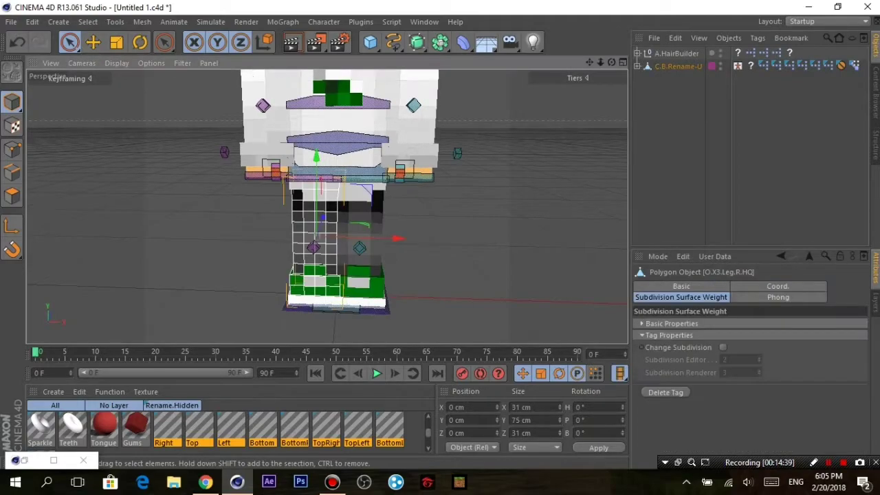
drag(397, 238, 254, 238)
key(ctrl+z)
click(335, 303)
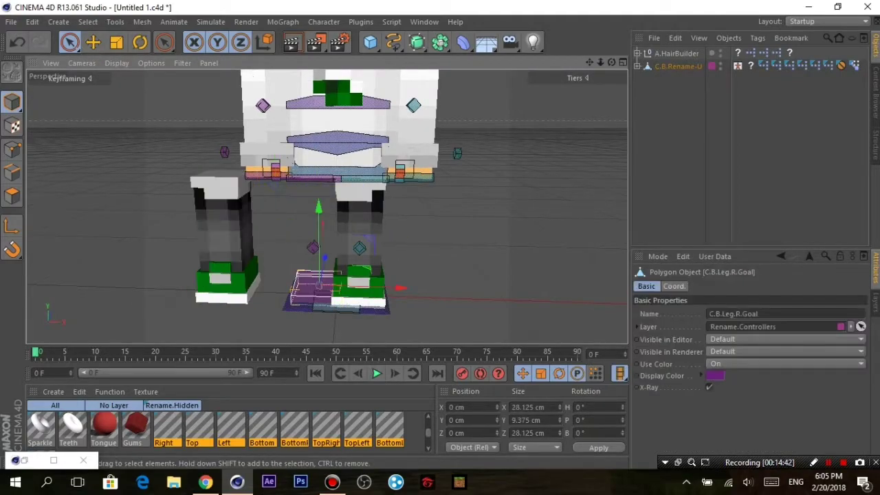
drag(412, 283, 247, 284)
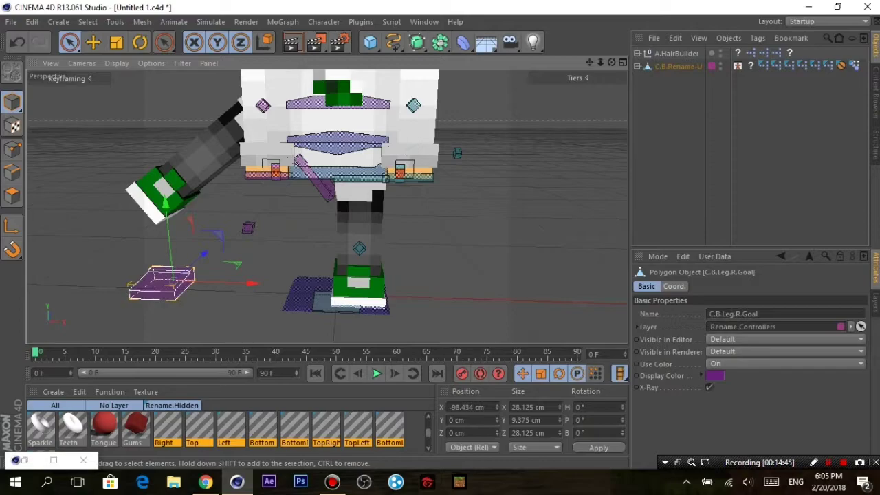
key(ctrl+z)
click(467, 407)
text(0)
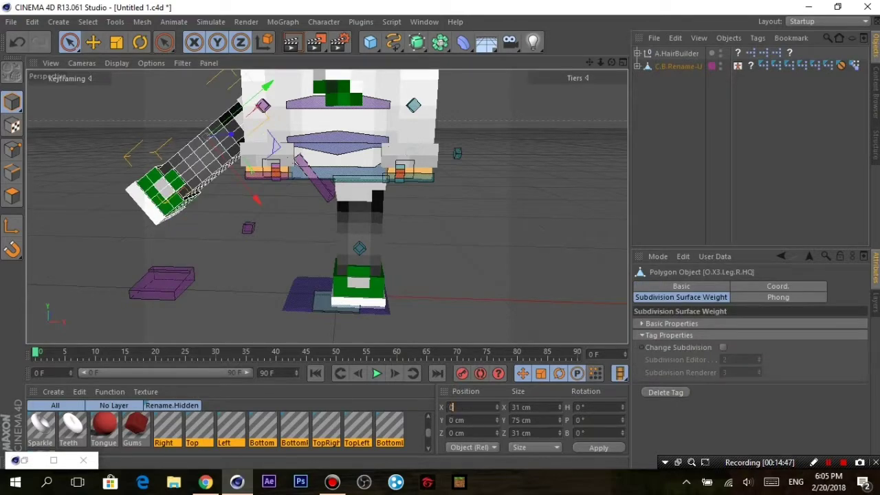
key(Return)
Move the left foot goal out to the right, then nudge both foot goals back inward.
drag(344, 297, 489, 295)
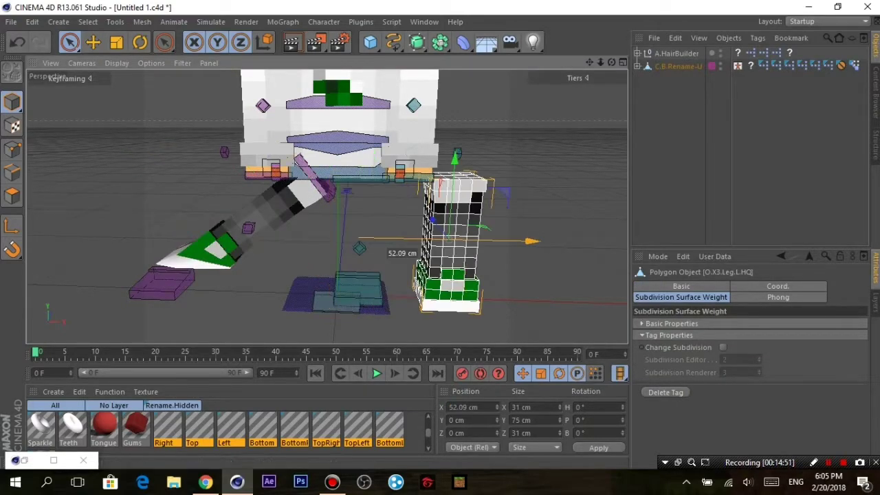
click(475, 172)
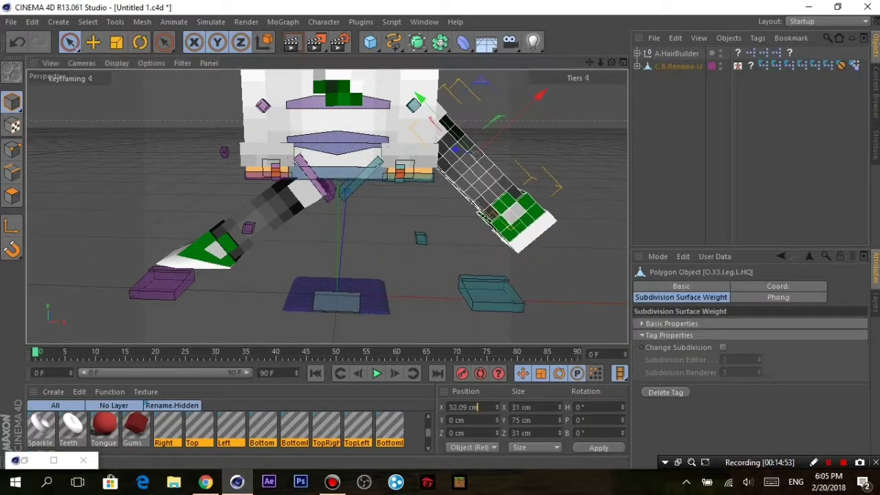
text(0)
click(501, 293)
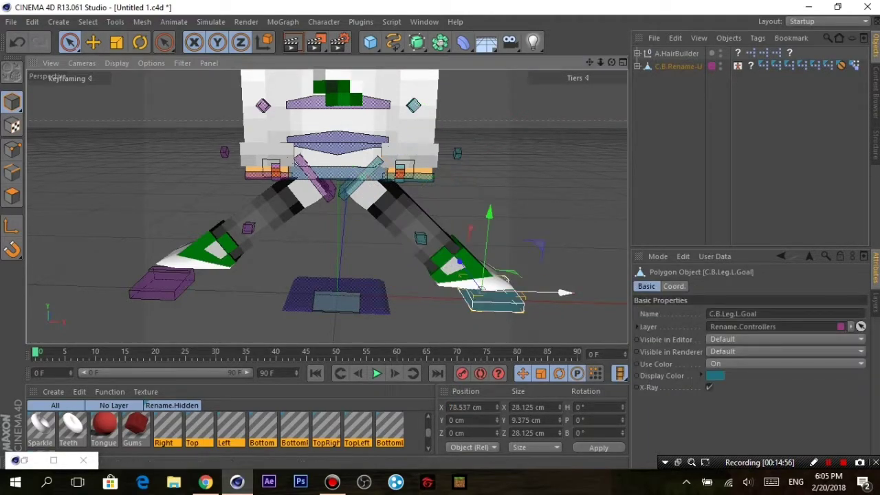
drag(506, 278, 398, 294)
click(481, 310)
click(161, 285)
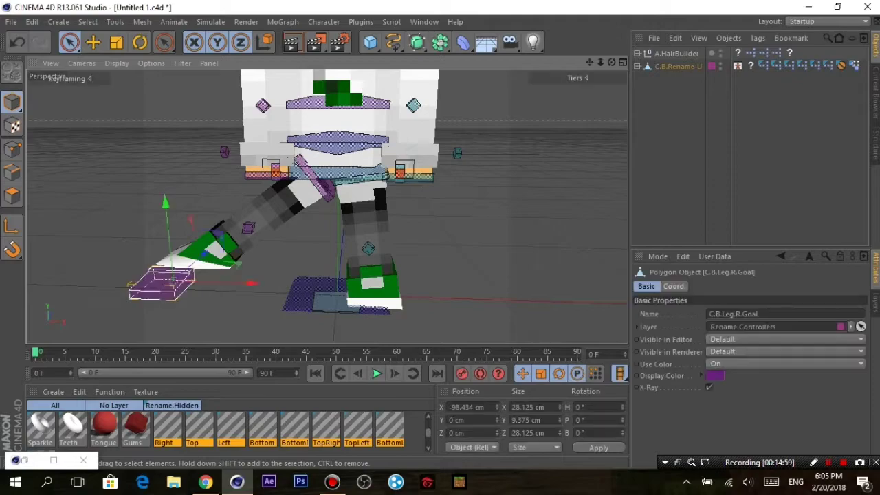
mouse_move(161, 285)
mouse_down()
mouse_move(231, 289)
mouse_move(220, 282)
mouse_up()
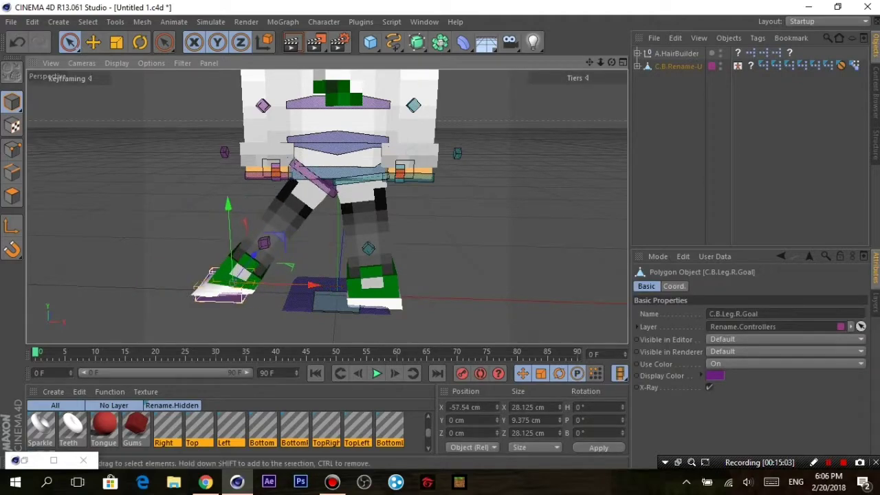
Move the left leg and its foot controller outward to the right and adjust its X position.
click(364, 227)
click(303, 296)
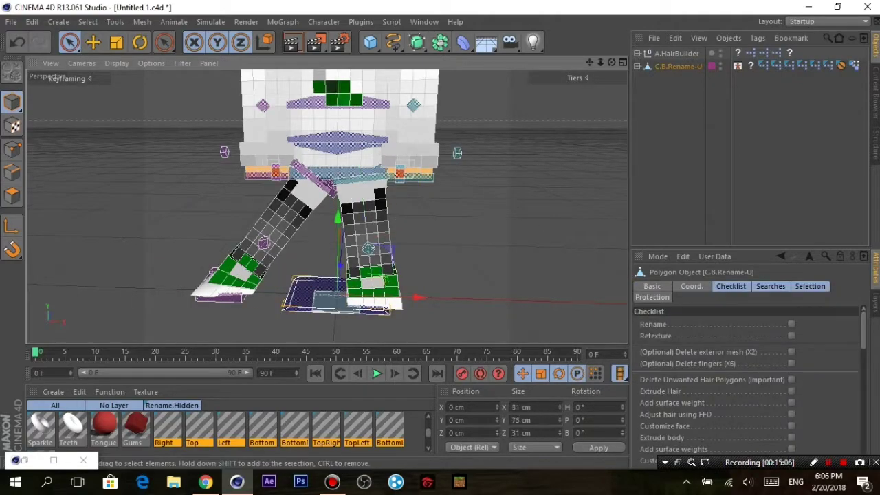
click(374, 261)
click(447, 230)
click(374, 261)
drag(450, 226, 505, 225)
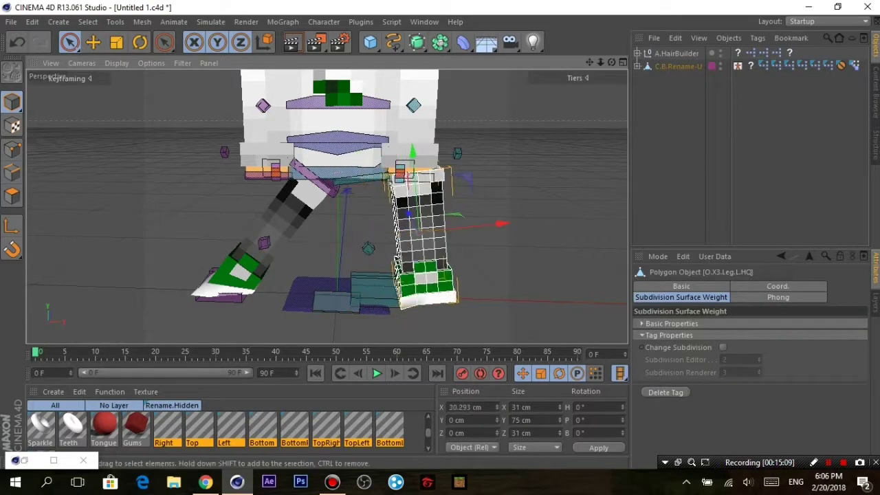
drag(371, 292, 447, 292)
click(451, 206)
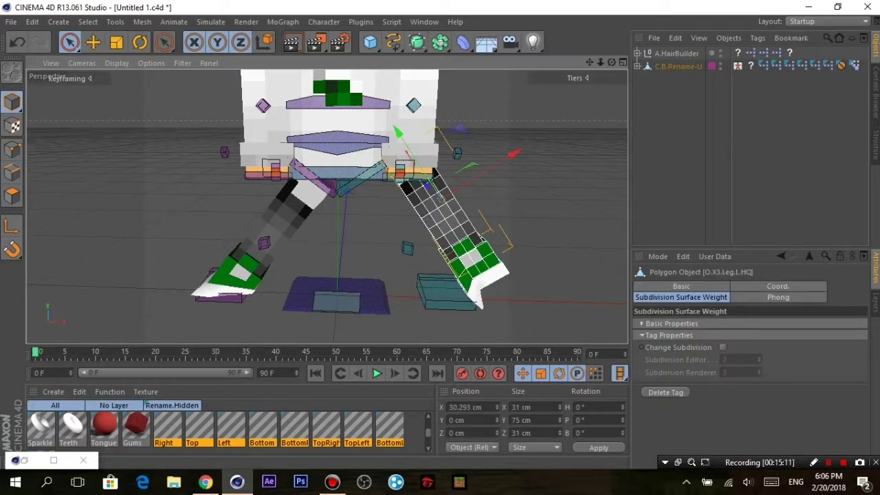
click(467, 407)
text(0)
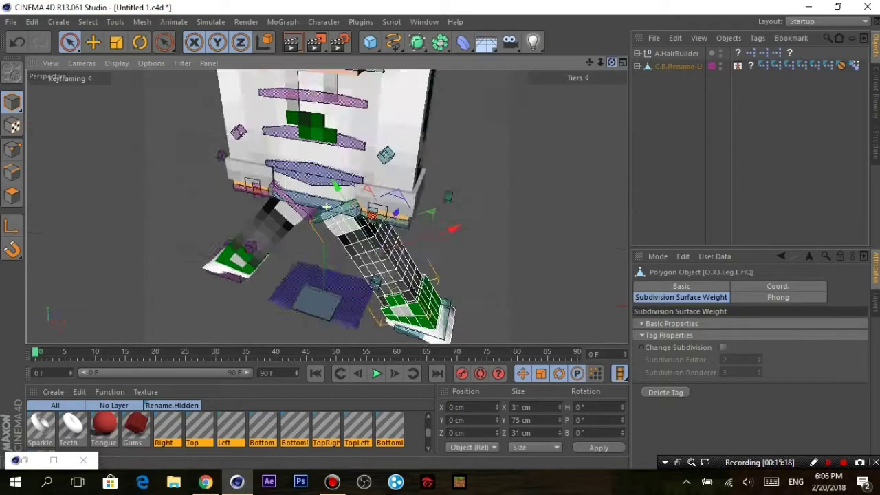
alt+drag(578, 137, 564, 145)
click(337, 178)
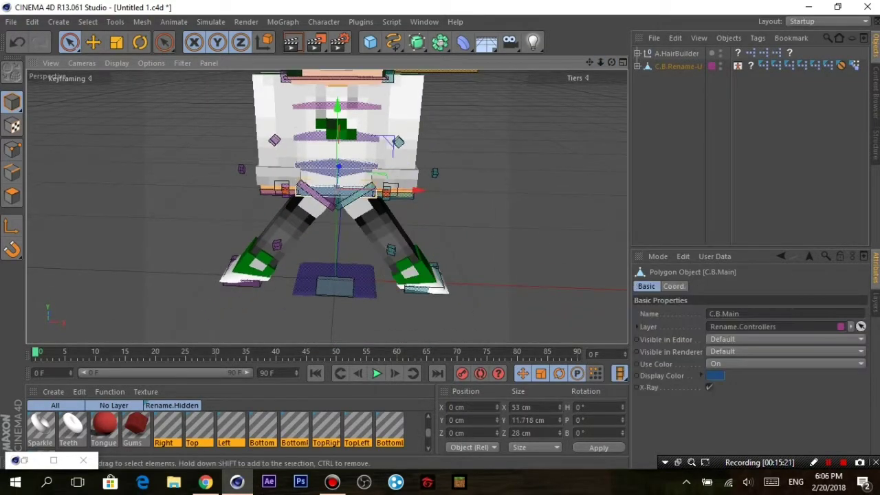
key(r)
drag(344, 172, 368, 199)
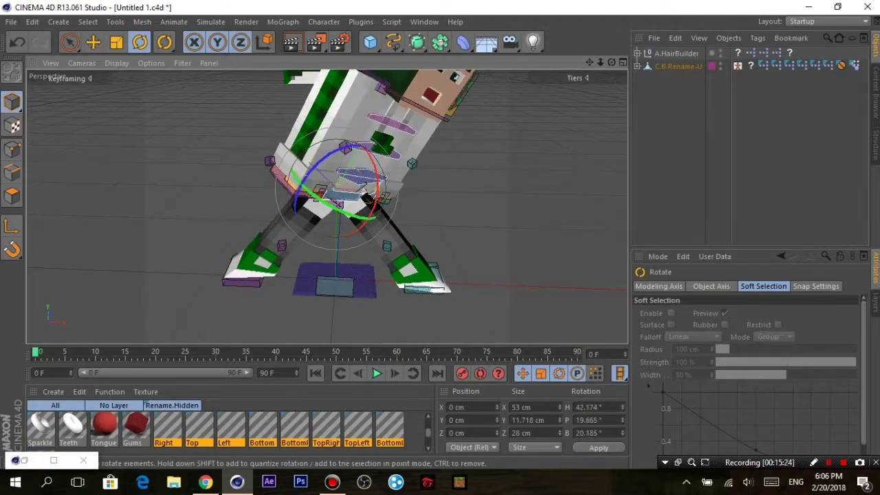
click(368, 199)
drag(371, 138, 358, 158)
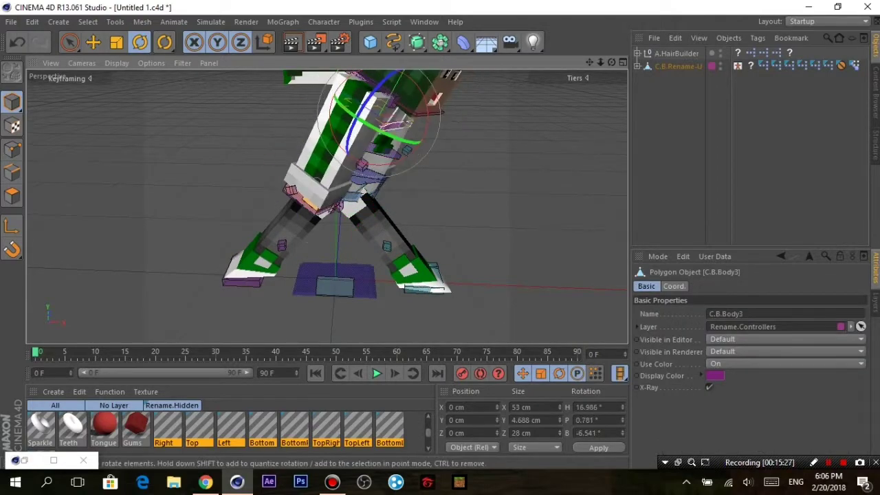
mouse_move(391, 131)
mouse_down()
mouse_move(402, 122)
mouse_move(371, 206)
mouse_up()
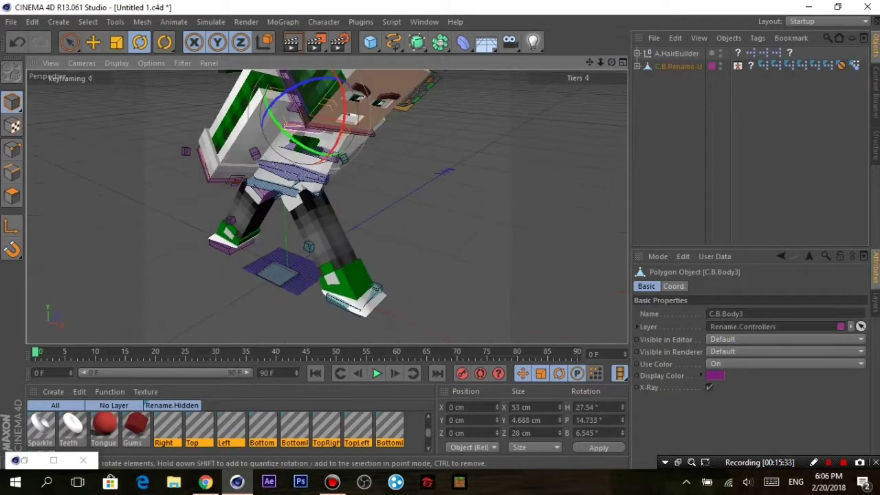
click(364, 292)
drag(377, 289, 433, 288)
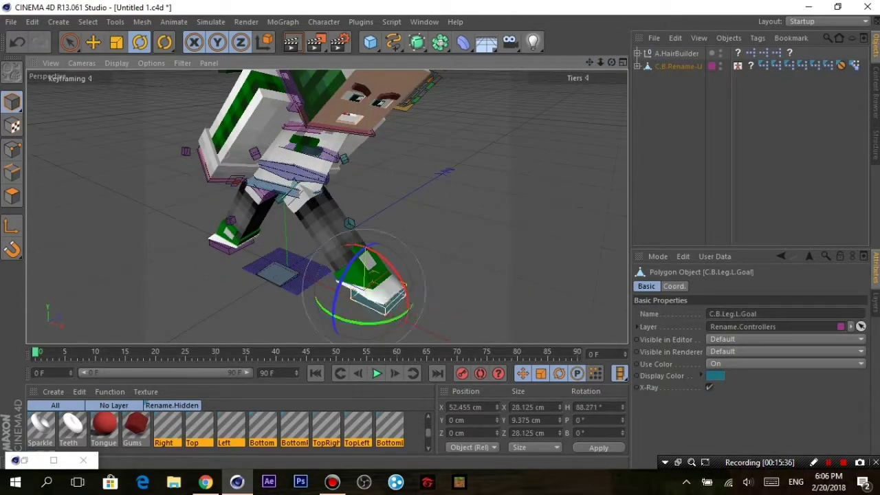
key(e)
drag(366, 260, 350, 241)
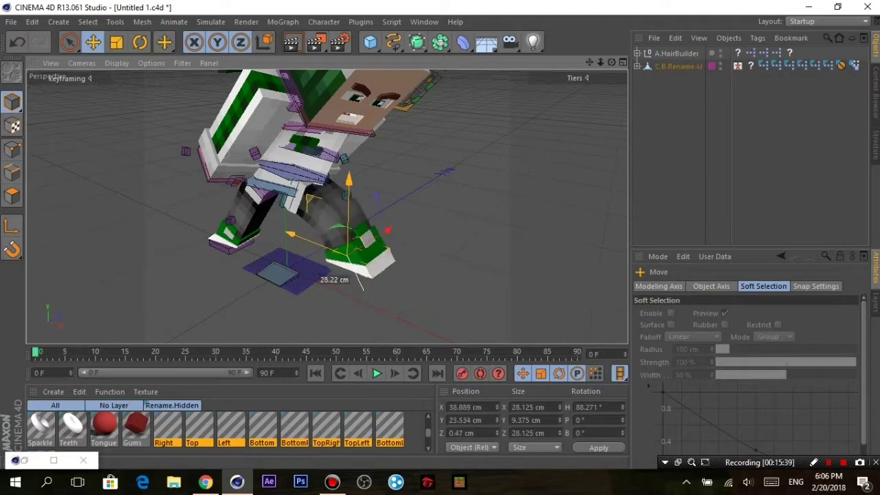
drag(611, 62, 600, 62)
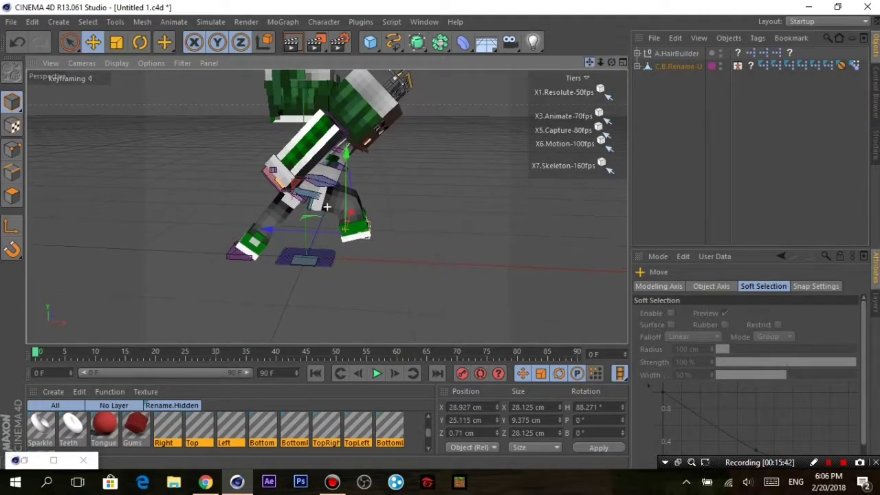
key(ctrl+z)
key(ctrl+z)
key(ctrl+z)
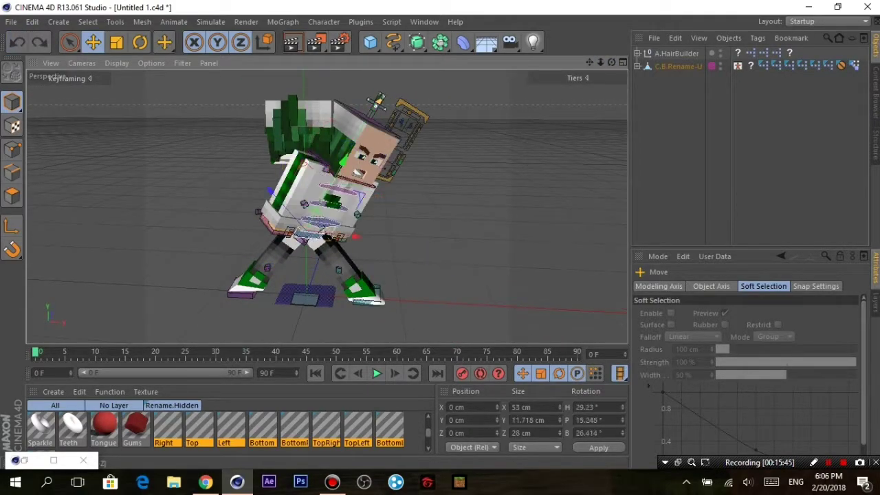
key(ctrl+z)
key(ctrl+z)
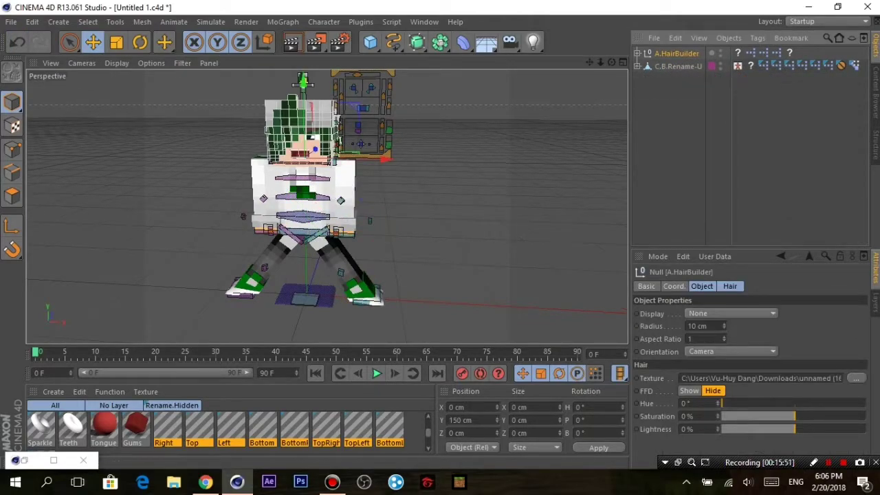
Filter objects by 'a', parent A.HairBuilder under A.Head, then clear the filter and deselect.
key(ctrl+f)
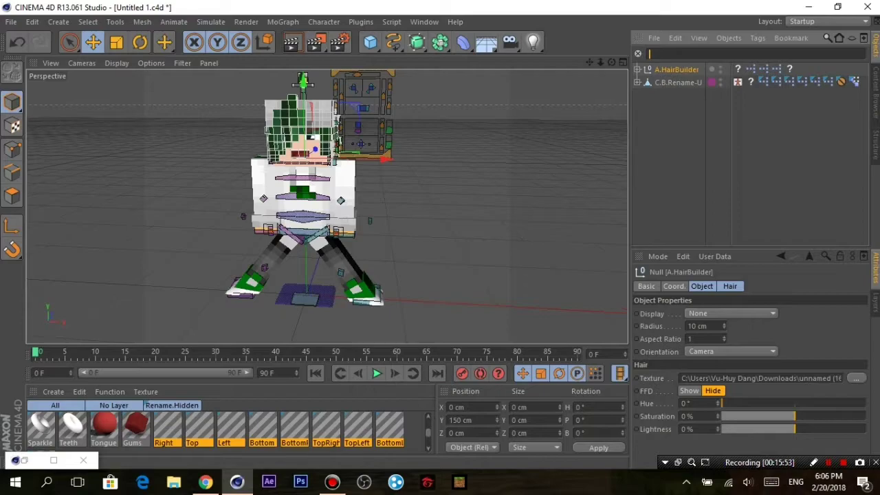
text(a.)
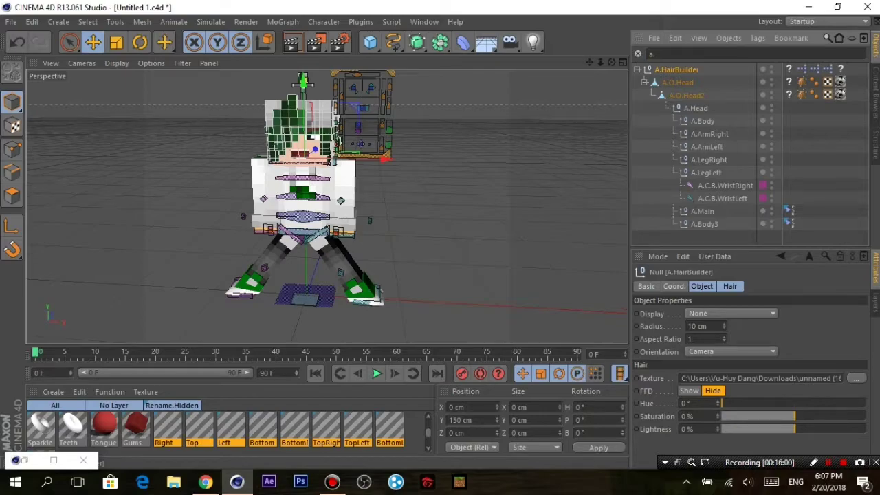
drag(676, 69, 695, 108)
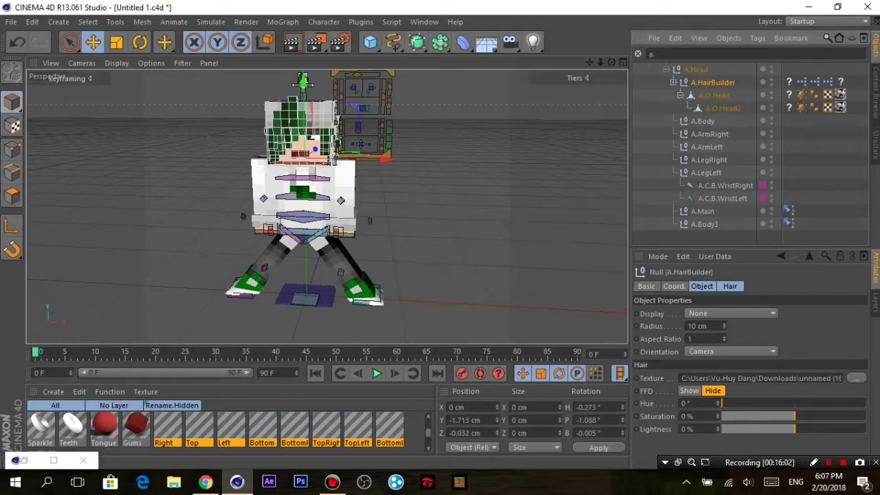
key(BackSpace)
key(ctrl+shift+a)
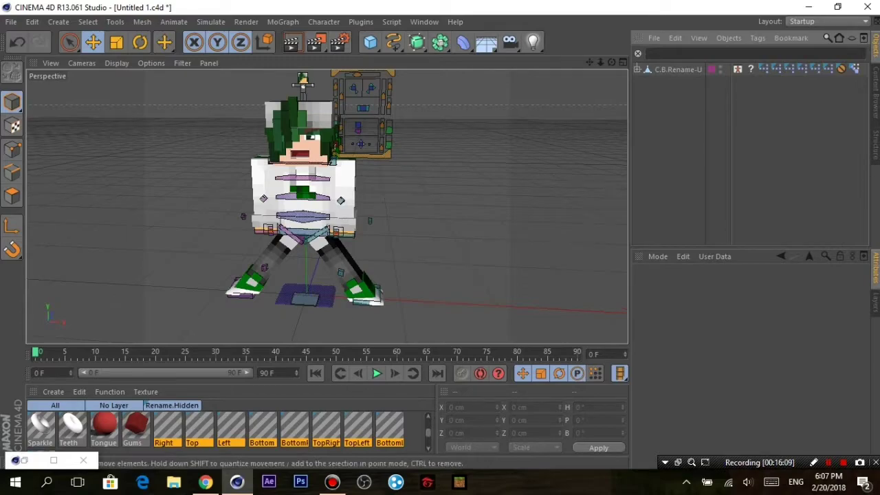
click(303, 185)
Rotate the C.B.Body2 upper-body controller so the torso leans forward and sideways.
key(r)
drag(309, 206, 337, 220)
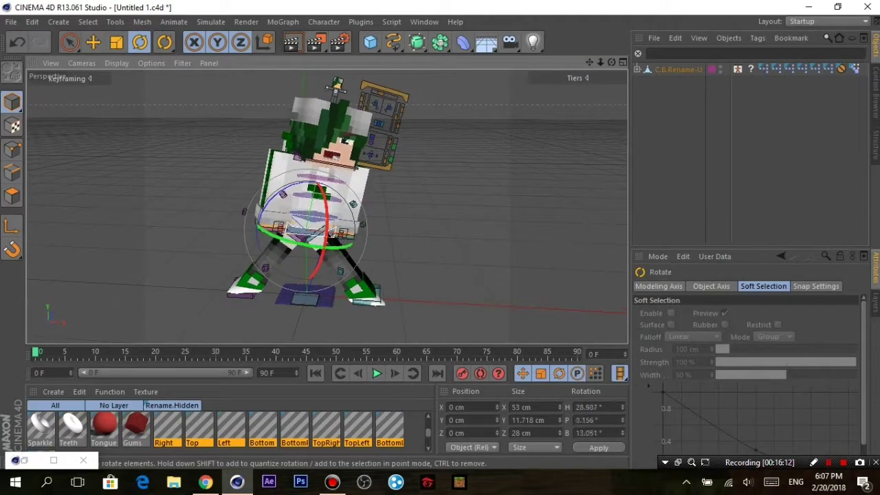
drag(337, 84, 349, 87)
key(ctrl+z)
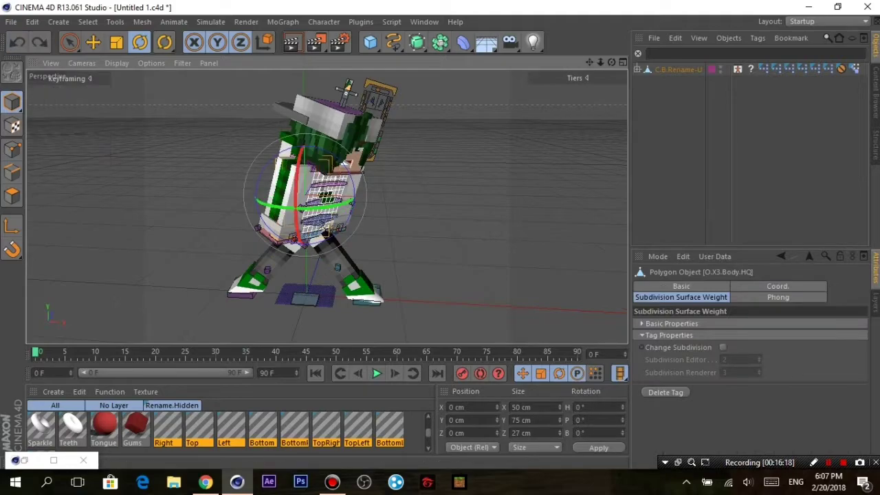
click(330, 206)
drag(349, 87, 382, 117)
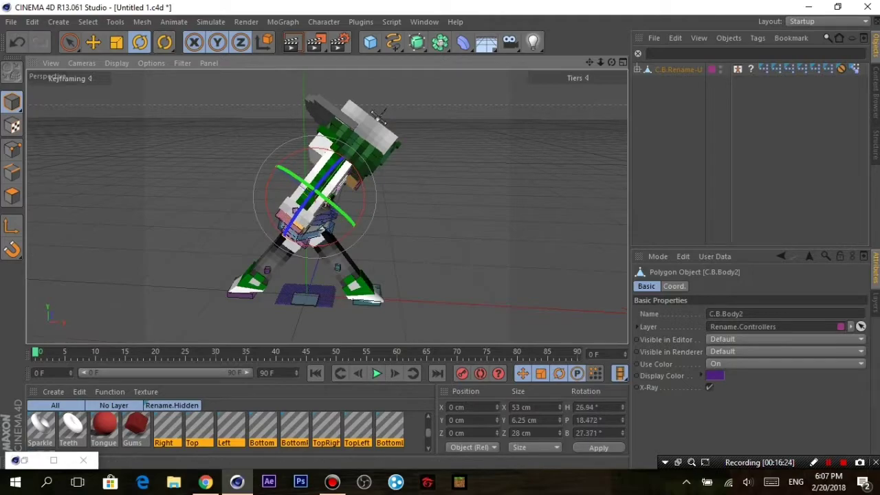
Turn a foot goal controller roughly 89 degrees.
scroll(327, 206, up, 1)
scroll(327, 206, up, 2)
scroll(328, 207, down, 3)
click(402, 261)
mouse_move(348, 272)
mouse_down()
mouse_move(461, 281)
mouse_move(380, 261)
mouse_move(388, 101)
mouse_up()
key(e)
key(r)
Reposition the right foot goal lower and create a Camera object in the scene.
click(217, 311)
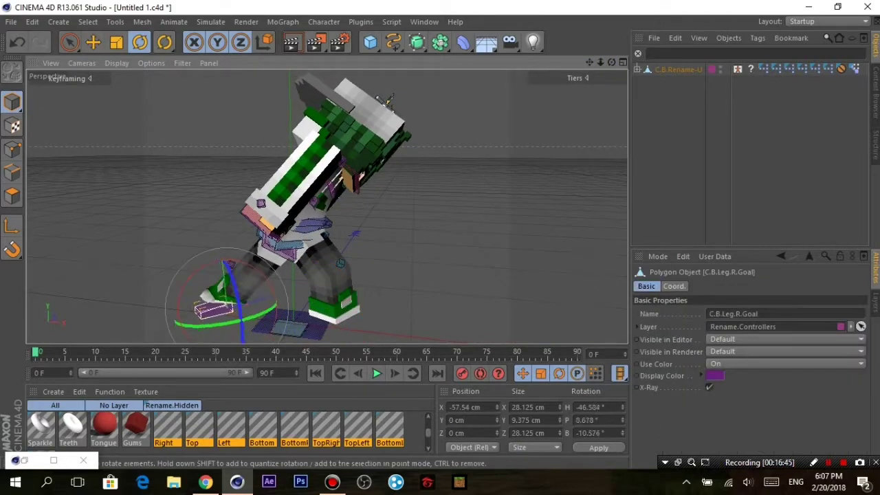
key(e)
mouse_move(217, 311)
mouse_down()
mouse_move(292, 299)
mouse_move(283, 289)
mouse_move(285, 306)
mouse_up()
click(577, 78)
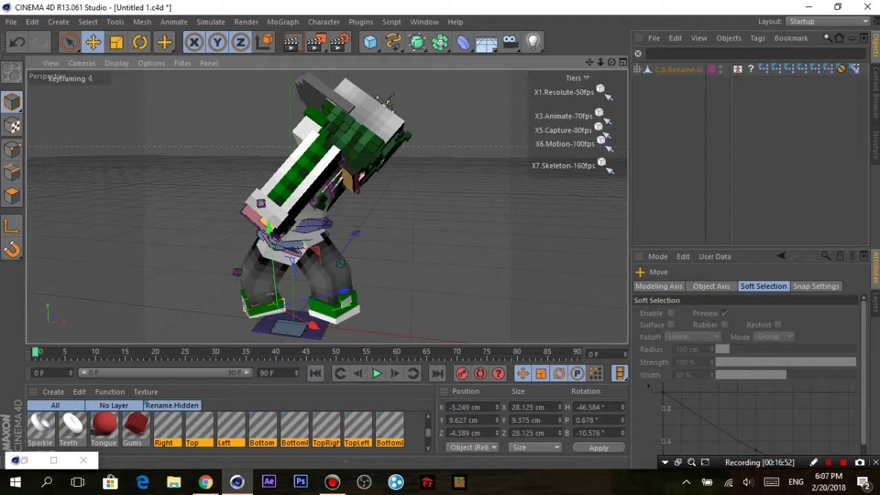
click(509, 42)
mouse_move(289, 206)
alt+mouse_down()
mouse_move(334, 206)
mouse_move(327, 207)
alt+mouse_up()
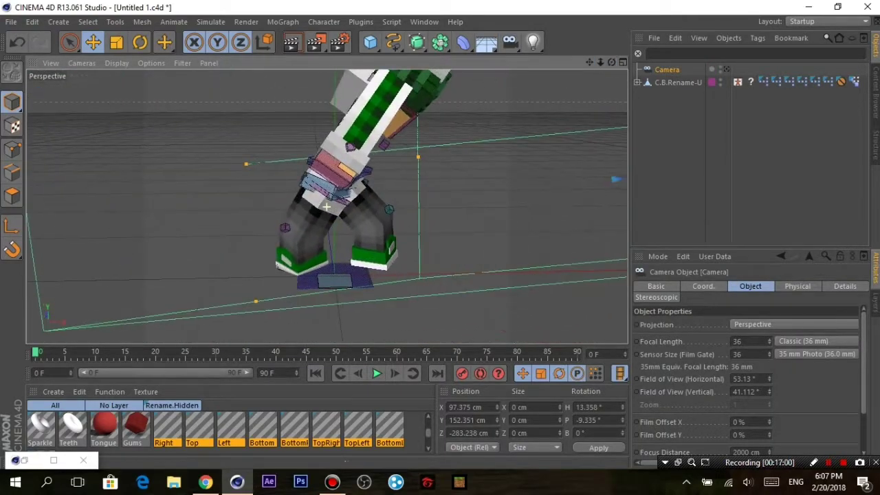
Shift the right foot goal slightly and tilt the right foot about 14 degrees.
click(327, 206)
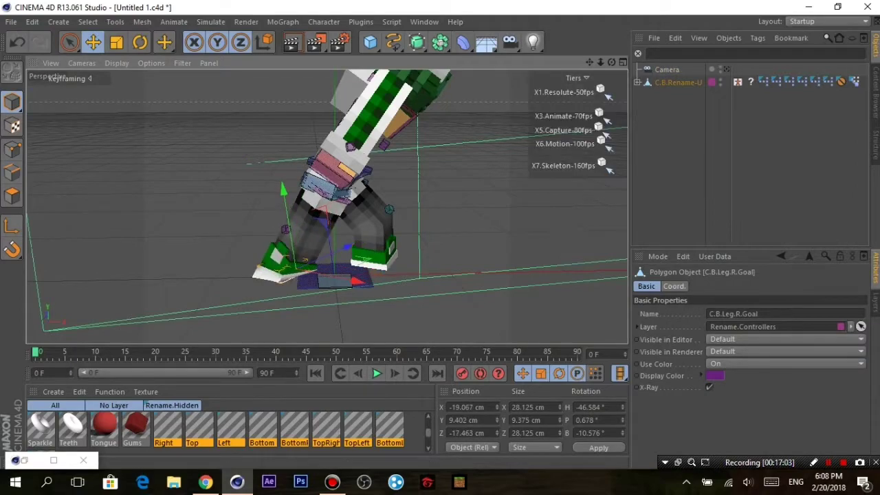
mouse_move(327, 206)
alt+mouse_down()
mouse_move(344, 206)
mouse_move(388, 100)
alt+mouse_up()
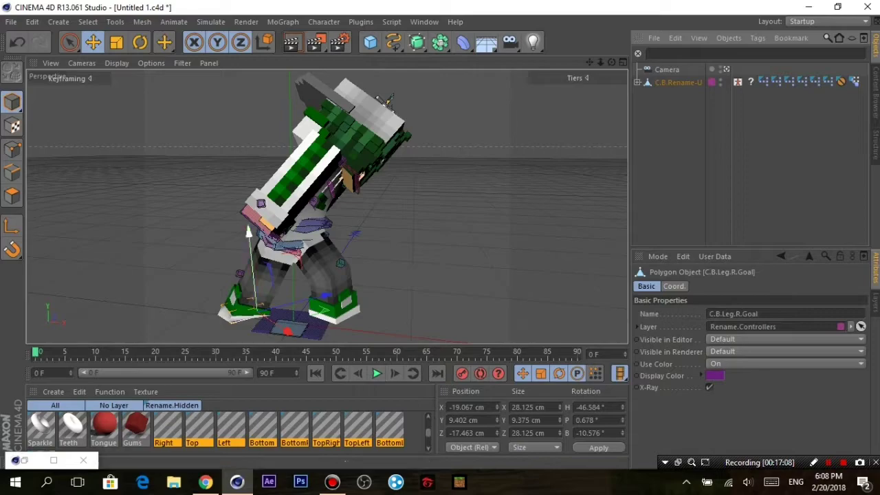
drag(249, 237, 219, 323)
key(r)
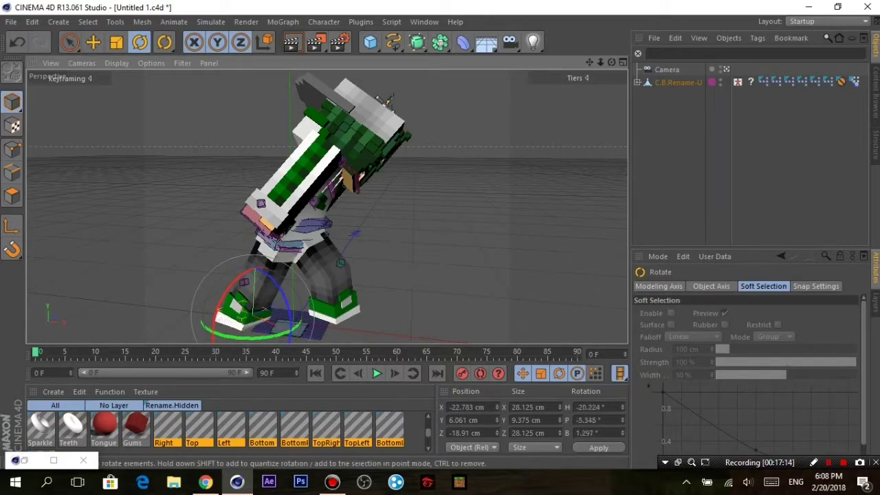
drag(288, 296, 283, 275)
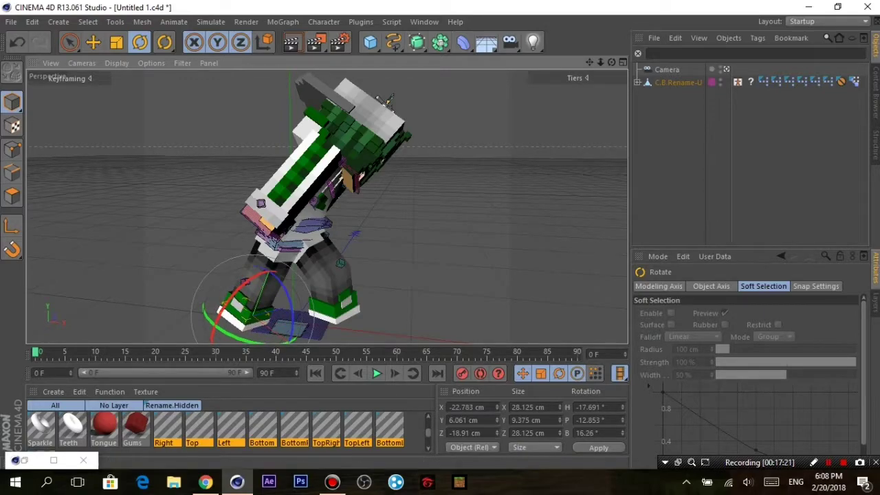
Raise the right arm goal about 3 cm, then move it up and outward.
click(389, 102)
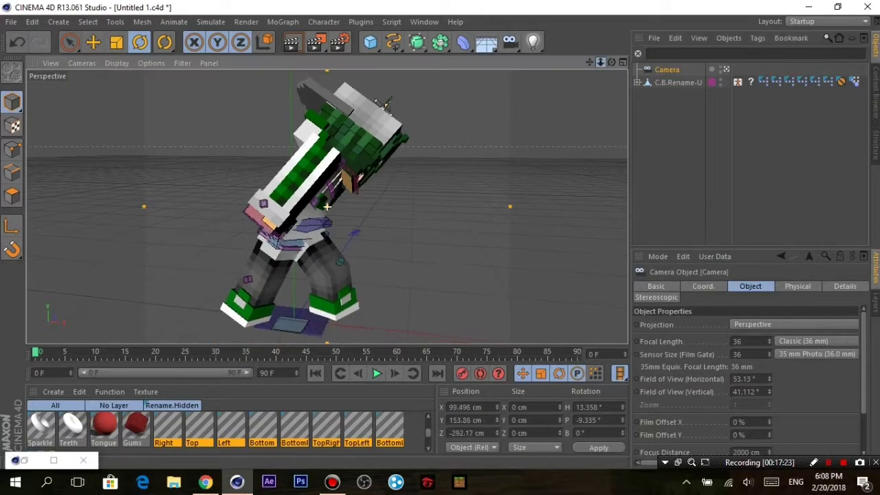
click(387, 103)
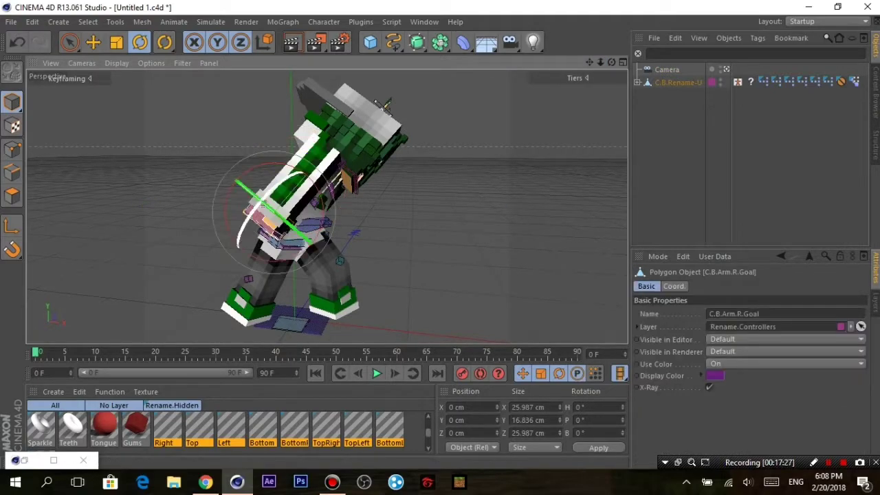
key(e)
drag(323, 156, 327, 148)
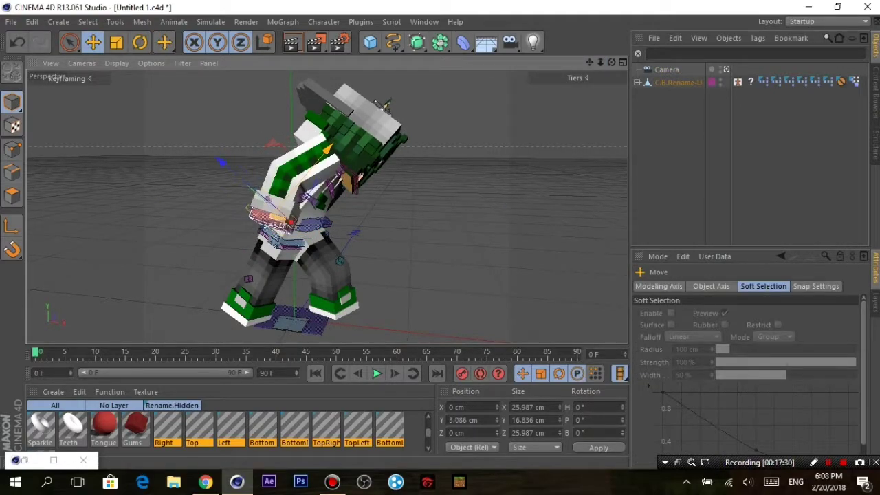
alt+drag(383, 103, 326, 207)
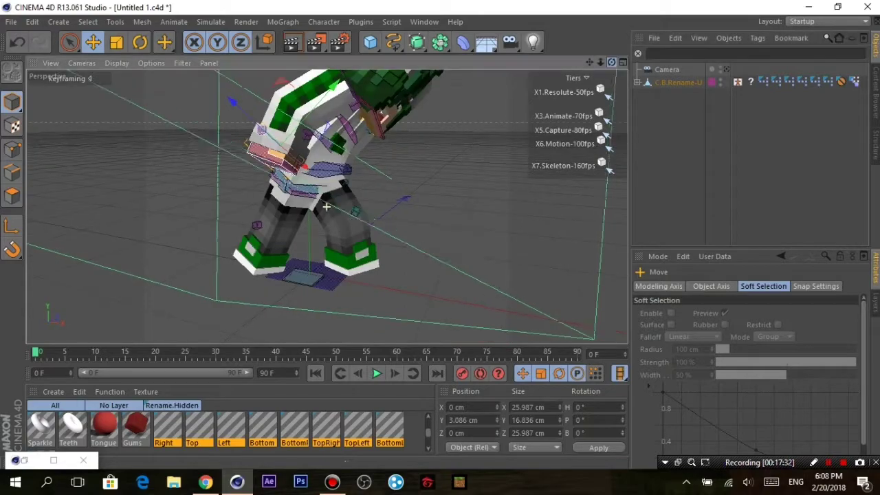
drag(227, 147, 209, 140)
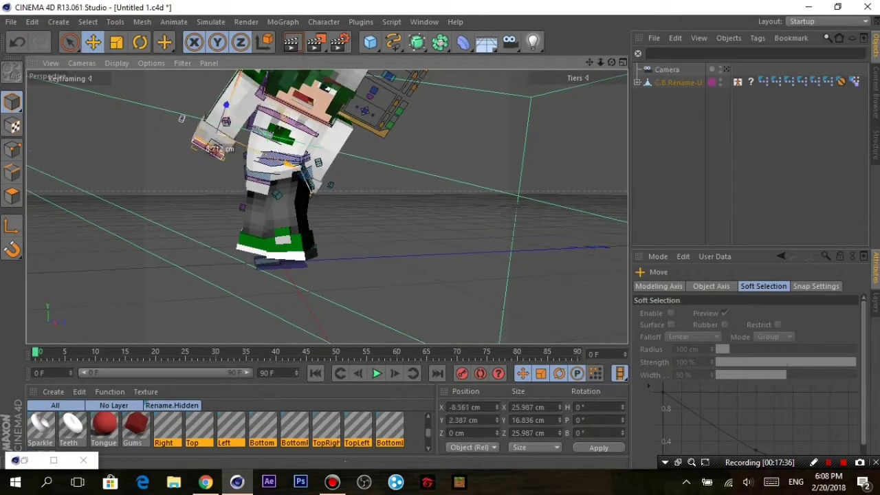
Move C.B.Arm.L.Goal up to X 12.085, Y 46.242, Z -47.76 cm.
alt+drag(289, 172, 326, 205)
click(337, 189)
click(335, 187)
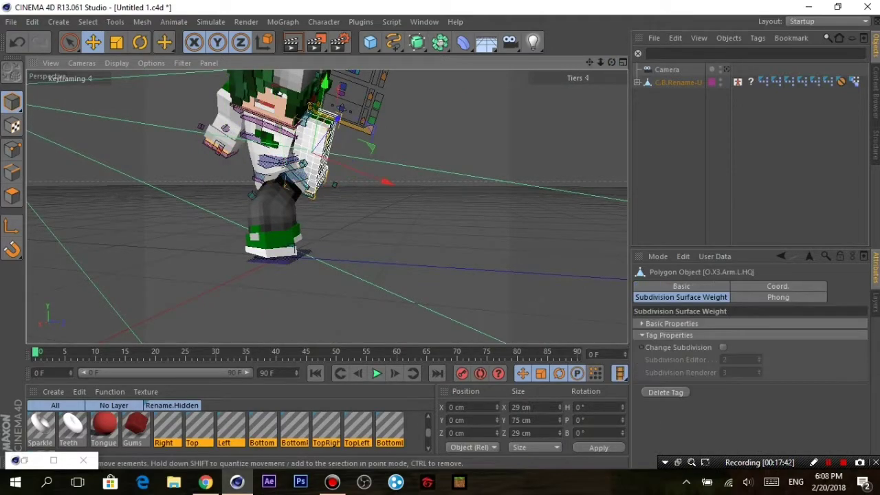
click(334, 185)
mouse_move(334, 185)
mouse_down()
mouse_move(369, 196)
mouse_move(266, 134)
mouse_up()
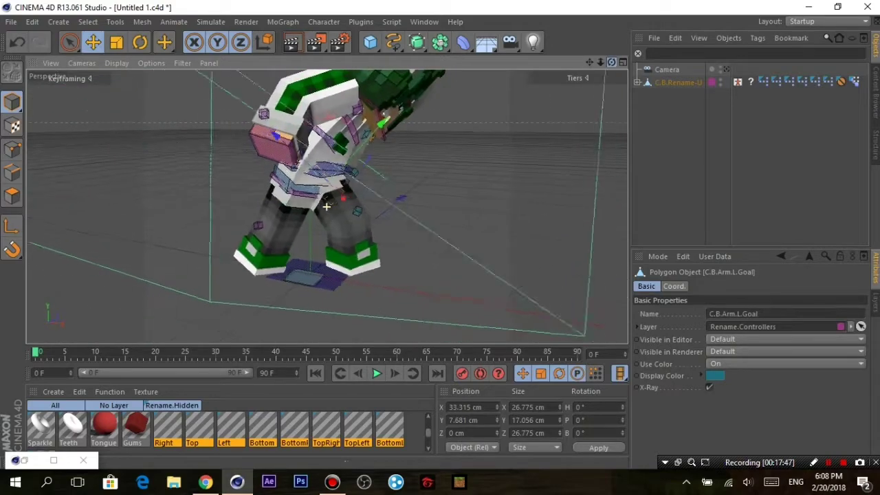
mouse_move(332, 195)
mouse_down()
mouse_move(421, 185)
mouse_move(403, 181)
mouse_move(328, 206)
mouse_move(331, 183)
mouse_move(316, 180)
mouse_move(345, 189)
mouse_move(271, 181)
mouse_move(327, 207)
mouse_up()
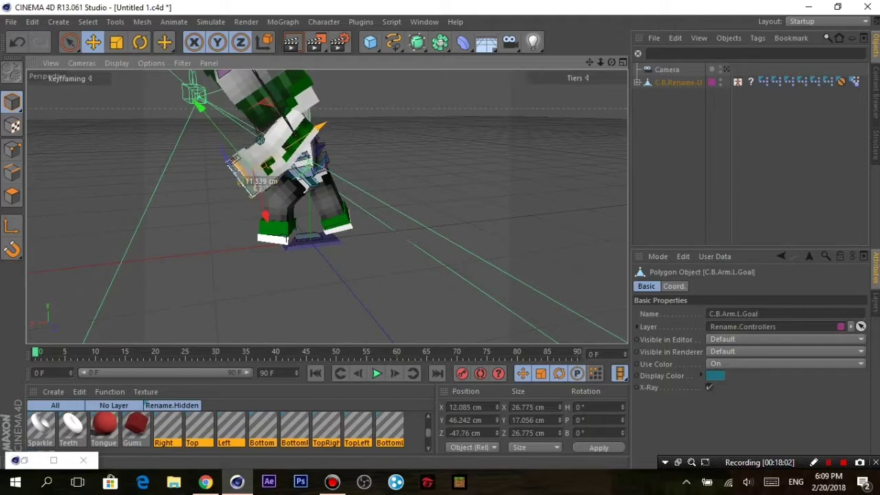
Curl the left fingers by moving C.B.Q.Finger.L to X -3.249, Y 3.174 cm.
scroll(327, 206, up, 3)
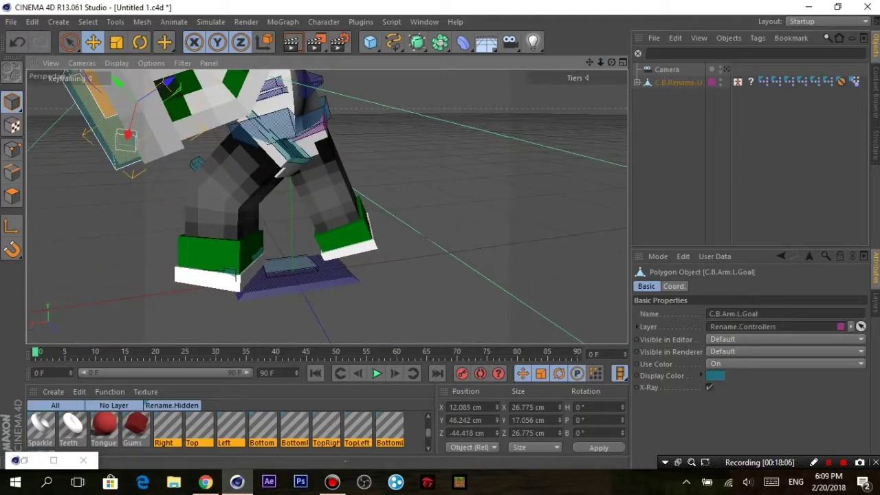
scroll(328, 207, up, 5)
click(385, 234)
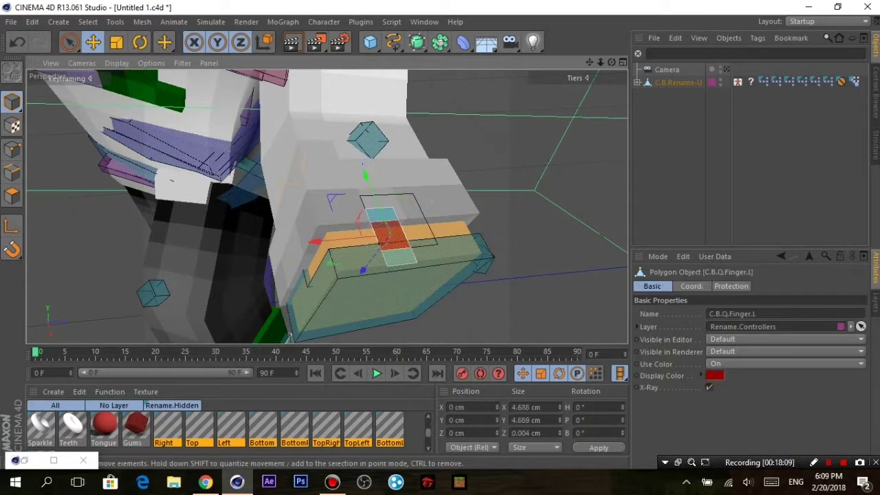
drag(365, 174, 365, 160)
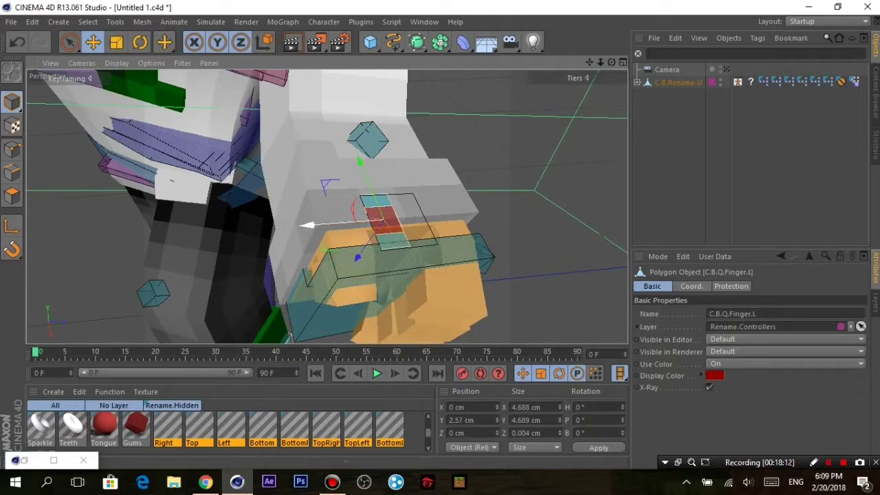
drag(357, 226, 313, 225)
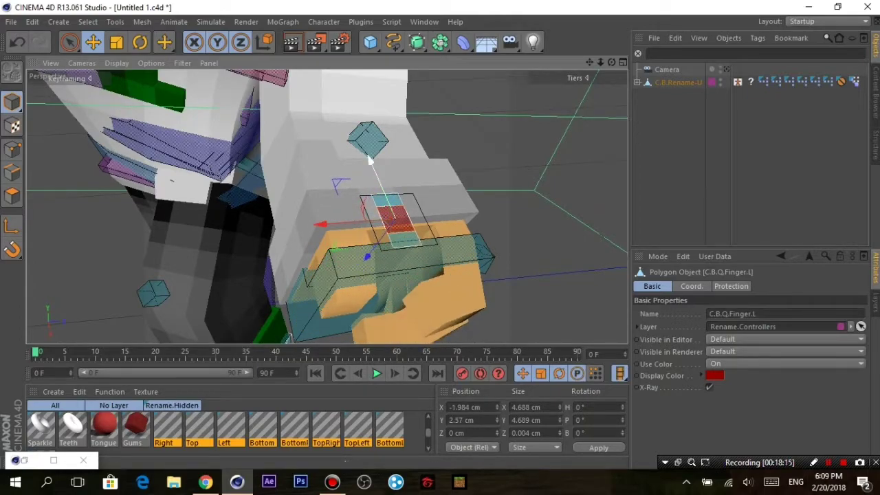
drag(368, 162, 368, 158)
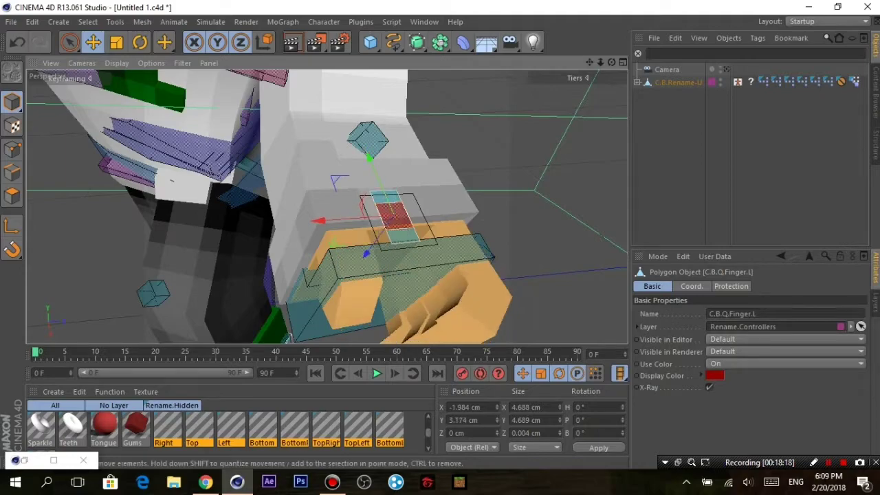
drag(318, 220, 328, 220)
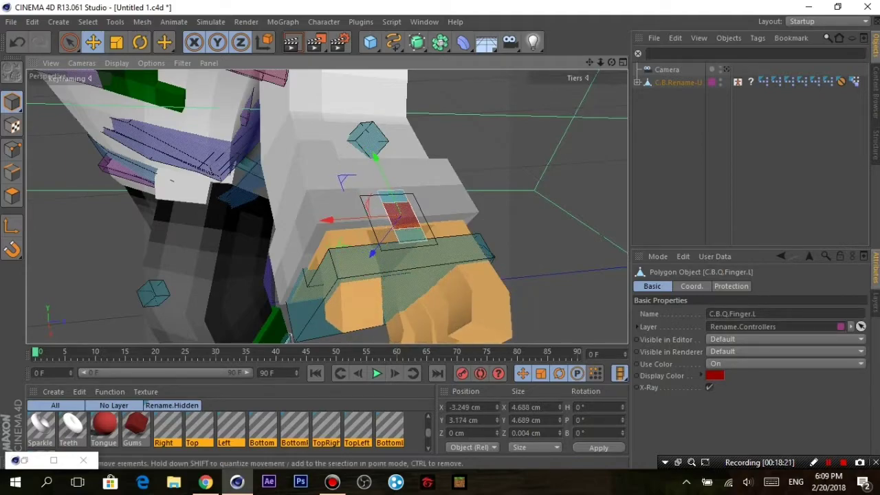
Set the C.B.Spread finger spread controller to Y 1.003 cm.
click(386, 203)
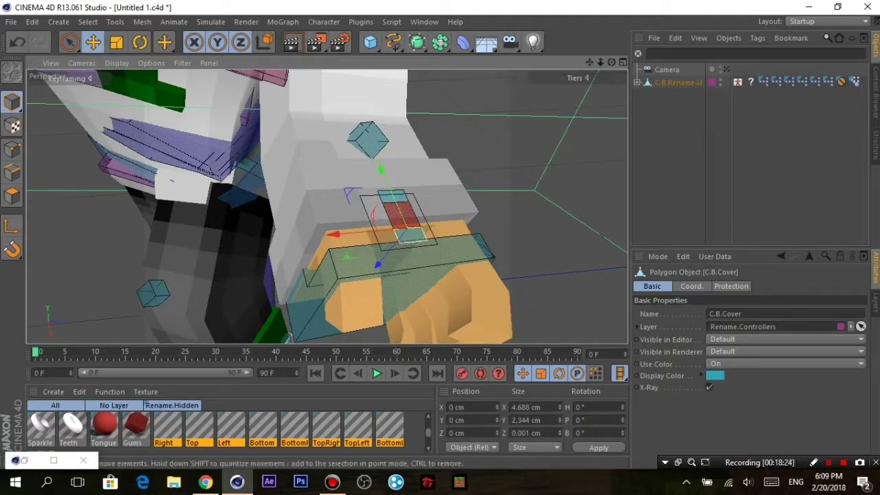
click(392, 196)
drag(365, 169, 368, 151)
alt+drag(275, 207, 371, 199)
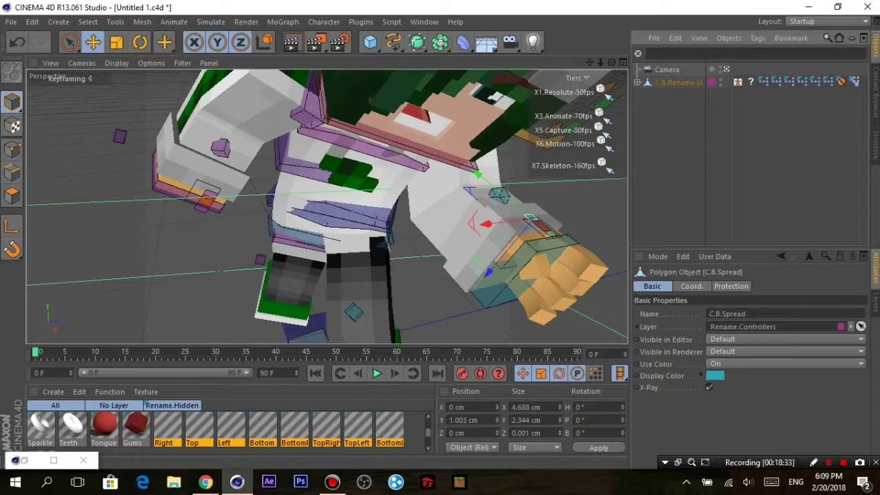
Rotate the C.B.Head controller to turn the head slightly to the side.
click(726, 70)
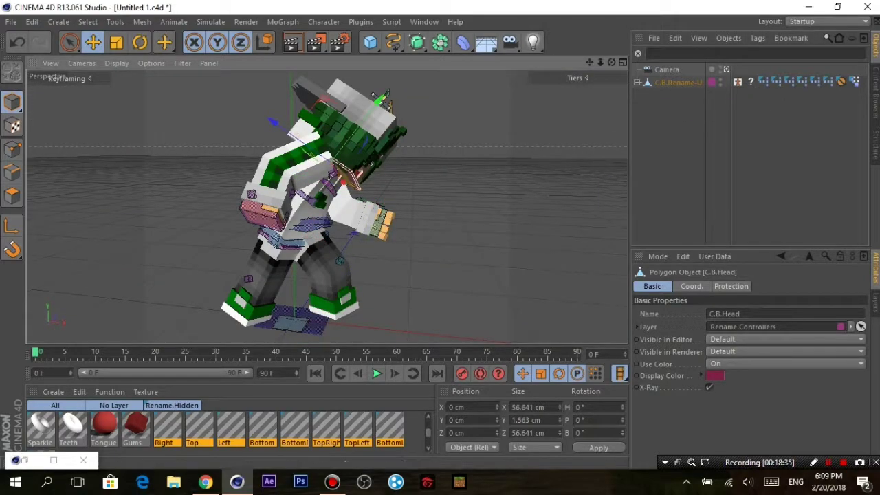
key(r)
drag(383, 97, 391, 102)
scroll(389, 101, up, 5)
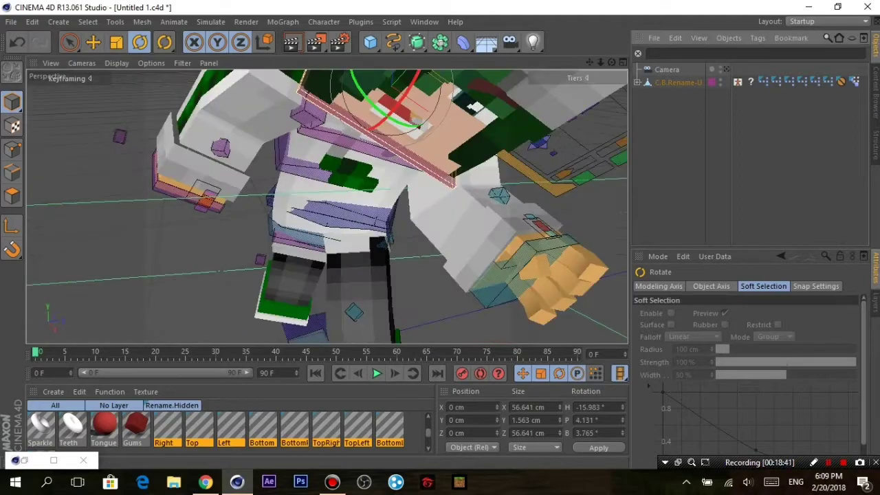
scroll(413, 93, down, 2)
Move C.B.Arm.R.Goal to X -14.525, Y 13.477, Z 29.368 cm and select C.B.Q.Finger.R.
click(182, 154)
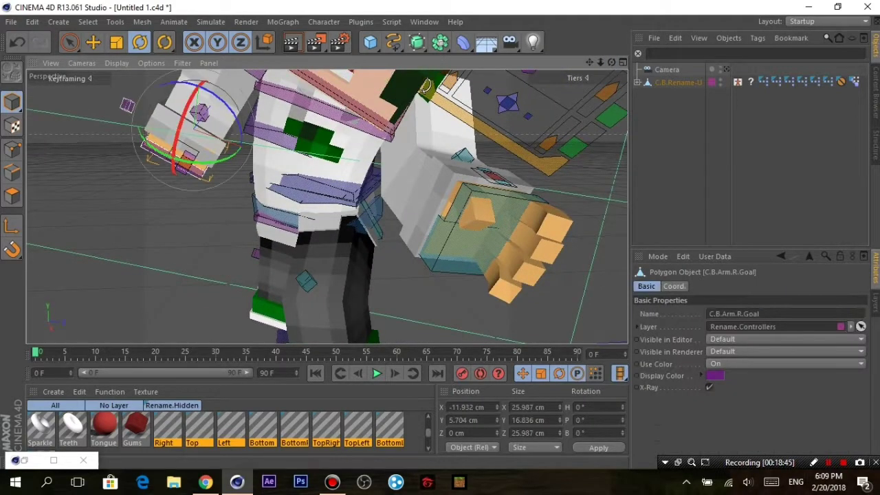
key(e)
drag(427, 86, 385, 103)
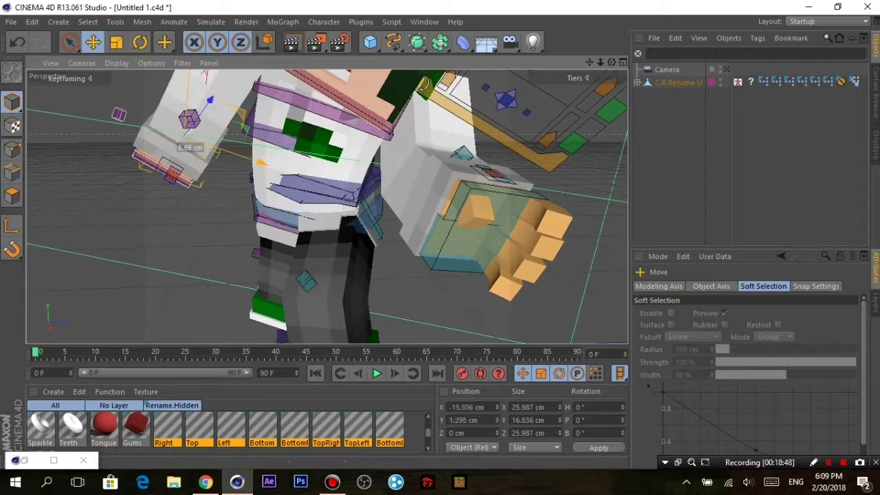
alt+drag(385, 137, 326, 206)
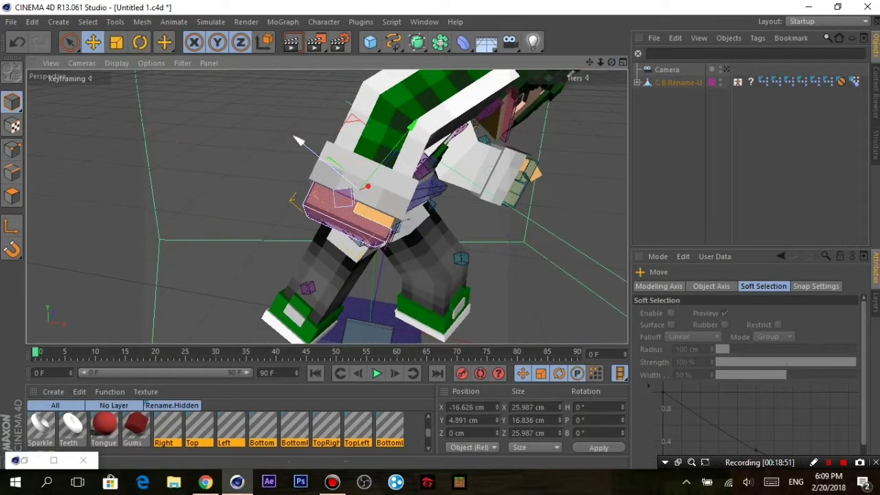
mouse_move(299, 142)
mouse_down()
mouse_move(225, 84)
mouse_move(268, 81)
mouse_up()
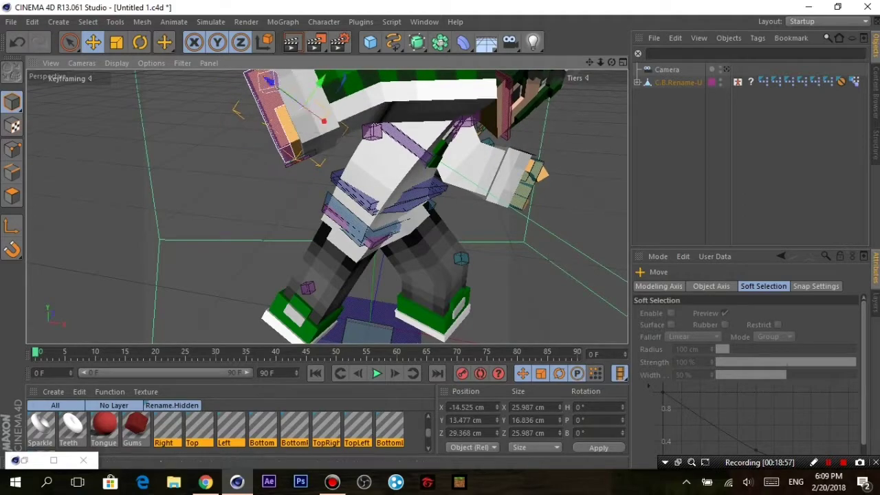
alt+drag(328, 205, 376, 202)
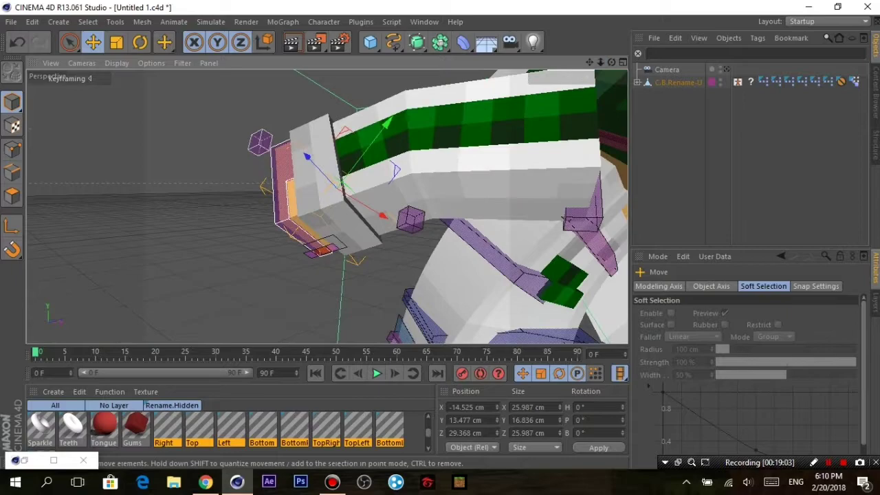
click(322, 249)
alt+drag(322, 249, 267, 199)
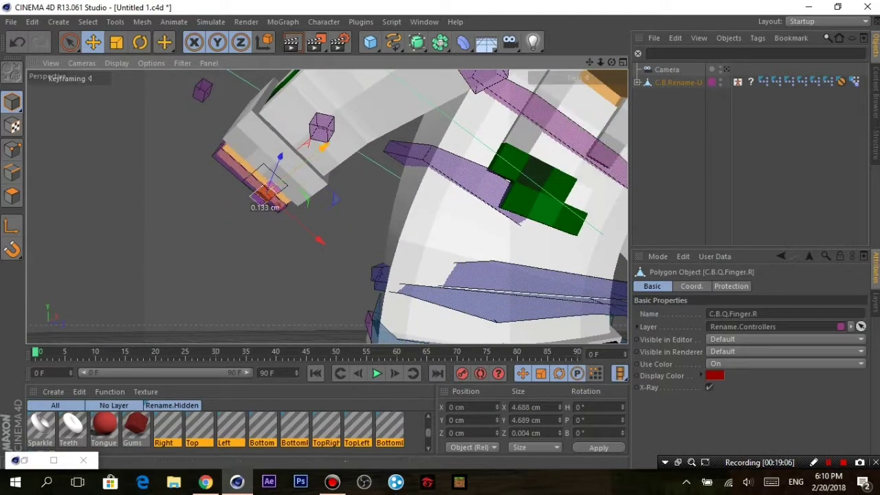
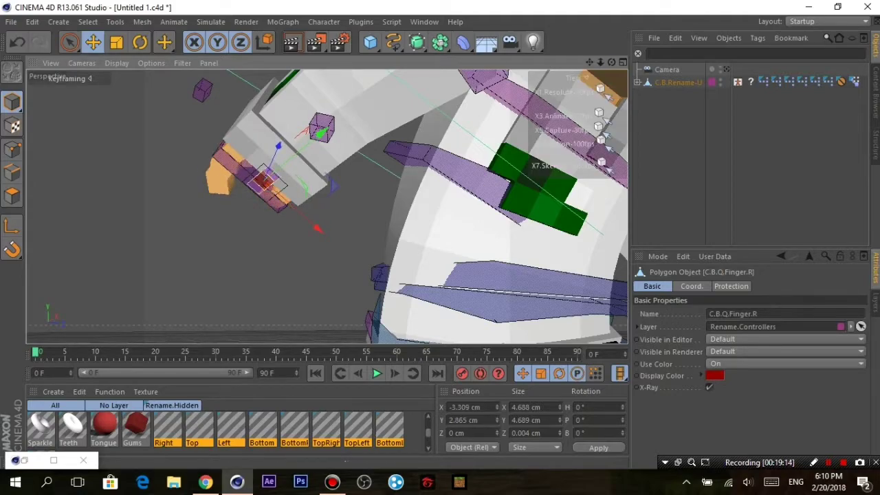
Drag the C.B.Arm.L.Goal controller so the left arm sits lower and further forward.
alt+drag(266, 199, 380, 271)
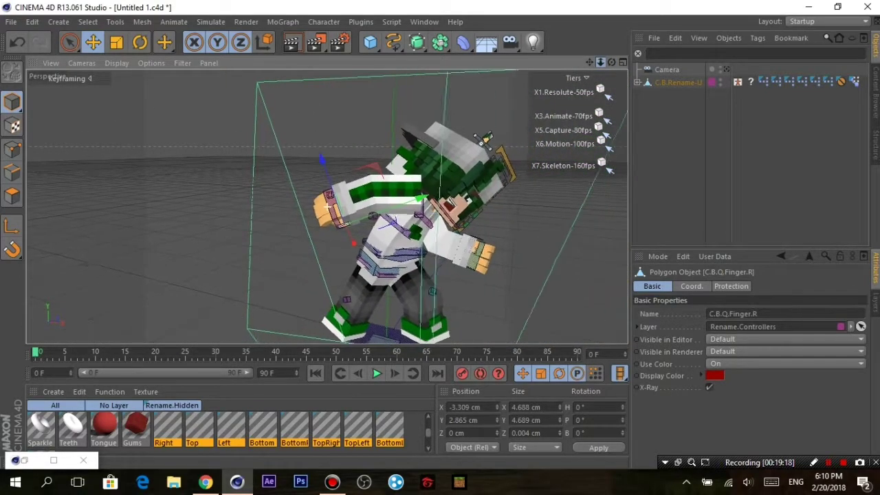
alt+drag(328, 204, 330, 208)
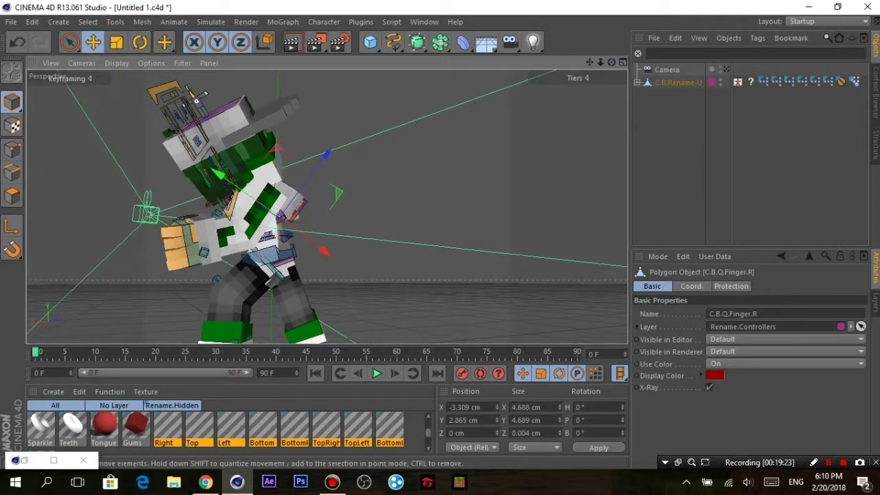
click(184, 218)
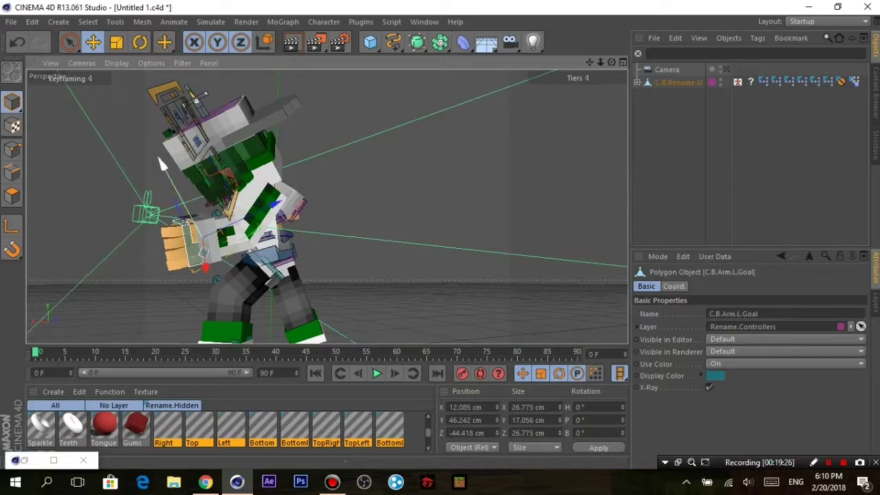
drag(159, 163, 156, 166)
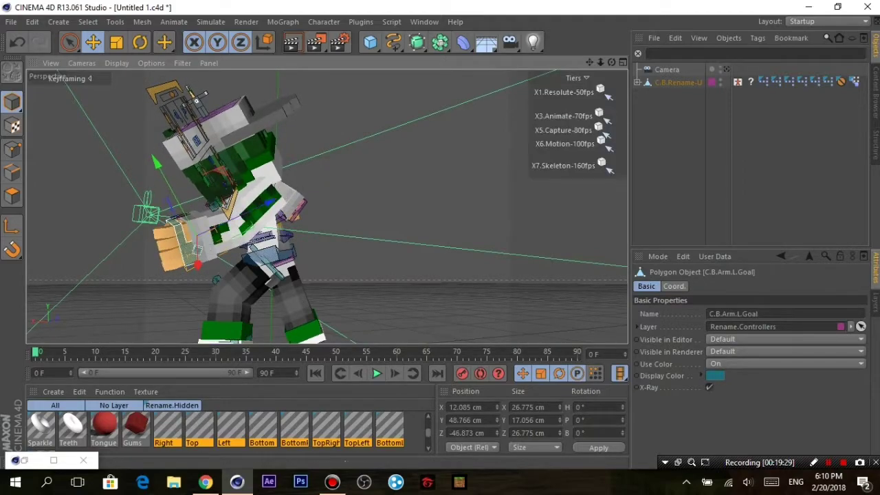
alt+drag(323, 206, 412, 206)
Select the C.B.Spread finger controller, leaving its spread at 1.071 cm.
mouse_move(474, 268)
mouse_down()
mouse_move(455, 263)
mouse_move(467, 265)
mouse_up()
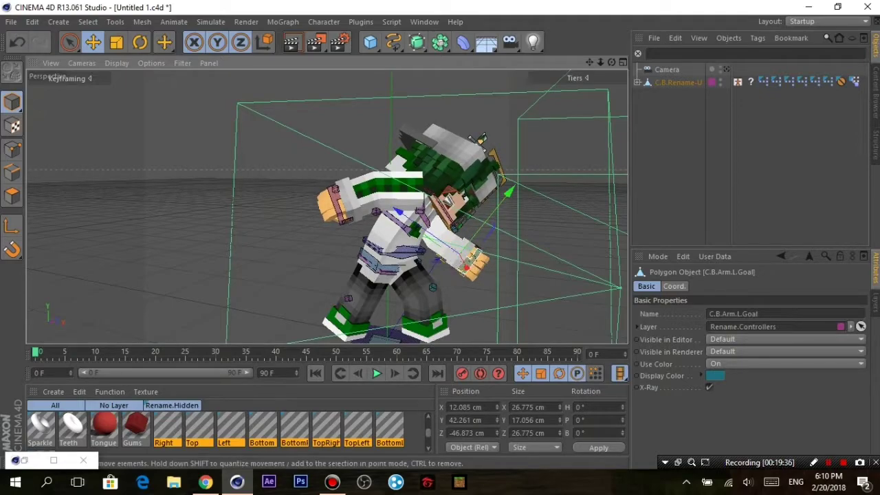
scroll(326, 207, up, 10)
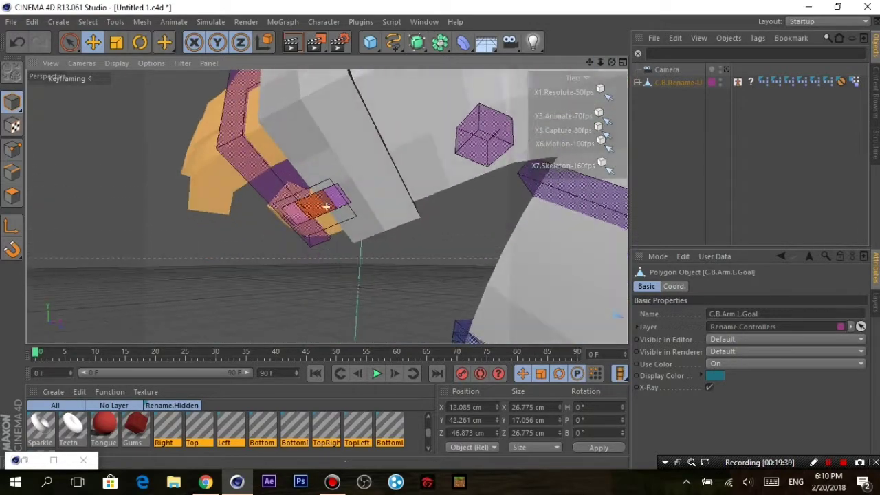
click(326, 206)
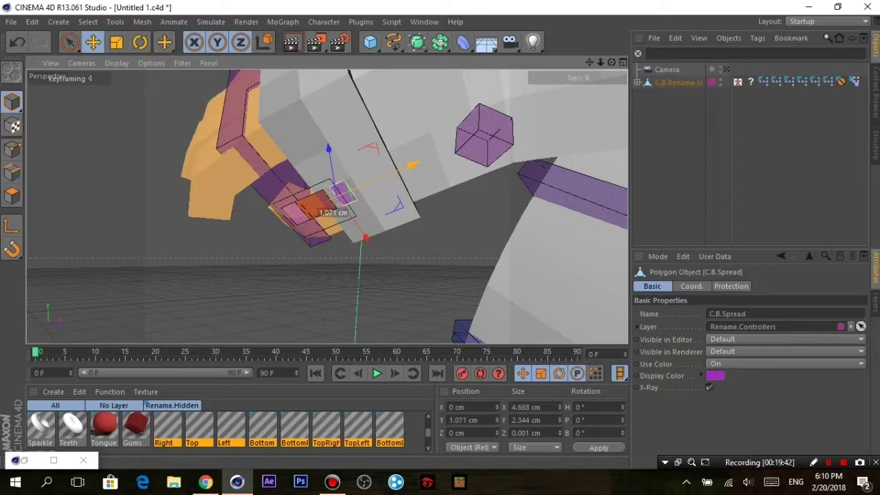
scroll(326, 207, down, 3)
scroll(326, 206, down, 2)
scroll(326, 207, down, 3)
scroll(326, 206, down, 2)
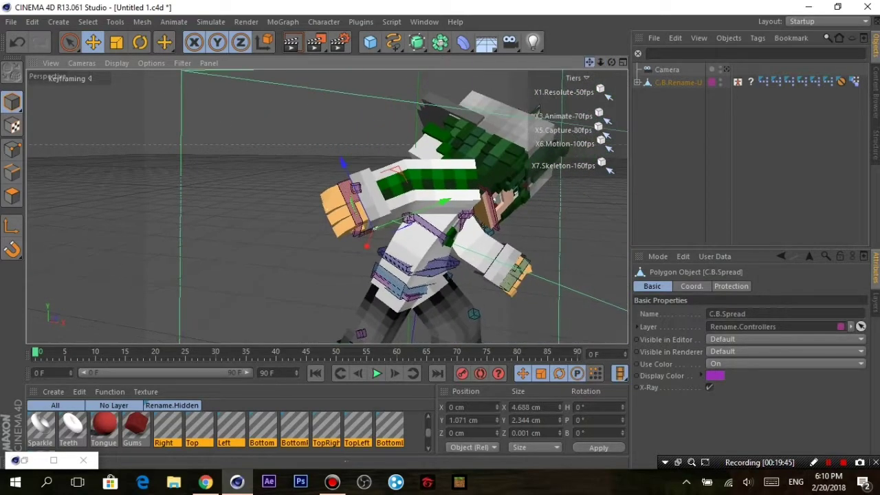
alt+drag(326, 206, 327, 206)
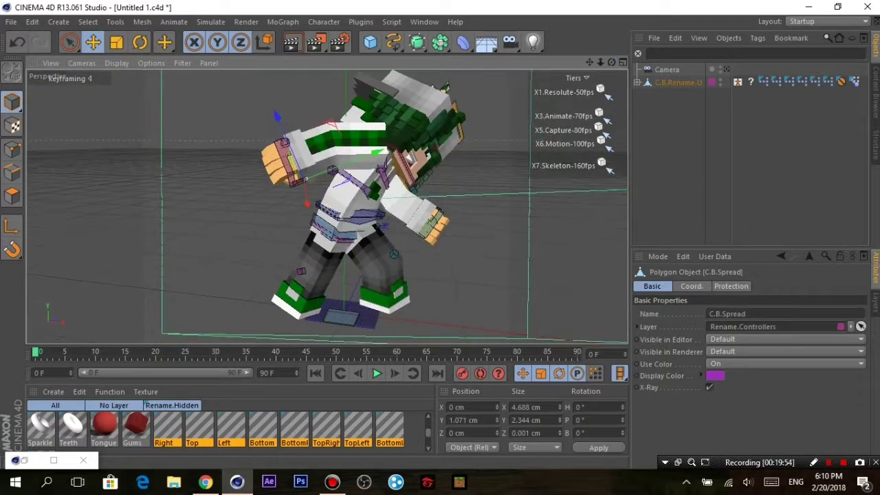
Open the Content Browser and navigate into the TemplateRig Extra folder.
click(425, 21)
click(454, 87)
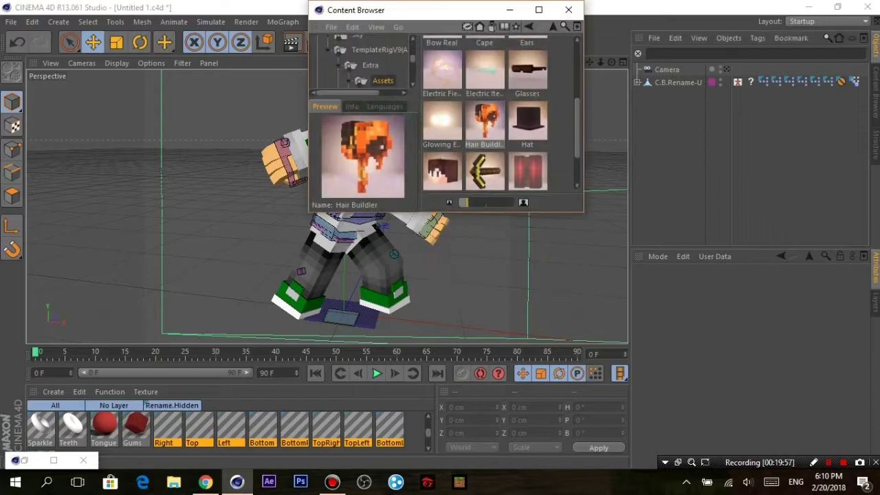
scroll(501, 112, down, 1)
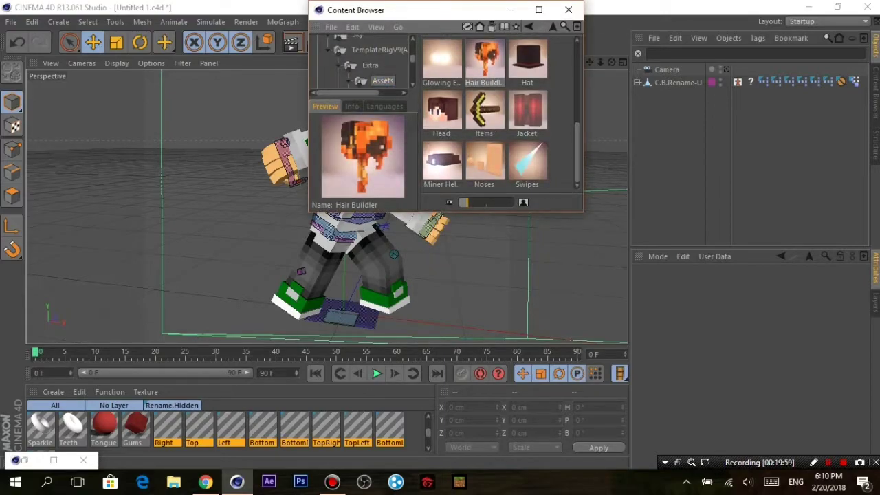
scroll(501, 112, up, 1)
scroll(501, 112, up, 1)
scroll(502, 113, up, 1)
scroll(501, 113, up, 1)
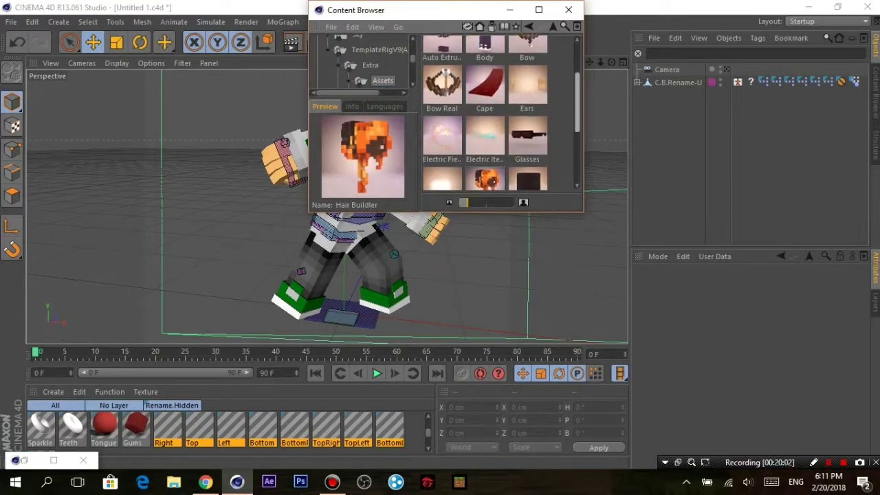
scroll(501, 112, down, 2)
click(370, 64)
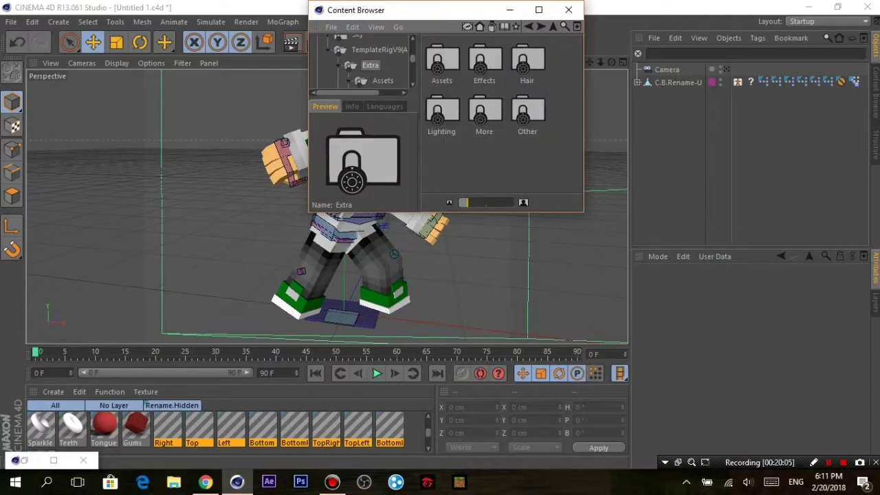
click(380, 50)
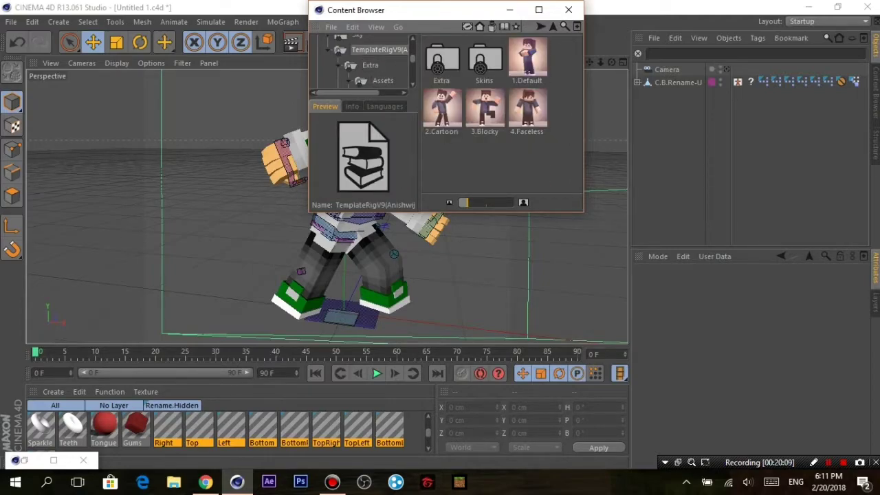
click(369, 65)
click(442, 113)
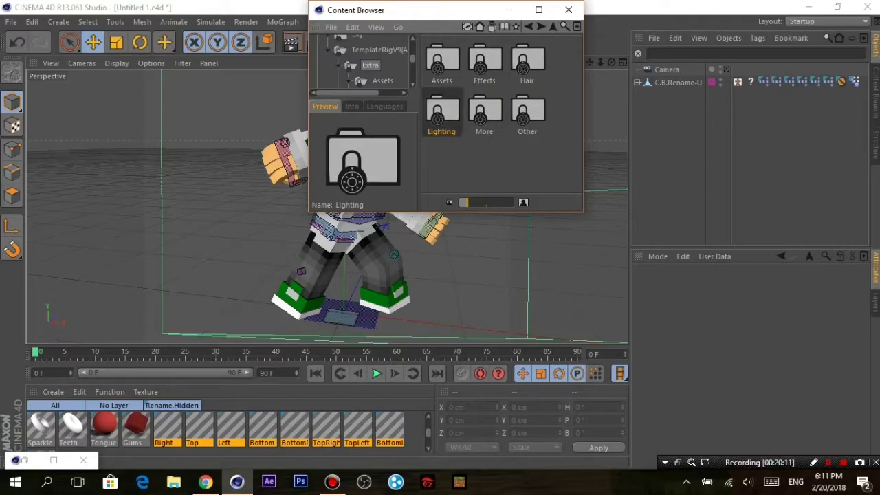
Go into the Effects folder and load the Flash preset into the scene.
double_click(528, 113)
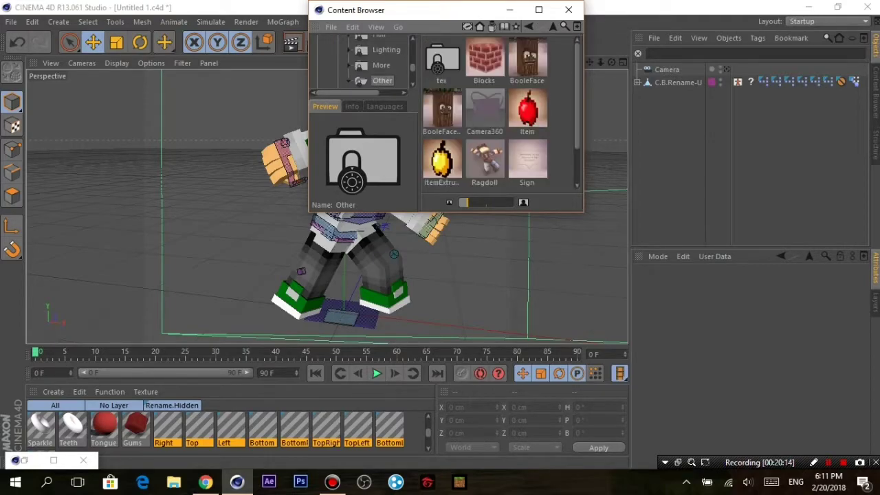
key(Up)
key(Up)
key(Up)
key(Up)
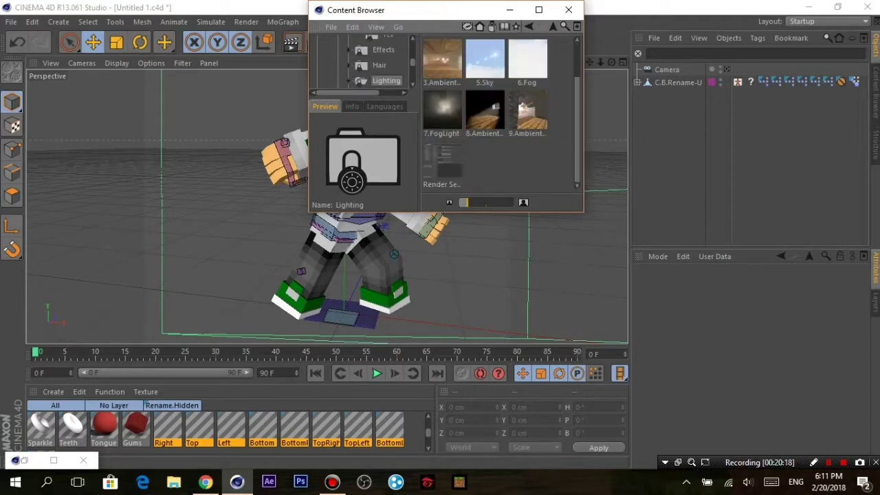
key(Up)
key(Up)
key(Up)
key(Left)
key(Return)
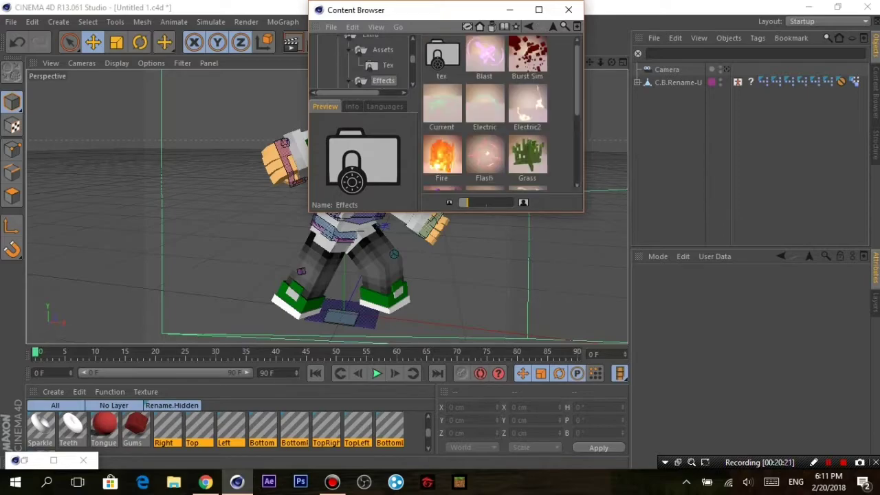
scroll(500, 114, down, 3)
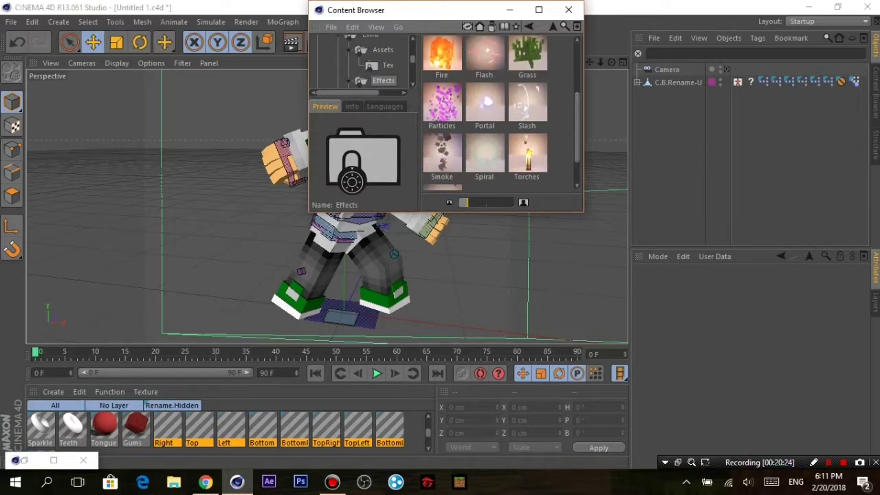
click(484, 55)
double_click(485, 55)
click(510, 9)
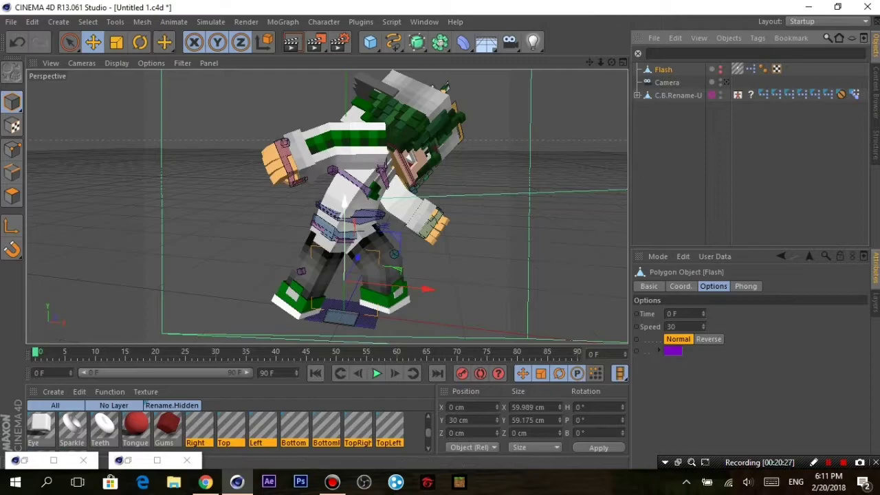
At frame 16, scale the Flash effect to about 305 × 301 cm and raise it around the character.
drag(344, 196, 344, 144)
click(138, 352)
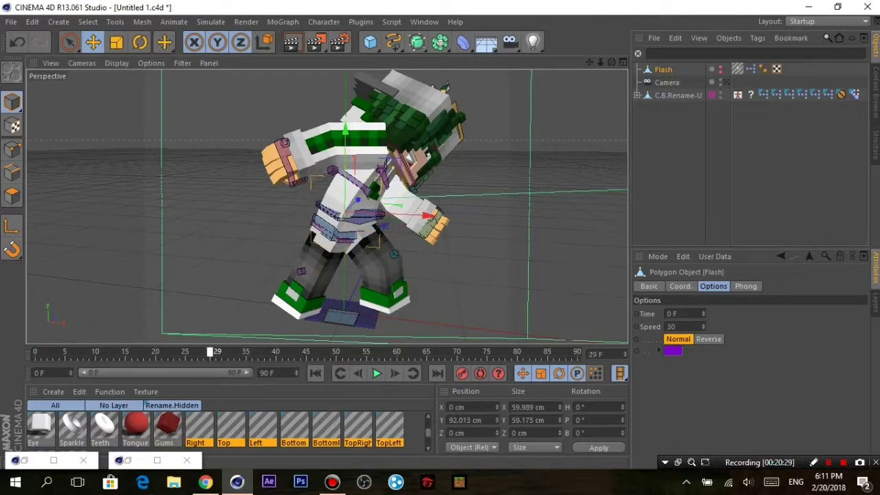
key(t)
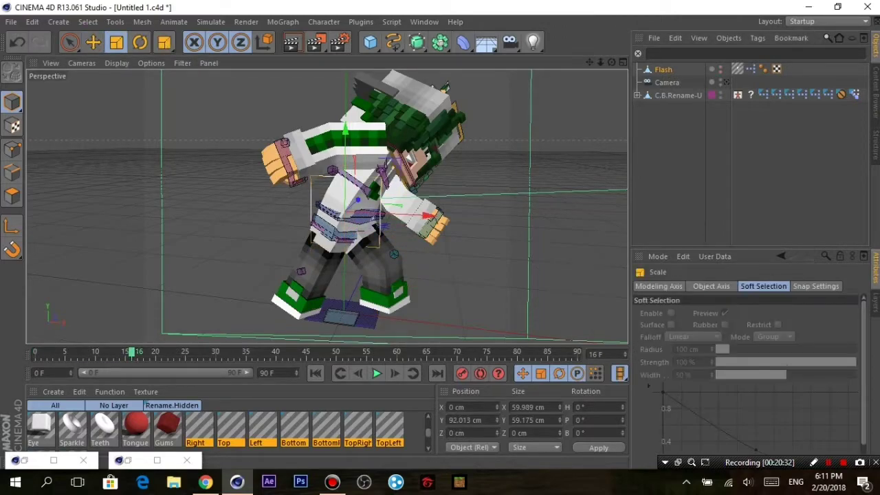
drag(289, 207, 358, 197)
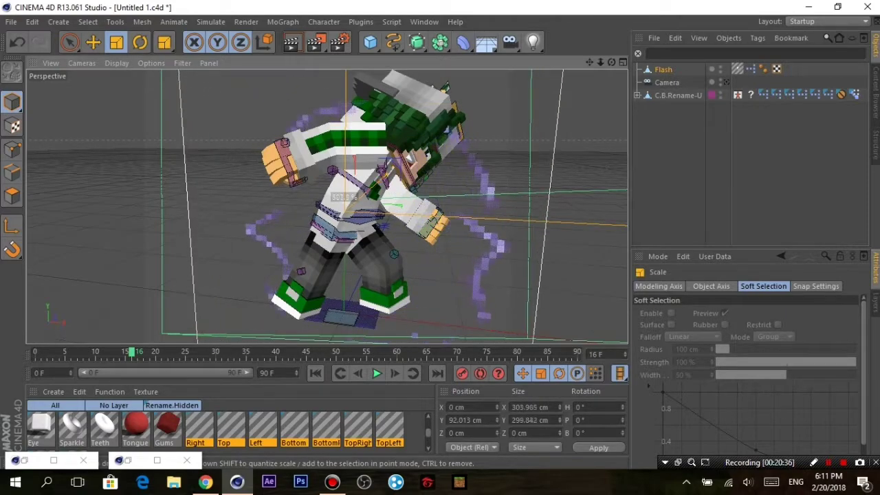
drag(344, 130, 345, 100)
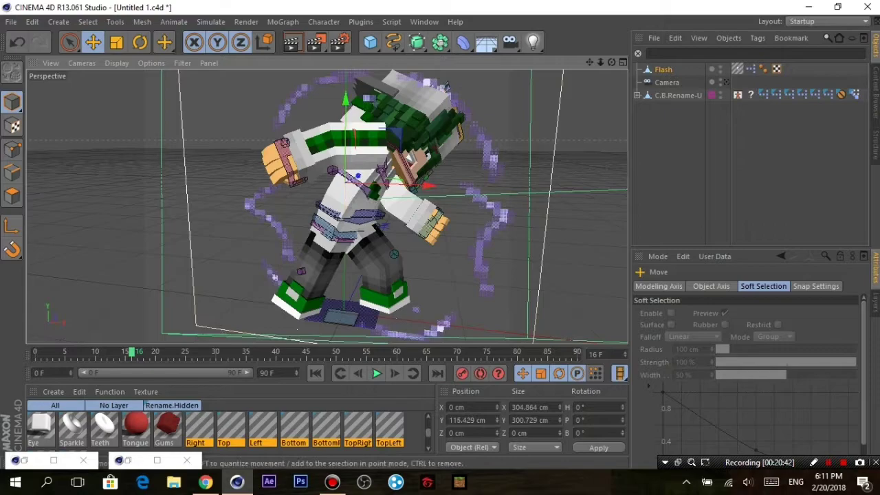
Deselect everything, render the view to preview the blast, and restore the Content Browser.
key(ctrl+shift+a)
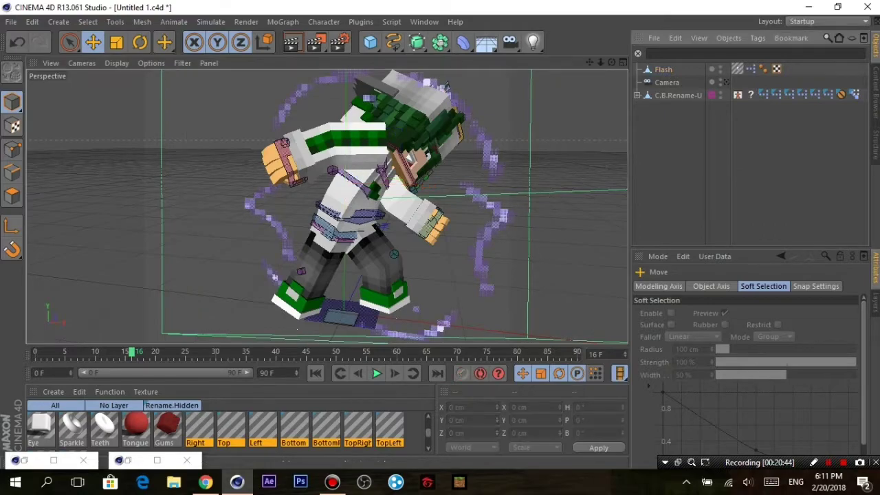
click(290, 42)
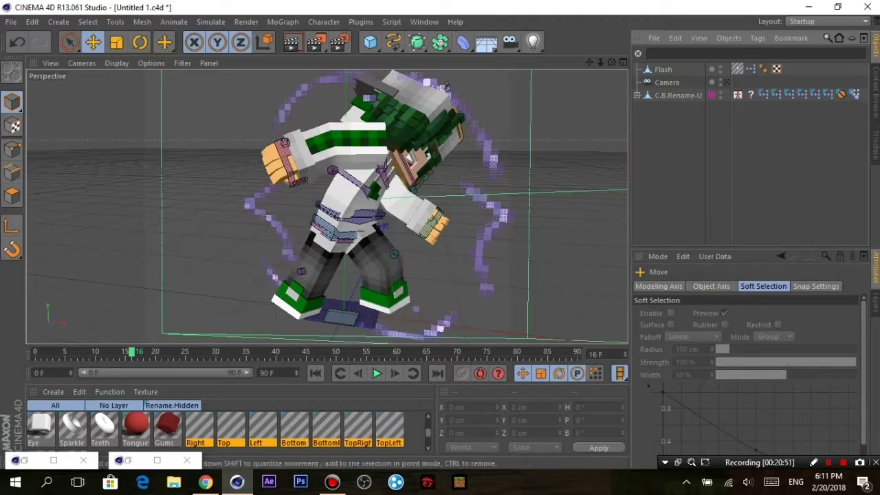
click(157, 460)
Add the Electric2, Electric and Torches presets to the scene, scaling up Electric2.
key(super+Down)
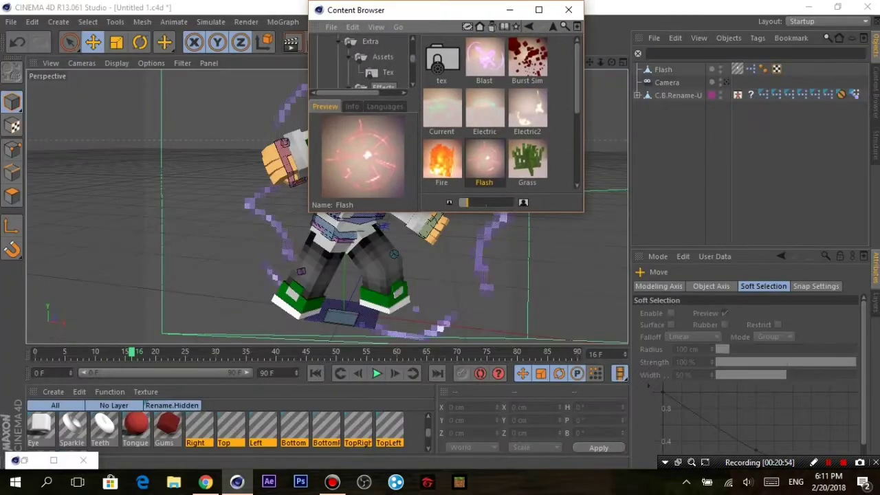
scroll(501, 112, down, 1)
double_click(527, 75)
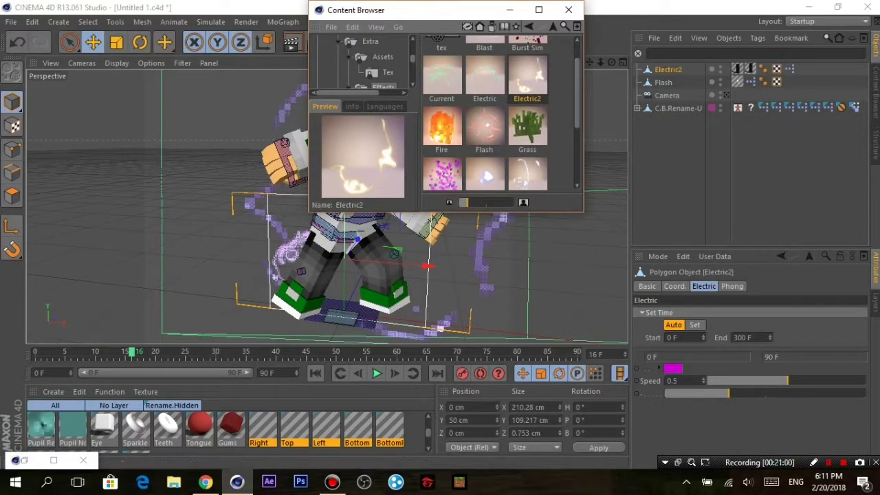
key(t)
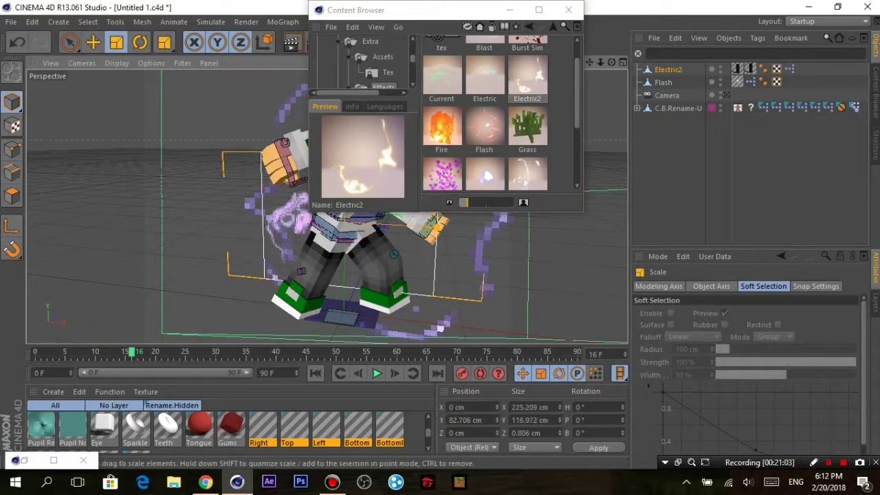
drag(399, 226, 430, 227)
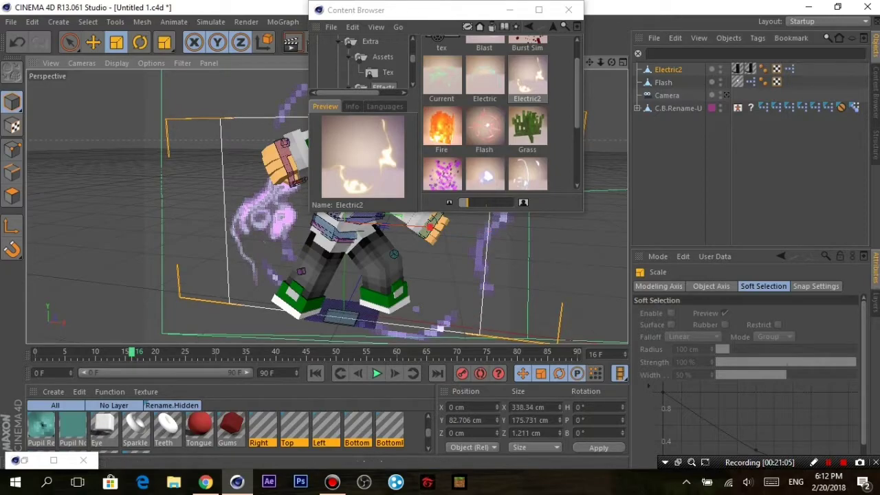
scroll(485, 110, up, 2)
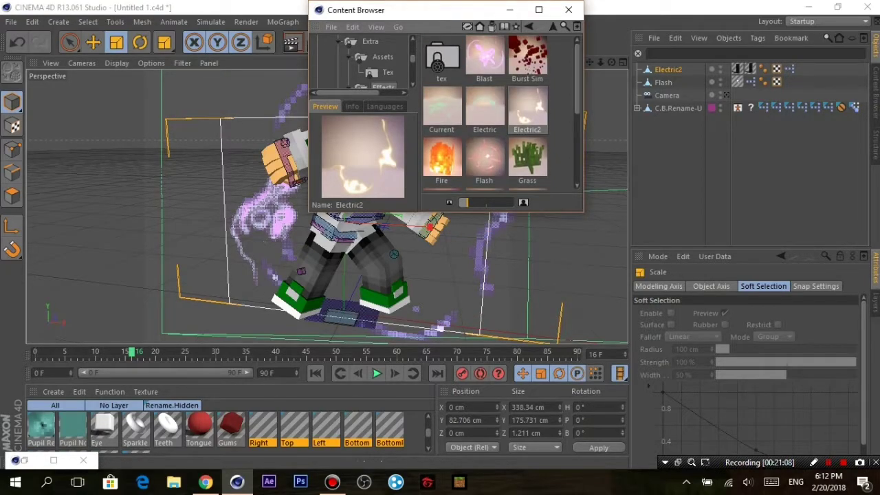
double_click(484, 110)
scroll(485, 110, down, 5)
double_click(526, 114)
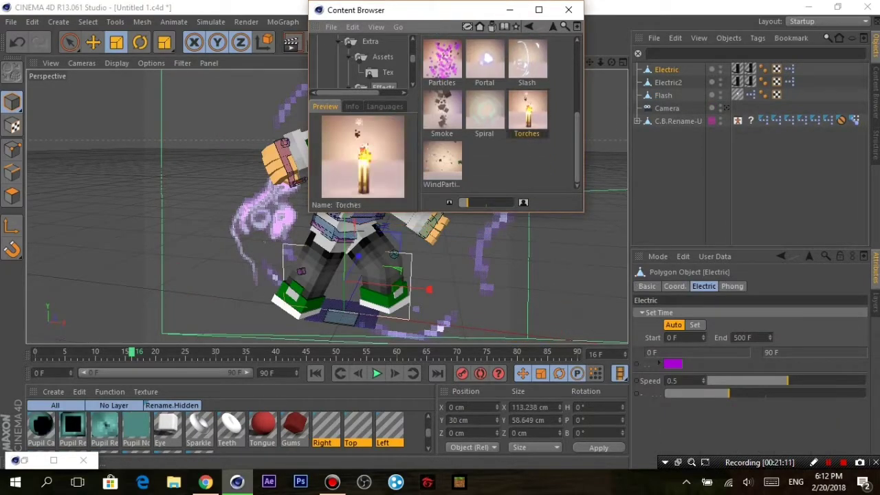
click(576, 9)
Rotate Electric2 around the character and enlarge the Electric rings to about 244 cm.
click(666, 82)
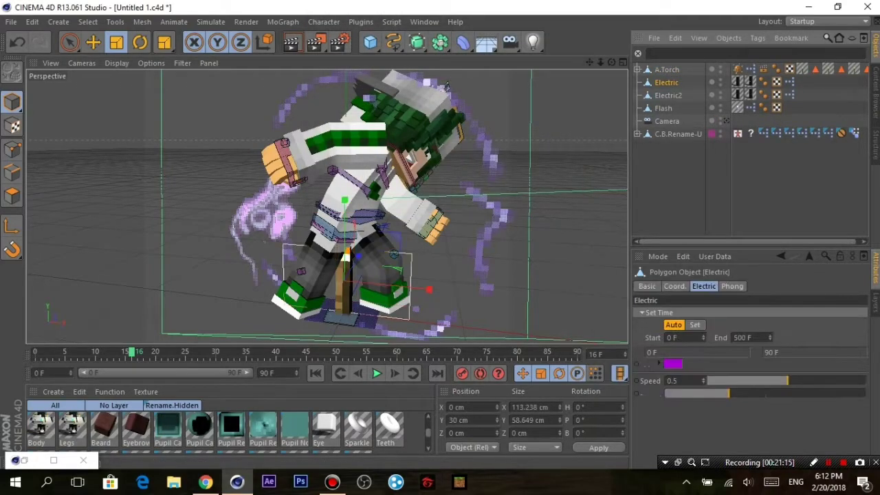
click(668, 95)
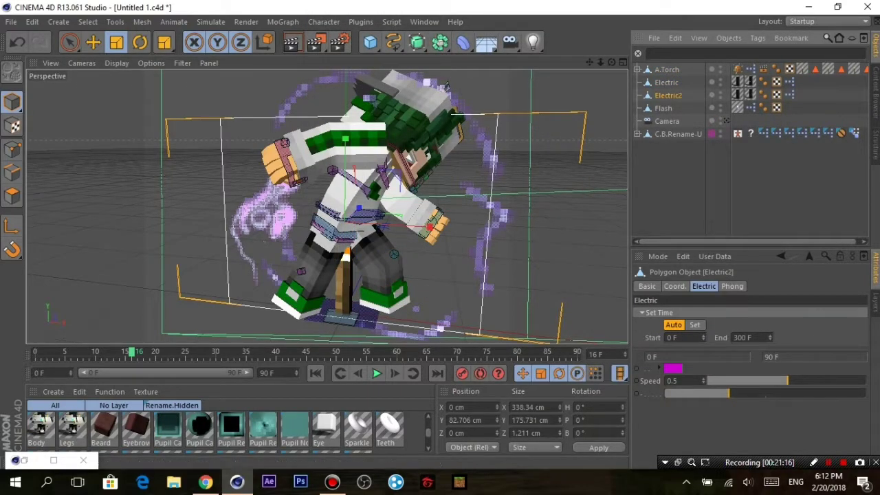
key(r)
drag(385, 227, 426, 179)
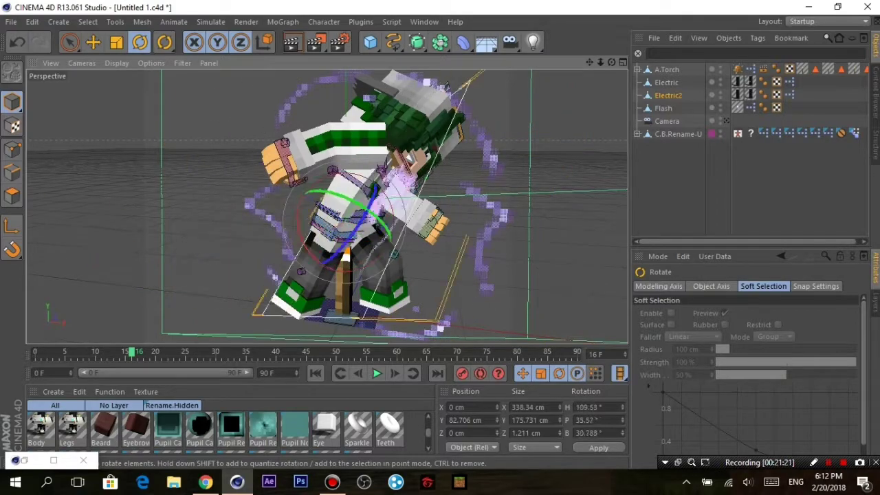
mouse_move(425, 83)
mouse_down()
mouse_move(447, 85)
mouse_move(394, 254)
mouse_move(415, 267)
mouse_up()
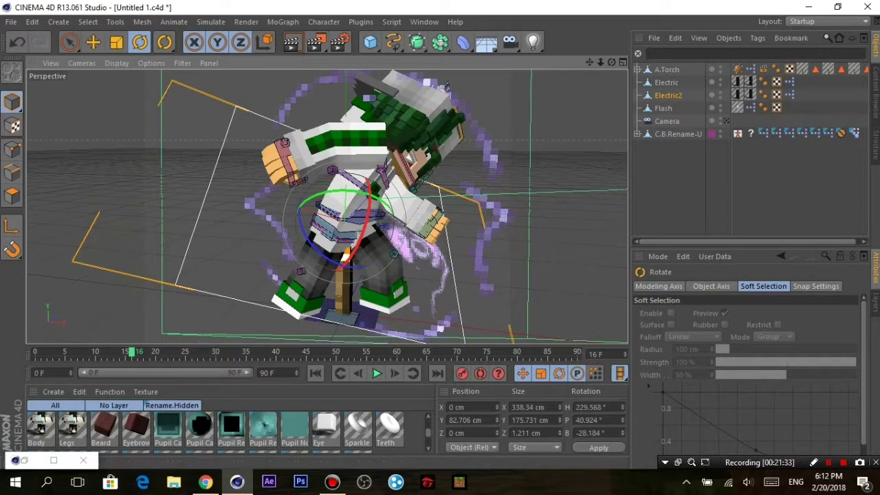
click(666, 82)
key(t)
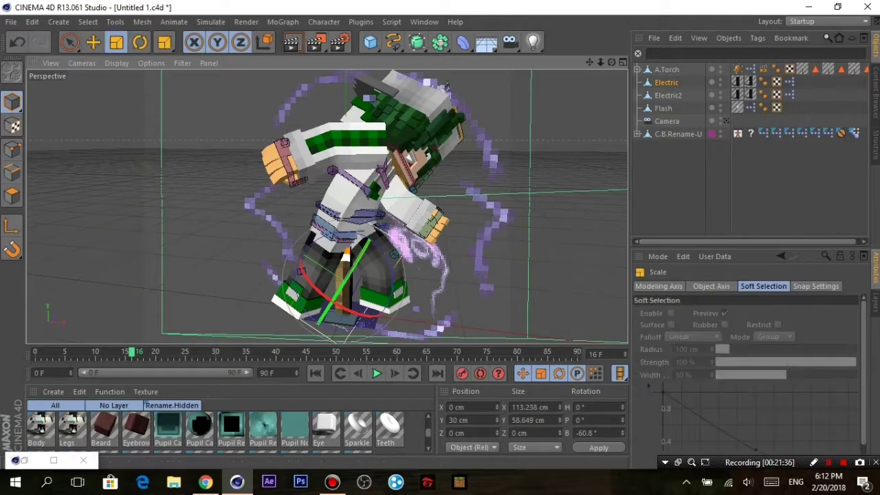
mouse_move(346, 256)
mouse_down()
mouse_move(372, 248)
mouse_move(346, 253)
mouse_up()
key(r)
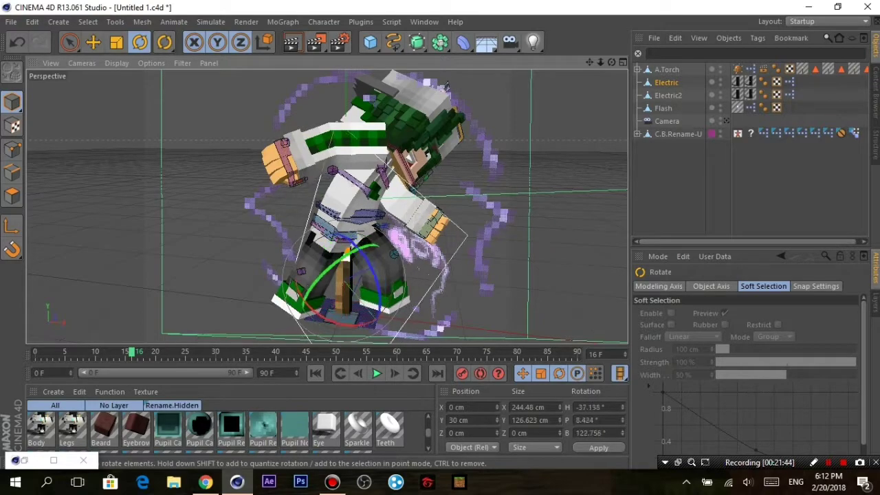
key(ctrl+shift+a)
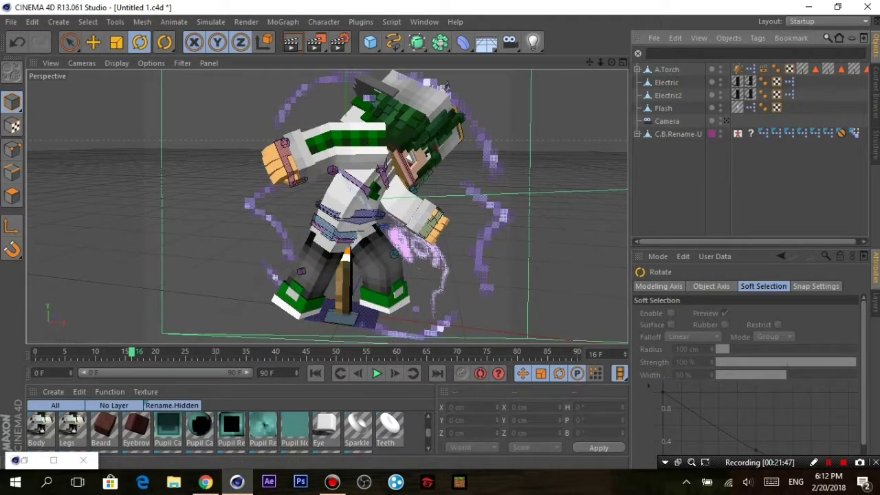
Load unnamed (16).png into the Color and Alpha textures of materials Right through Face.
click(104, 430)
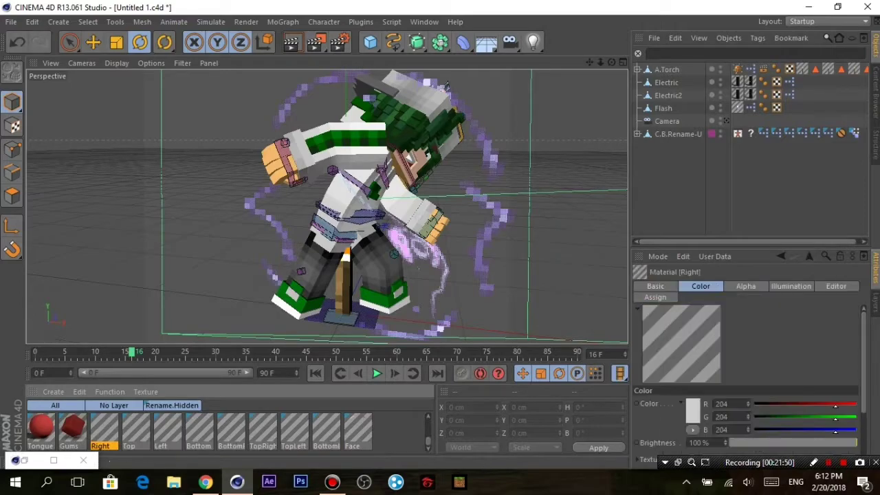
double_click(104, 429)
shift+click(353, 430)
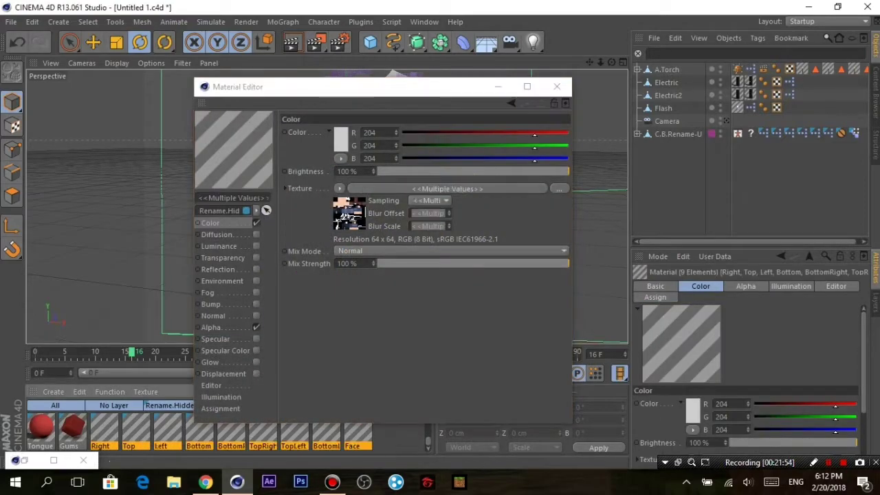
click(558, 183)
double_click(420, 288)
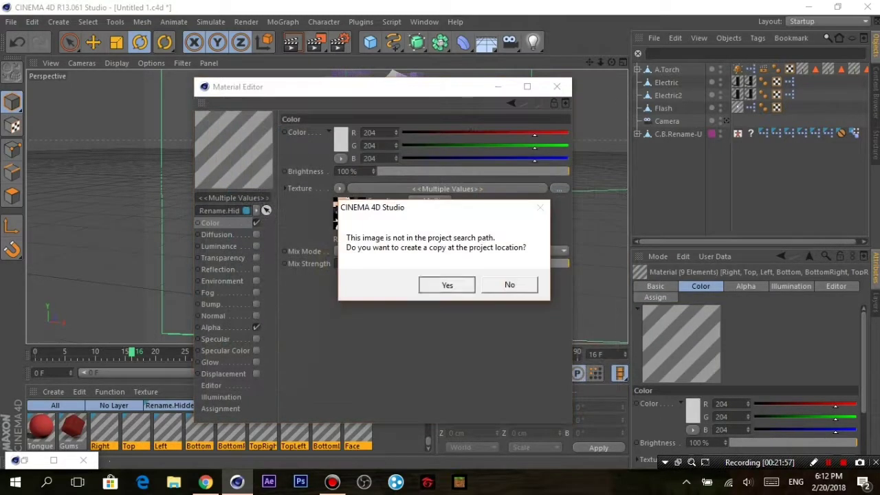
click(448, 284)
double_click(419, 306)
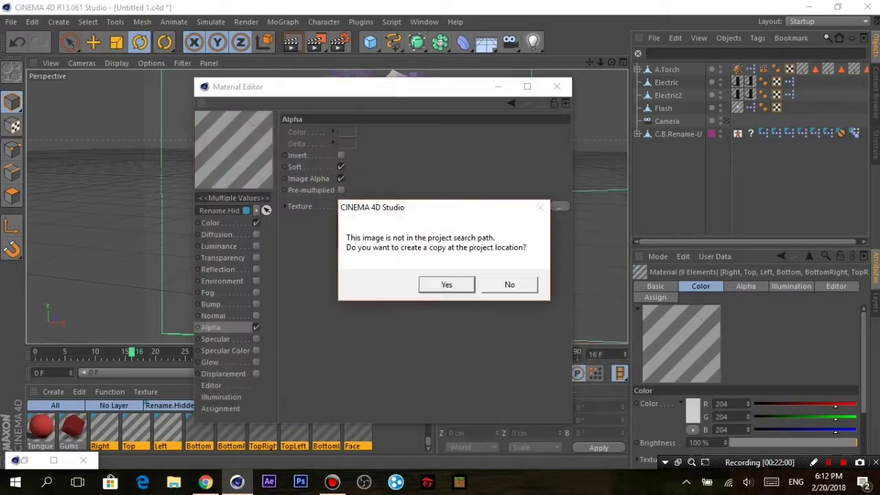
click(446, 283)
click(557, 86)
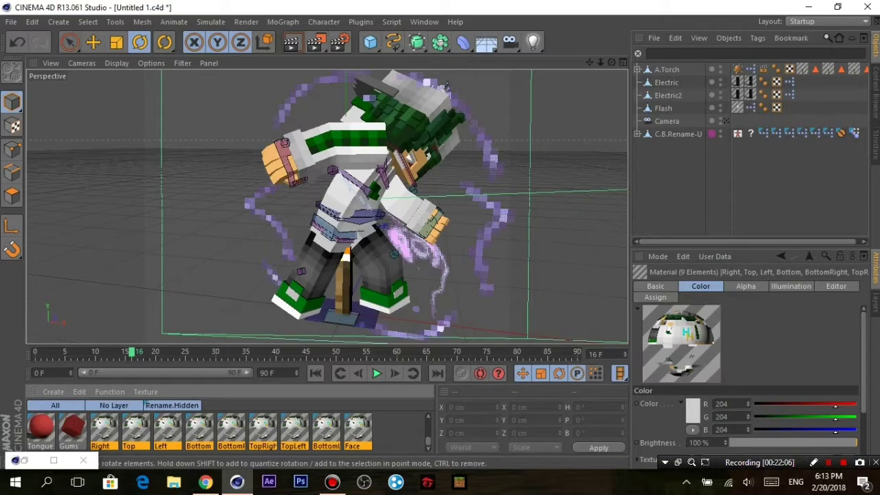
Tilt the character's head controller slightly.
mouse_move(447, 85)
alt+mouse_down()
mouse_move(326, 206)
mouse_move(371, 138)
alt+mouse_up()
click(371, 137)
mouse_move(430, 151)
mouse_down()
mouse_move(326, 206)
mouse_move(296, 289)
mouse_move(447, 86)
mouse_up()
Rotate C.B.Leg.R.Goal to about H -25.3°, P -14.9°, B 14.4° so the foot lies flatter.
click(296, 288)
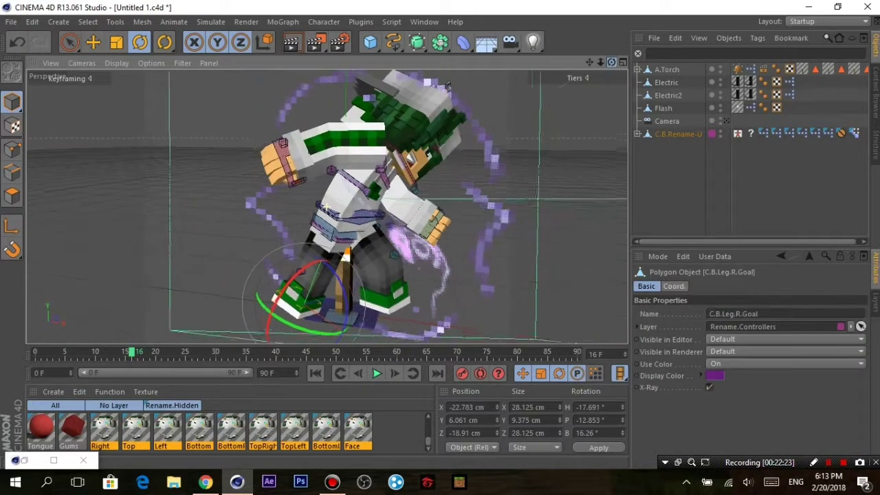
drag(262, 294, 255, 294)
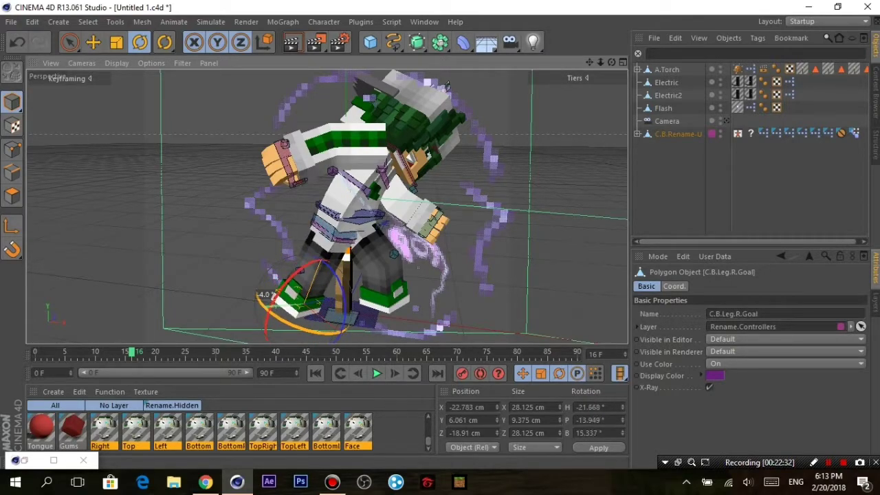
drag(261, 294, 256, 295)
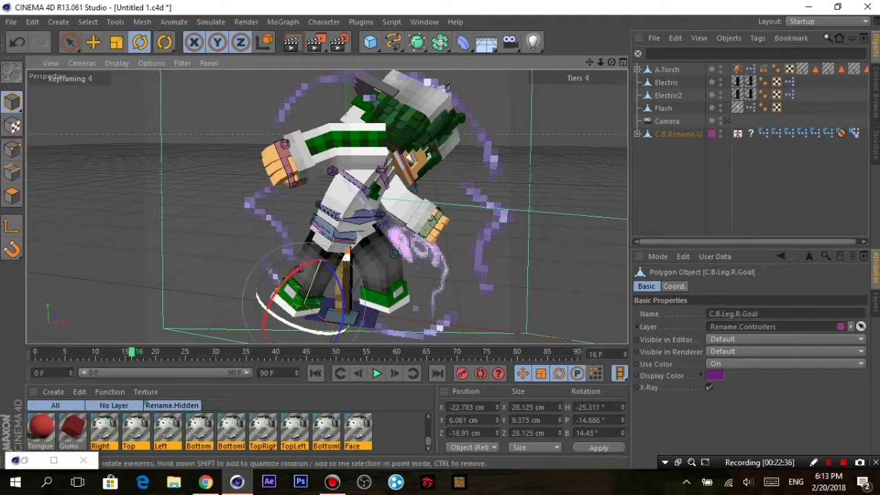
click(206, 309)
alt+drag(447, 85, 427, 107)
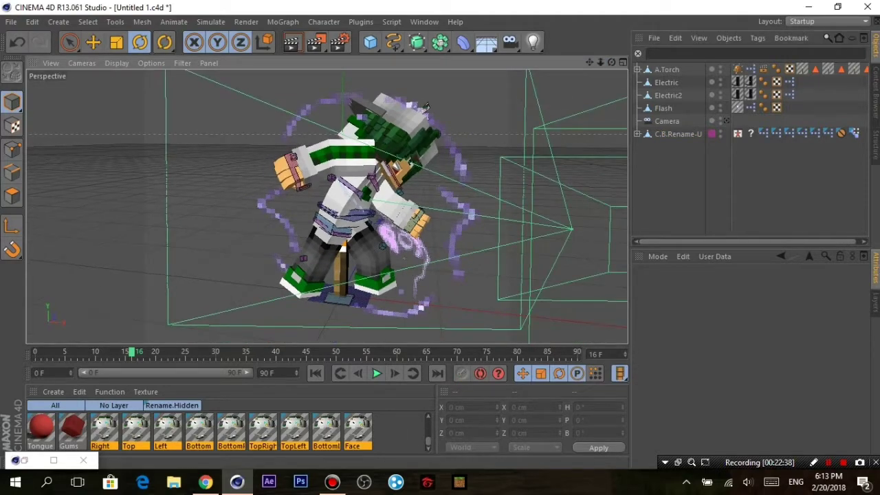
Reselect materials Right through Face and reload unnamed (16).png as their Color and Alpha textures.
double_click(104, 429)
scroll(104, 430, up, 2)
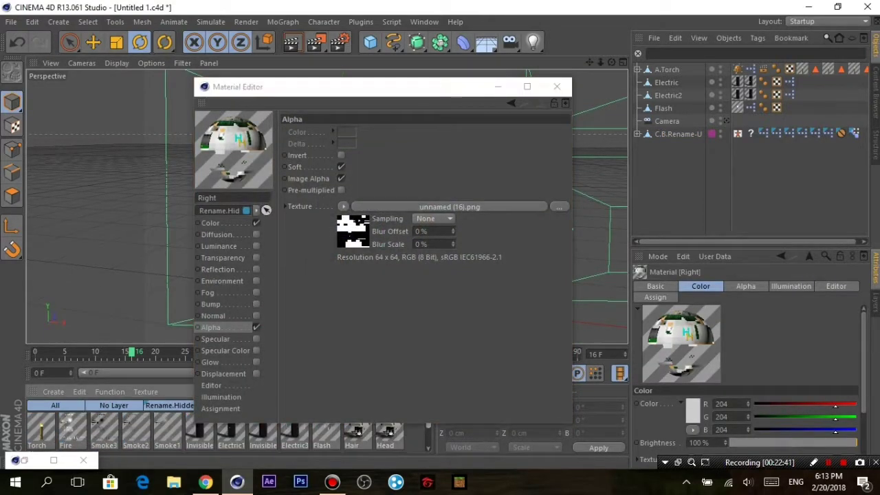
scroll(104, 430, down, 2)
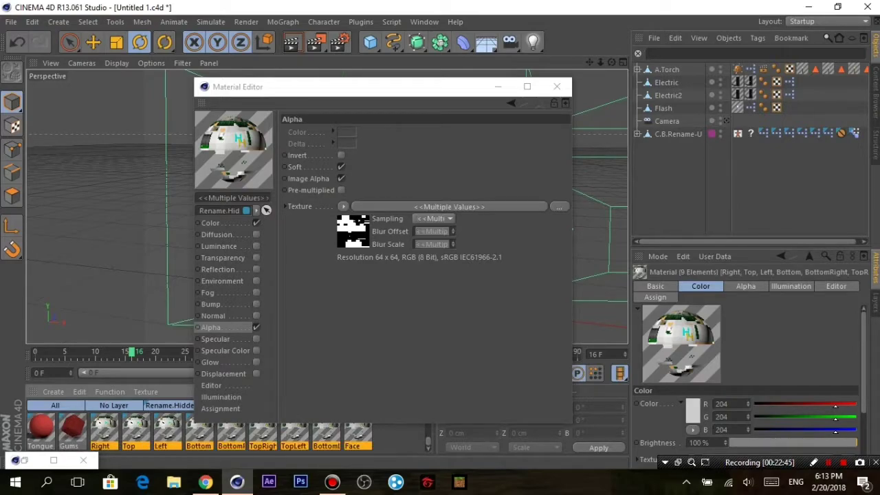
shift+click(358, 429)
click(558, 188)
scroll(413, 261, down, 3)
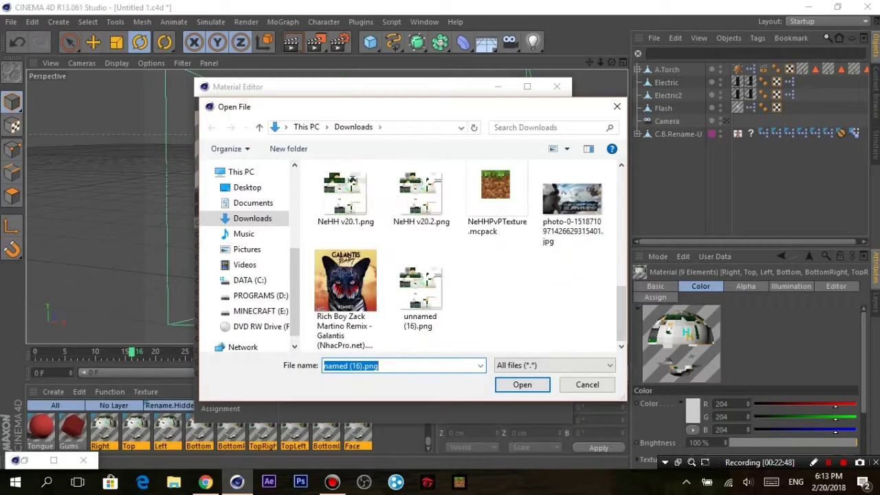
double_click(422, 311)
click(446, 285)
click(211, 328)
click(559, 206)
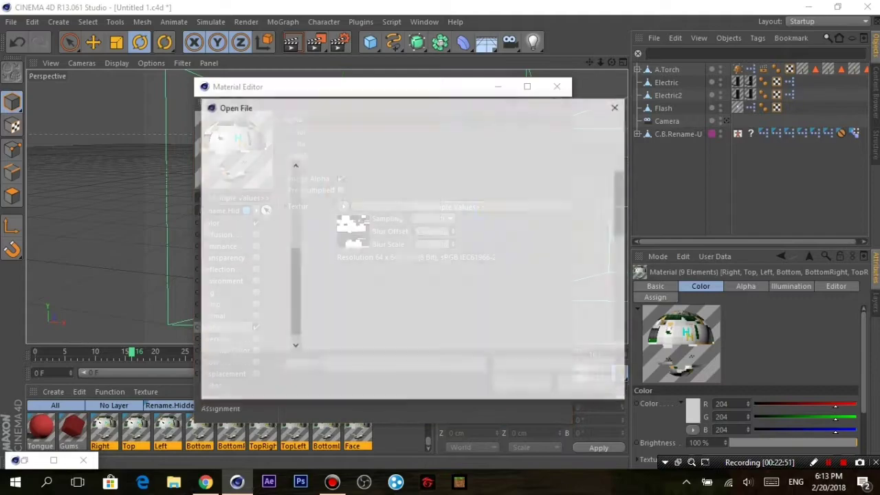
double_click(422, 316)
click(447, 285)
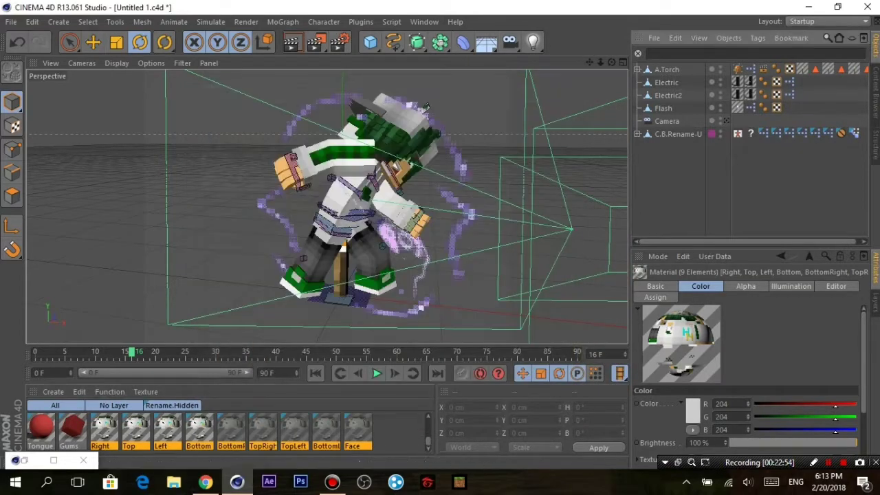
Look through the scene camera, orbit it, and select the torch object.
click(725, 121)
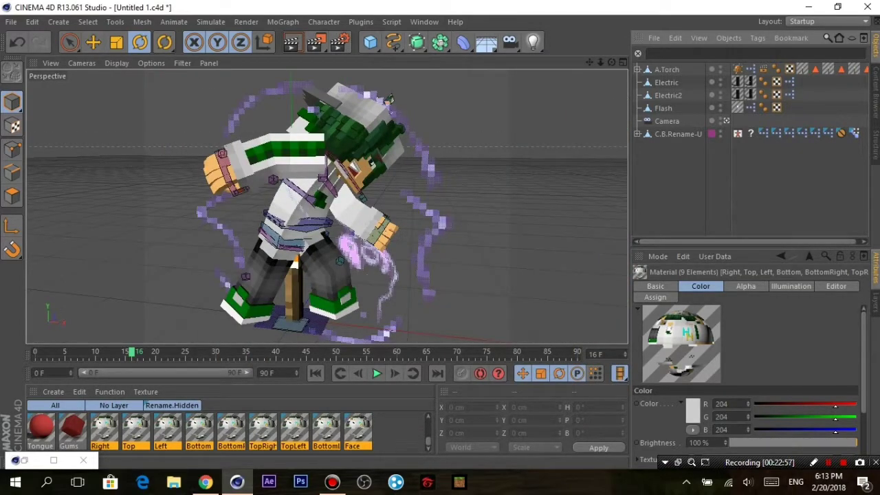
mouse_move(388, 99)
alt+mouse_down()
mouse_move(307, 83)
mouse_move(329, 73)
alt+mouse_up()
click(667, 121)
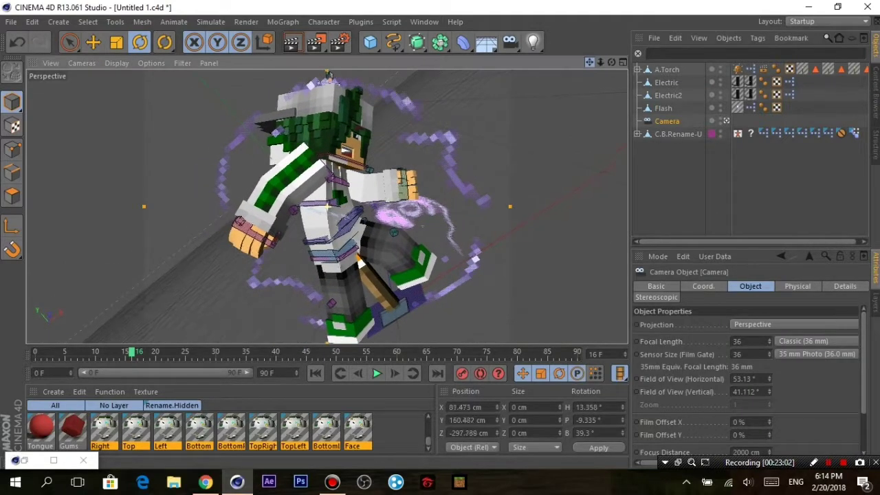
click(329, 74)
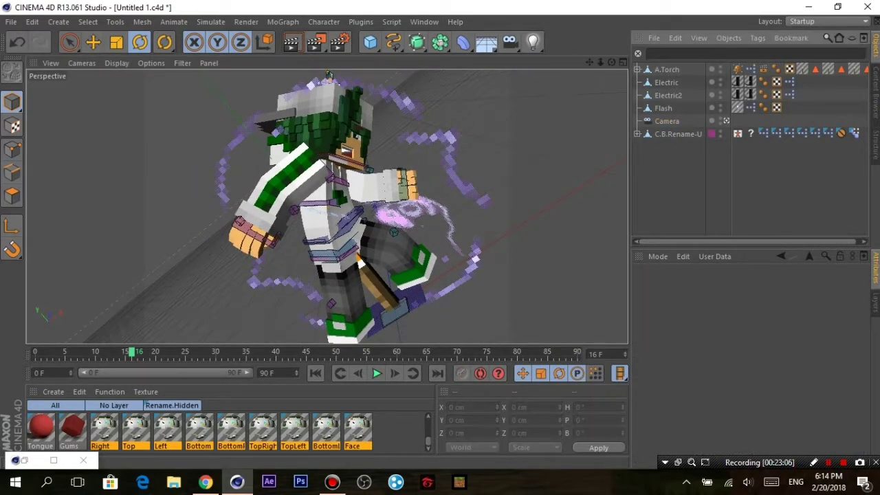
click(328, 74)
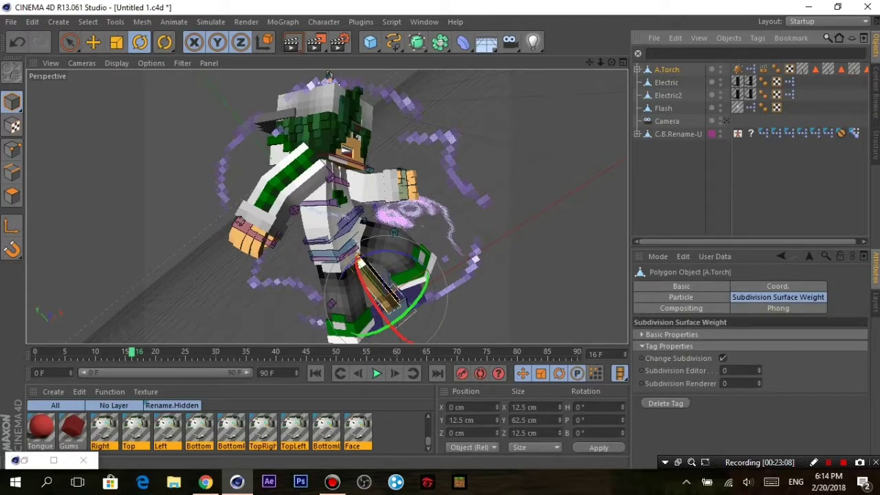
alt+drag(329, 75, 357, 75)
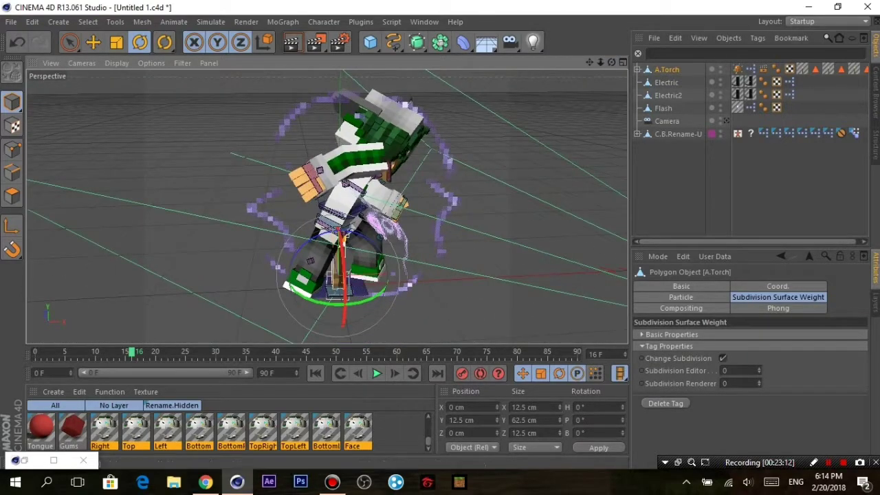
Delete both Electric effects and rotate the A.Torch to about B 23.4°.
click(666, 81)
ctrl+click(677, 95)
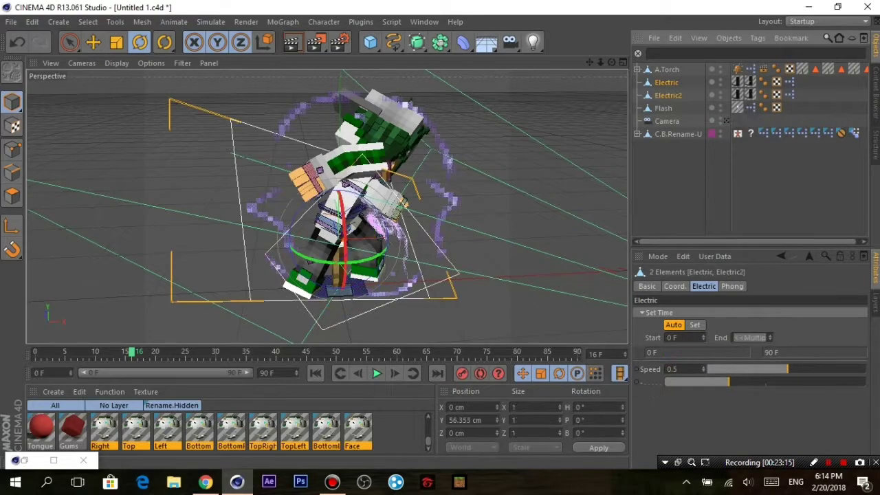
key(Delete)
alt+drag(326, 207, 357, 207)
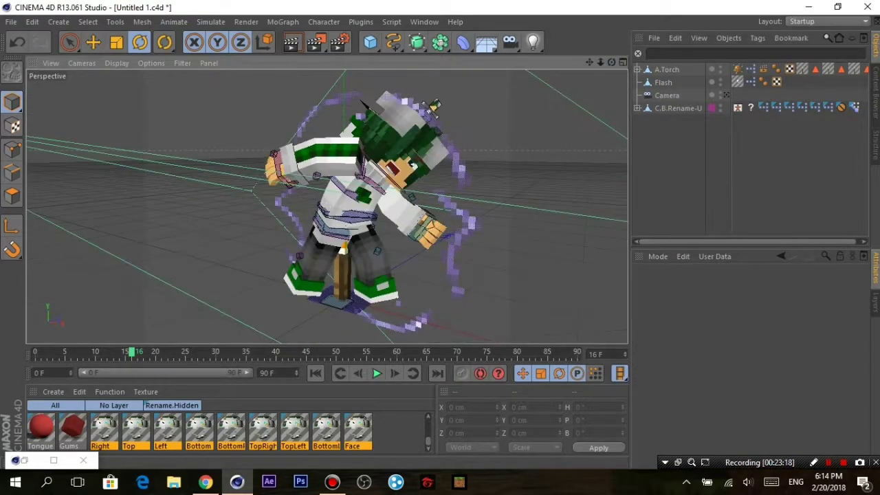
click(667, 69)
Move the torch from the leg up to the hand and rotate it to line up with the grip.
drag(343, 306, 323, 318)
key(e)
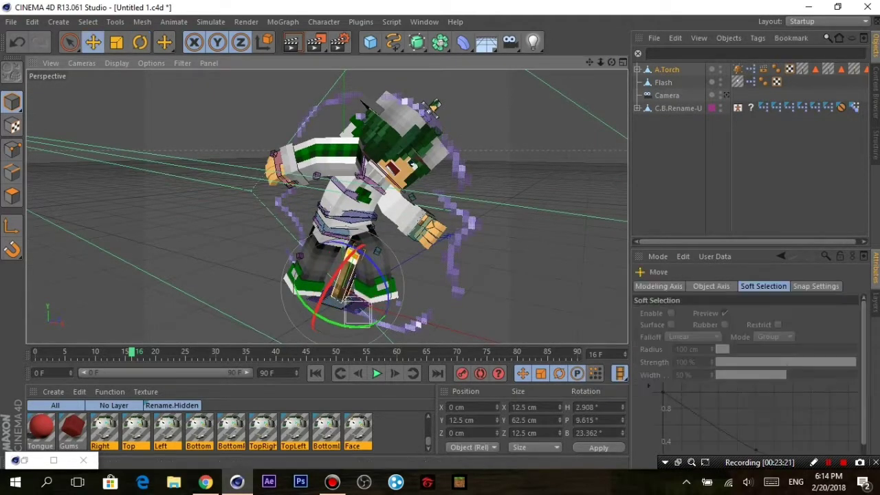
drag(347, 282, 430, 265)
mouse_move(357, 261)
alt+mouse_down()
mouse_move(327, 206)
mouse_move(385, 207)
alt+mouse_up()
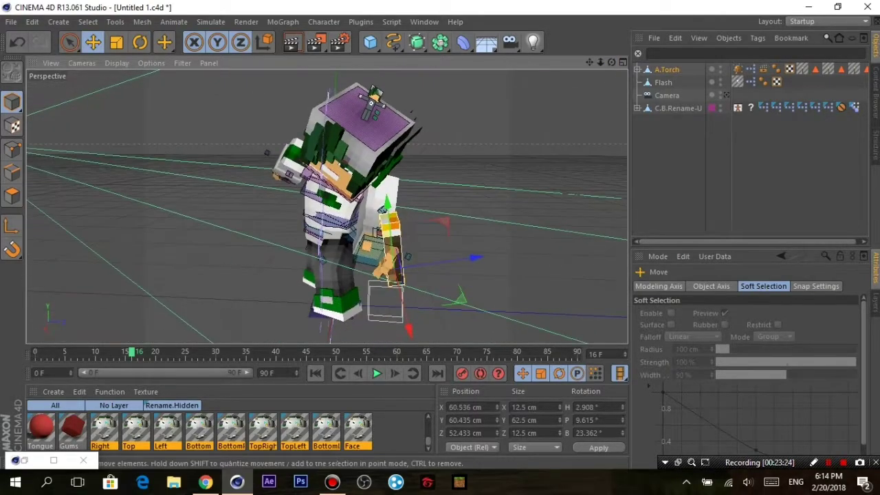
key(r)
drag(426, 247, 399, 295)
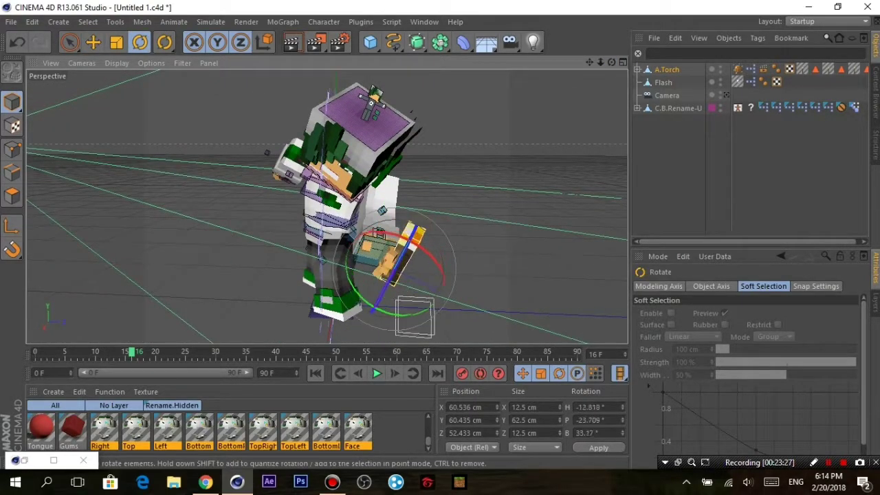
mouse_move(326, 207)
alt+mouse_down()
mouse_move(330, 261)
mouse_move(365, 241)
alt+mouse_up()
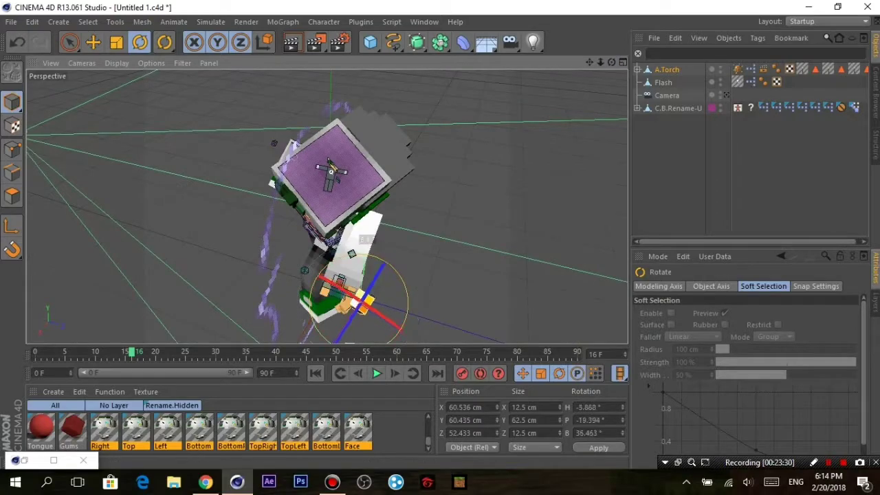
Fine-tune the torch's position in the hand and bank it to about H 2.3°, P -10.5°, B 34.8°.
key(e)
drag(388, 318, 371, 299)
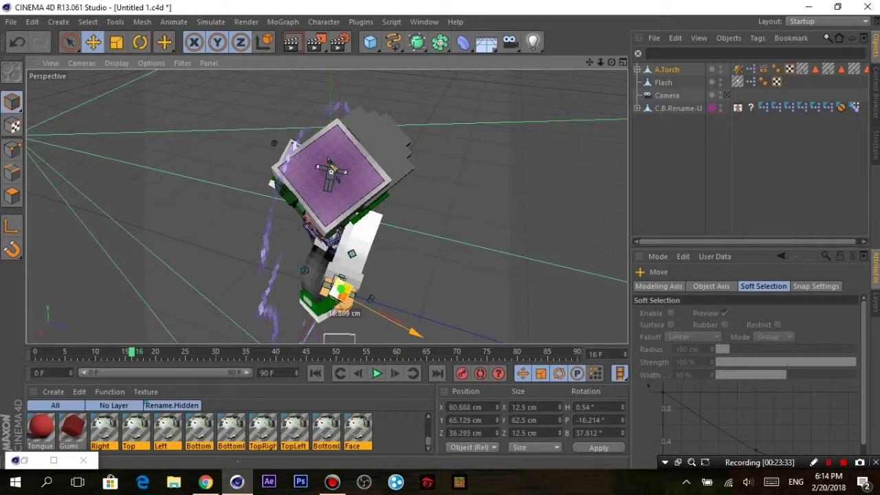
alt+drag(352, 254, 444, 251)
key(r)
mouse_move(435, 206)
mouse_down()
mouse_move(445, 201)
mouse_move(473, 215)
mouse_up()
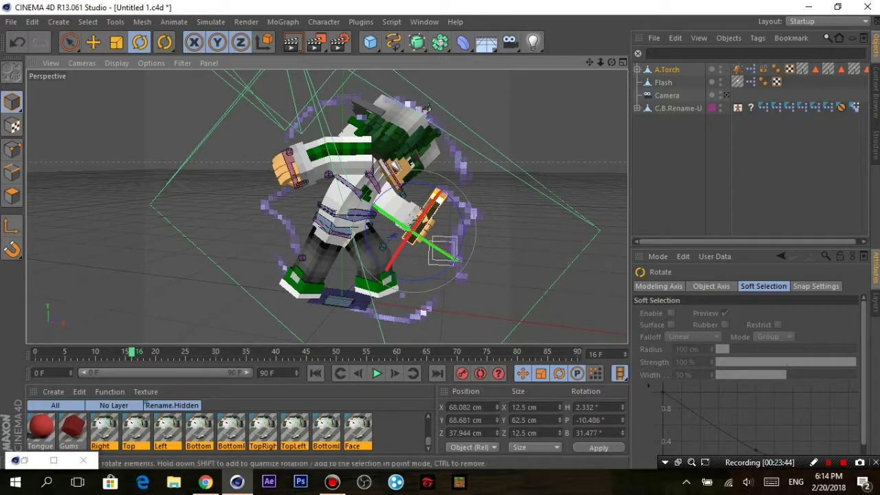
drag(441, 249, 446, 253)
key(e)
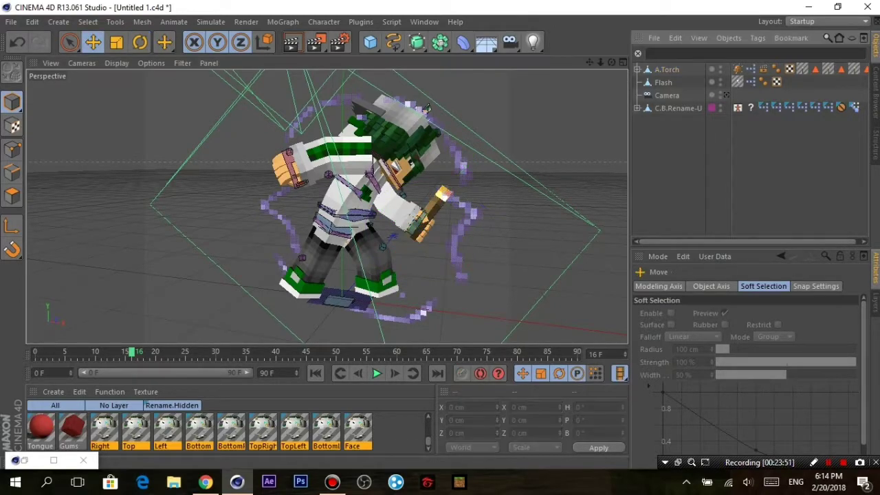
alt+drag(448, 251, 328, 207)
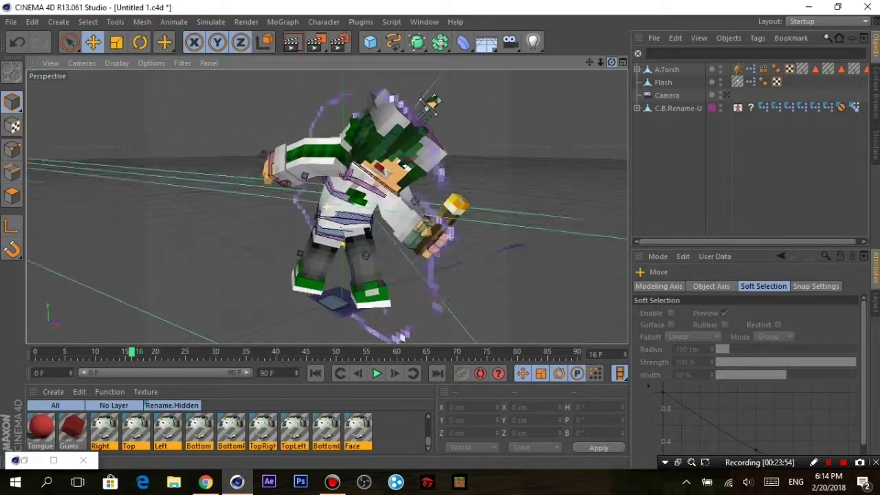
Open the Content Browser and navigate to the scmr v5 sbotedit library in the Steve Rig folder.
click(424, 22)
click(457, 88)
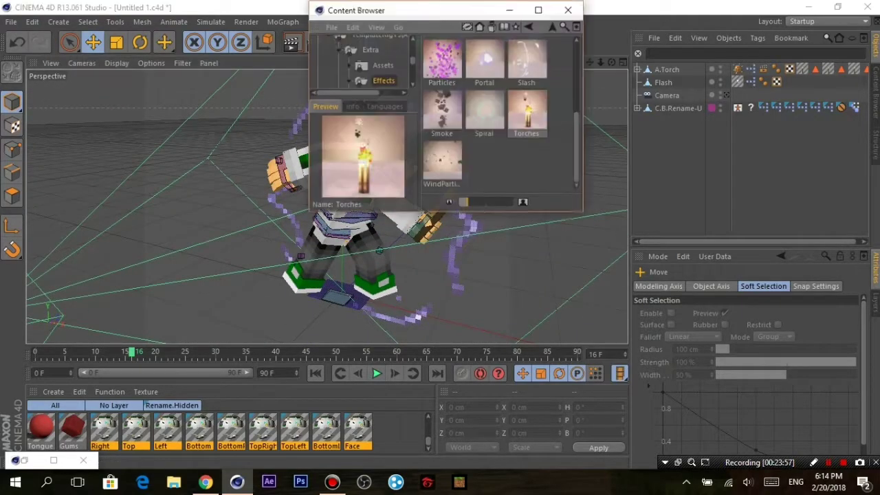
click(370, 49)
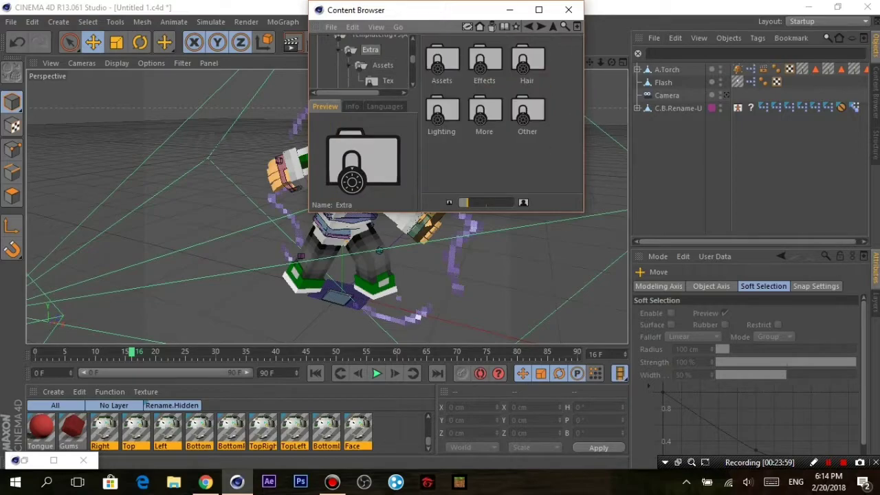
click(375, 36)
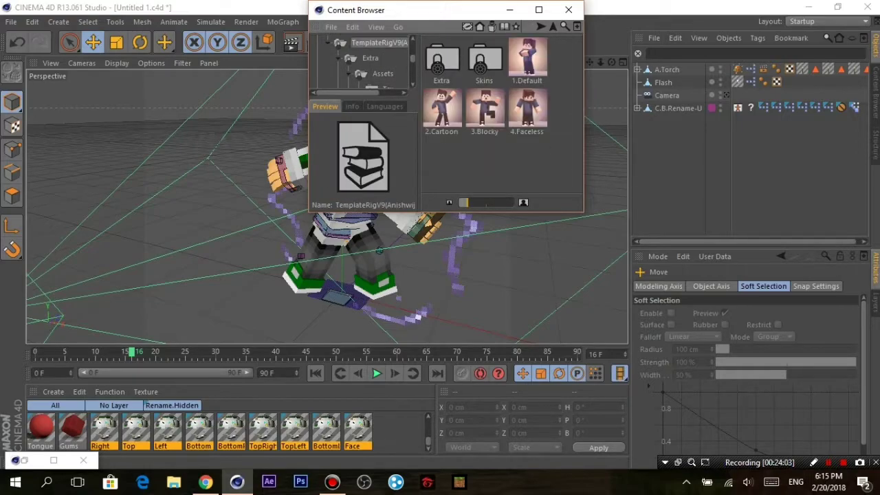
click(350, 37)
click(374, 78)
click(385, 81)
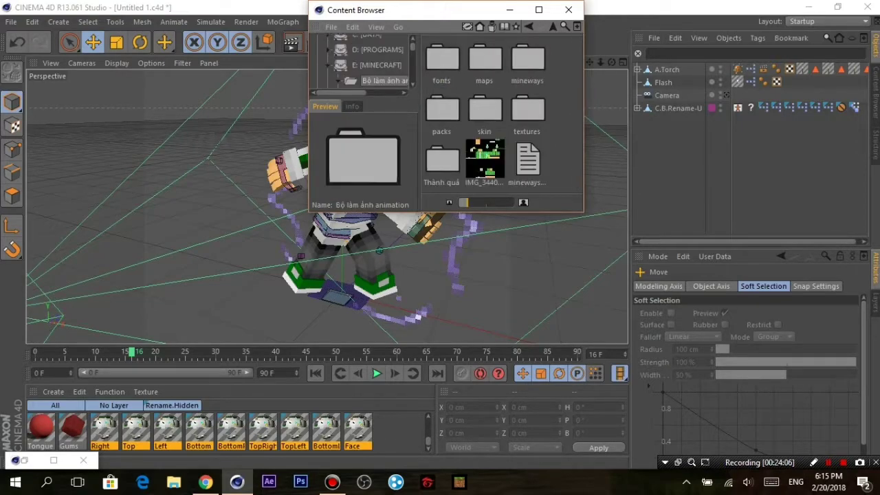
double_click(442, 110)
double_click(485, 59)
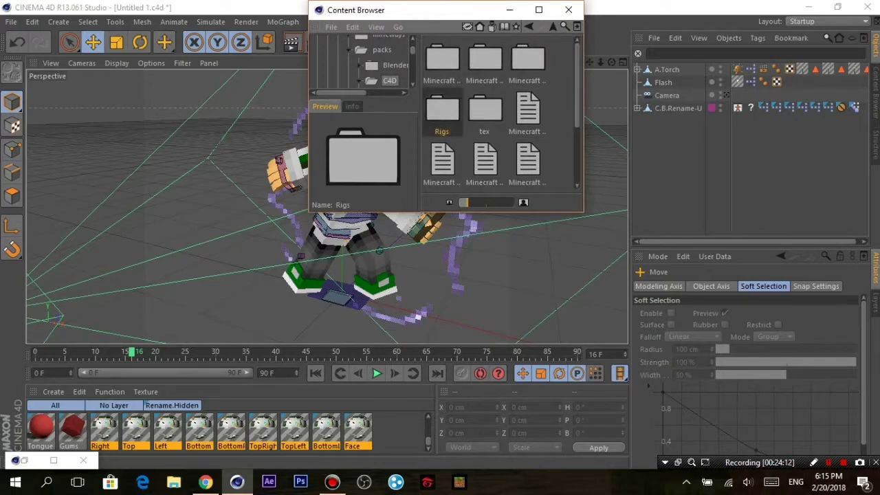
double_click(442, 110)
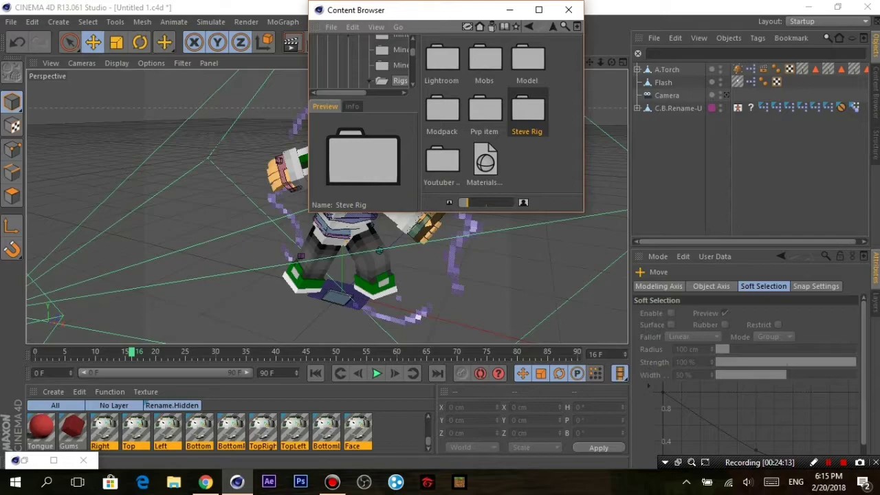
double_click(442, 110)
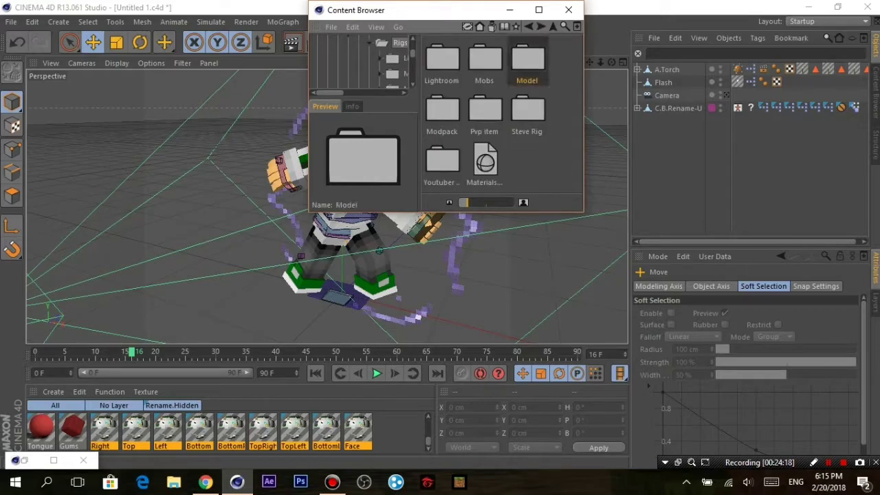
click(401, 43)
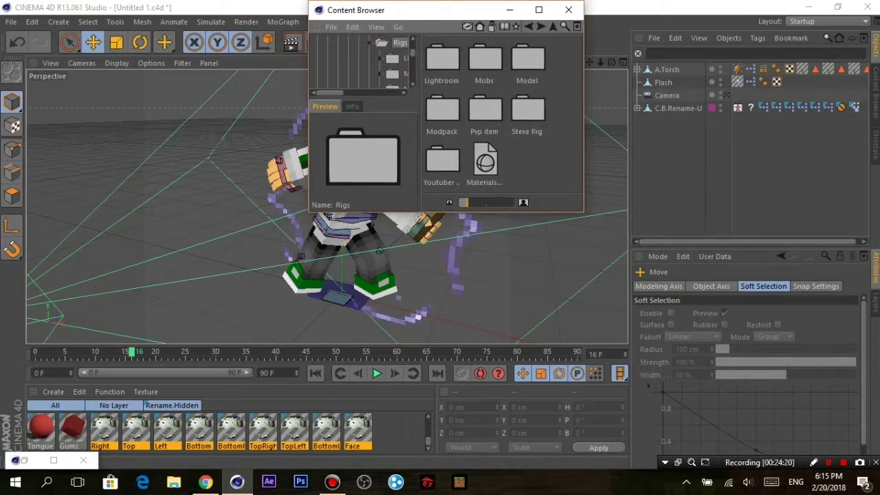
double_click(527, 110)
click(486, 164)
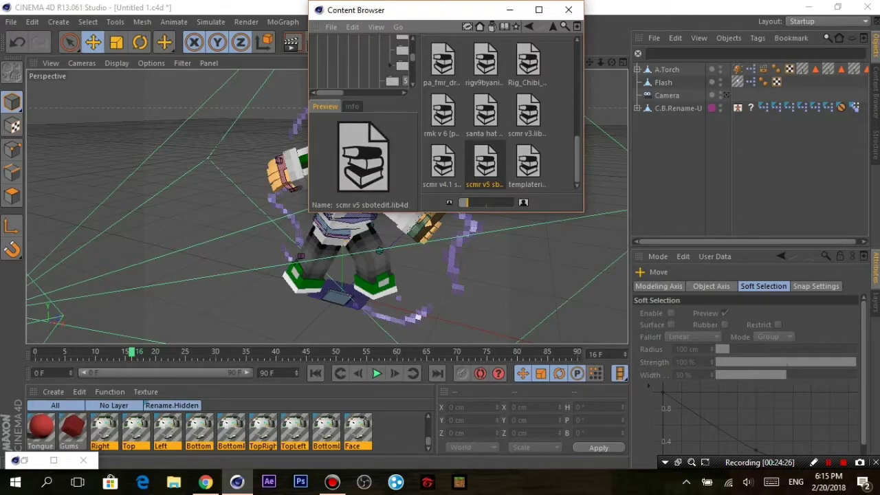
Render a quick preview, then load the Espadas set from Extras > Swords and close the browser.
key(ctrl+r)
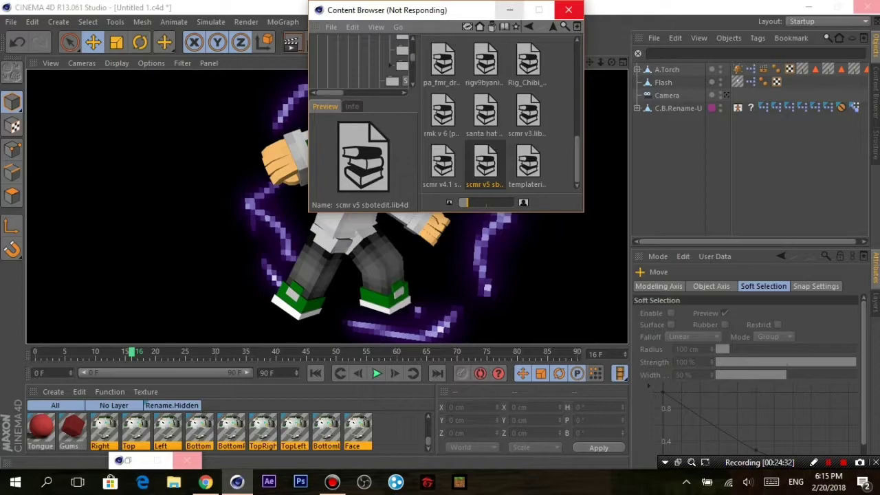
click(432, 109)
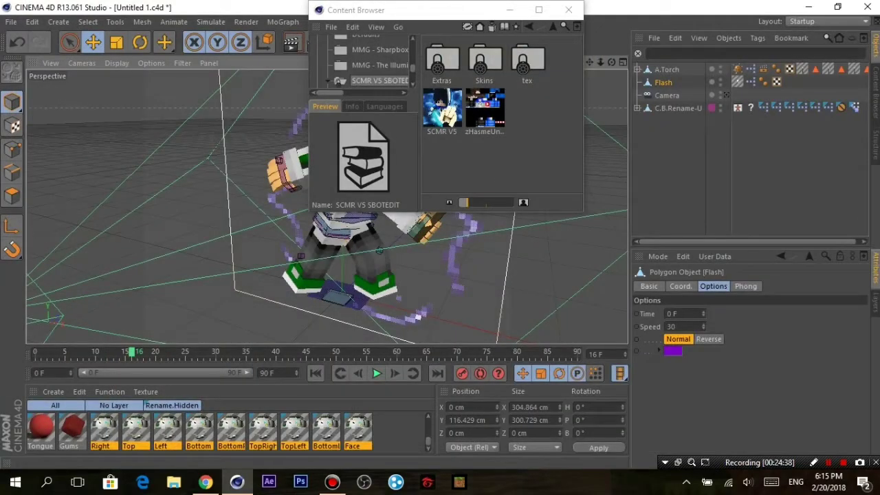
double_click(443, 62)
scroll(502, 113, down, 1)
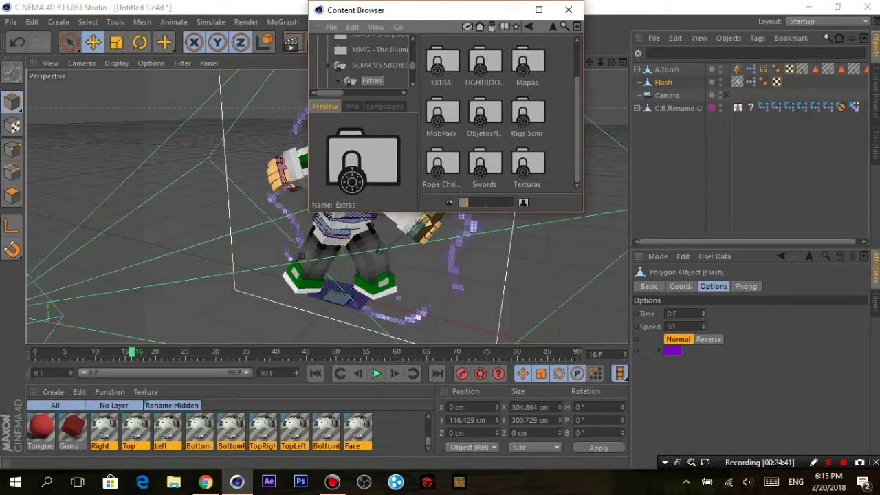
double_click(484, 165)
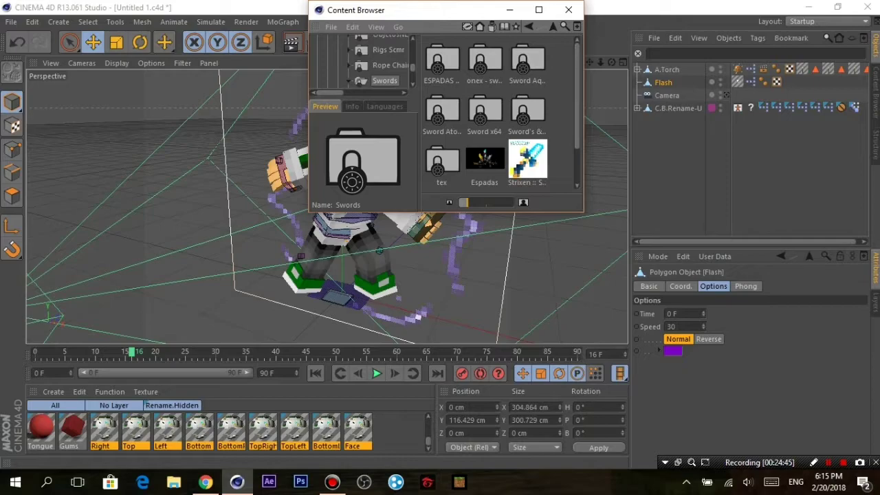
scroll(484, 160, down, 1)
click(485, 117)
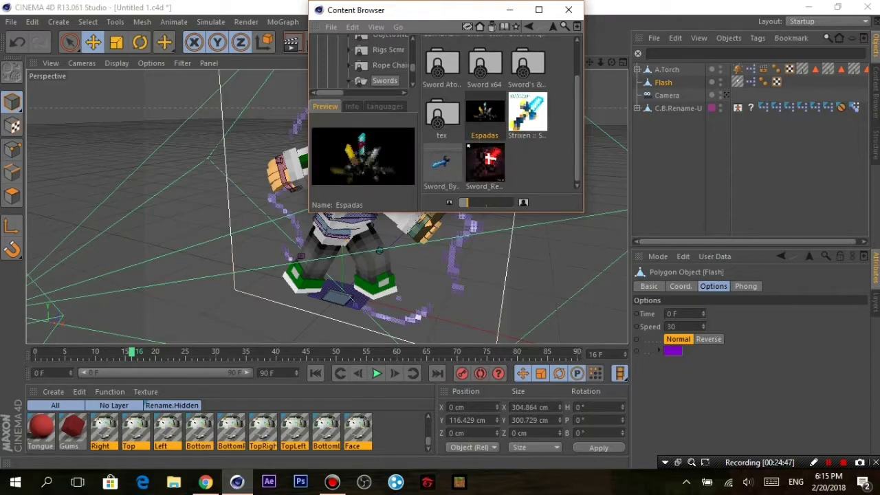
click(568, 10)
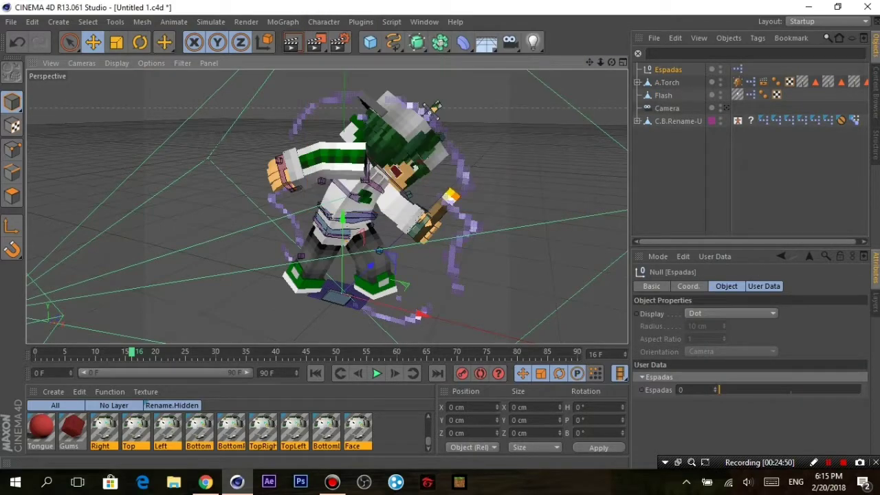
Show Espadas sword 5 at chest height, rotate it, test-render, then delete the Espadas swords.
drag(716, 389, 833, 389)
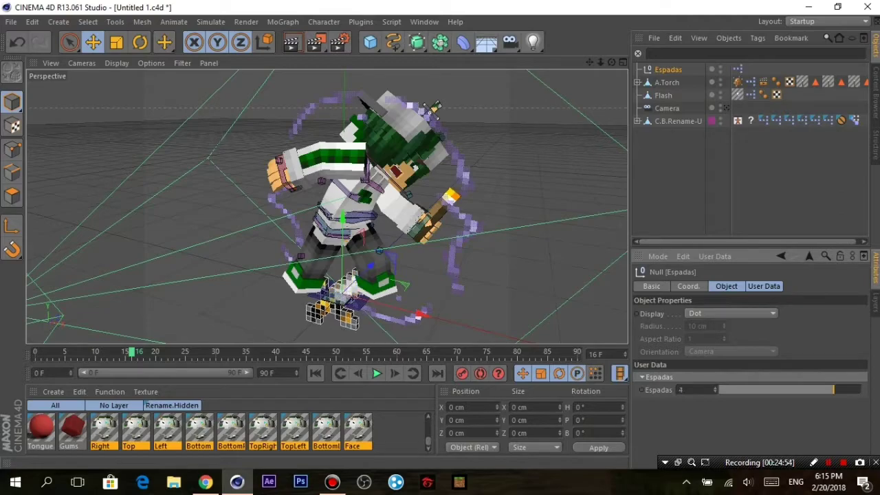
drag(342, 227, 296, 141)
key(r)
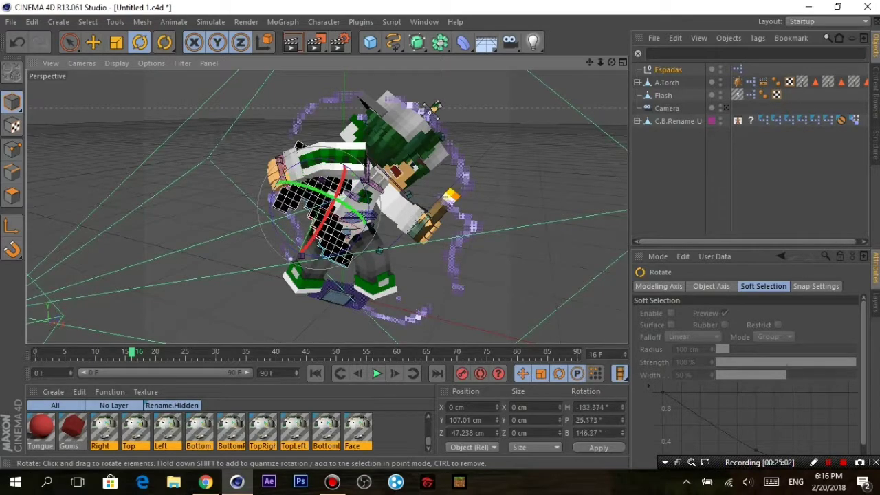
click(291, 42)
key(Return)
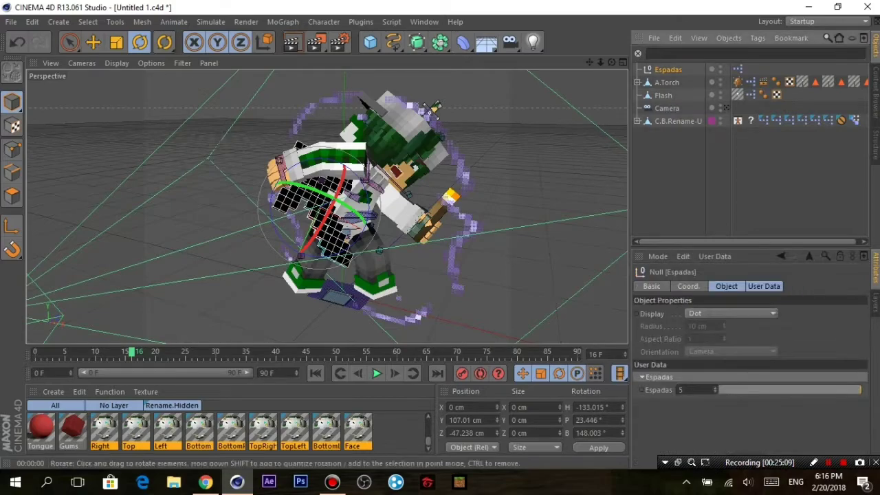
key(Delete)
Load the blue Sword_BySbot from the Content Browser's Swords folder and angle it beside the arm.
click(424, 21)
click(454, 88)
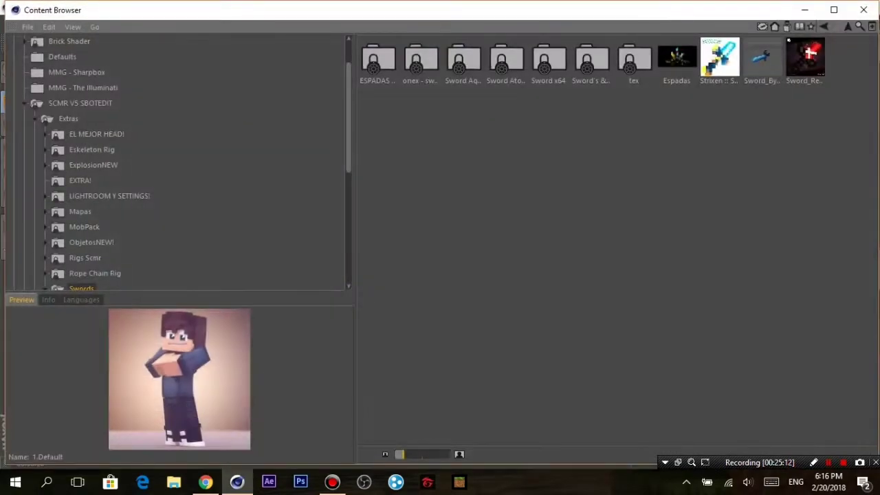
click(761, 58)
click(805, 59)
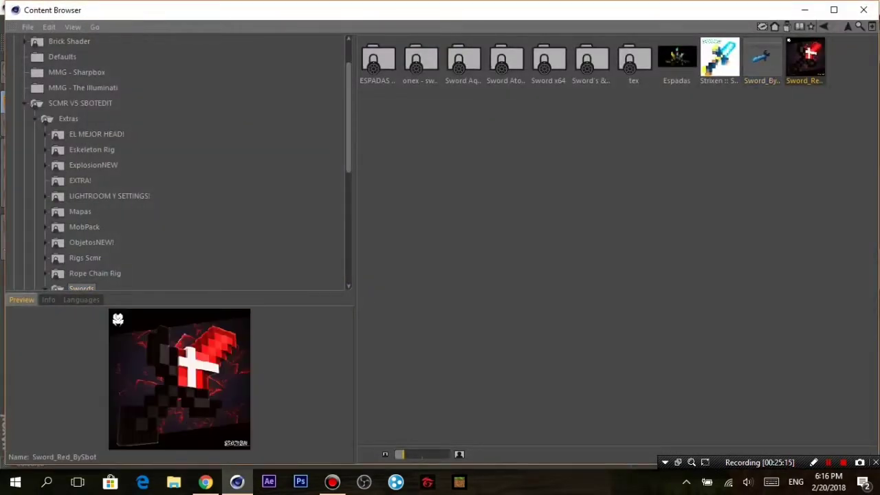
click(719, 59)
click(761, 59)
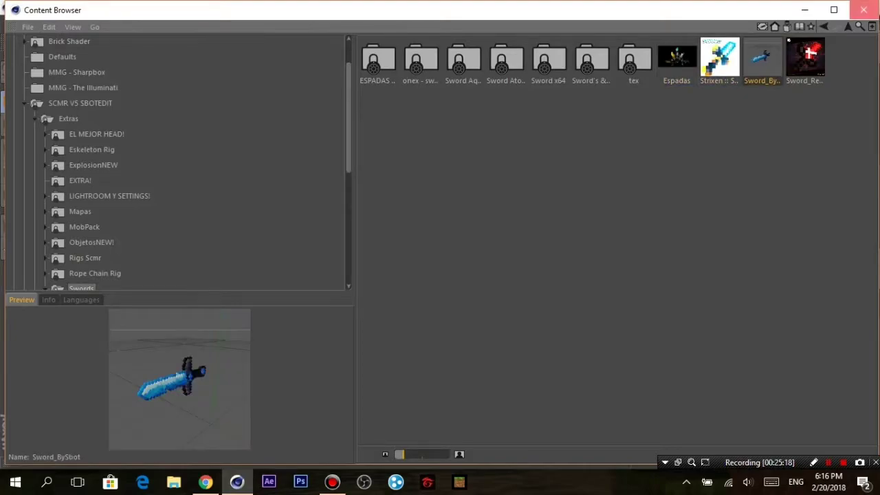
double_click(762, 58)
mouse_move(326, 247)
mouse_down()
mouse_move(316, 200)
mouse_move(358, 206)
mouse_move(330, 220)
mouse_up()
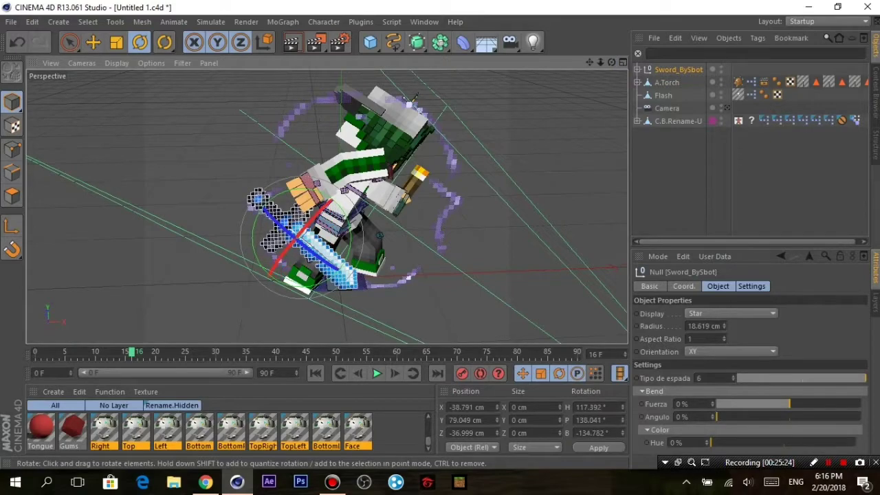
Bend the sword blade with the Bend strength setting and move it up and right.
click(752, 286)
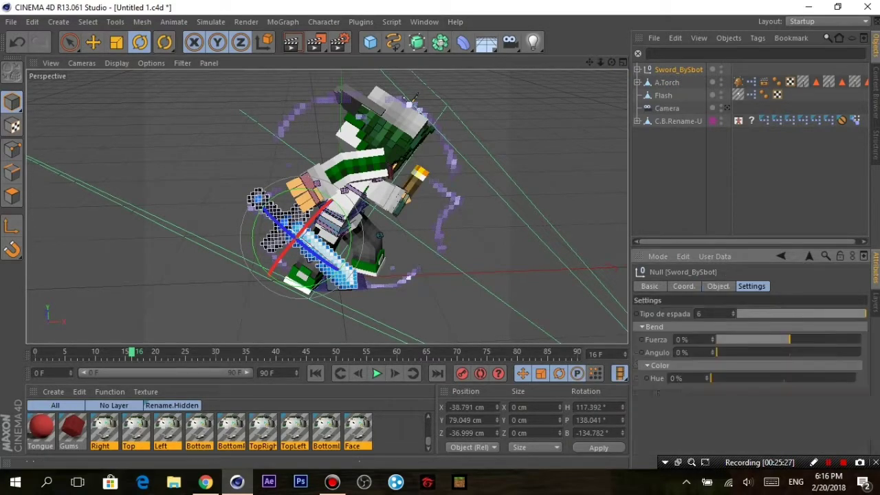
drag(789, 339, 769, 339)
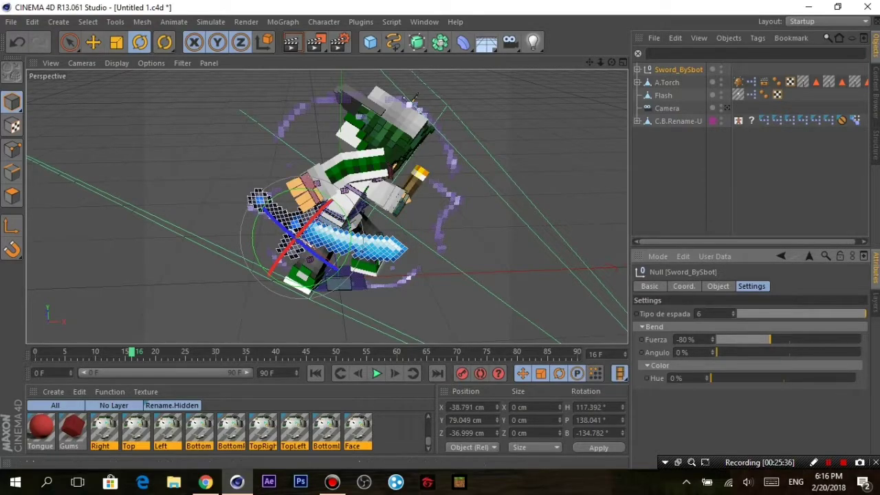
alt+drag(414, 102, 385, 110)
click(93, 42)
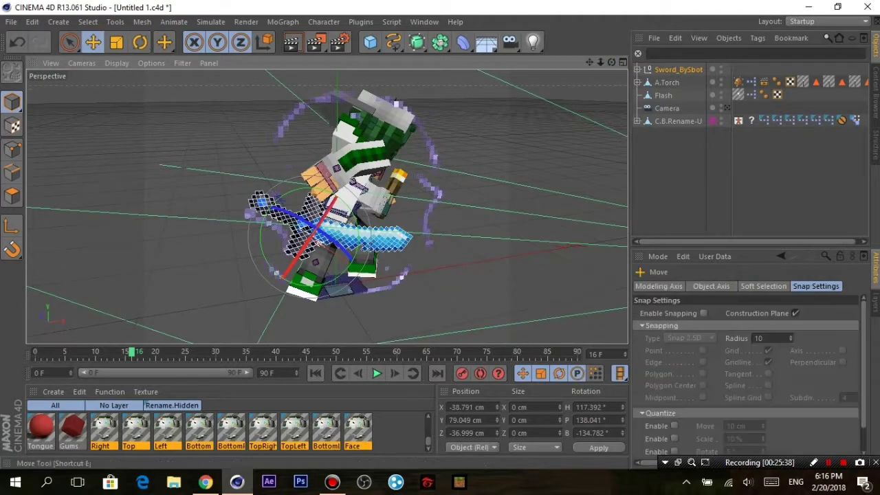
drag(330, 227, 385, 171)
Rotate and reposition the hand so it meets the sword.
click(116, 42)
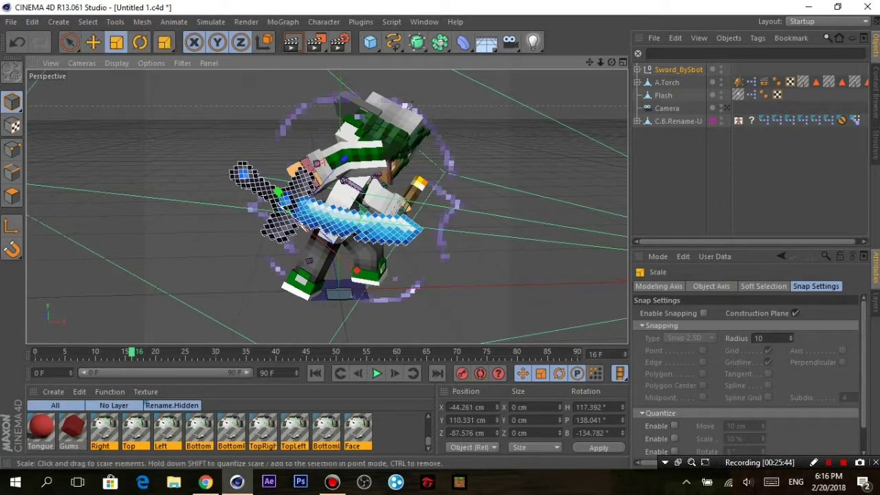
mouse_move(275, 206)
alt+mouse_down()
mouse_move(403, 198)
mouse_move(371, 207)
mouse_move(416, 98)
alt+mouse_up()
key(e)
key(r)
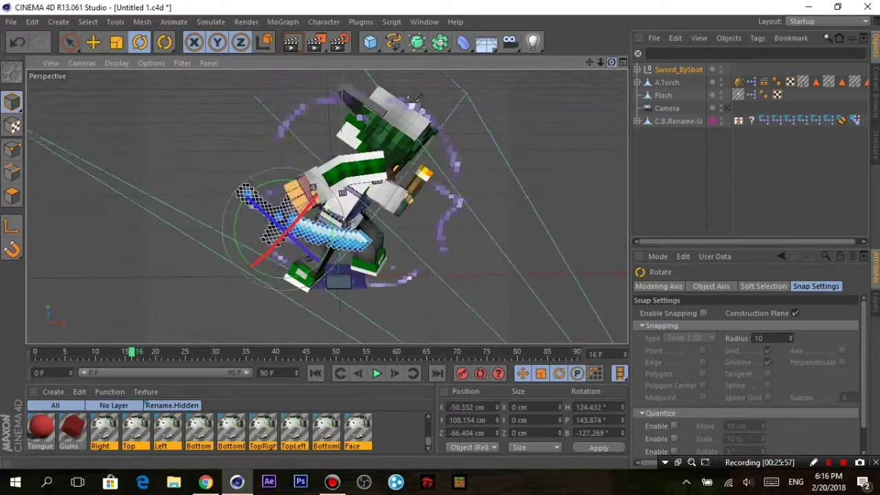
drag(302, 206, 333, 206)
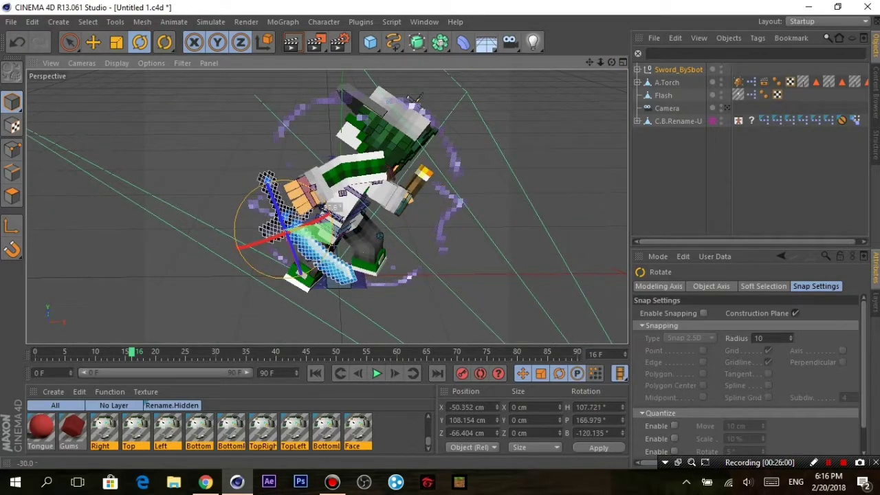
key(e)
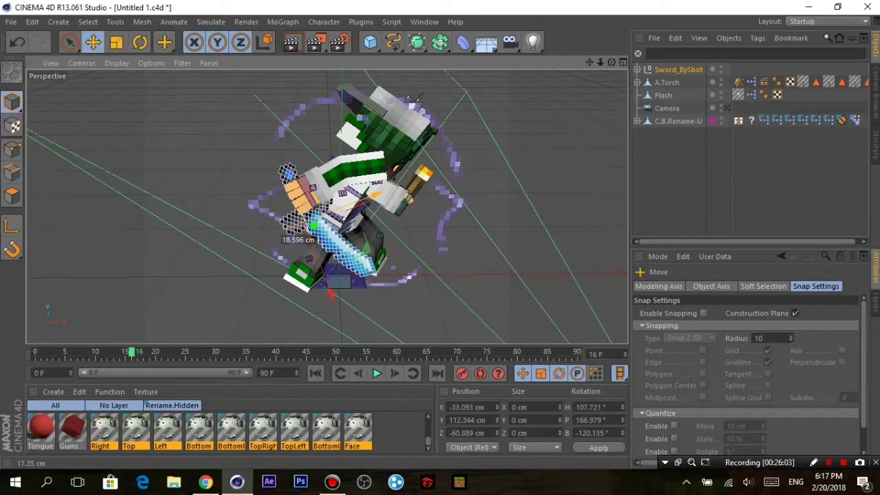
mouse_move(415, 98)
alt+mouse_down()
mouse_move(426, 105)
mouse_move(182, 338)
mouse_move(426, 108)
alt+mouse_up()
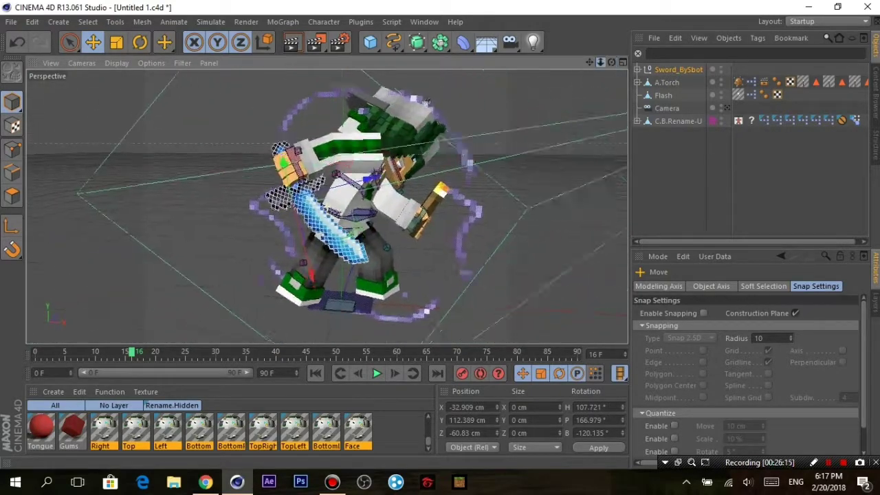
Select the right-hand finger controller, then set the sword group's bend strength to -80%.
scroll(427, 108, up, 3)
scroll(426, 108, up, 3)
mouse_move(395, 253)
alt+mouse_down()
mouse_move(327, 207)
mouse_move(277, 188)
alt+mouse_up()
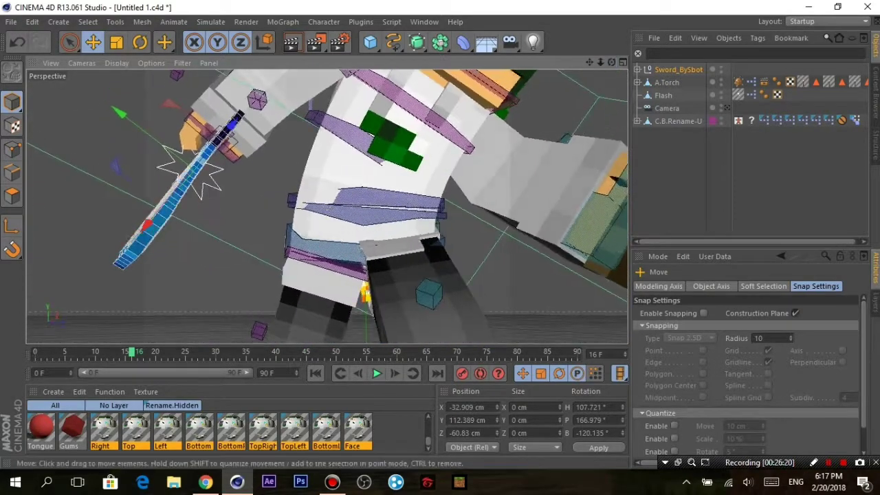
click(277, 188)
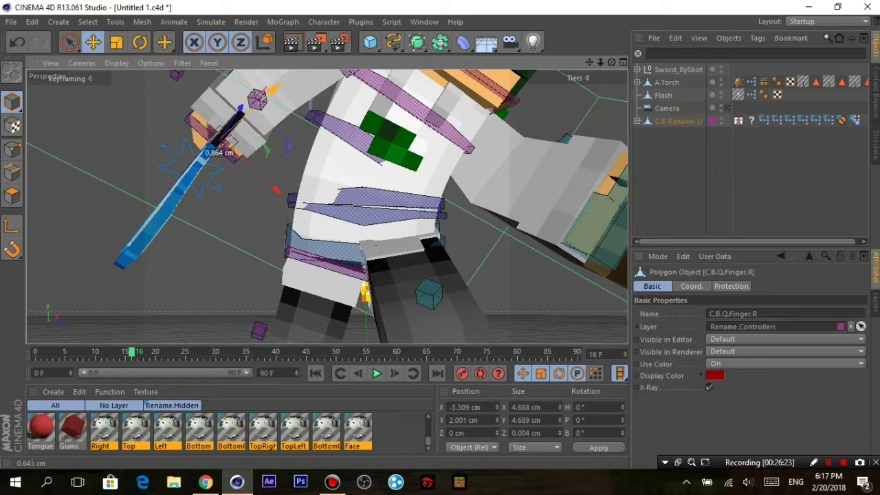
mouse_move(375, 244)
alt+mouse_down()
mouse_move(327, 206)
mouse_move(297, 200)
alt+mouse_up()
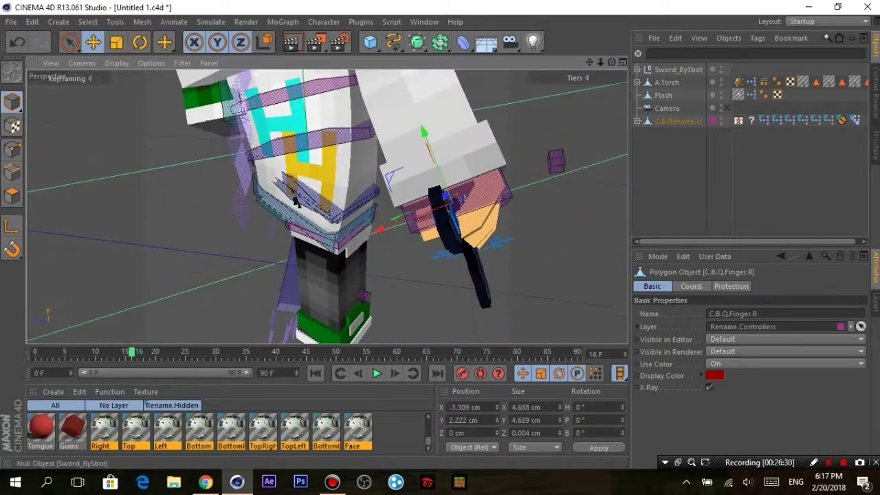
click(468, 247)
mouse_move(472, 251)
mouse_down()
mouse_move(446, 249)
mouse_move(474, 242)
mouse_up()
mouse_move(297, 201)
alt+mouse_down()
mouse_move(395, 212)
mouse_move(328, 75)
alt+mouse_up()
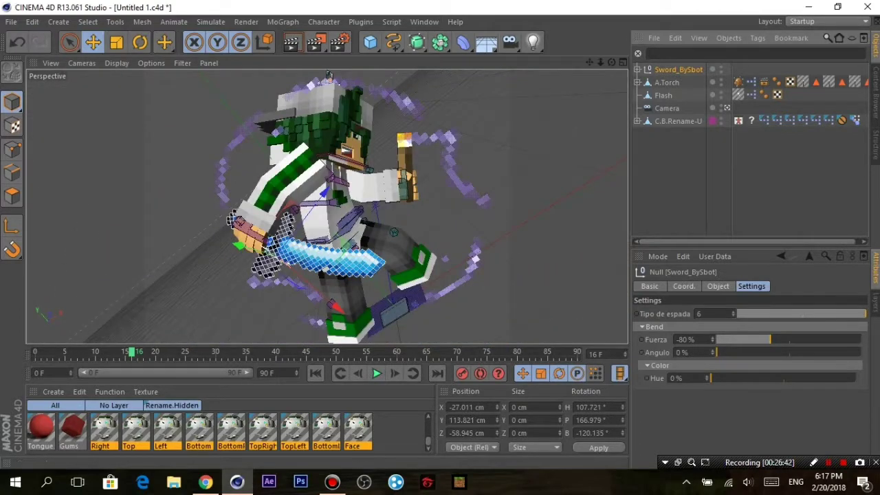
Set the render output size to 1280 by 720 in Render Settings.
click(339, 42)
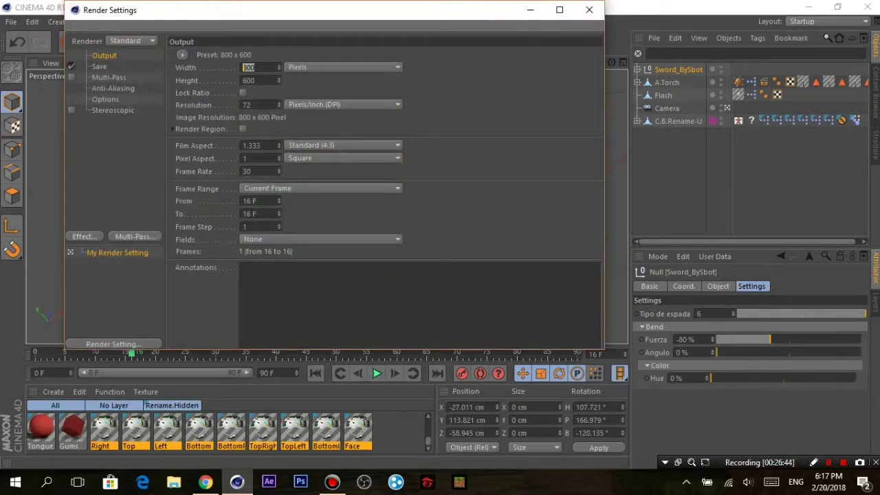
text(0)
key(Tab)
text(7)
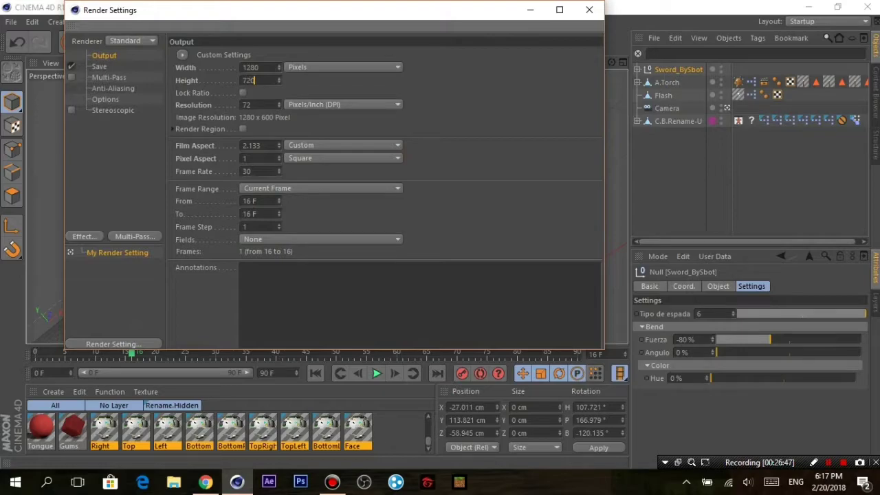
click(112, 88)
click(303, 55)
click(302, 81)
click(105, 99)
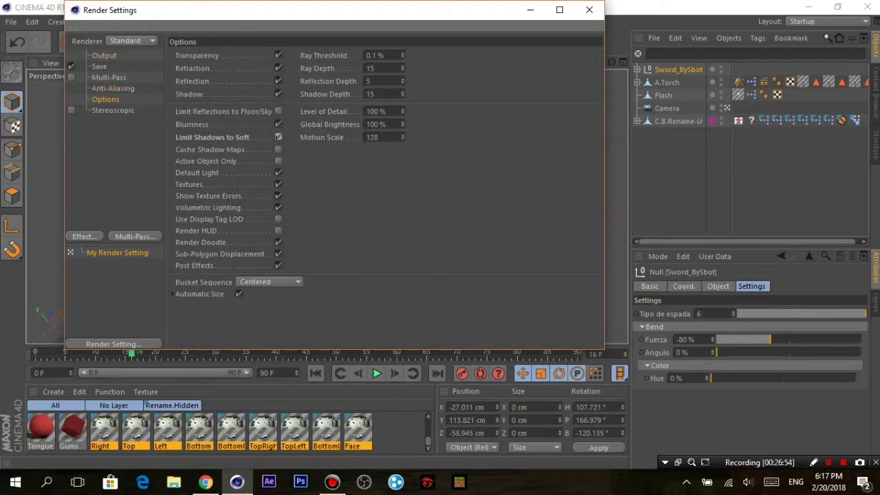
Add Ambient Occlusion and Depth of Field render effects, then select the scene camera.
click(84, 236)
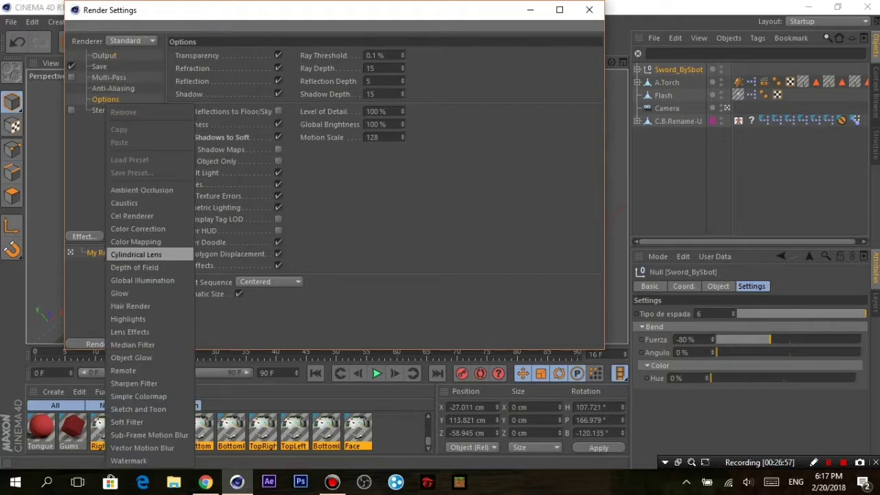
click(138, 215)
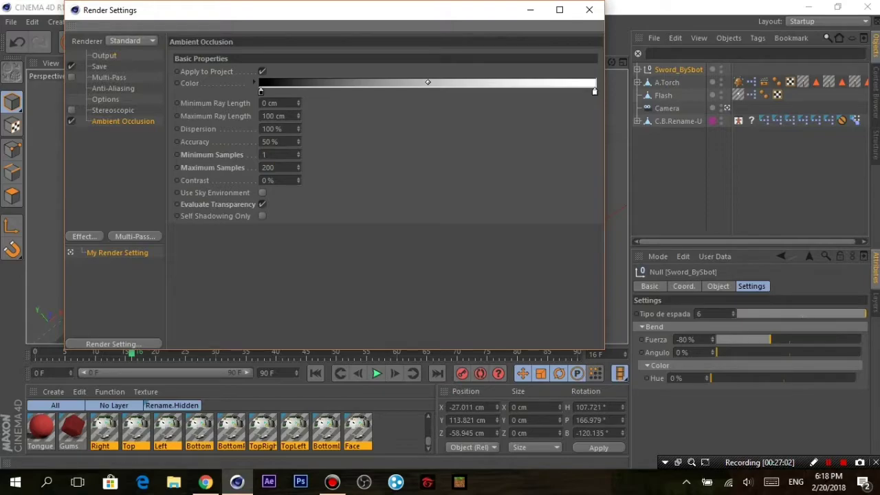
right_click(108, 280)
click(134, 268)
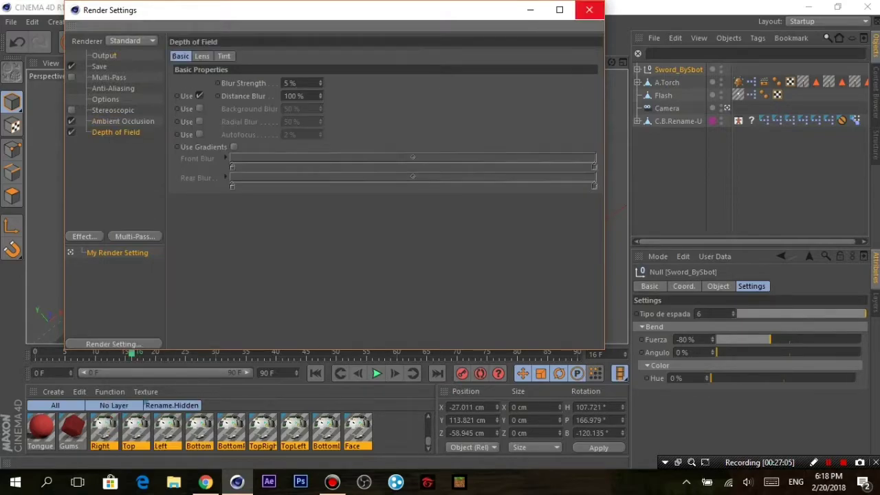
click(589, 10)
alt+drag(330, 206, 329, 78)
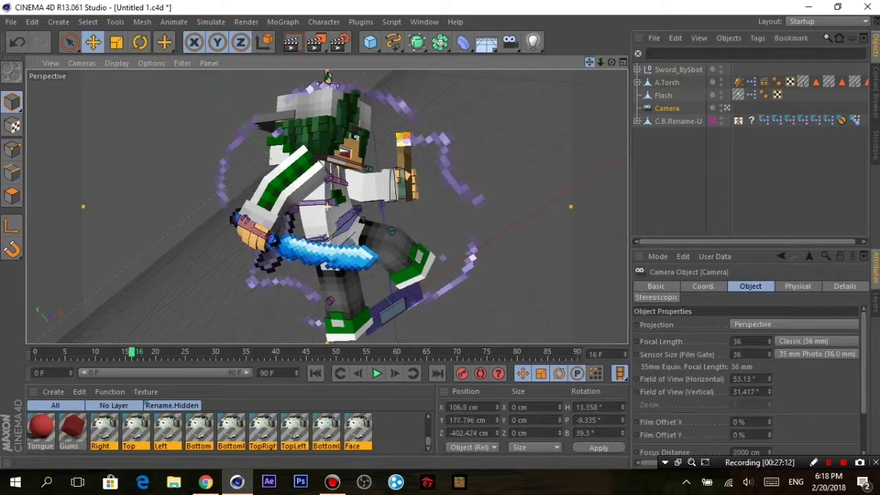
alt+drag(329, 78, 327, 74)
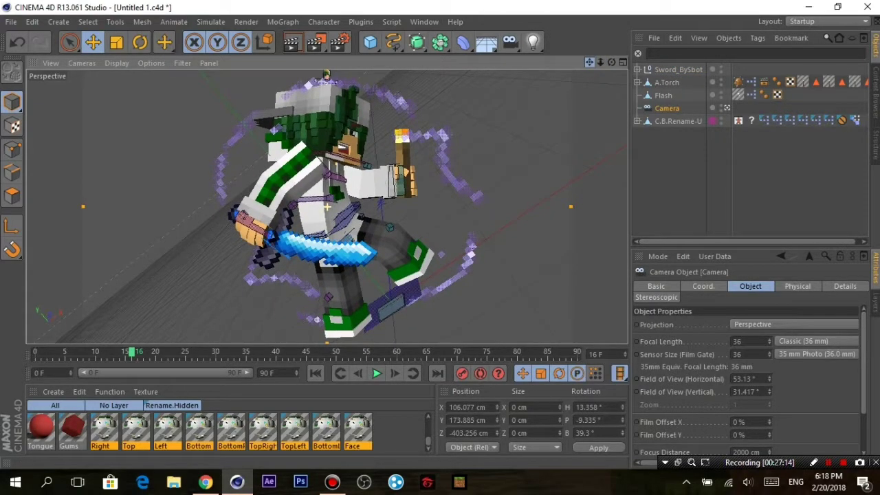
Stop a test render and set the saved image format to PNG in Render Settings.
click(315, 42)
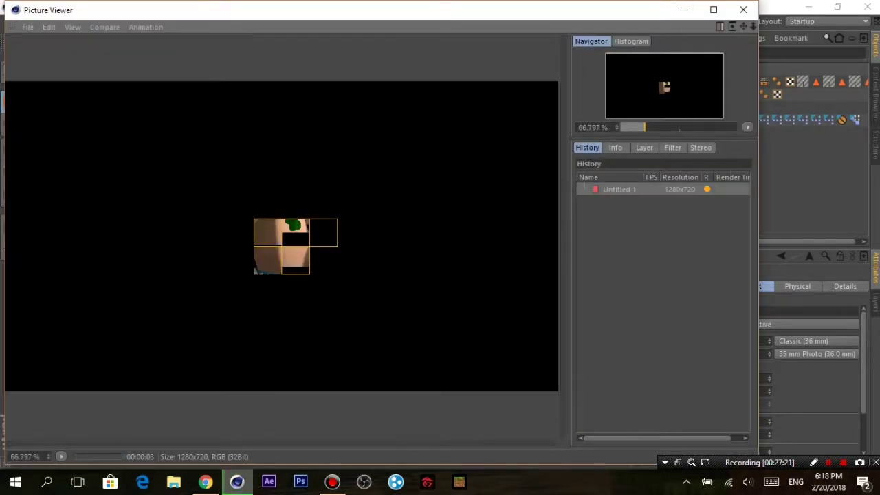
click(743, 10)
click(447, 284)
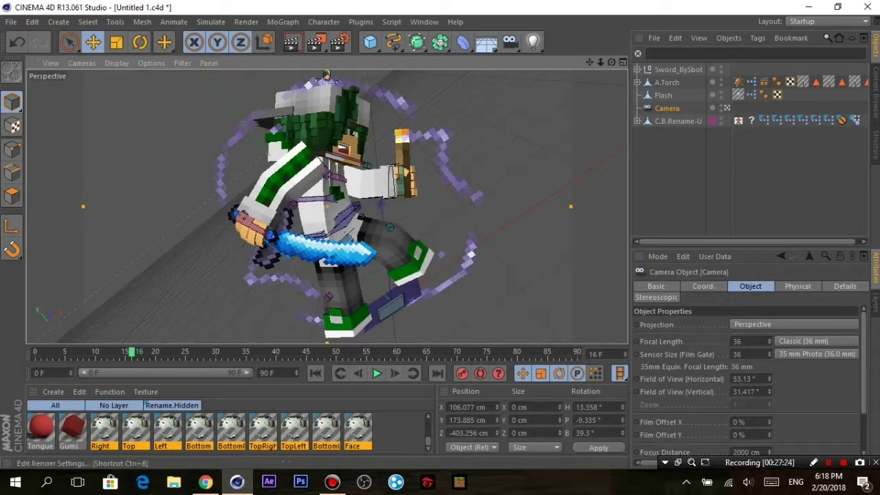
key(ctrl+b)
click(99, 66)
click(319, 91)
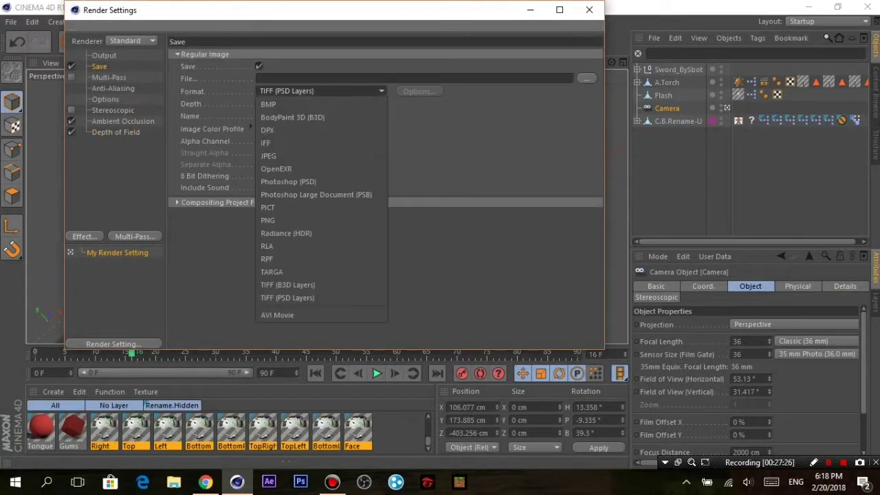
click(268, 220)
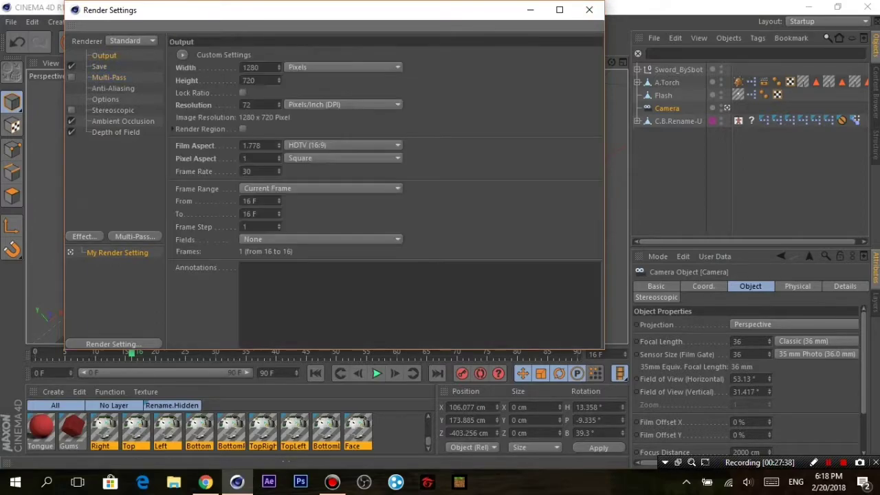
click(589, 10)
Render the frame again to the Picture Viewer, discarding the earlier render, and minimize it.
click(315, 42)
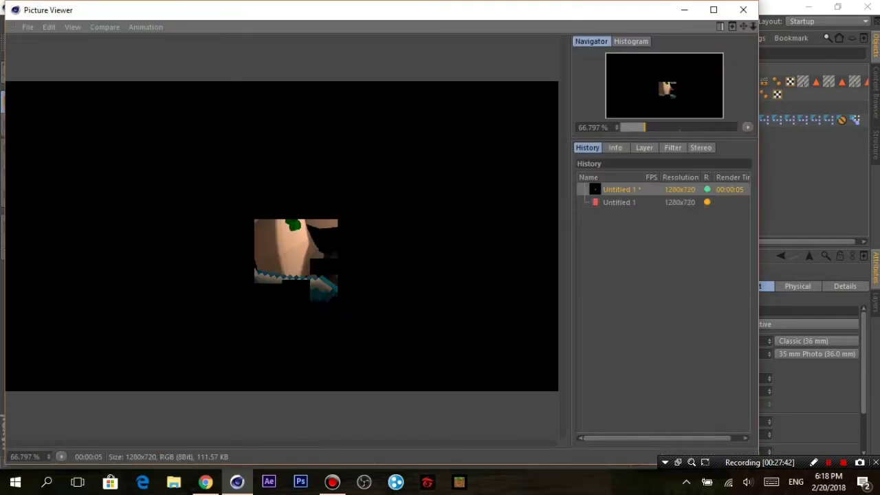
key(Return)
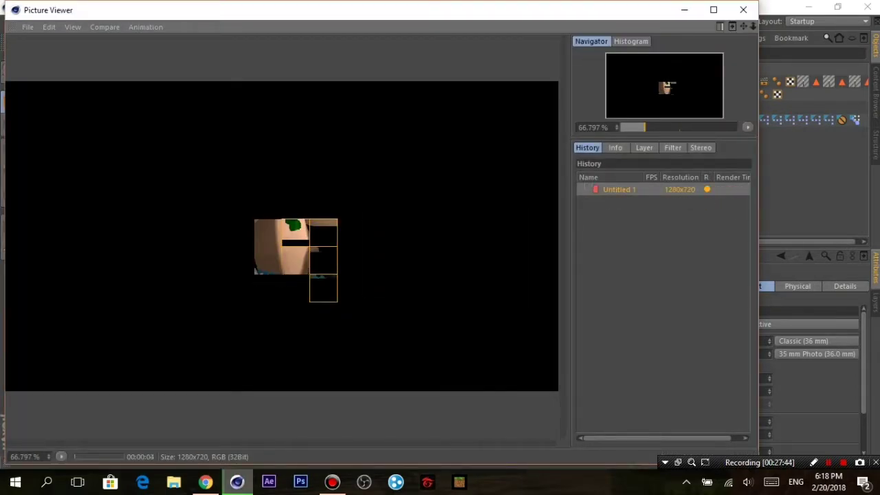
click(684, 10)
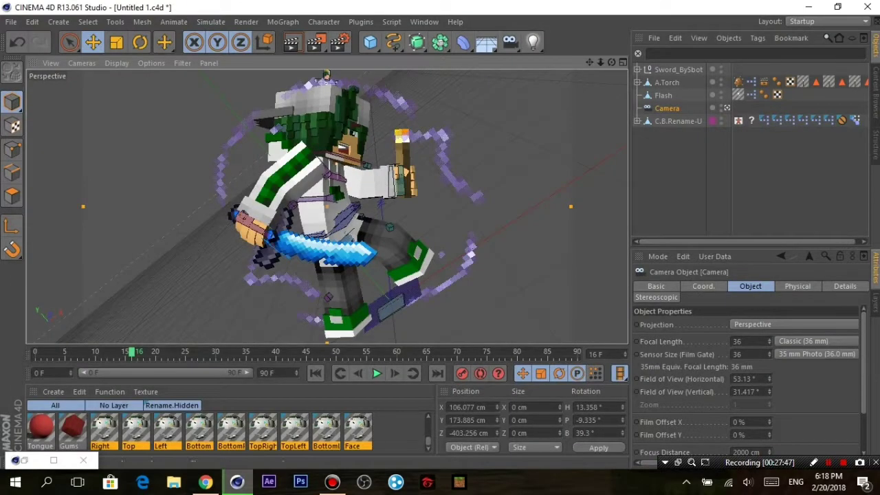
Delete the scene camera, the A.Torch and Flash objects, and the ten Torch-to-Flash materials.
key(Delete)
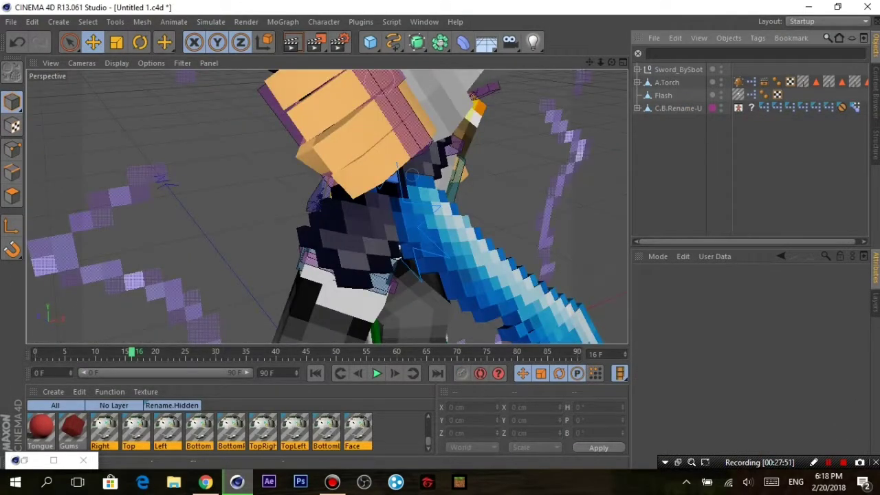
alt+drag(398, 246, 342, 333)
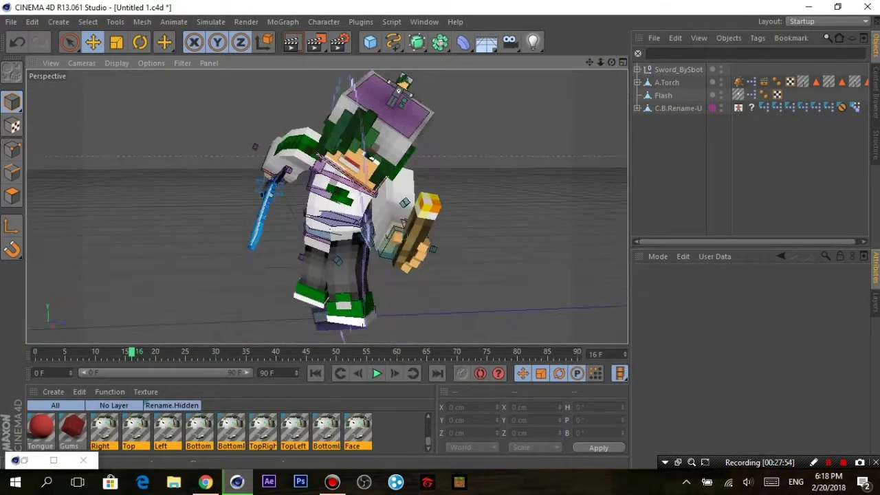
click(666, 81)
key(Delete)
click(664, 82)
key(Delete)
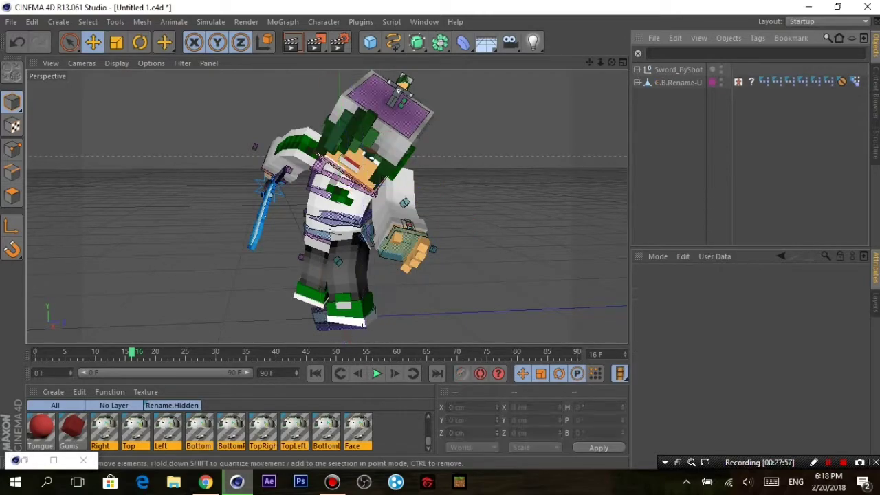
scroll(227, 430, up, 3)
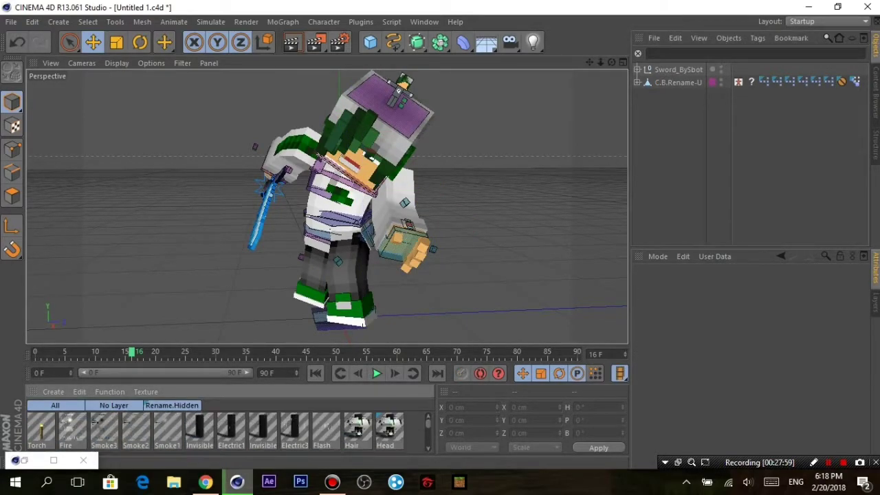
drag(31, 416, 334, 444)
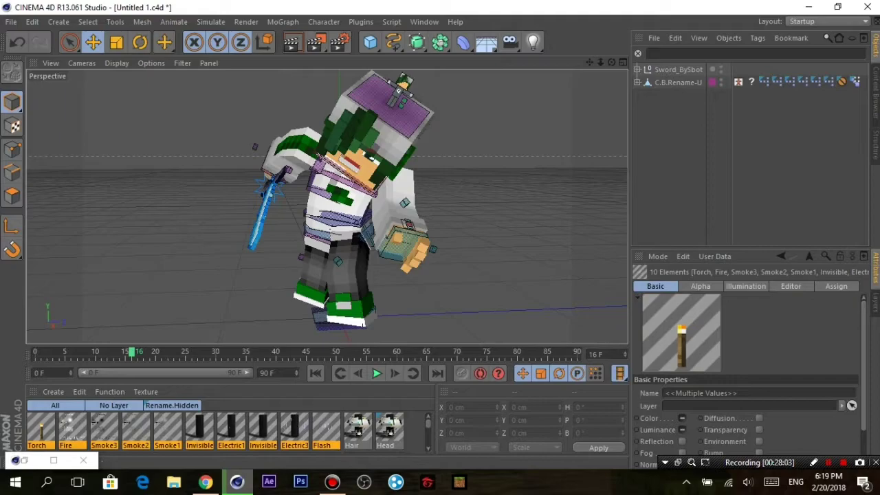
key(Delete)
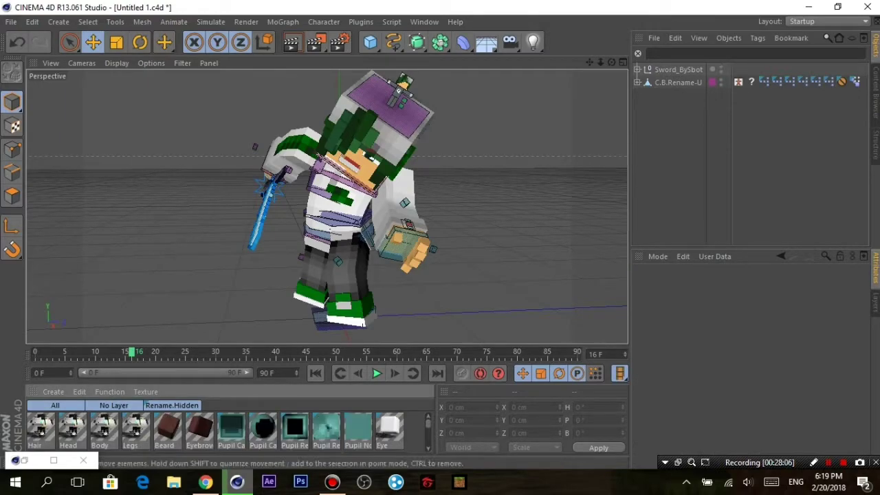
Raise the left arm goal C.B.Arm.L.Goal to Y 86.094 cm.
click(677, 70)
mouse_move(399, 207)
alt+mouse_down()
mouse_move(327, 206)
mouse_move(316, 227)
alt+mouse_up()
click(316, 258)
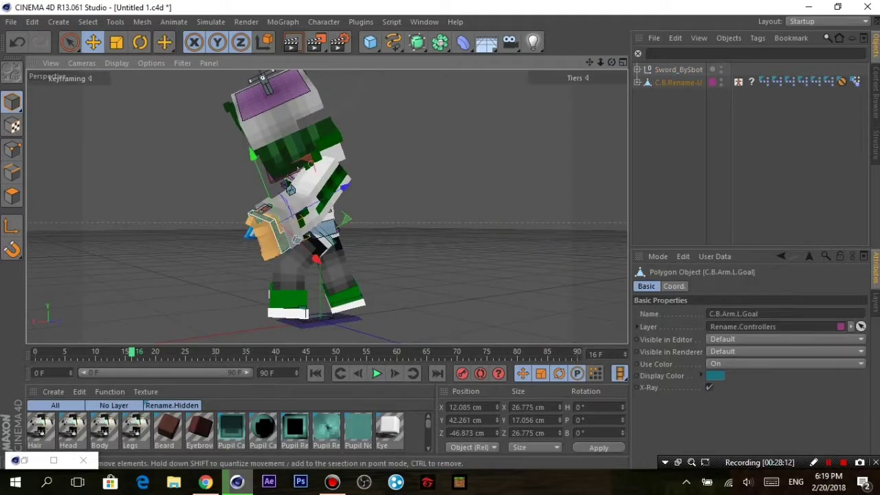
mouse_move(316, 259)
mouse_down()
mouse_move(380, 129)
mouse_move(414, 81)
mouse_up()
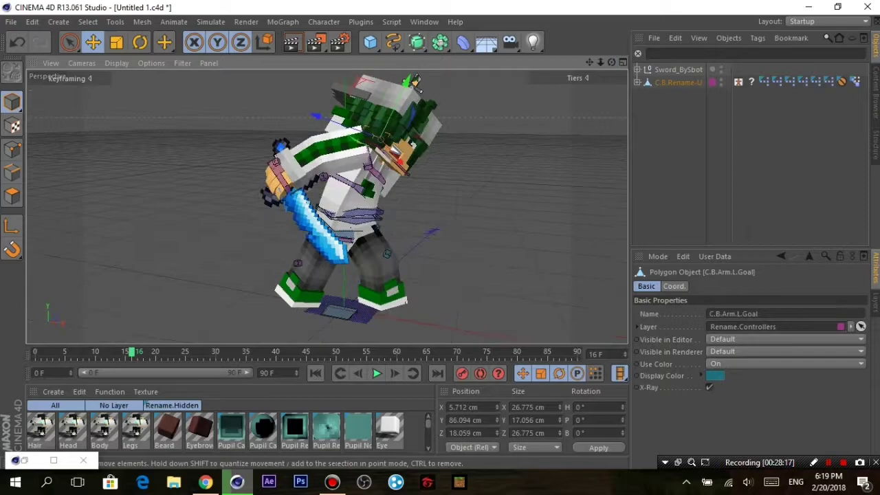
click(415, 81)
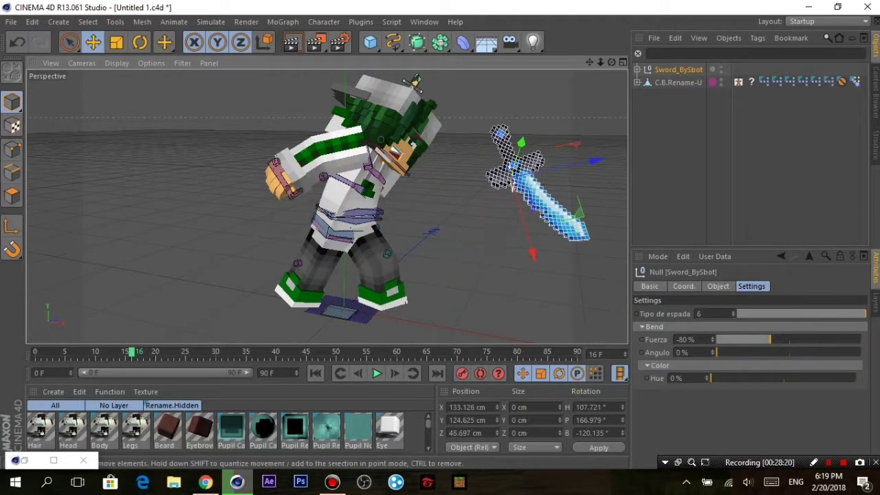
Turn the character rig and twist the torso via C.B.Body2, undoing a whole-body rotation.
key(r)
mouse_move(415, 81)
mouse_down()
mouse_move(450, 48)
mouse_move(440, 93)
mouse_up()
drag(385, 207, 275, 213)
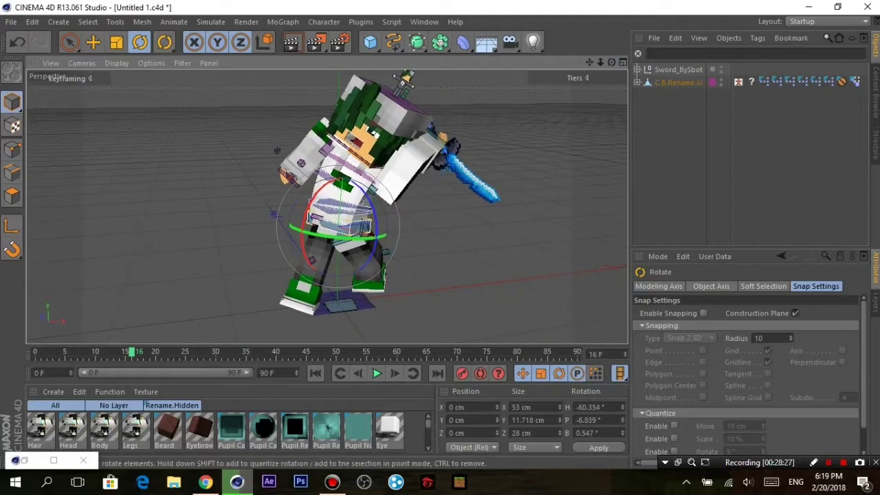
click(336, 199)
drag(337, 199, 386, 172)
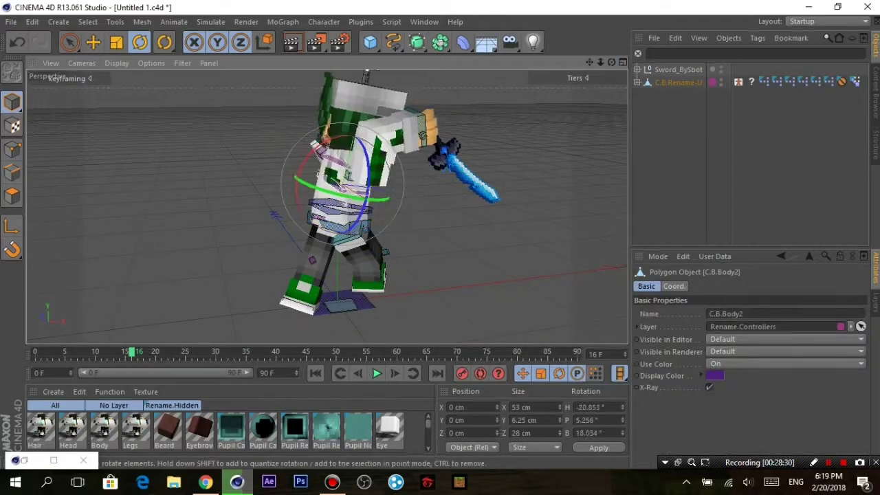
drag(395, 77, 307, 75)
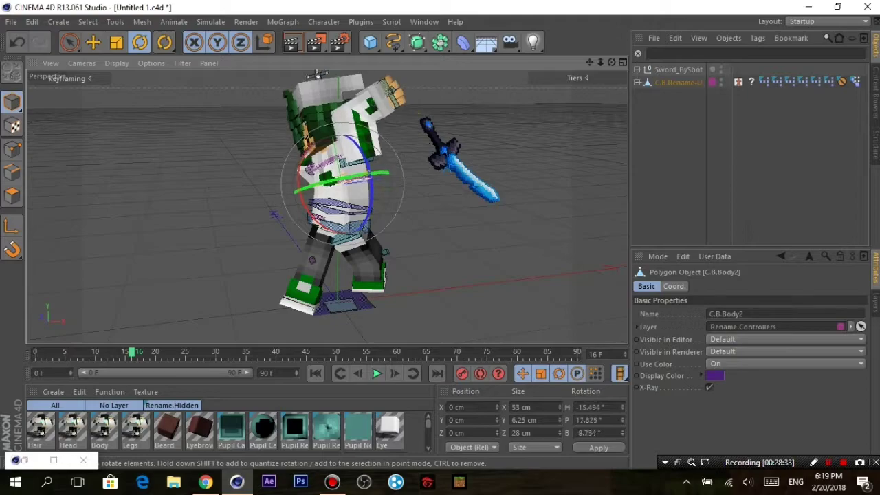
click(344, 234)
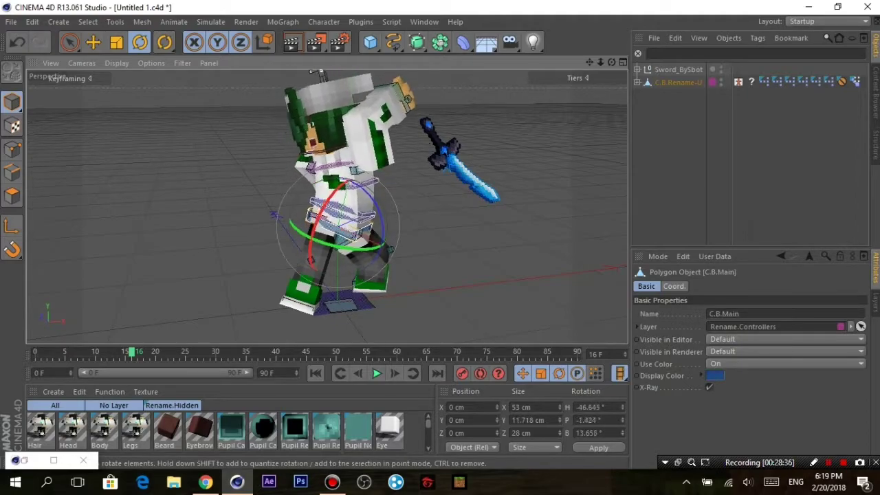
drag(344, 234, 318, 71)
key(ctrl+z)
key(ctrl+z)
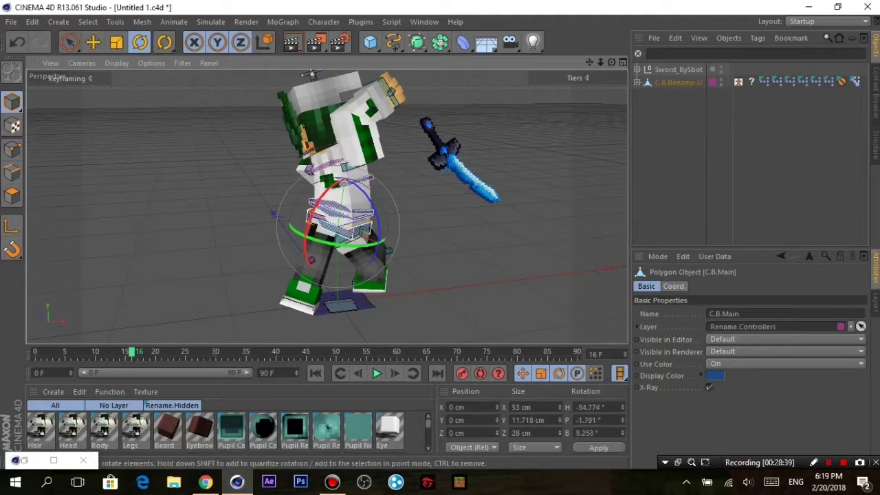
drag(312, 75, 308, 74)
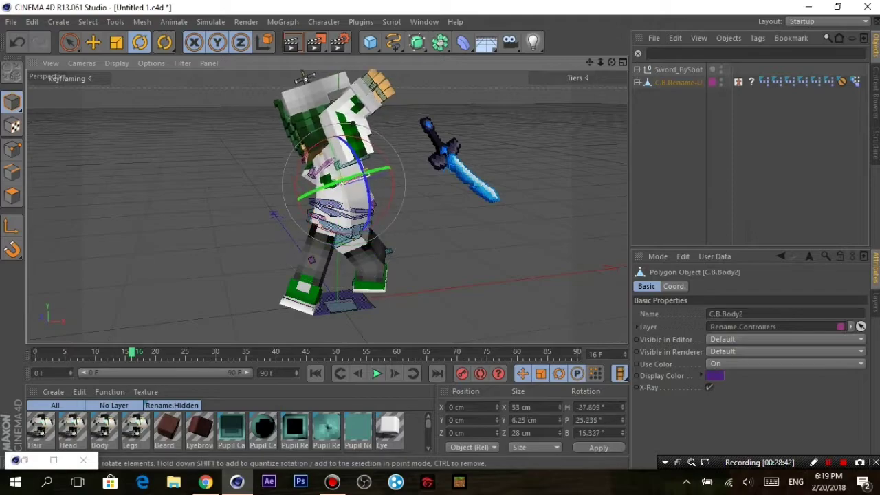
Pose the right foot goal C.B.Leg.R.Goal, rotating it and shifting it about 6 cm.
key(ctrl+z)
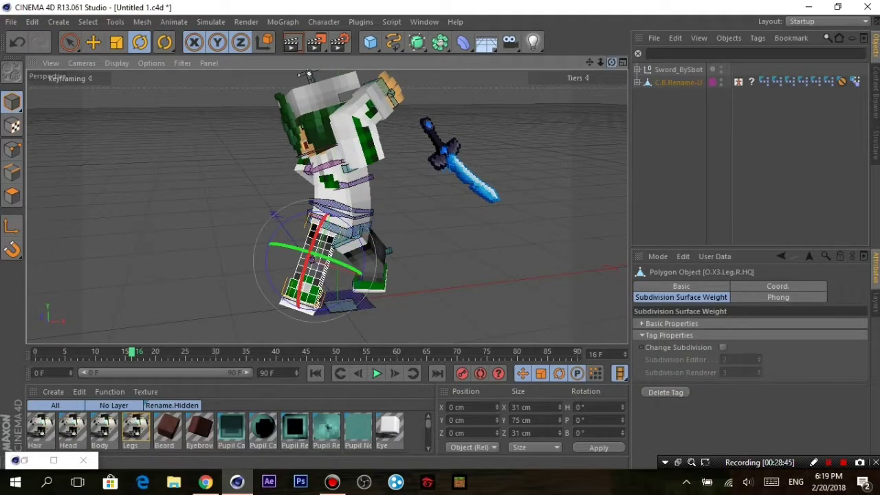
key(ctrl+z)
key(ctrl+z)
key(ctrl+z)
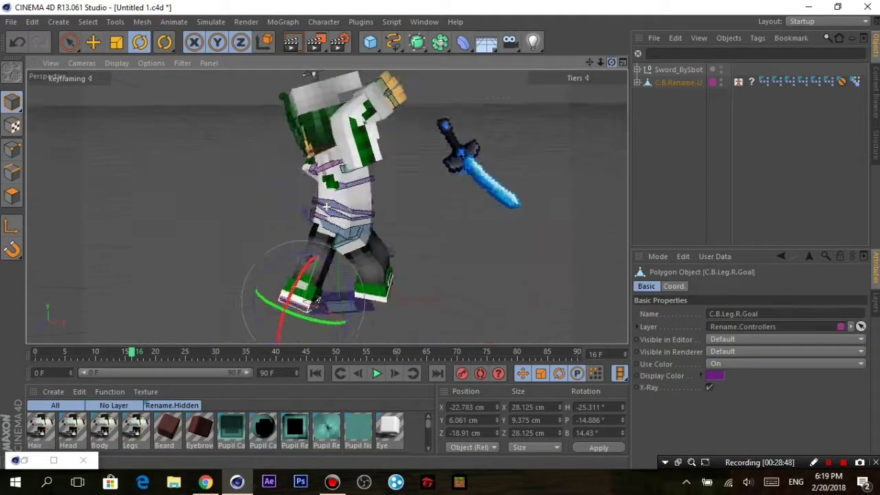
key(ctrl+z)
drag(259, 296, 235, 299)
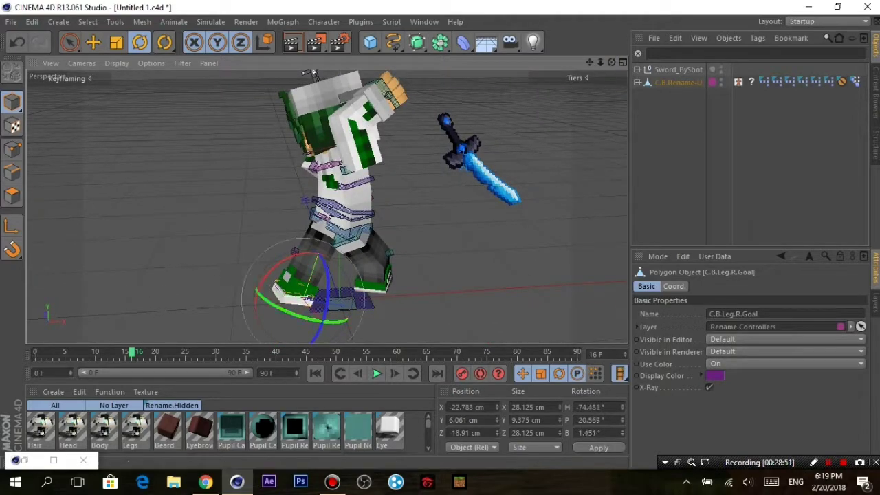
key(e)
mouse_move(296, 292)
mouse_down()
mouse_move(303, 275)
mouse_move(357, 275)
mouse_move(268, 294)
mouse_up()
alt+drag(303, 206, 358, 206)
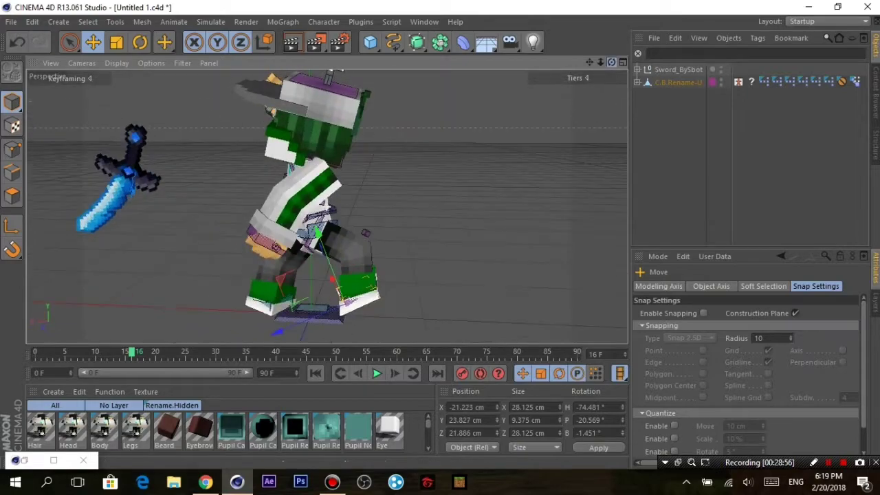
key(r)
drag(358, 275, 344, 261)
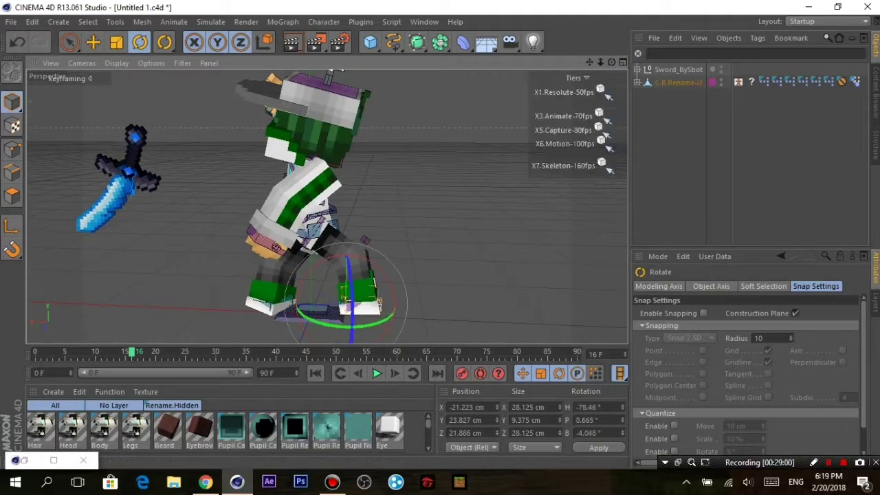
alt+drag(302, 206, 371, 206)
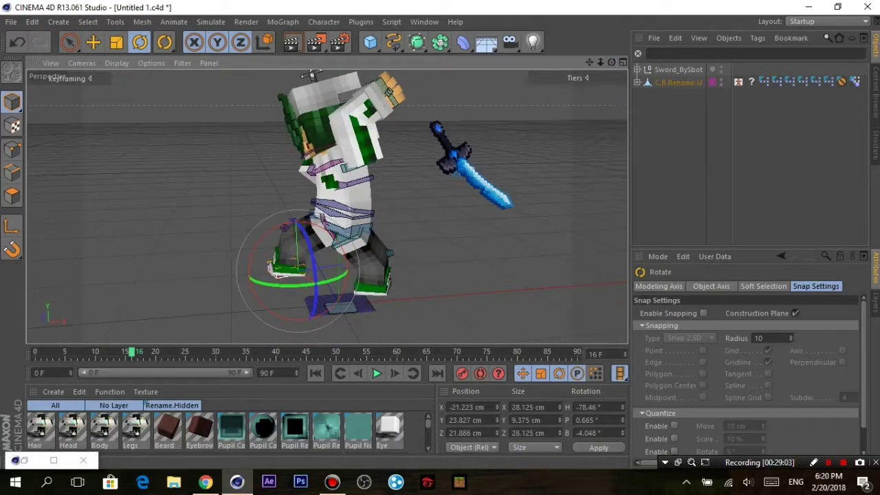
key(e)
mouse_move(295, 275)
mouse_down()
mouse_move(298, 287)
mouse_move(306, 281)
mouse_up()
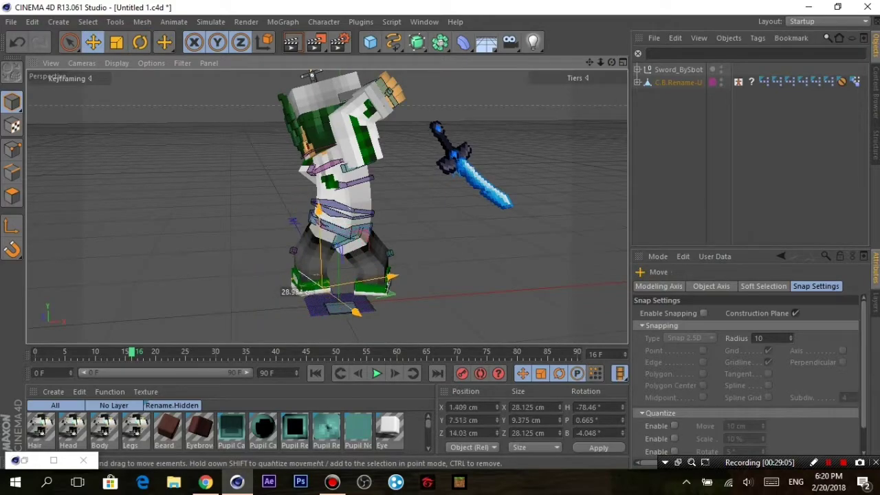
Lower the left foot goal C.B.Leg.L.Goal about 6 cm, rotate it and slide it sideways.
click(306, 272)
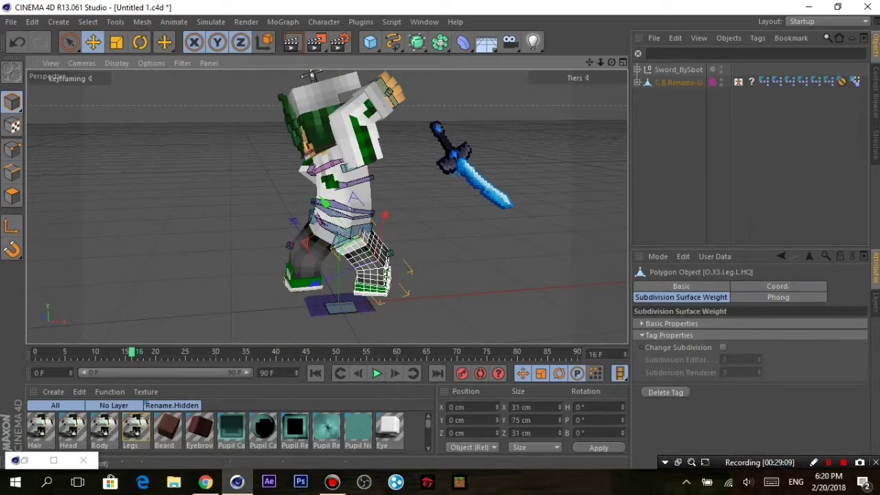
mouse_move(306, 271)
alt+mouse_down()
mouse_move(343, 206)
mouse_move(368, 128)
alt+mouse_up()
click(359, 275)
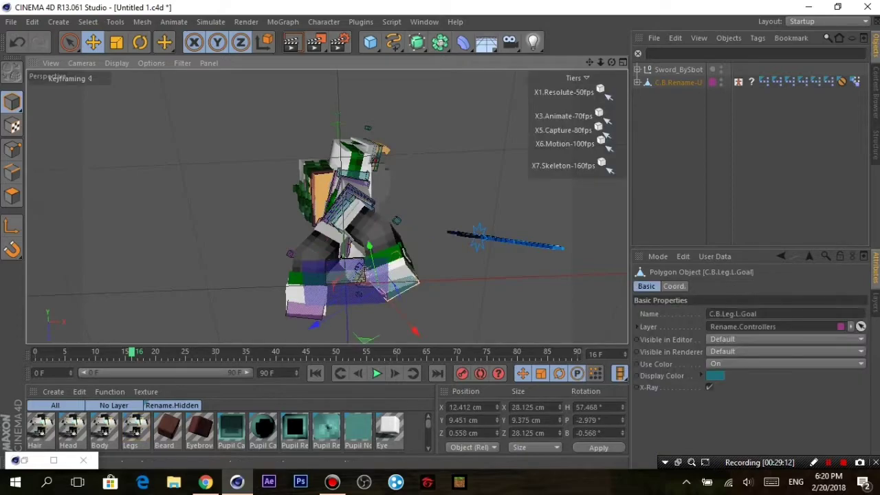
alt+drag(368, 128, 323, 207)
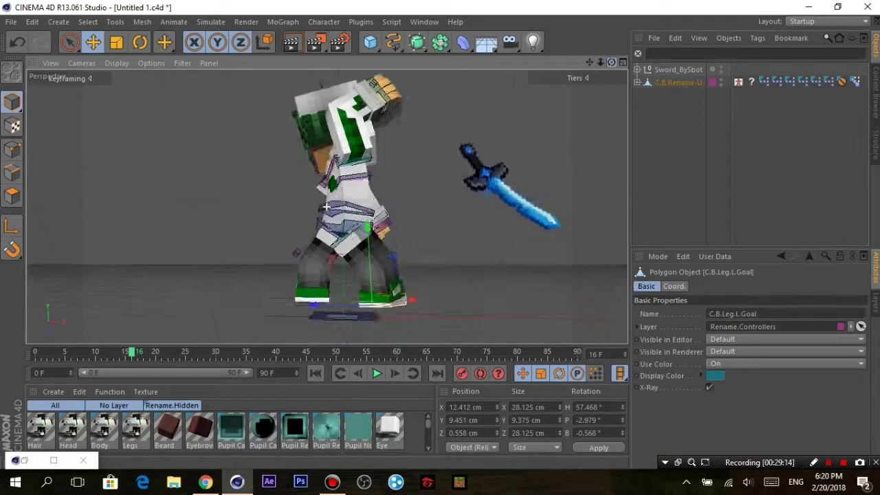
drag(361, 275, 359, 289)
drag(404, 303, 375, 308)
key(r)
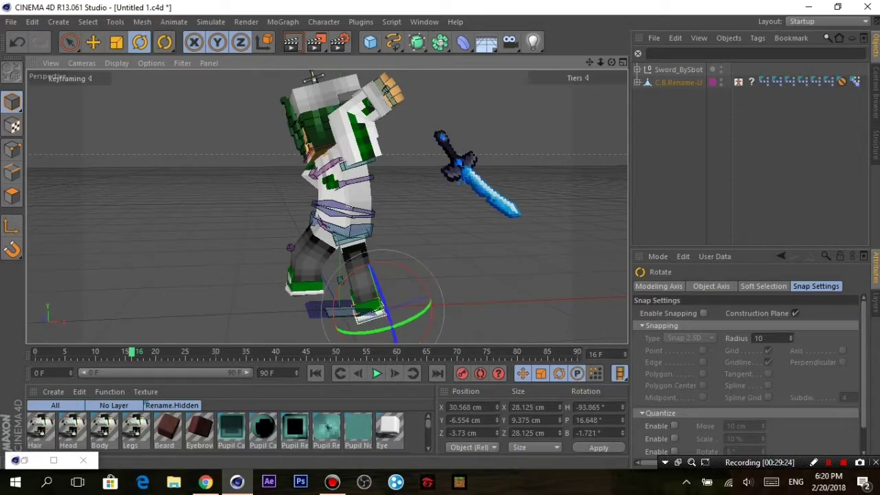
key(e)
mouse_move(375, 309)
mouse_down()
mouse_move(393, 311)
mouse_move(389, 303)
mouse_move(330, 296)
mouse_up()
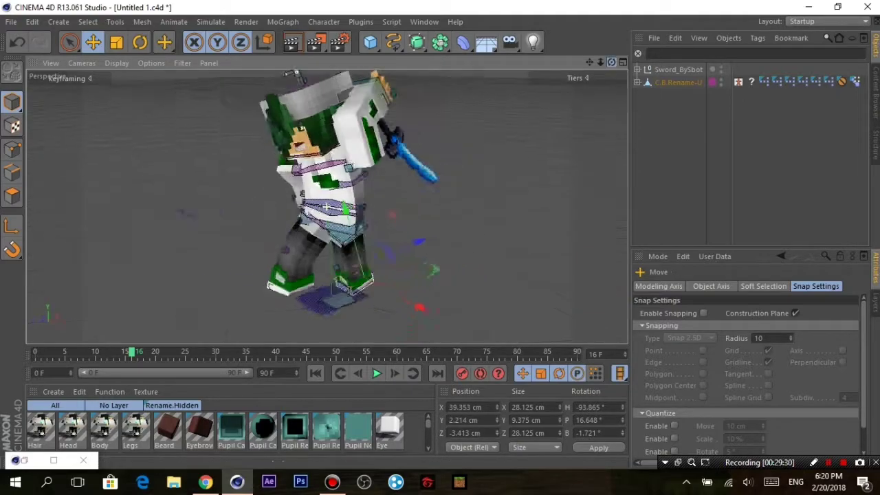
drag(413, 292, 420, 293)
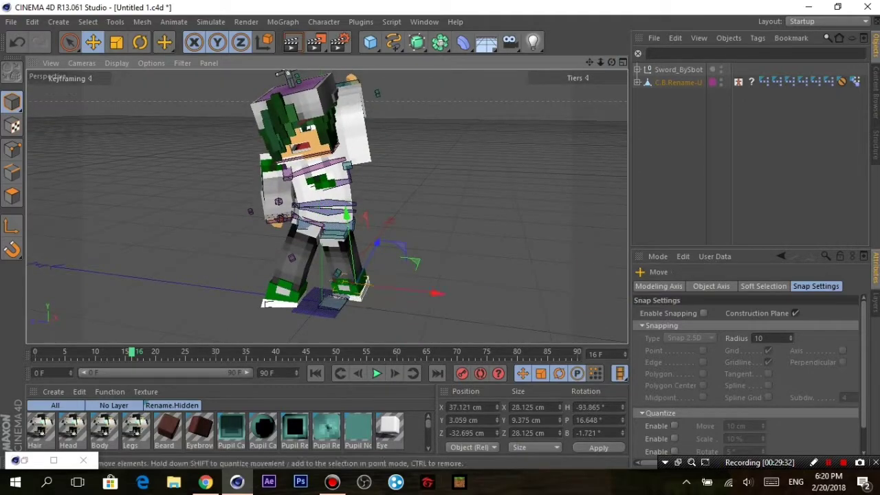
drag(611, 63, 598, 52)
key(r)
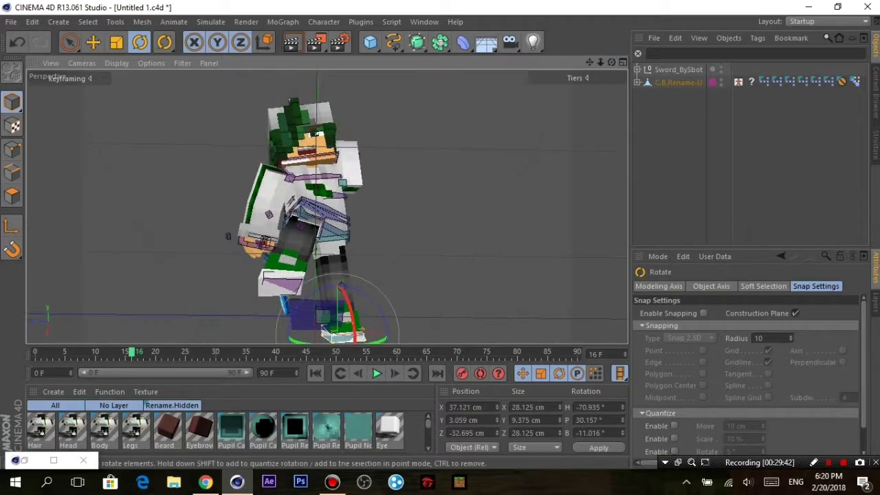
Refine both foot goals' rotations, tilting the right foot back and turning the left.
click(288, 303)
drag(293, 313, 248, 308)
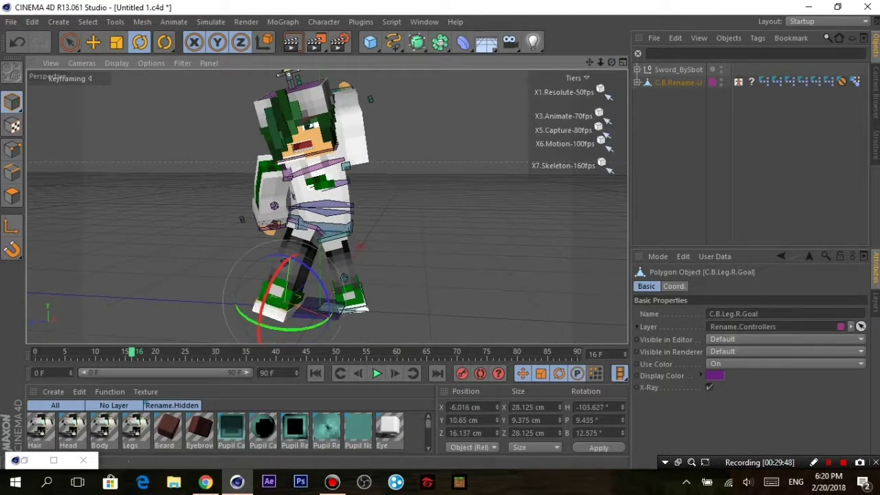
alt+drag(289, 207, 326, 206)
drag(303, 322, 321, 328)
key(e)
key(r)
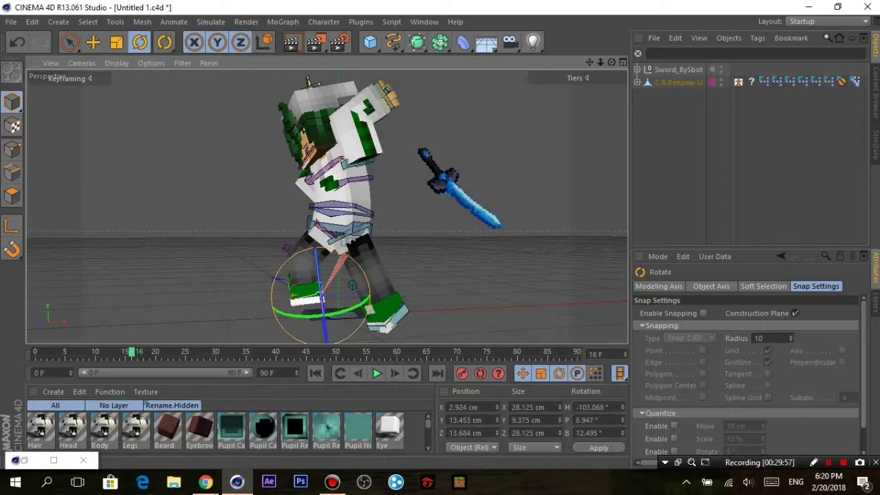
click(385, 313)
mouse_move(385, 313)
mouse_down()
mouse_move(406, 297)
mouse_move(397, 315)
mouse_move(396, 289)
mouse_up()
key(e)
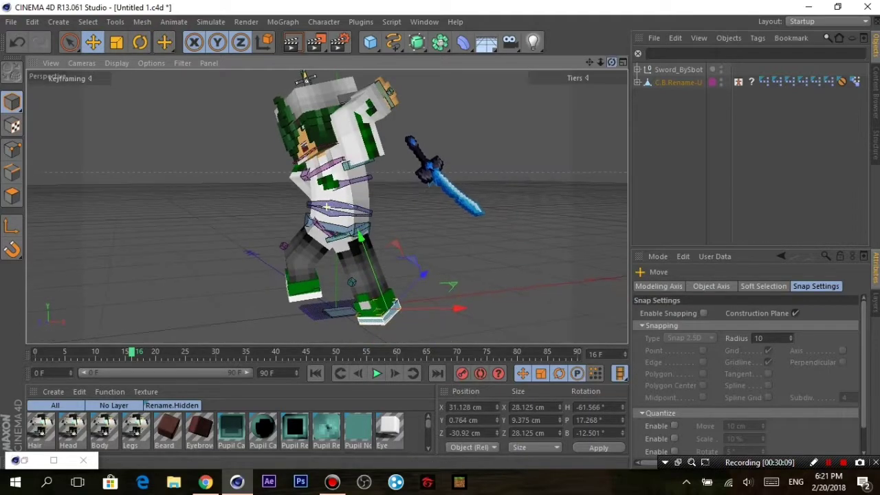
Twist the torso, tilt the head, raise the left arm goal toward the sword, and add a camera.
click(306, 78)
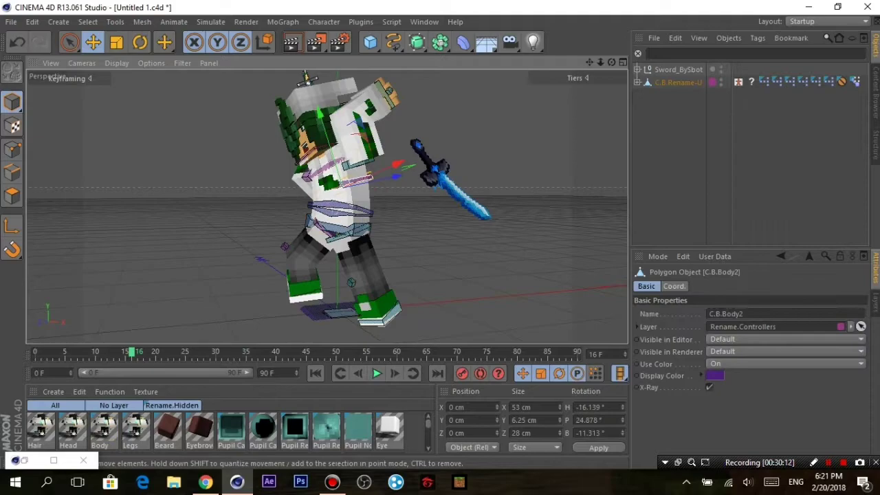
key(r)
drag(306, 78, 310, 79)
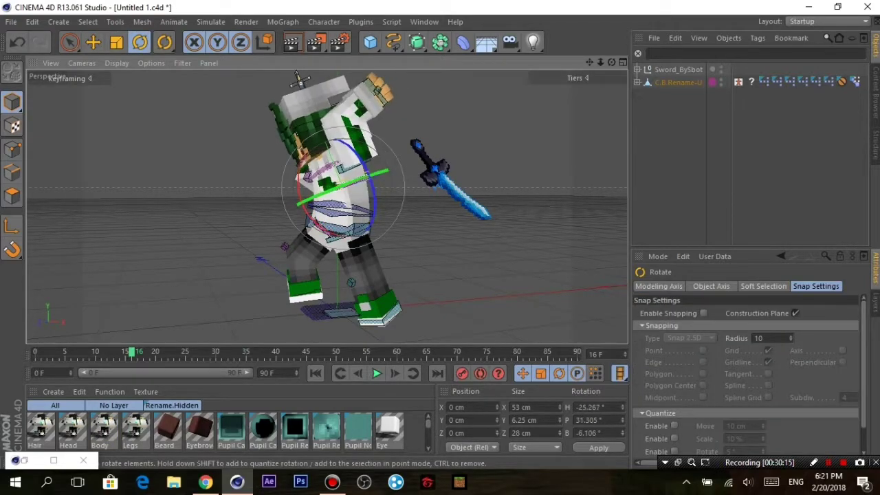
click(307, 78)
click(299, 79)
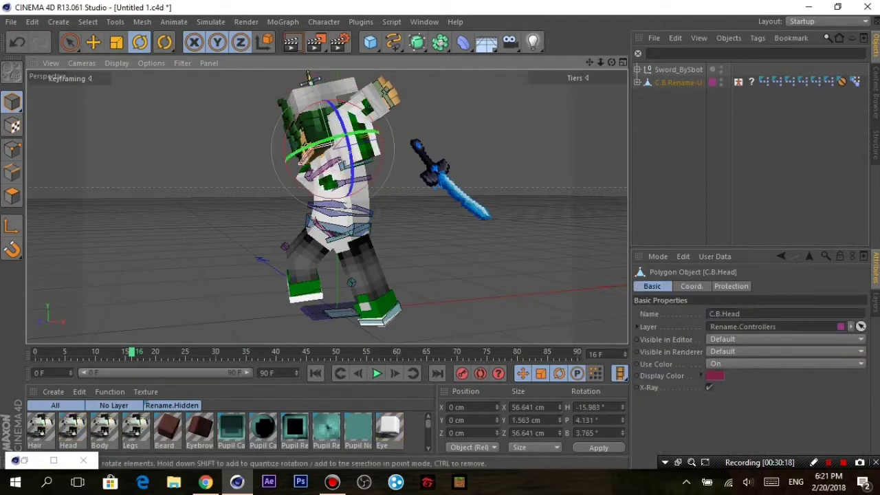
drag(299, 79, 301, 80)
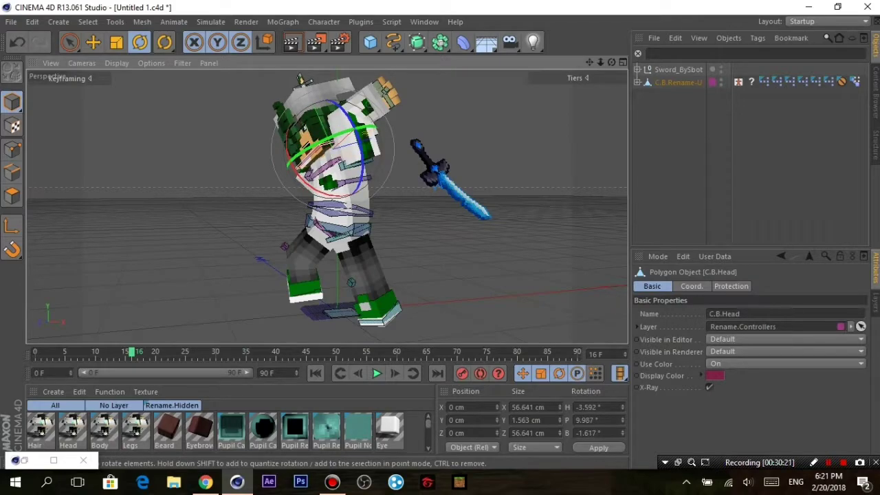
click(300, 80)
key(e)
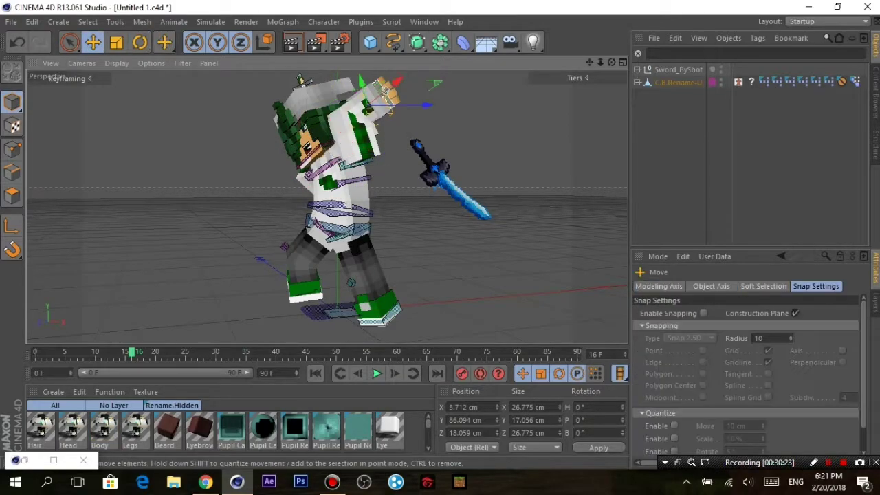
drag(300, 80, 306, 77)
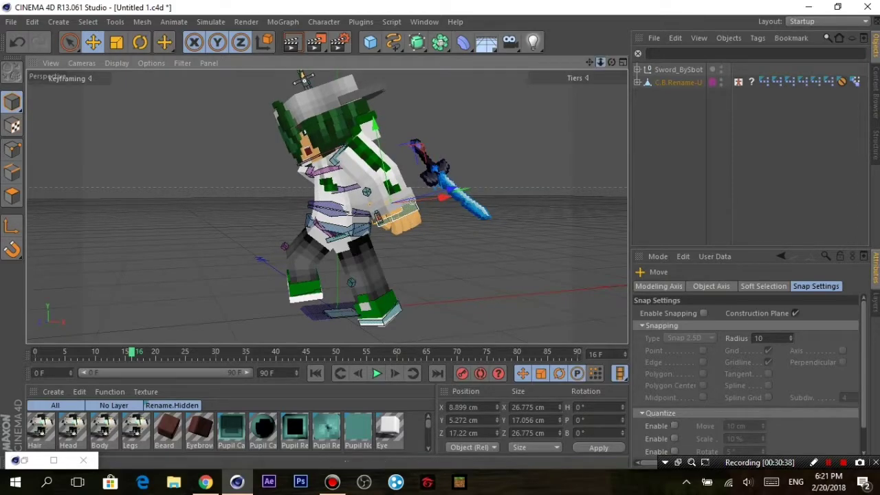
click(509, 42)
alt+drag(303, 78, 306, 74)
Drag C.B.Arm.L.Goal to reposition the character's left arm.
click(306, 75)
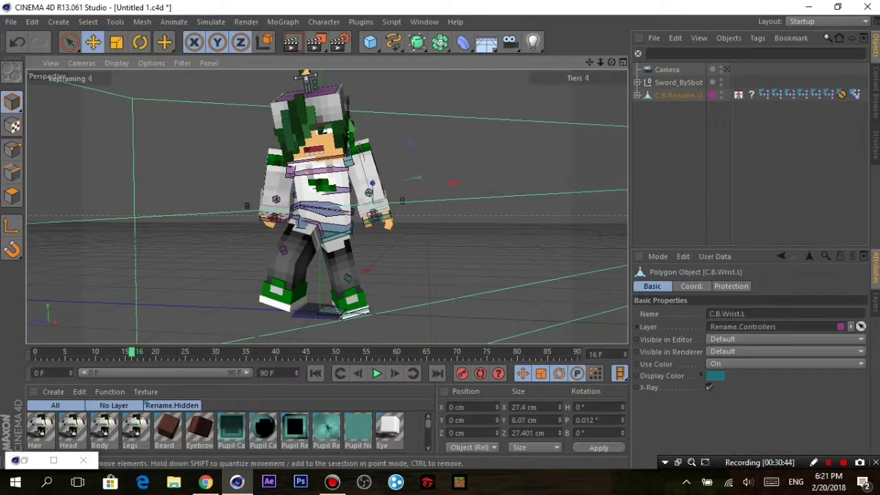
click(403, 200)
alt+drag(306, 74, 303, 76)
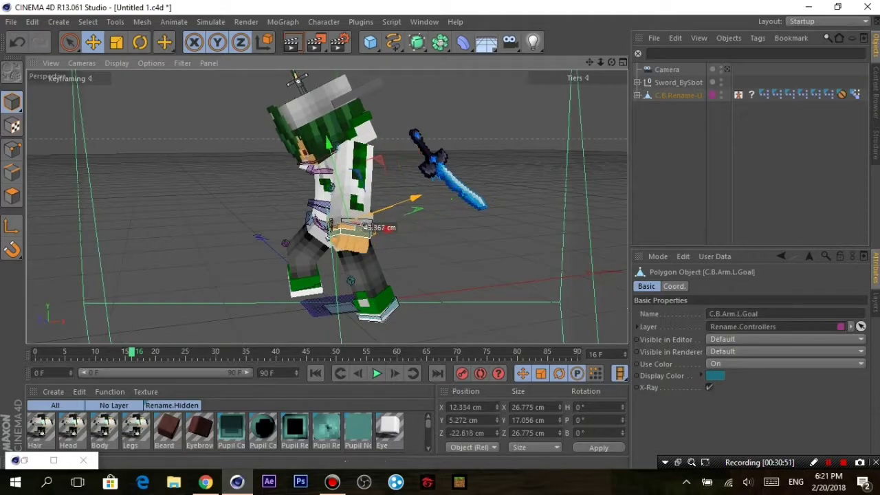
drag(297, 79, 303, 77)
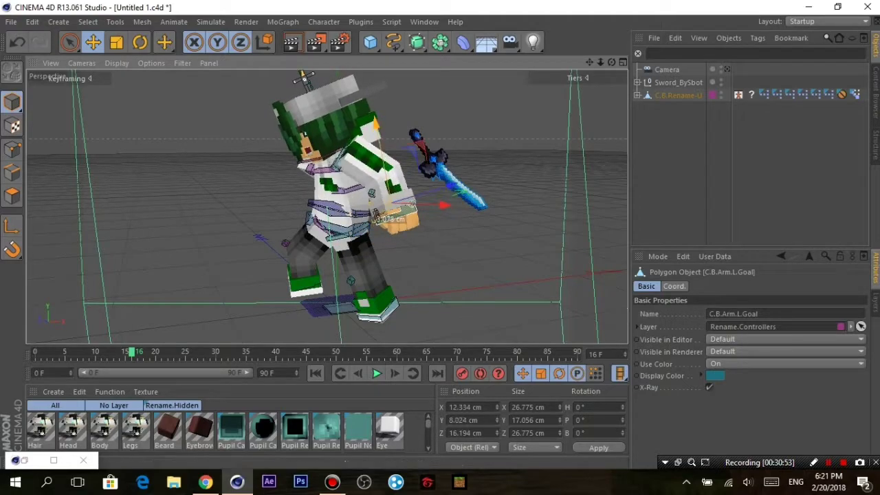
alt+drag(303, 75, 308, 75)
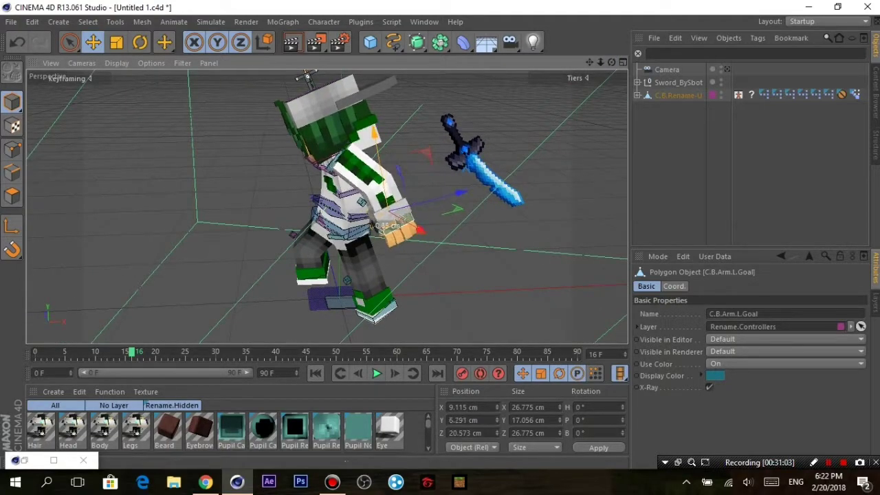
alt+drag(306, 73, 337, 77)
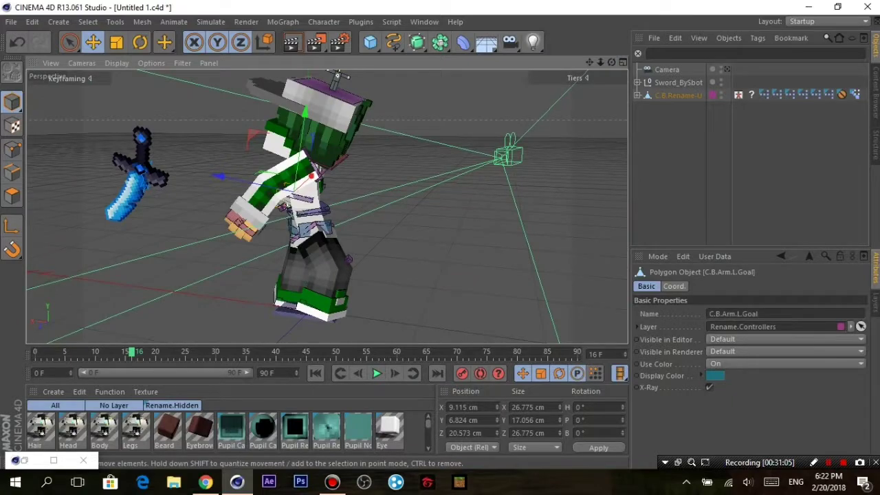
Pull C.B.Arm.R.Goal up toward the sword, undoing a stray rotation.
mouse_move(244, 228)
mouse_down()
mouse_move(370, 207)
mouse_move(371, 187)
mouse_move(328, 206)
mouse_up()
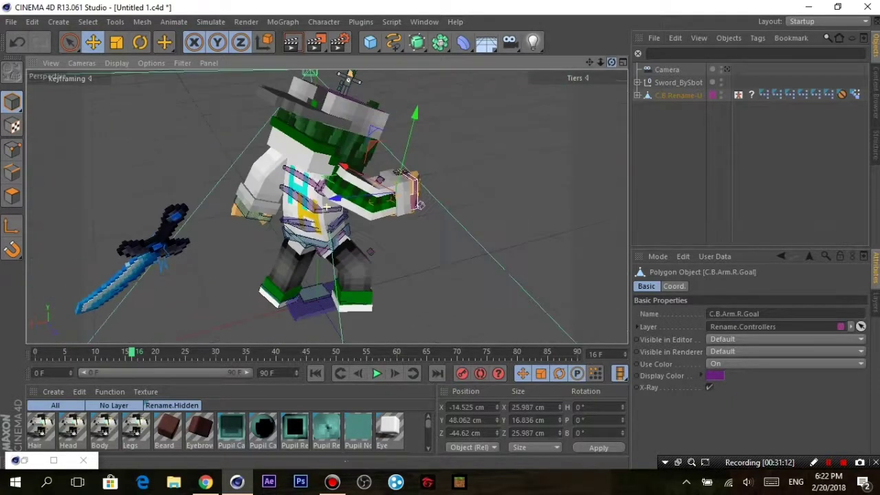
key(r)
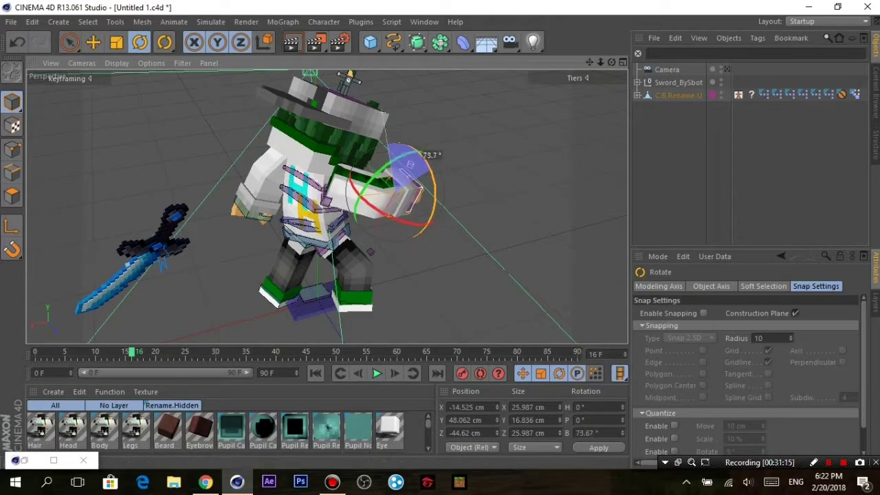
key(e)
mouse_move(289, 221)
mouse_down()
mouse_move(318, 215)
mouse_move(364, 162)
mouse_up()
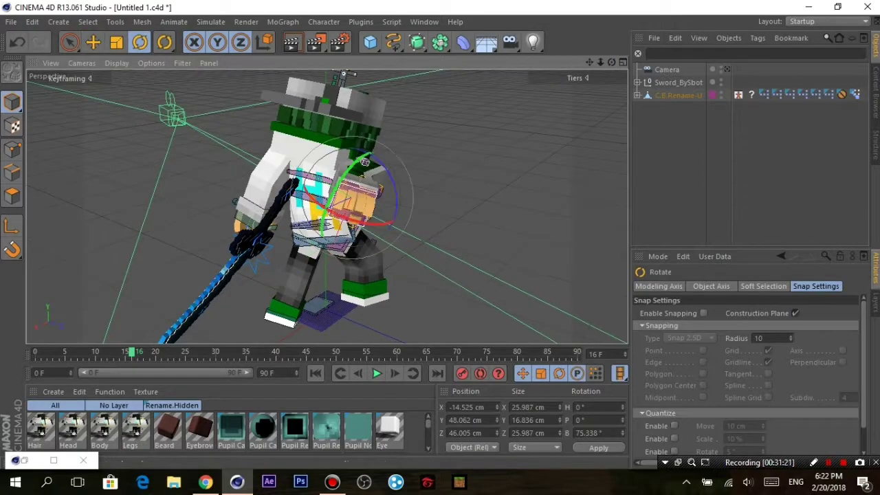
key(ctrl+z)
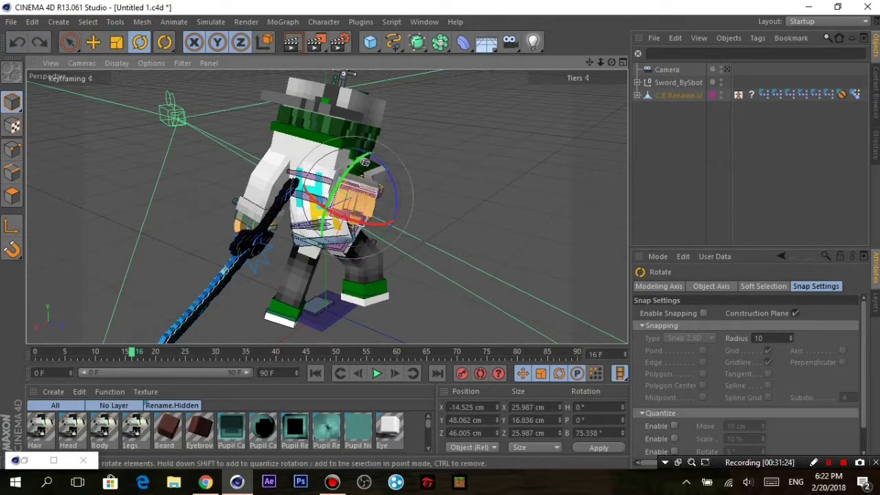
alt+drag(351, 276, 274, 243)
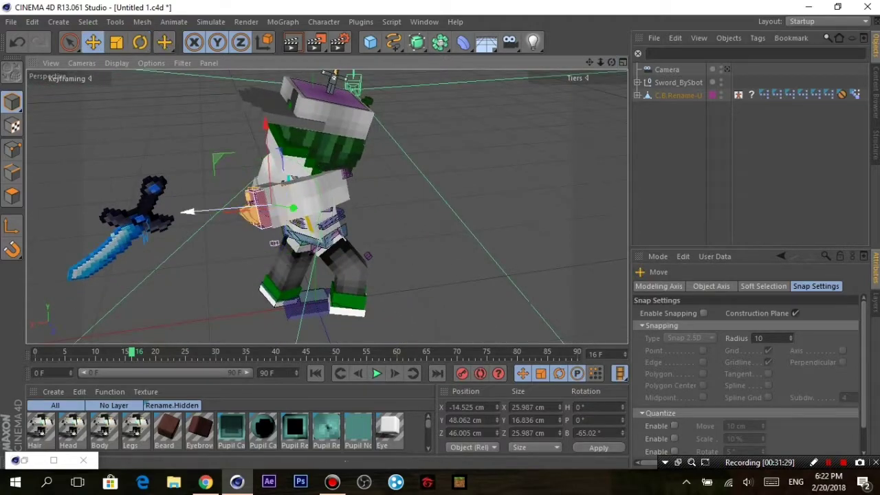
alt+drag(309, 96, 380, 98)
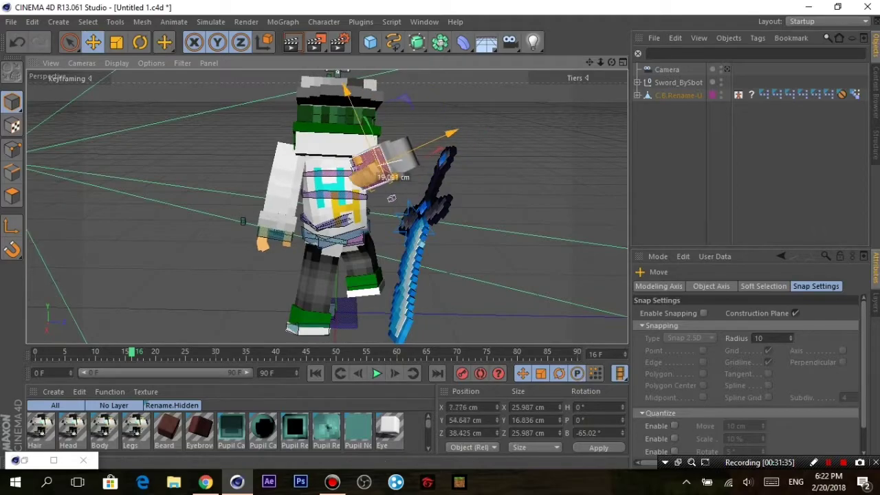
mouse_move(392, 198)
alt+mouse_down()
mouse_move(410, 201)
mouse_move(373, 188)
mouse_move(391, 203)
mouse_move(411, 183)
alt+mouse_up()
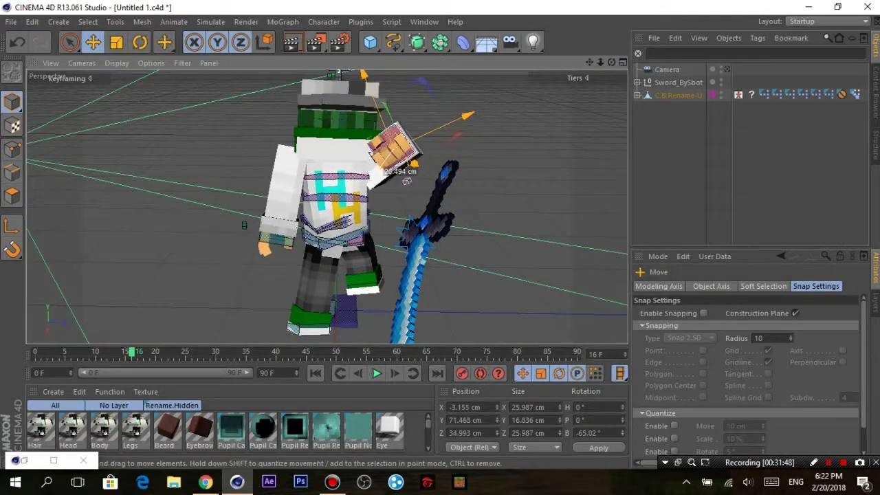
alt+drag(406, 181, 320, 126)
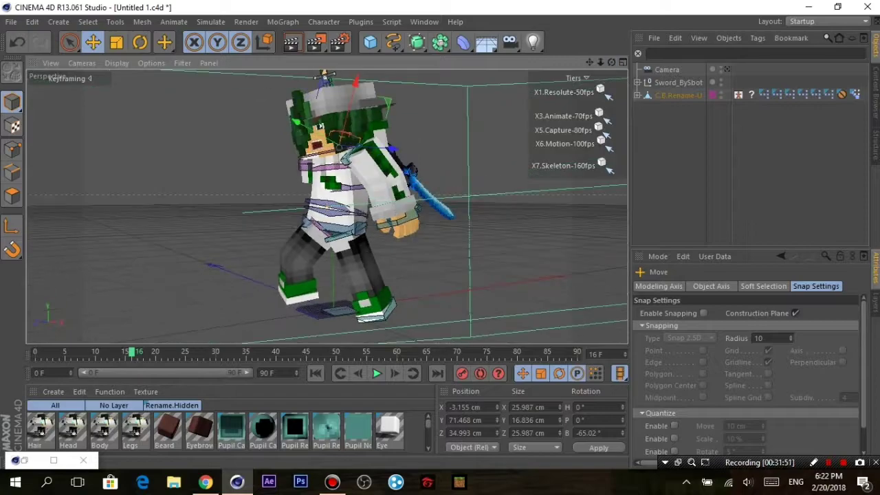
alt+drag(323, 73, 310, 77)
Rotate C.B.Main and C.B.Body2 to twist the torso forward, and turn C.B.Head to H 10.1°, P 0.7°, B -3.5°.
click(330, 74)
key(r)
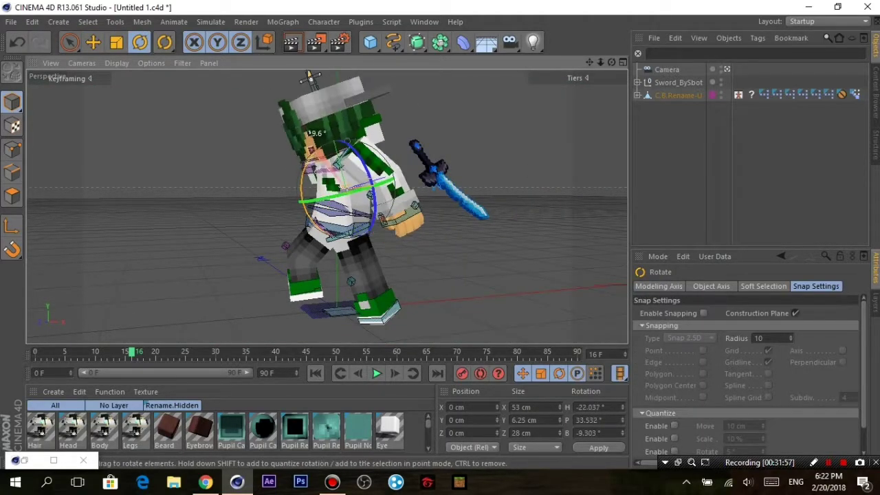
click(289, 84)
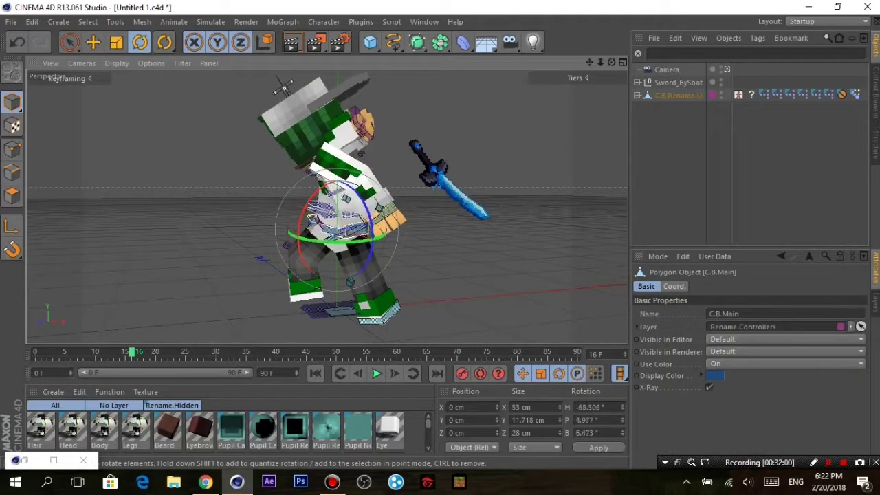
click(286, 84)
mouse_move(286, 84)
mouse_down()
mouse_move(317, 77)
mouse_move(255, 98)
mouse_move(263, 108)
mouse_up()
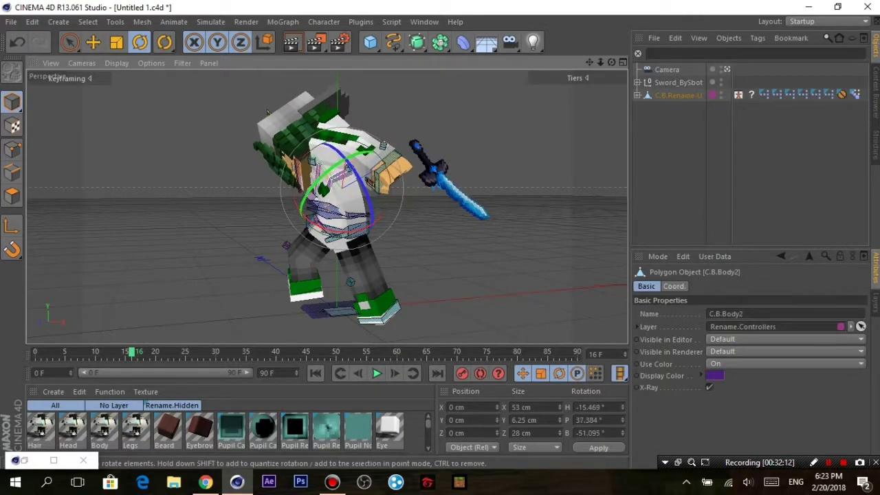
click(268, 112)
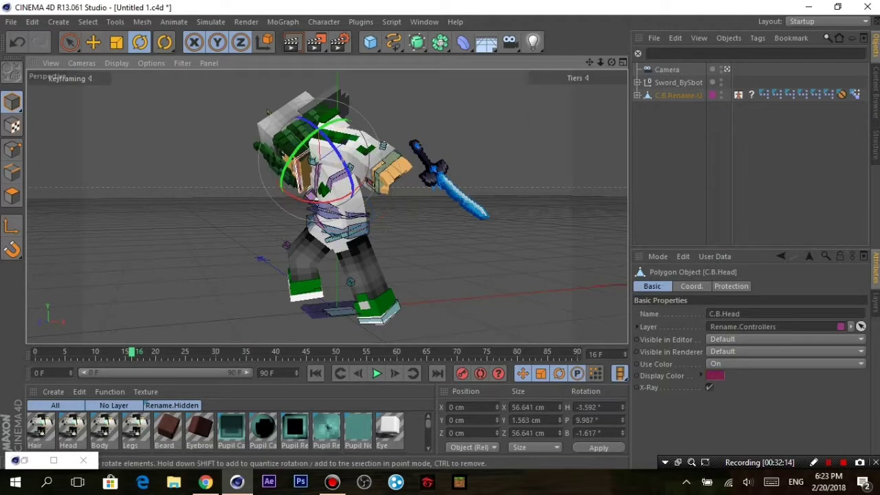
drag(268, 112, 271, 103)
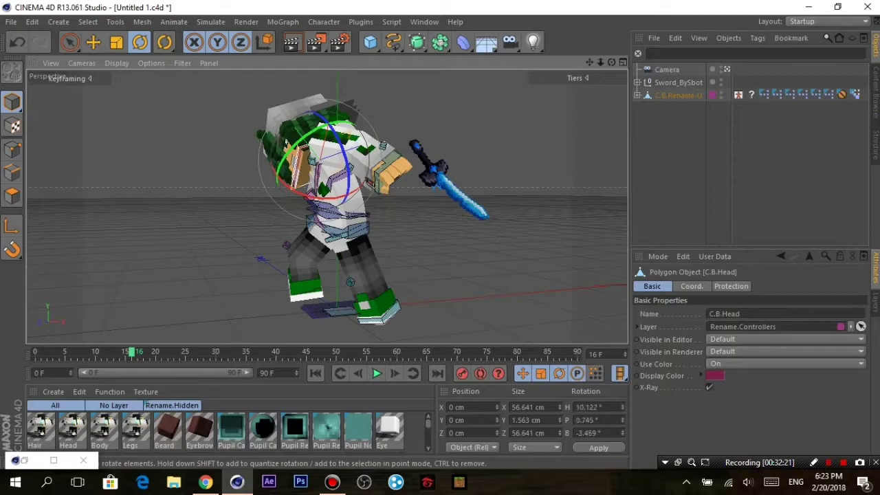
Move and rotate Sword_BySbot toward the character's left hand.
click(447, 181)
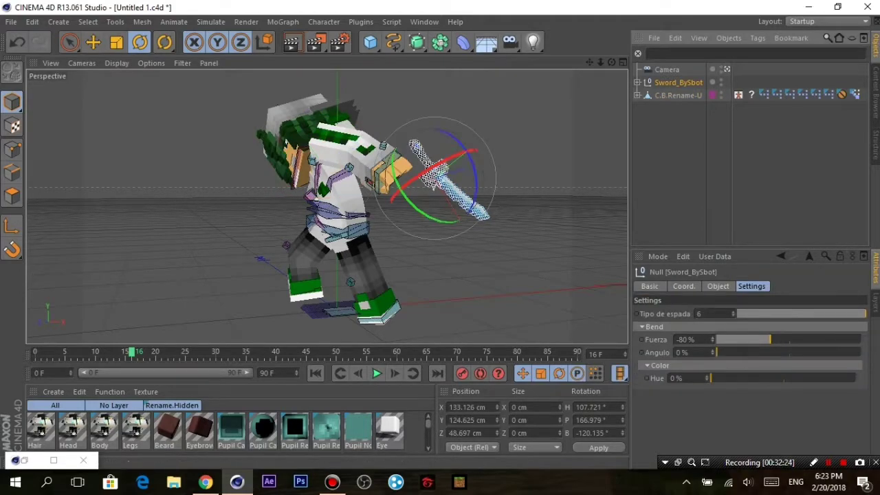
key(e)
mouse_move(447, 180)
mouse_down()
mouse_move(375, 198)
mouse_move(411, 99)
mouse_up()
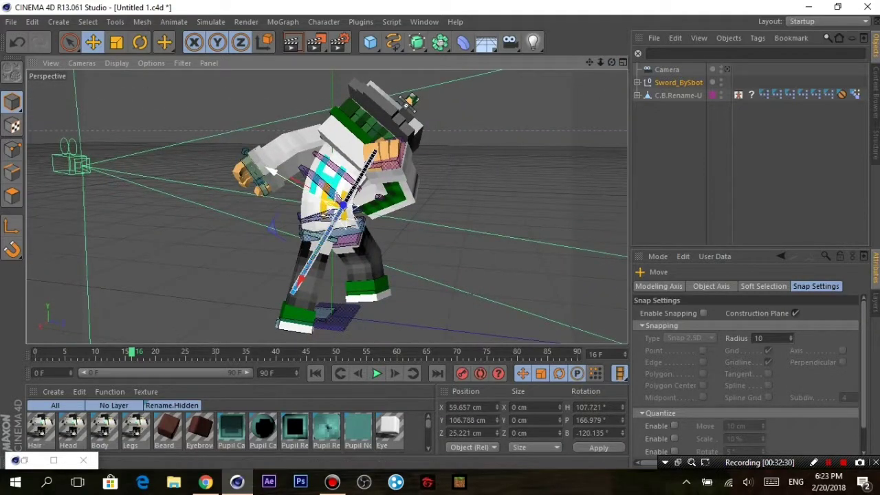
mouse_move(268, 171)
mouse_down()
mouse_move(251, 161)
mouse_move(282, 93)
mouse_up()
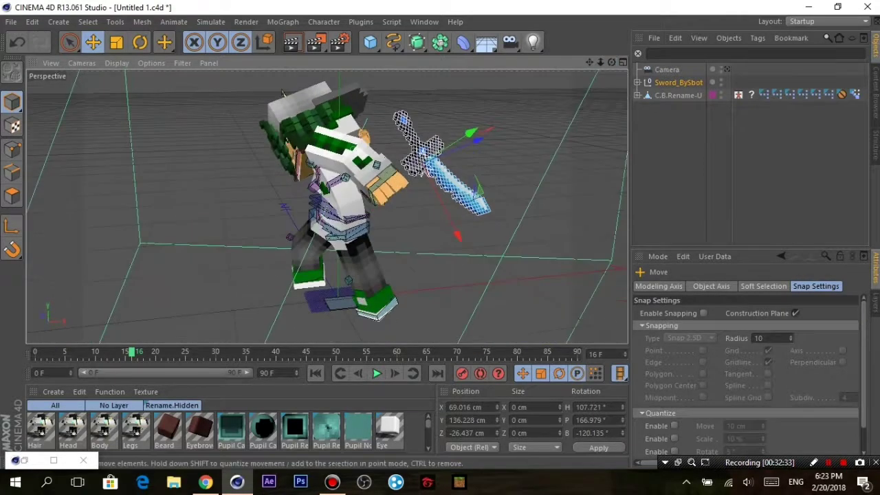
key(r)
mouse_move(426, 137)
mouse_down()
mouse_move(413, 200)
mouse_move(426, 172)
mouse_up()
key(e)
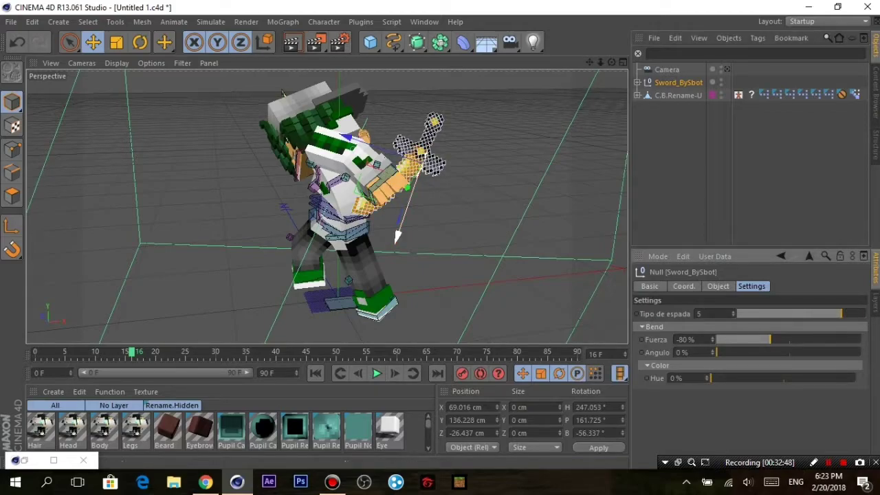
Rotate the sword to line up with the hand and move it down-left in front of the character.
alt+drag(282, 93, 330, 103)
scroll(327, 205, up, 5)
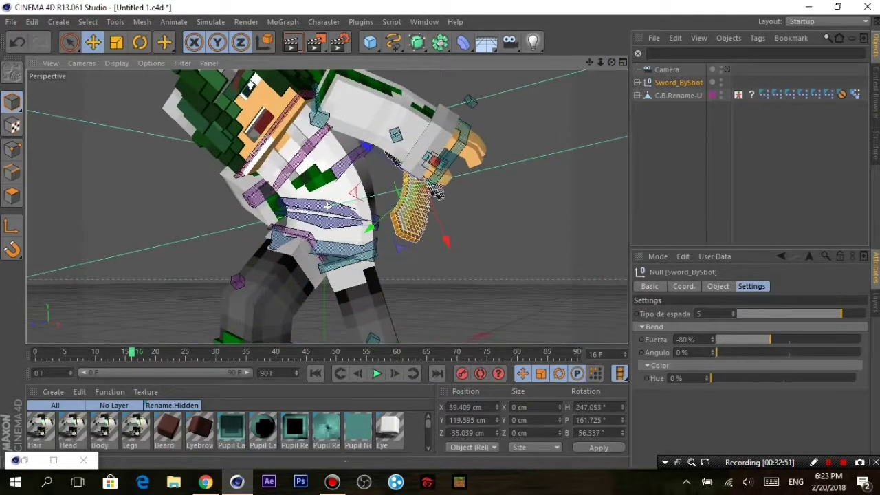
key(r)
mouse_move(437, 194)
mouse_down()
mouse_move(416, 191)
mouse_move(447, 183)
mouse_move(326, 207)
mouse_up()
key(e)
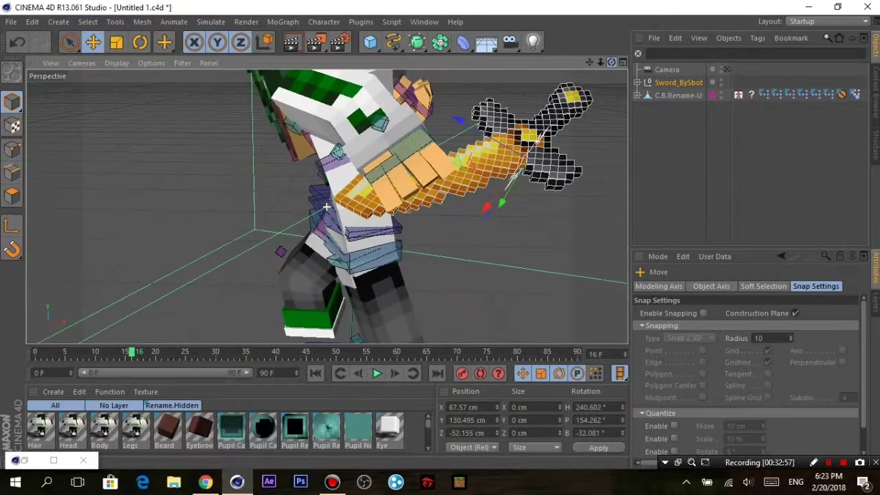
mouse_move(533, 182)
mouse_down()
mouse_move(425, 288)
mouse_move(370, 259)
mouse_up()
Tilt and move the sword into the hand at X 10.589, Y 106.565, Z -69.614 cm, H 226.1°.
alt+drag(289, 207, 355, 206)
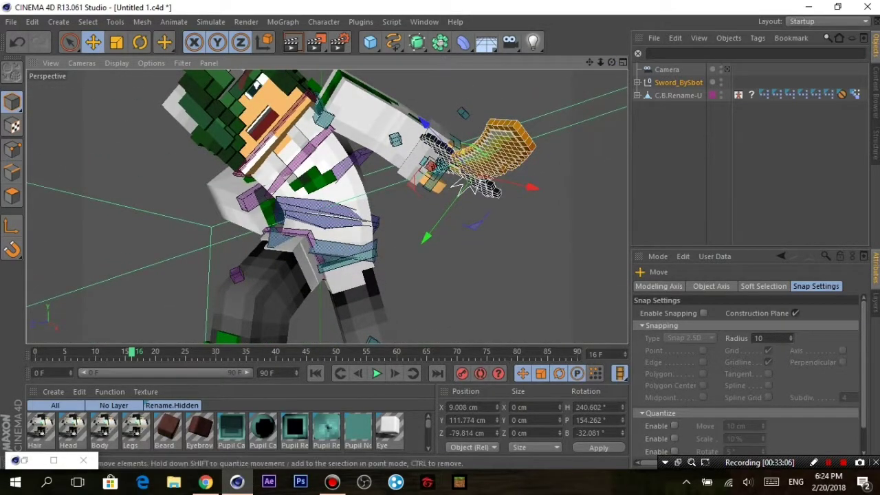
key(r)
mouse_move(495, 185)
mouse_down()
mouse_move(488, 165)
mouse_move(468, 186)
mouse_move(446, 176)
mouse_move(482, 180)
mouse_move(412, 199)
mouse_move(433, 207)
mouse_up()
key(e)
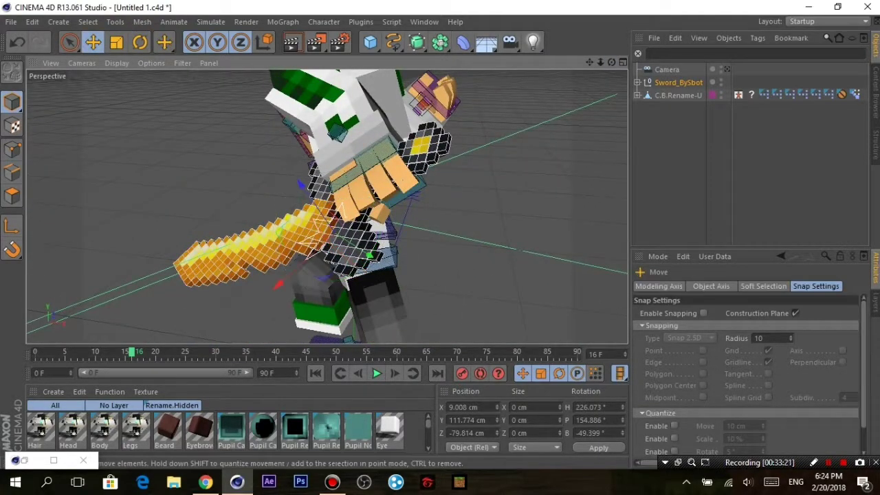
mouse_move(313, 234)
mouse_down()
mouse_move(327, 245)
mouse_move(412, 206)
mouse_up()
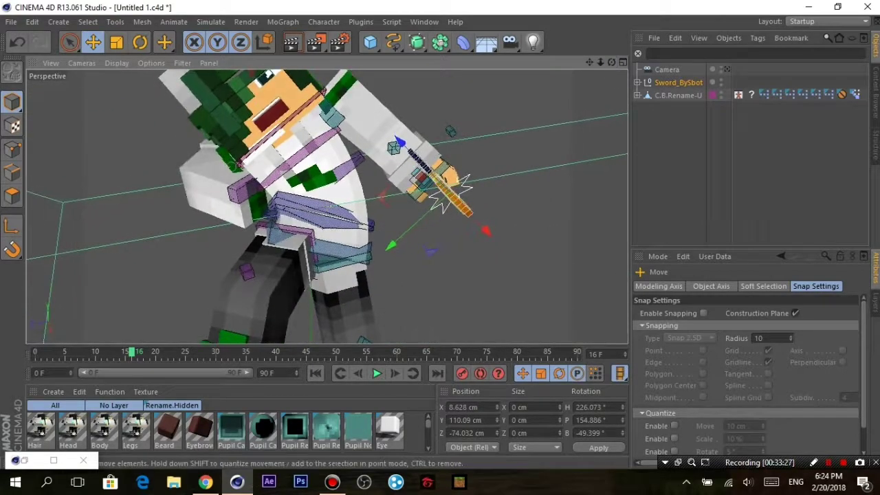
click(451, 189)
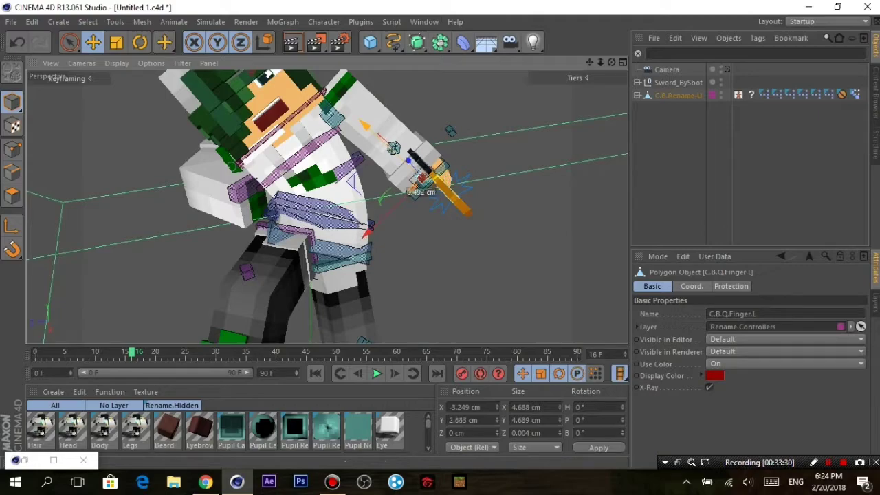
click(288, 275)
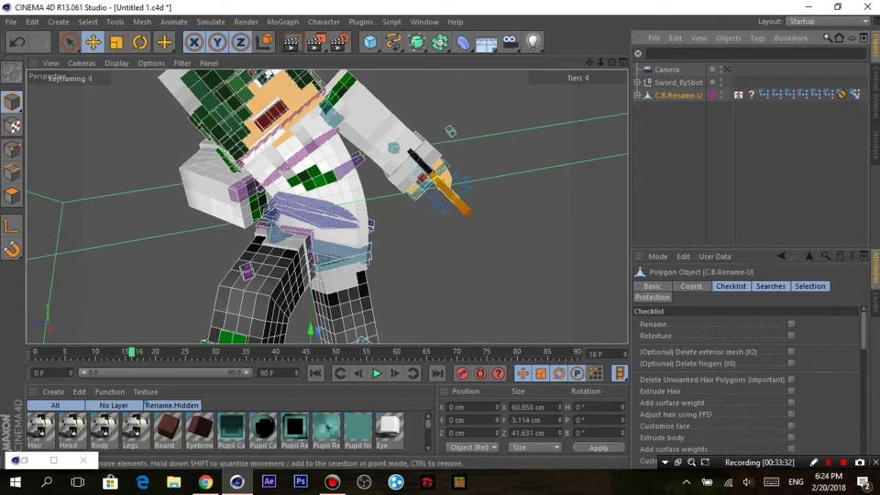
click(447, 196)
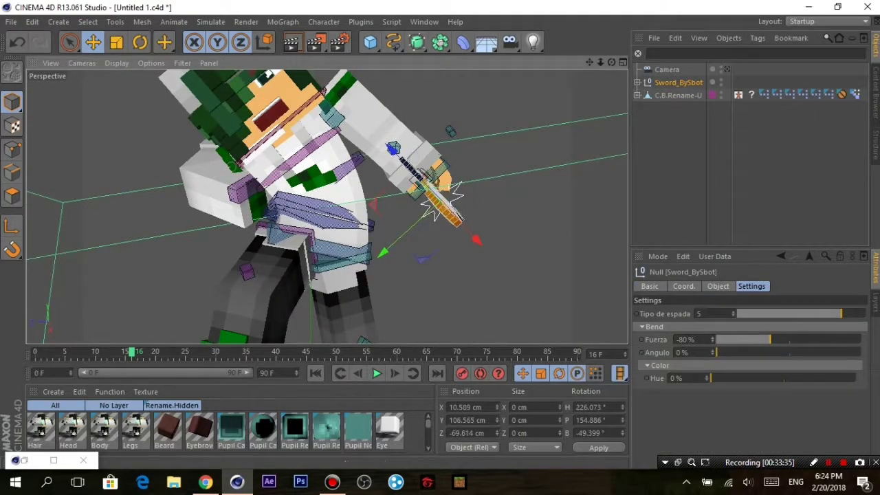
drag(612, 62, 611, 62)
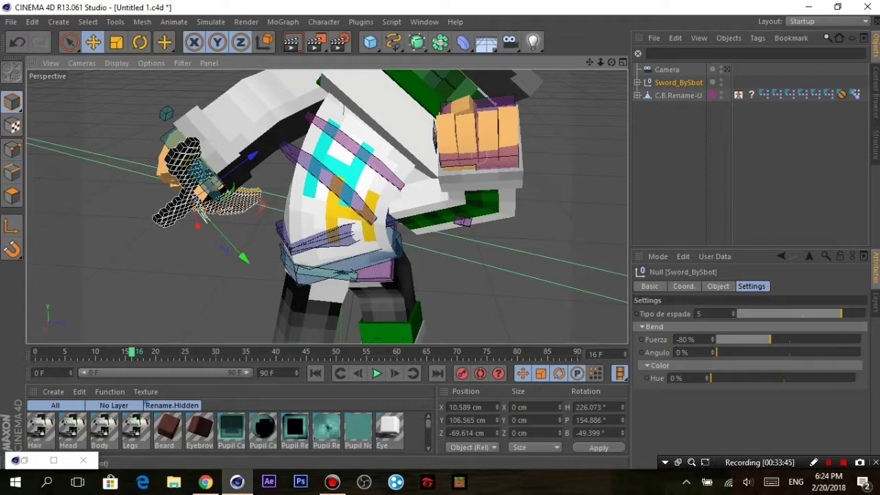
Duplicate Sword_BySbot, move and rotate the copy to the other side, and set Tipo de espada to 3.
key(ctrl+c)
key(ctrl+v)
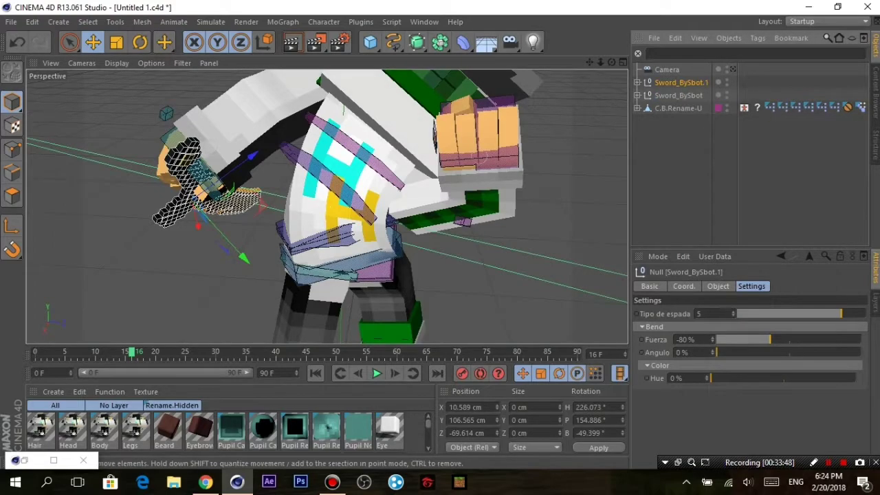
mouse_move(233, 207)
mouse_down()
mouse_move(526, 282)
mouse_move(326, 206)
mouse_move(296, 227)
mouse_move(468, 251)
mouse_move(457, 253)
mouse_move(482, 268)
mouse_up()
key(r)
drag(600, 62, 584, 63)
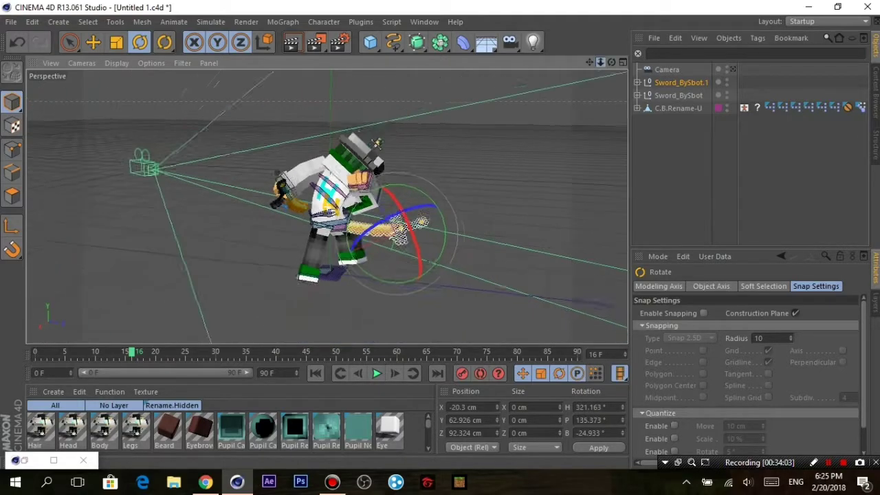
mouse_move(326, 206)
alt+mouse_down()
mouse_move(446, 227)
mouse_move(485, 262)
alt+mouse_up()
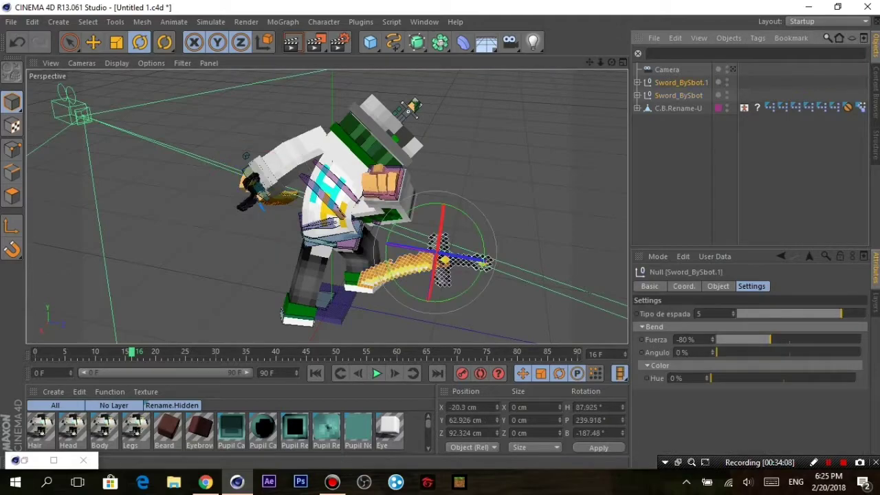
drag(841, 314, 865, 313)
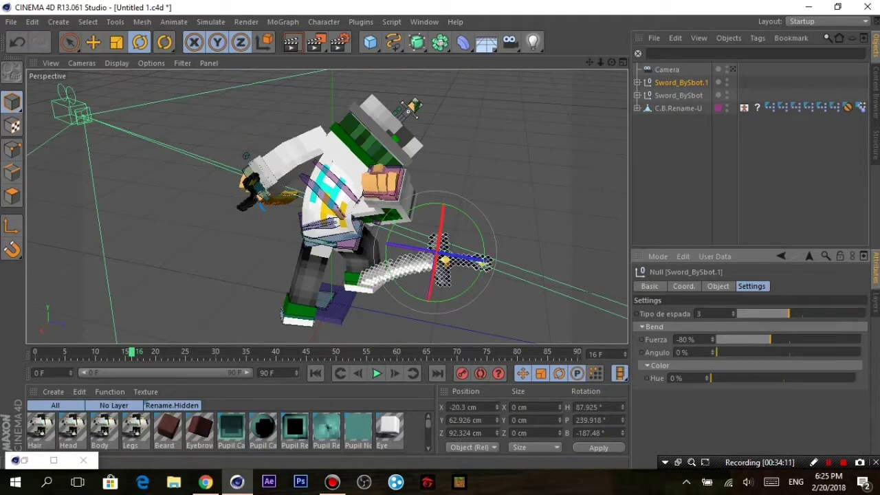
Move the sword copy up near the character's head.
key(e)
mouse_move(443, 258)
mouse_down()
mouse_move(422, 216)
mouse_move(426, 177)
mouse_up()
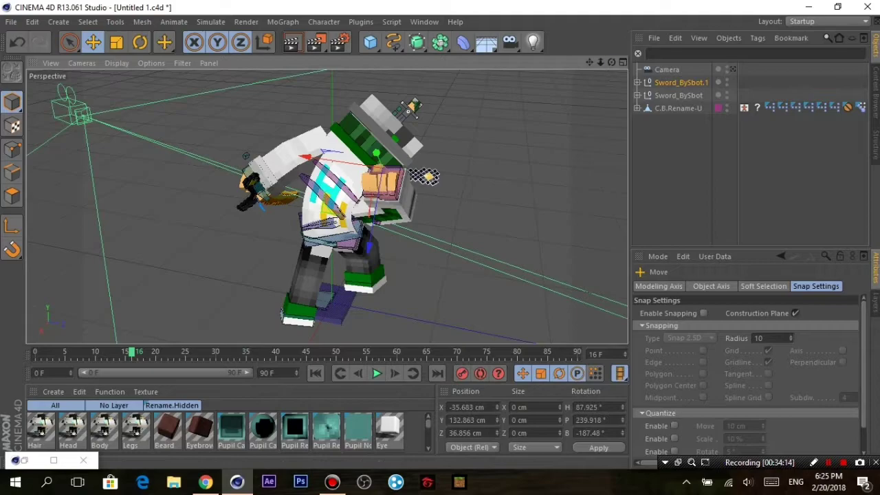
alt+drag(412, 206, 357, 207)
drag(310, 183, 303, 175)
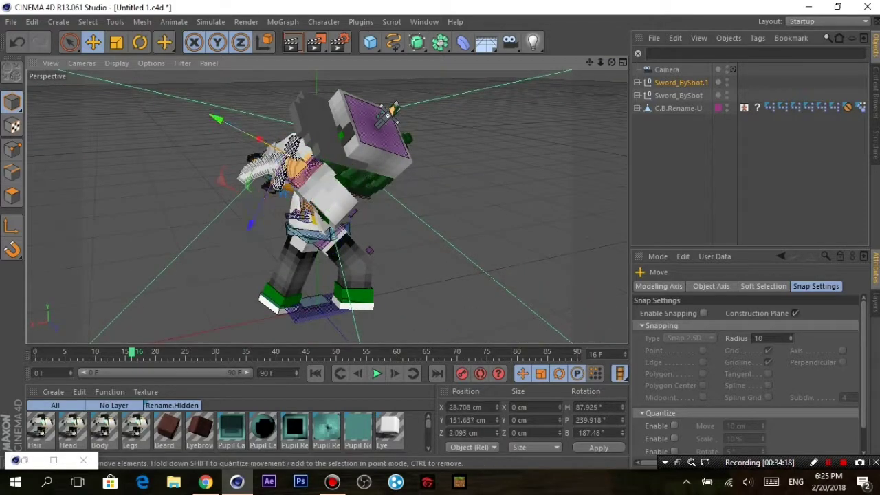
drag(612, 62, 600, 62)
alt+drag(303, 175, 412, 138)
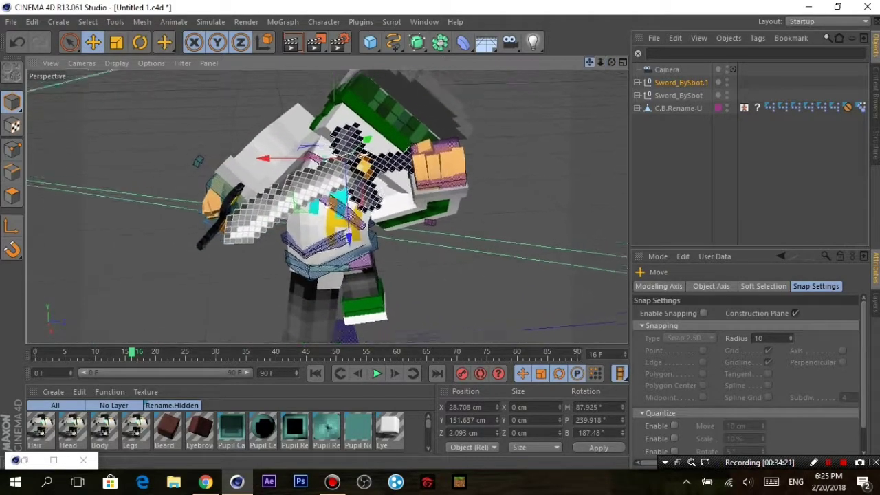
Lower C.B.Arm.R.Goal and rotate the copy to fit the hand, at X 28.303, Y 143.657, Z 25.3 cm, H 67.246°.
click(434, 199)
drag(433, 199, 428, 218)
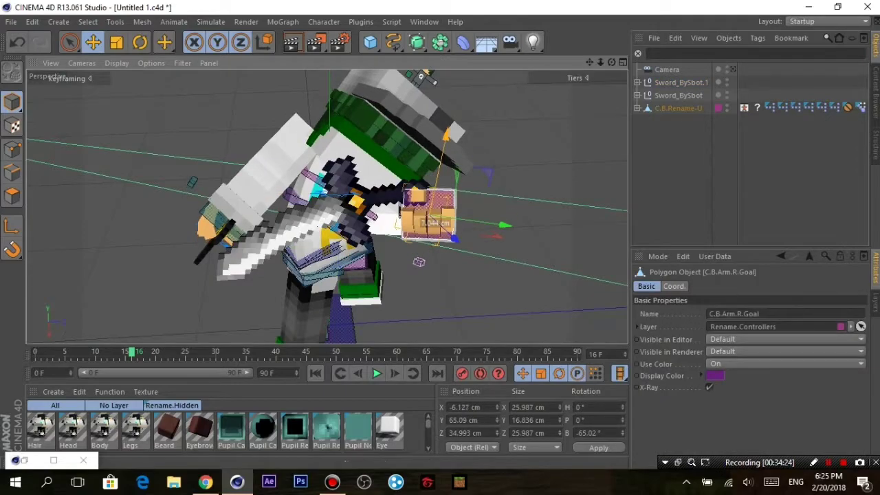
click(678, 82)
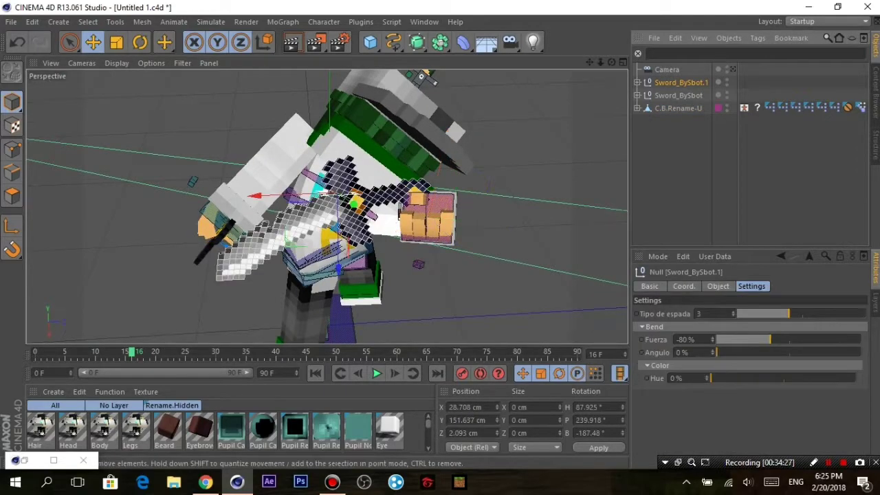
key(r)
mouse_move(292, 198)
mouse_down()
mouse_move(281, 189)
mouse_move(326, 207)
mouse_move(242, 131)
mouse_move(327, 207)
mouse_move(242, 79)
mouse_move(426, 81)
mouse_up()
key(e)
Drag C.B.Arm.R.Goal through several views to reposition the right hand.
click(427, 81)
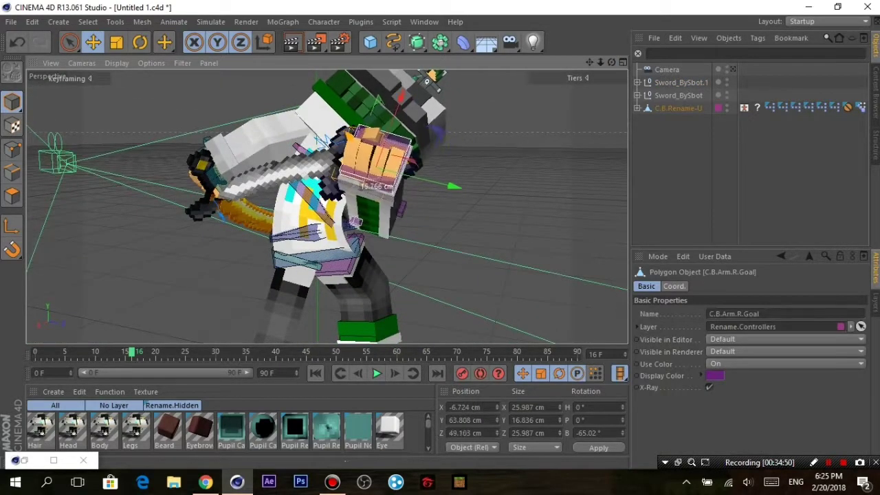
mouse_move(426, 82)
mouse_down()
mouse_move(435, 86)
mouse_move(317, 206)
mouse_up()
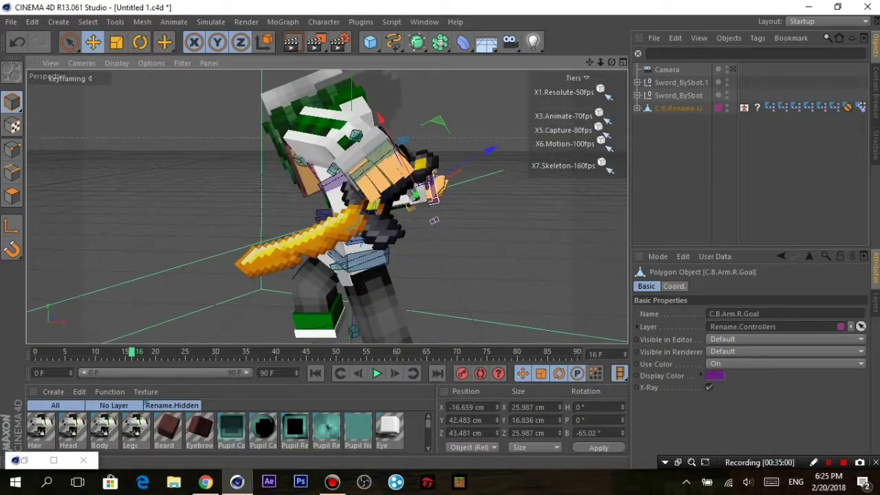
mouse_move(434, 220)
alt+mouse_down()
mouse_move(413, 207)
mouse_move(389, 226)
mouse_move(325, 206)
alt+mouse_up()
drag(216, 240, 210, 219)
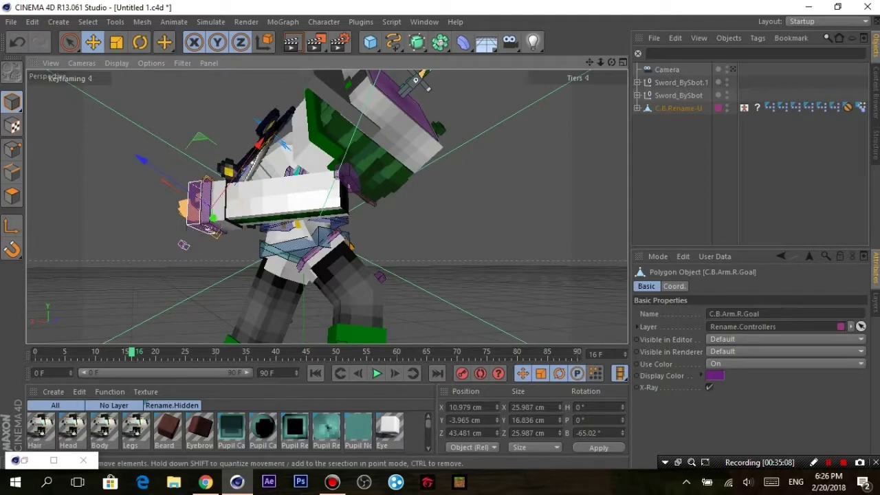
mouse_move(184, 246)
alt+mouse_down()
mouse_move(385, 255)
mouse_move(405, 302)
alt+mouse_up()
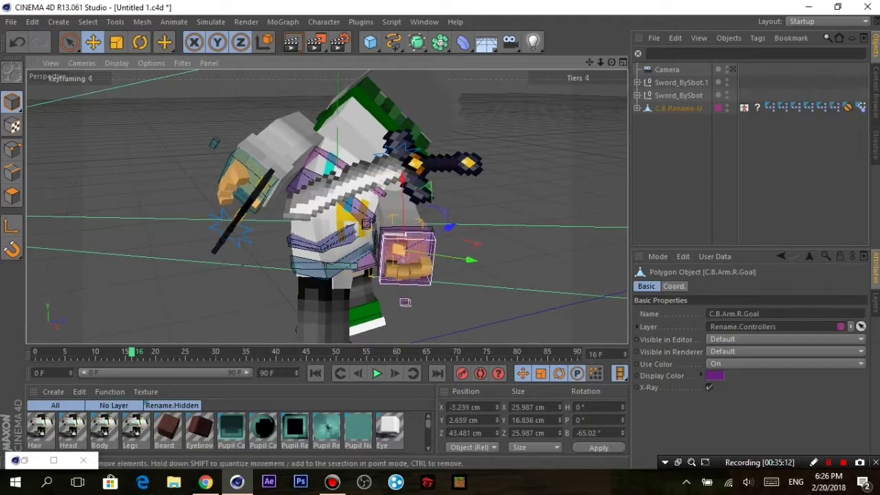
mouse_move(402, 177)
mouse_down()
mouse_move(401, 159)
mouse_move(405, 172)
mouse_move(327, 205)
mouse_move(289, 206)
mouse_up()
mouse_move(189, 244)
mouse_down()
mouse_move(206, 230)
mouse_move(177, 194)
mouse_move(206, 220)
mouse_move(310, 206)
mouse_up()
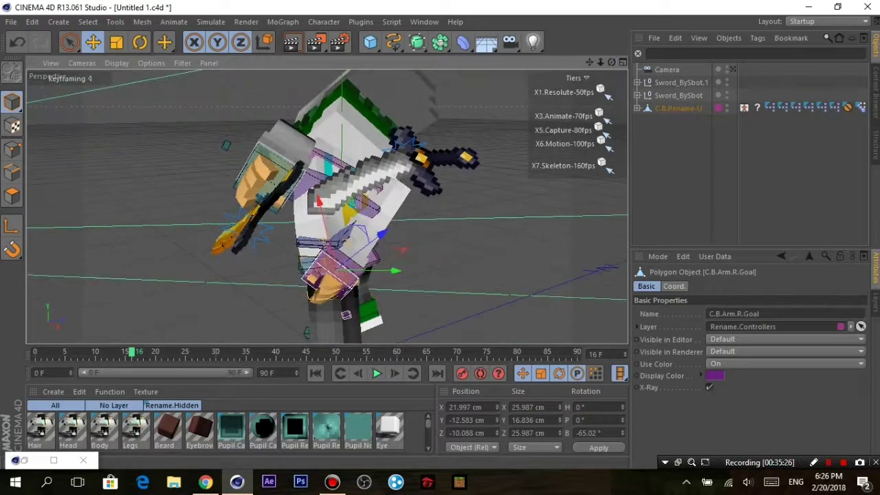
Twist and move the hand controller to X 9.747, Y 53.625, Z -49.157 cm, banked B 44.233°.
key(r)
drag(346, 315, 371, 297)
drag(378, 337, 380, 341)
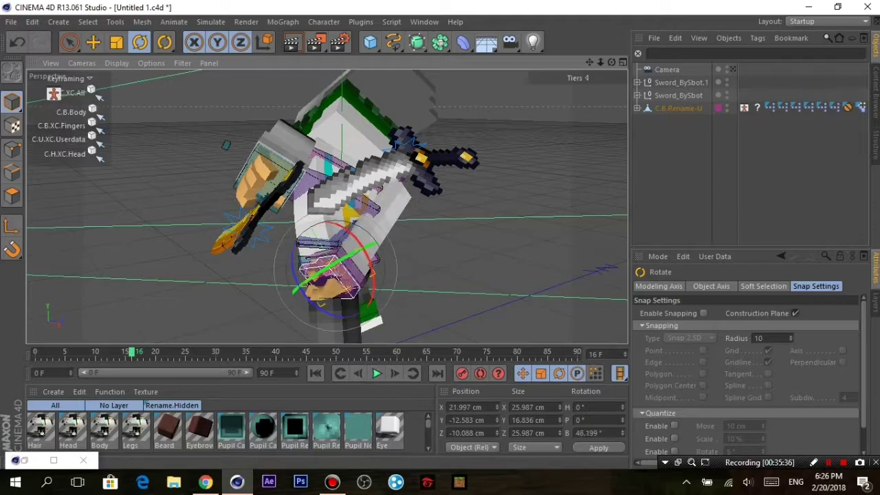
click(93, 42)
mouse_move(329, 279)
mouse_down()
mouse_move(457, 218)
mouse_move(455, 206)
mouse_up()
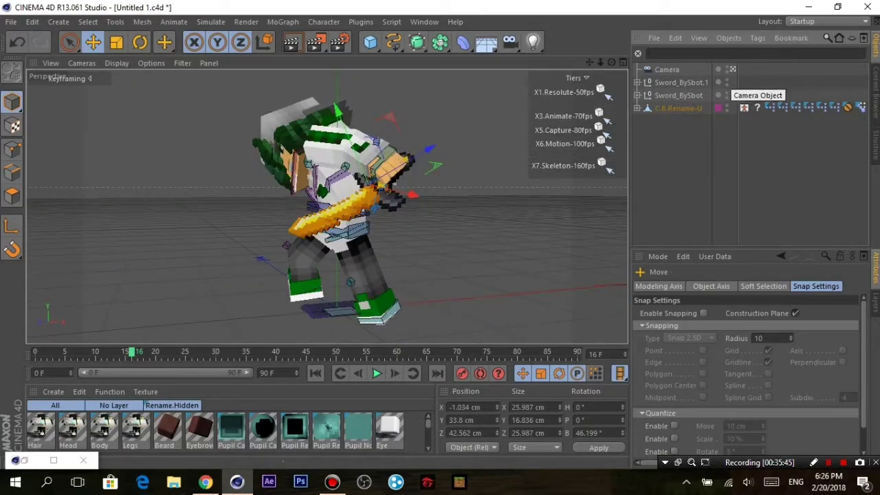
alt+drag(412, 207, 358, 213)
alt+drag(440, 206, 385, 220)
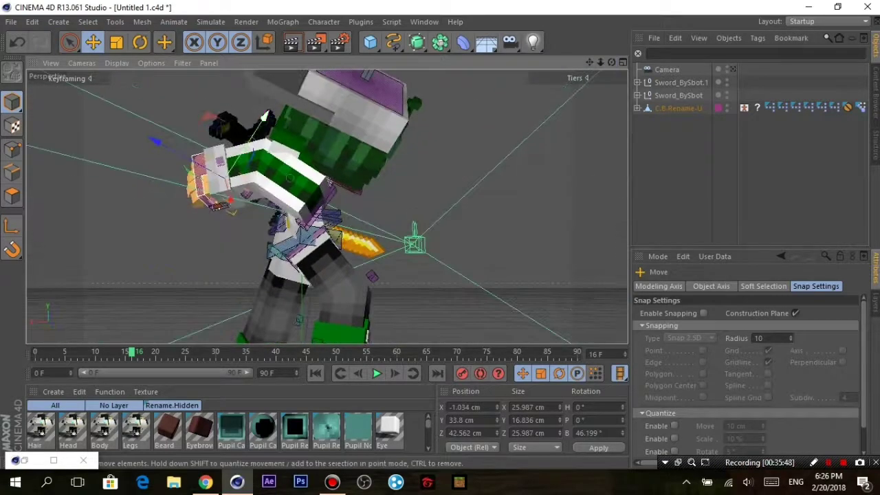
mouse_move(412, 245)
mouse_down()
mouse_move(406, 74)
mouse_move(402, 83)
mouse_move(220, 93)
mouse_move(237, 158)
mouse_move(232, 130)
mouse_move(256, 112)
mouse_up()
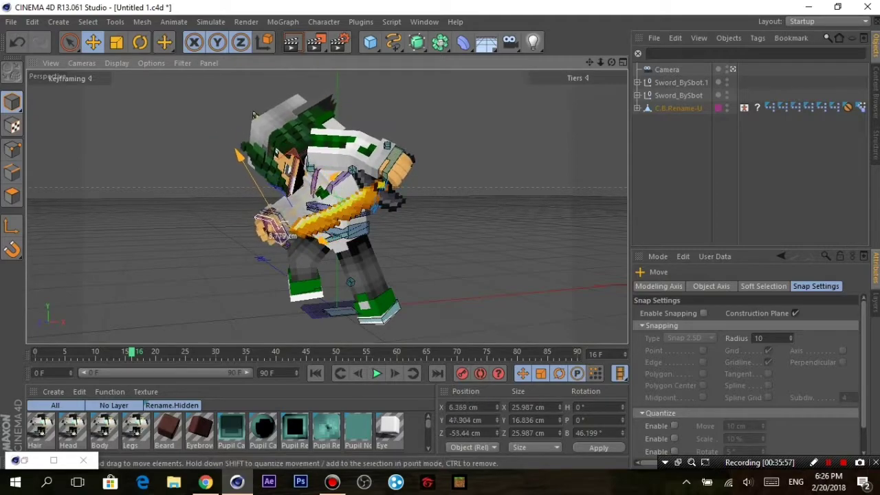
key(r)
drag(241, 220, 286, 244)
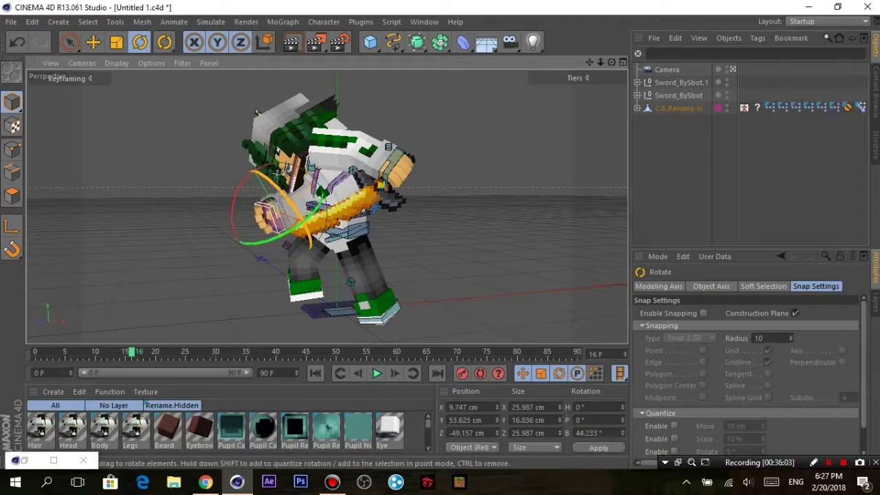
Orient Sword_BySbot.1 in the right hand at H 91.102°, P 148.369°, B -240.044°.
click(256, 112)
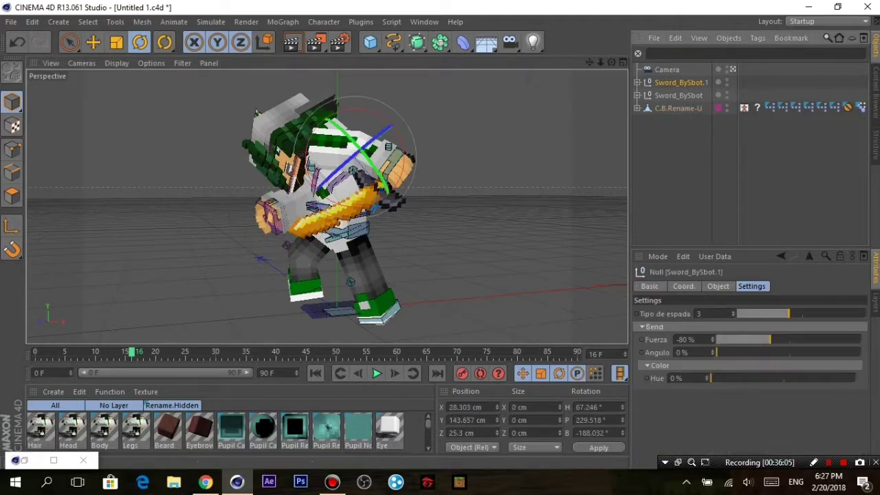
scroll(227, 89, up, 2)
alt+drag(227, 89, 248, 75)
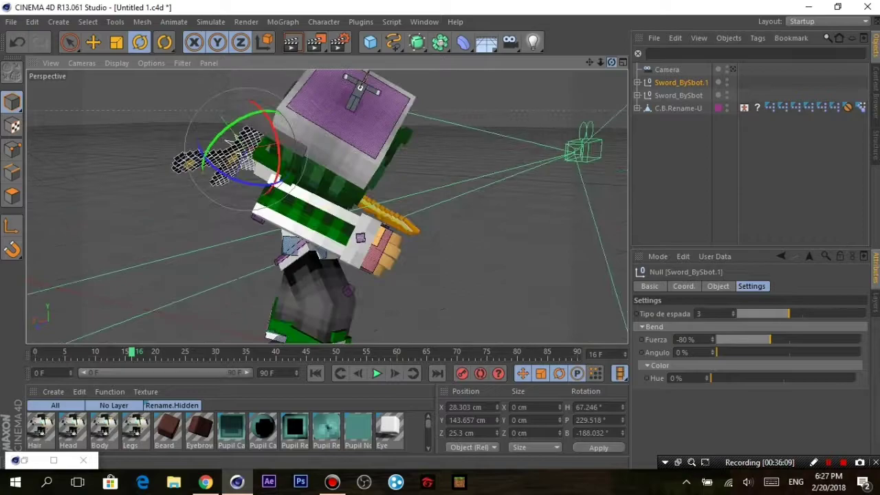
mouse_move(247, 162)
mouse_down()
mouse_move(248, 130)
mouse_move(327, 196)
mouse_move(302, 221)
mouse_move(327, 204)
mouse_move(243, 200)
mouse_move(388, 83)
mouse_move(327, 206)
mouse_move(372, 200)
mouse_move(348, 193)
mouse_move(327, 206)
mouse_up()
key(e)
key(r)
key(r)
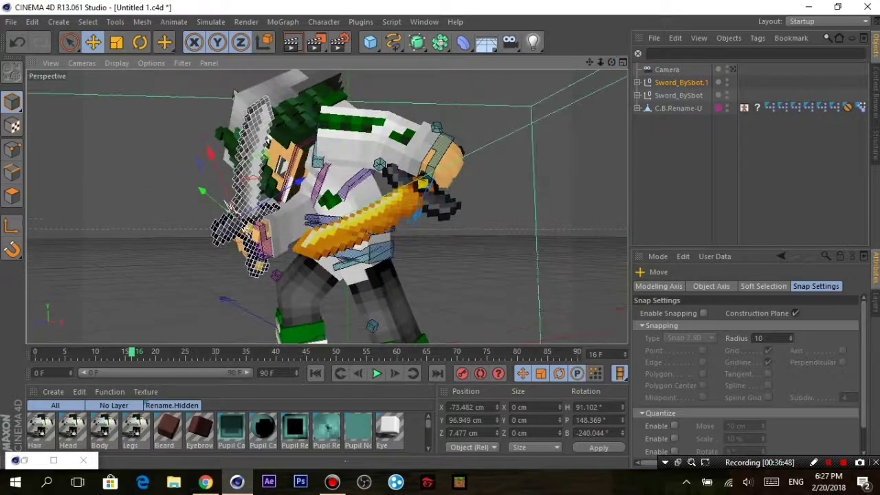
Zoom in on the character at a tilted angle and open the Content Browser on the Swords folder.
scroll(326, 206, down, 3)
click(256, 112)
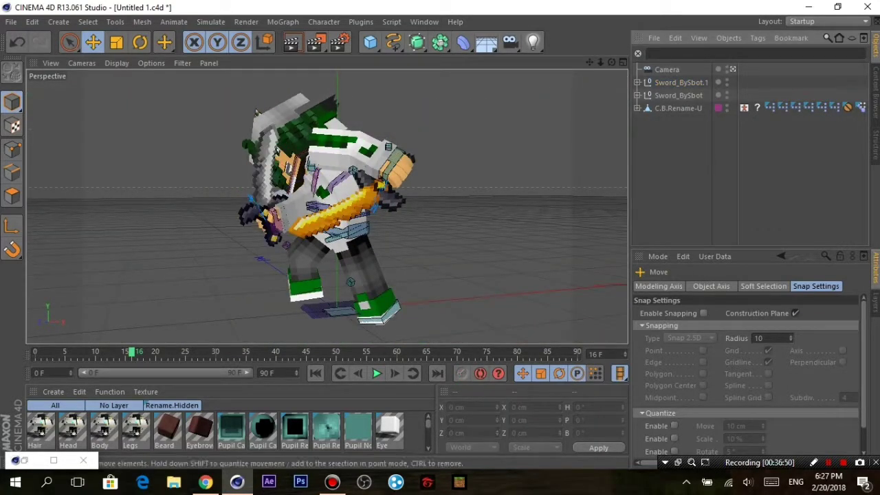
alt+drag(255, 112, 207, 166)
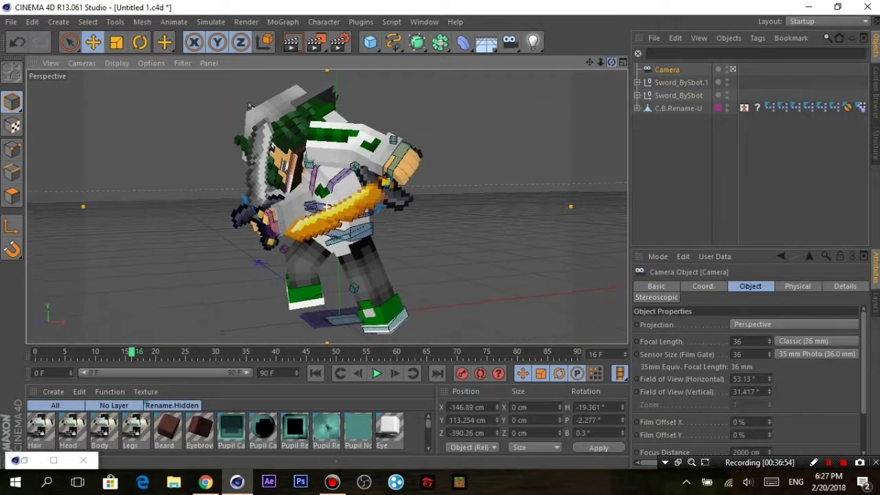
scroll(206, 166, up, 1)
scroll(196, 165, up, 2)
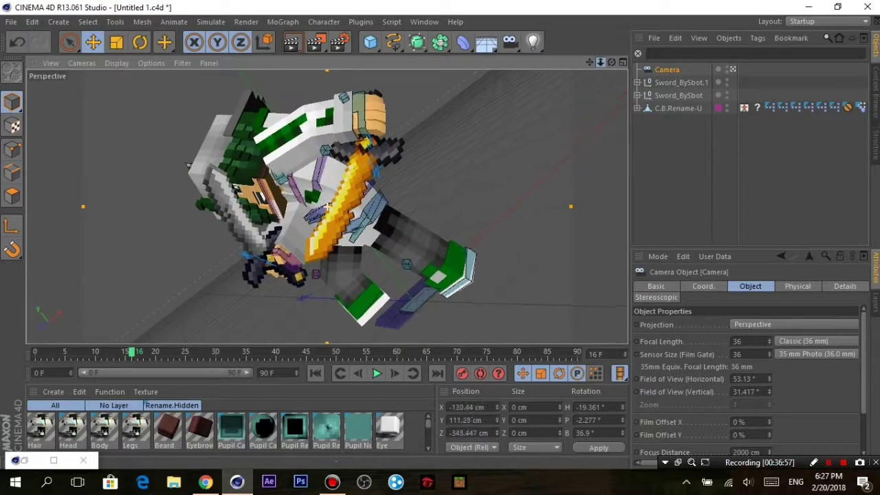
scroll(183, 163, up, 2)
scroll(183, 164, up, 1)
scroll(175, 163, up, 1)
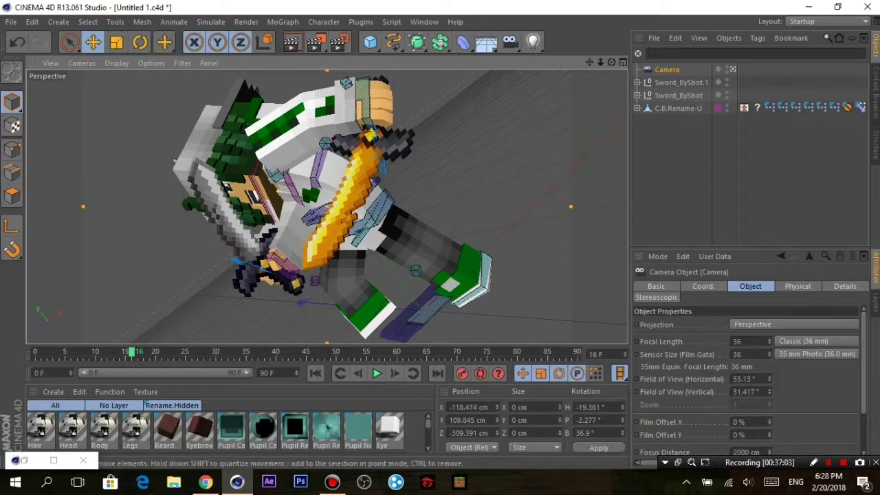
click(424, 21)
click(445, 39)
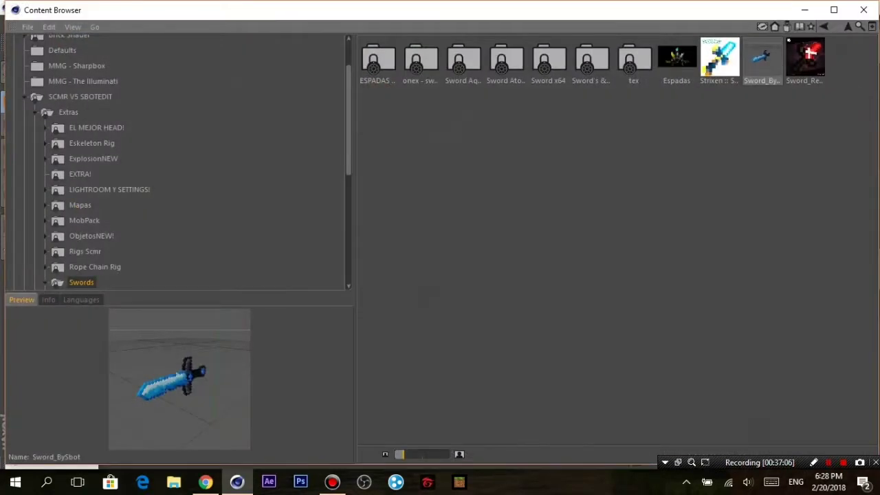
Browse to the TemplateRigV9 > Extra > Effects folder in the Content Browser.
click(115, 112)
key(End)
key(Right)
key(Down)
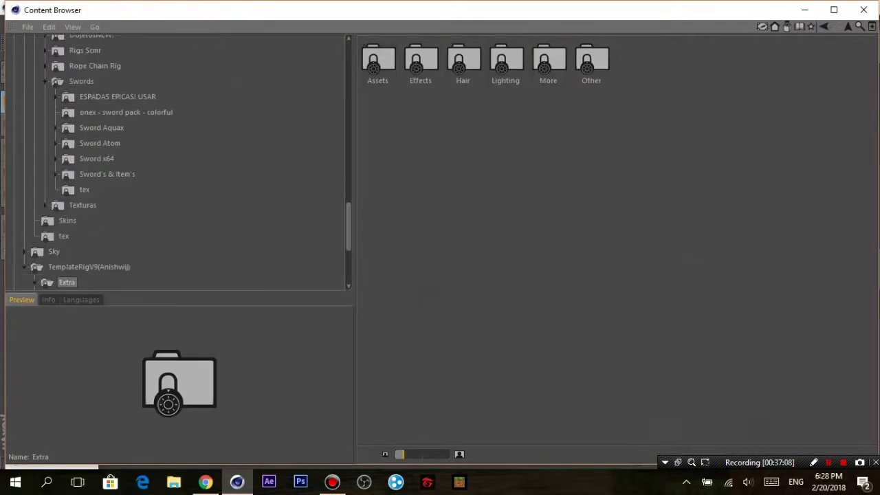
key(Left)
key(Return)
Preview the Blast, Burst Sim, Smoke, Torches, Spiral and Slash effects, then load Blast into the scene.
click(420, 58)
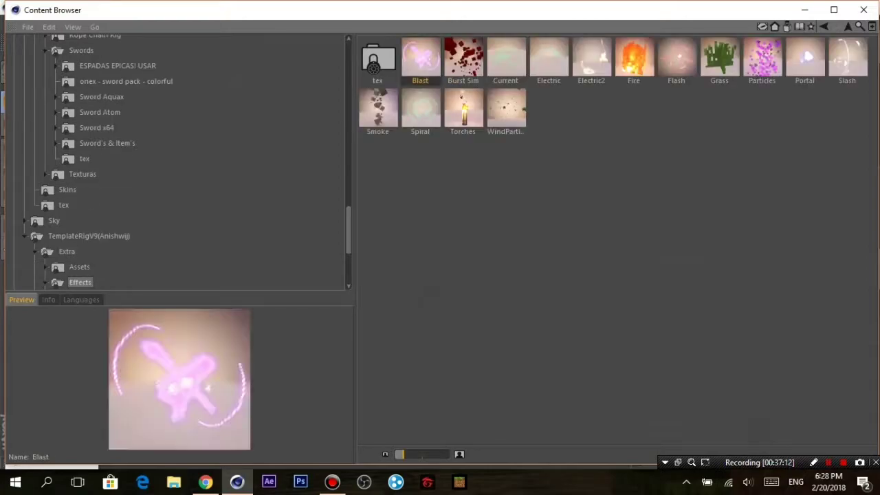
click(463, 59)
click(377, 109)
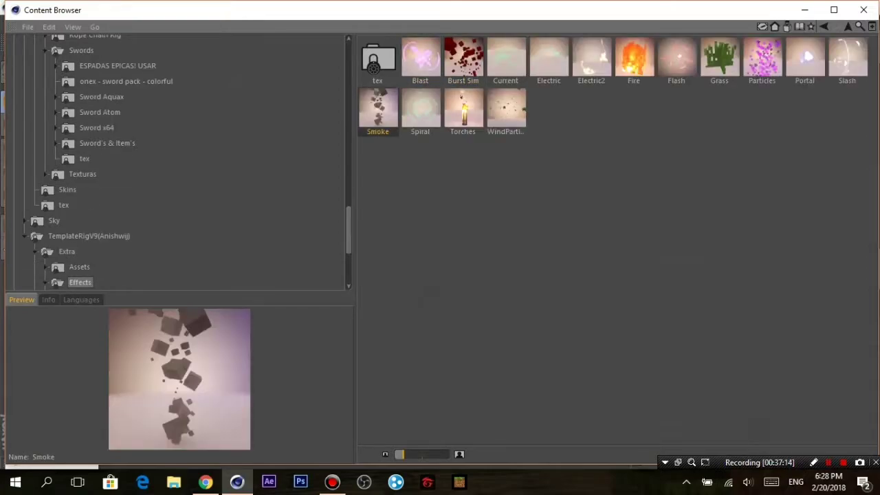
click(463, 108)
click(420, 108)
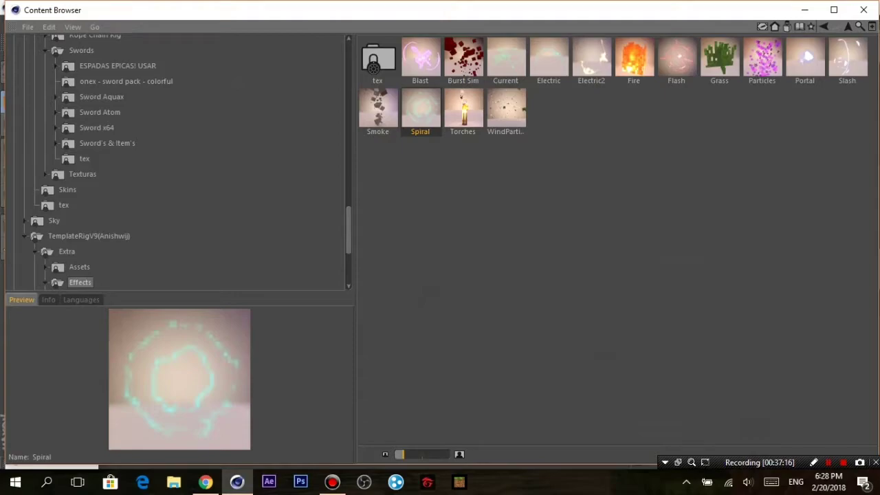
click(847, 58)
click(420, 58)
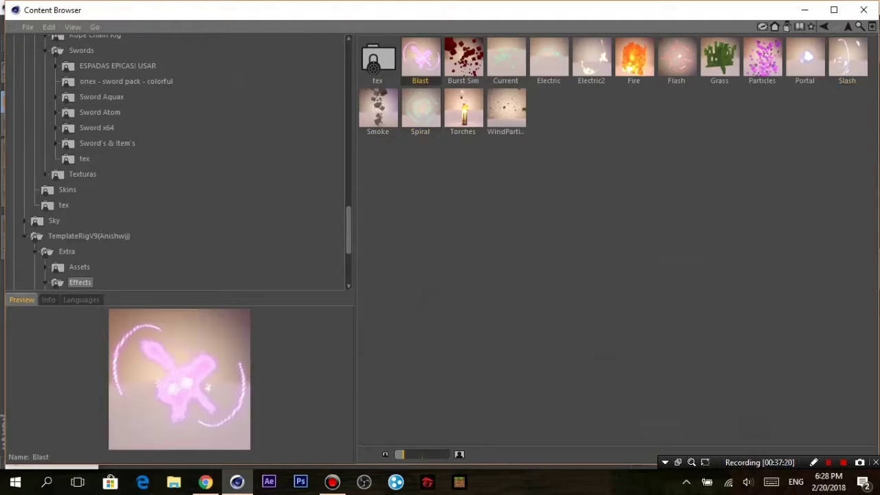
click(863, 10)
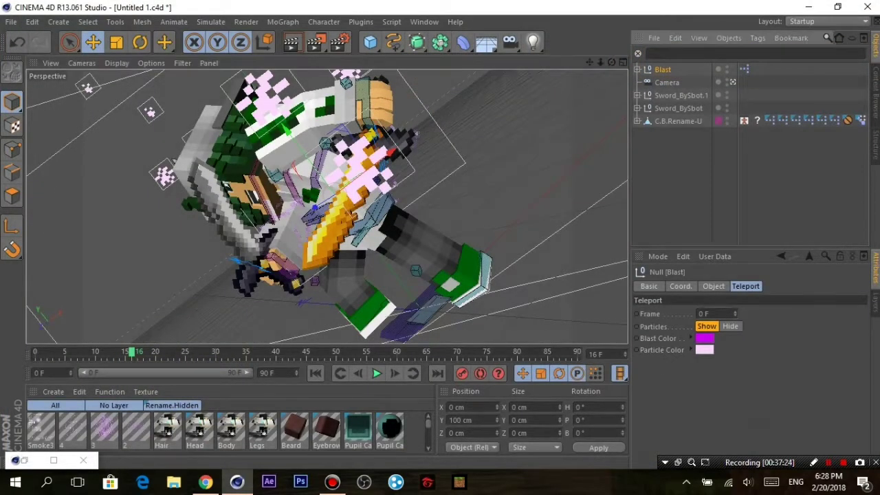
Rotate, move over the chest and enlarge the Blast effect, then render a 1280×720 frame.
key(ctrl+shift+z)
mouse_move(327, 206)
alt+mouse_down()
mouse_move(393, 205)
mouse_move(329, 205)
mouse_move(436, 161)
alt+mouse_up()
key(t)
key(r)
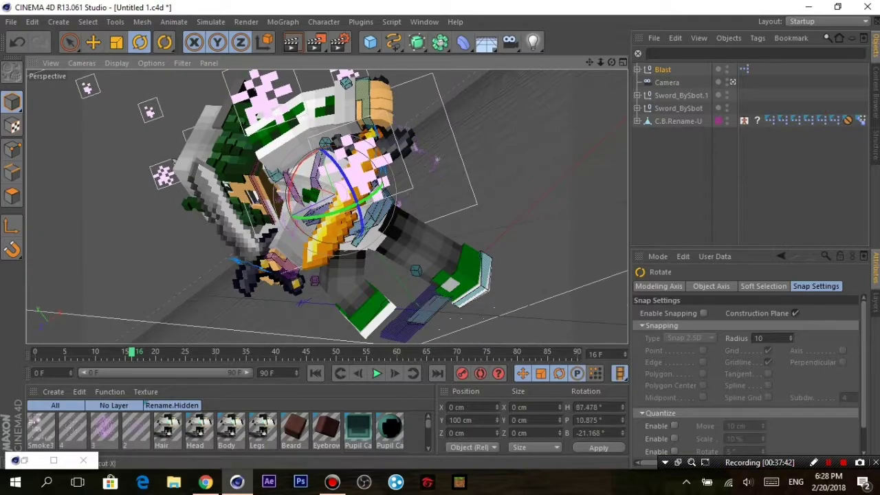
key(e)
mouse_move(337, 192)
mouse_down()
mouse_move(311, 208)
mouse_move(303, 187)
mouse_up()
key(t)
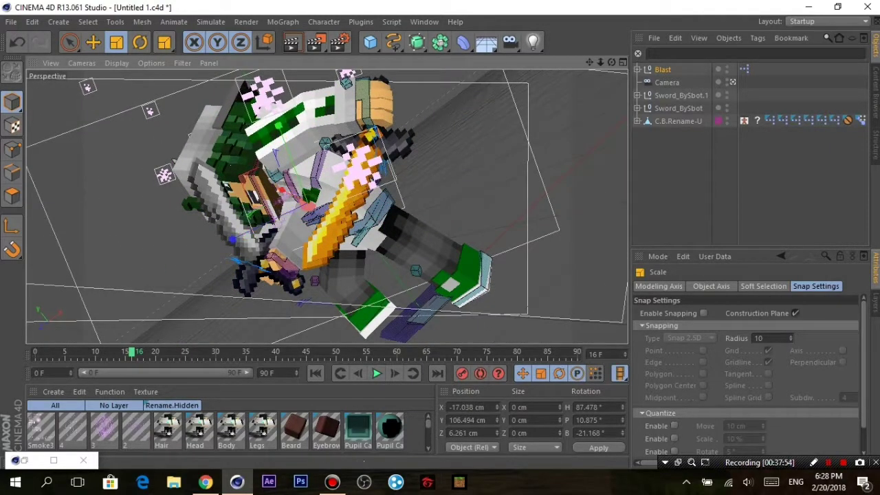
key(ctrl+shift+a)
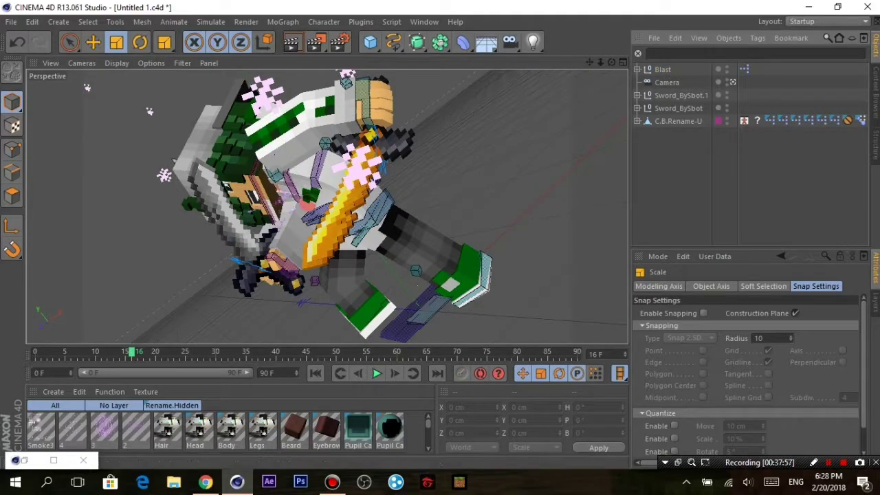
key(shift+r)
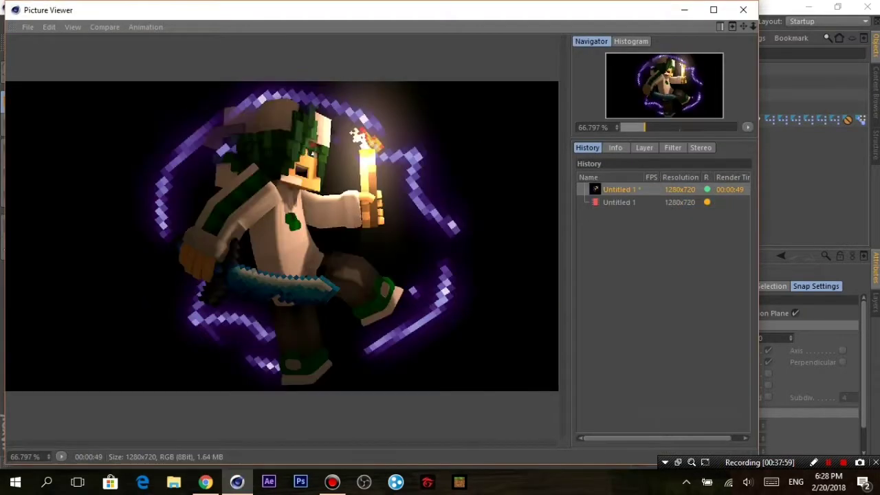
Select the earlier finished torch render in the Picture Viewer history.
scroll(285, 206, up, 2)
scroll(285, 207, up, 3)
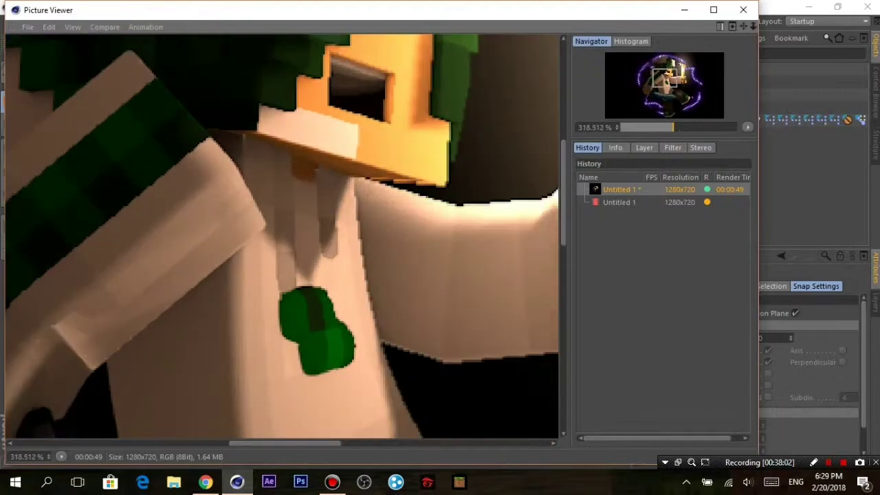
scroll(285, 206, down, 2)
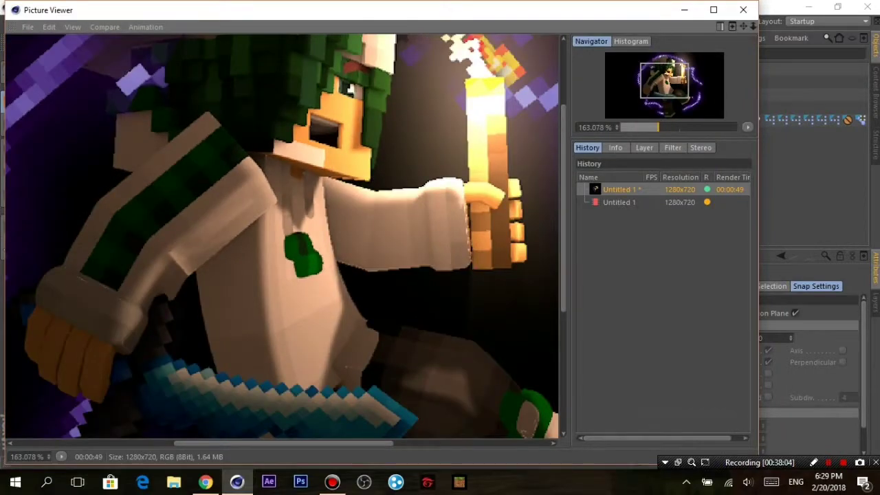
scroll(285, 233, down, 3)
scroll(285, 234, down, 2)
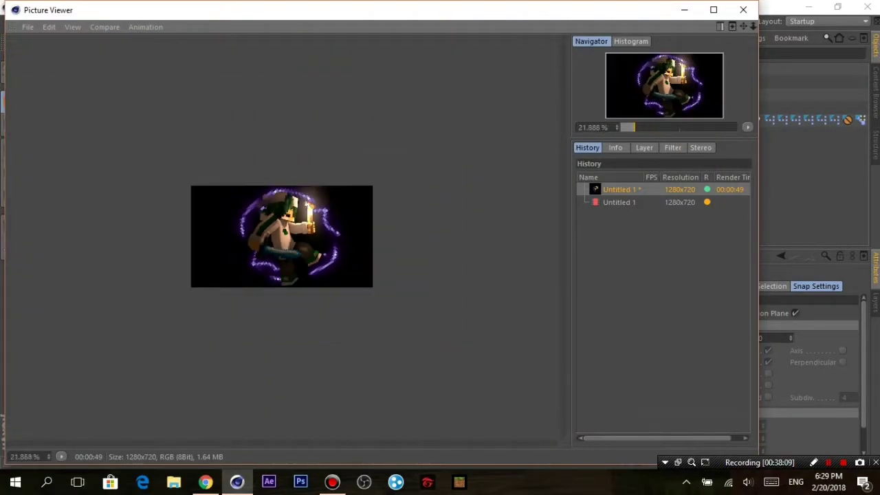
scroll(285, 234, up, 1)
scroll(285, 234, up, 3)
scroll(285, 234, down, 2)
click(618, 202)
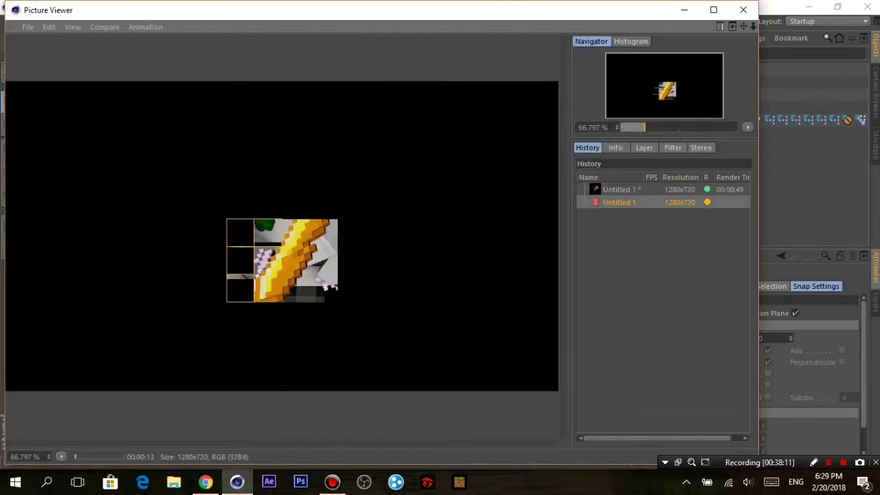
click(619, 190)
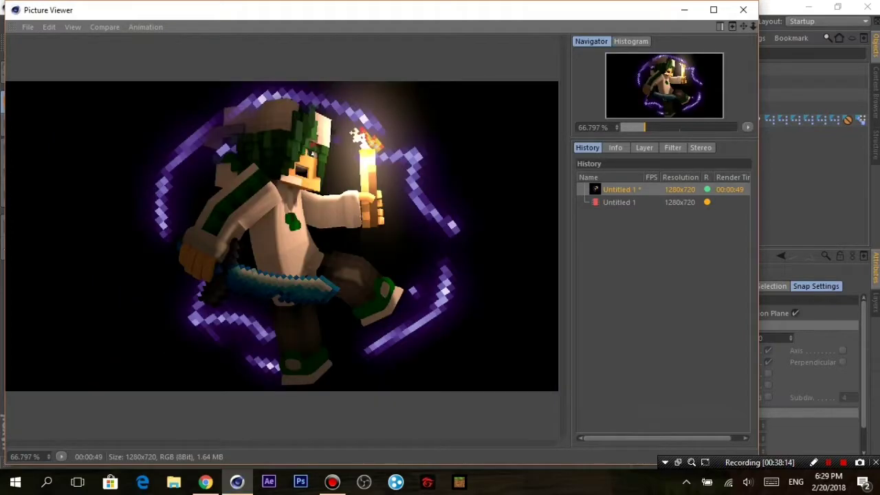
Save it as Untitled 1.png on the Desktop, replacing the old file, and return to the new render.
click(28, 27)
click(35, 59)
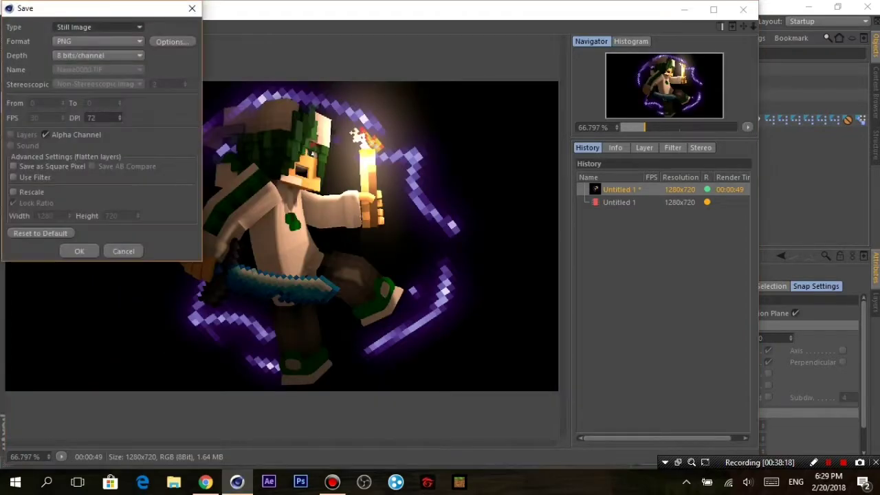
key(Return)
scroll(268, 165, down, 5)
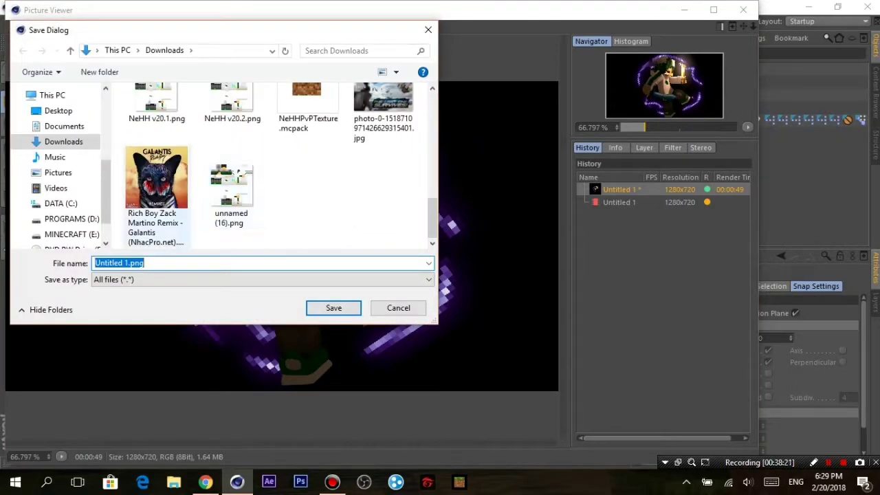
key(Return)
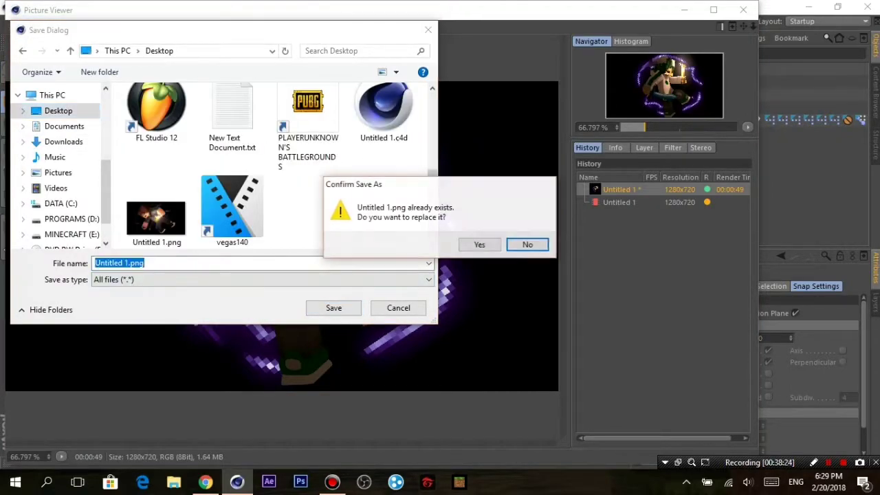
key(y)
click(619, 202)
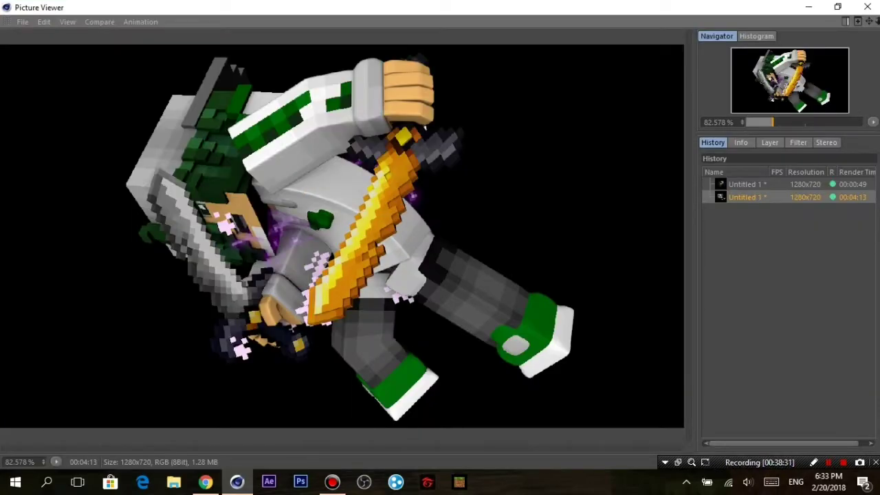
Save the Blast render from Picture Viewer as PNG named Untitled 2.png.
click(23, 21)
click(34, 53)
key(Return)
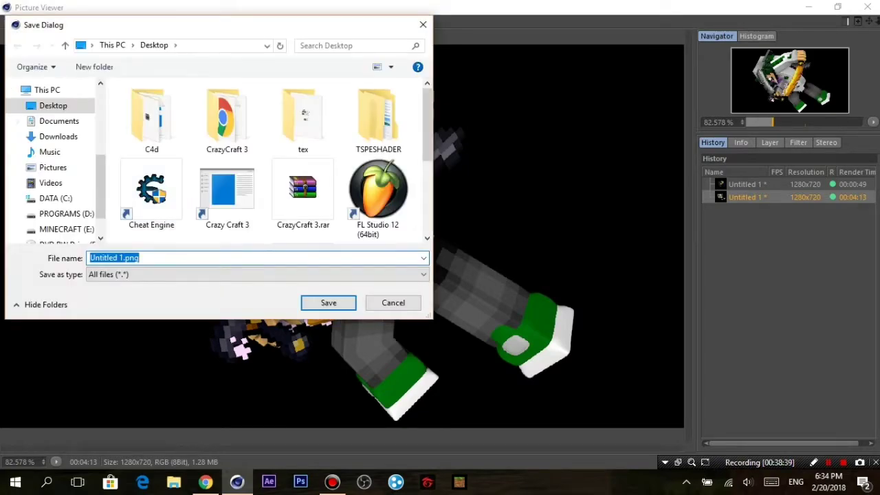
key(Return)
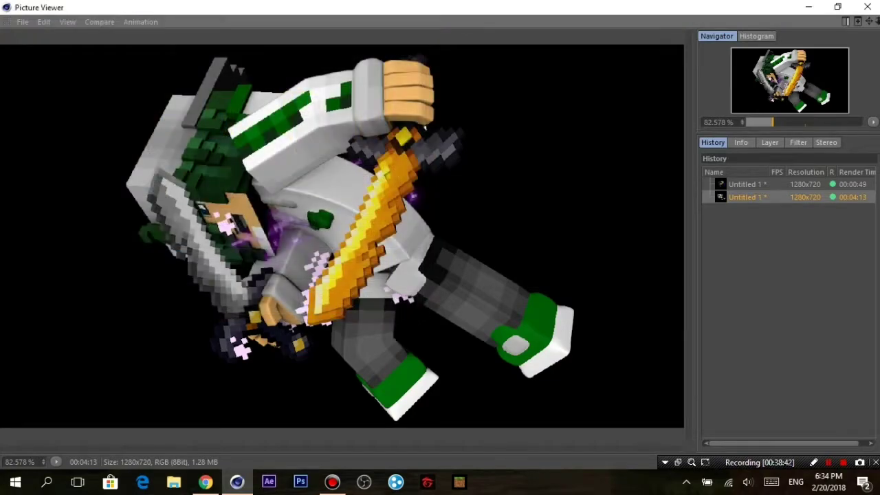
Close Picture Viewer, quit Cinema 4D without saving the scene, and hide Chrome.
key(alt+F4)
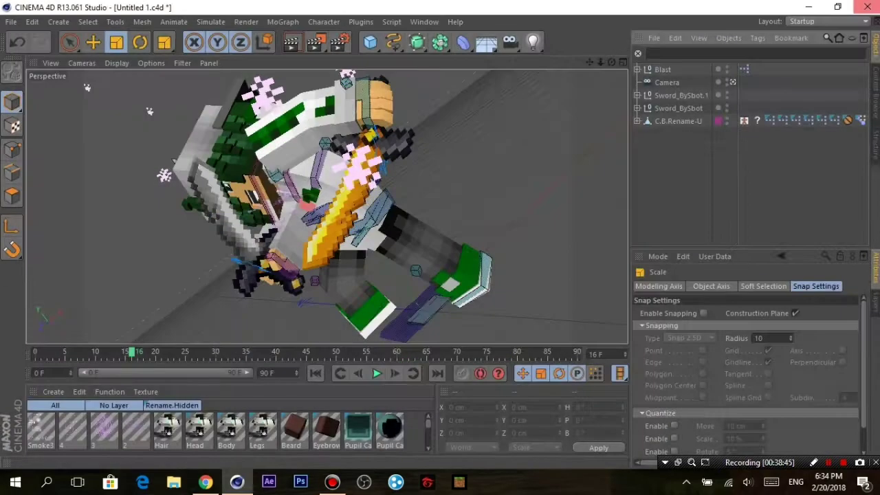
key(alt+F4)
key(n)
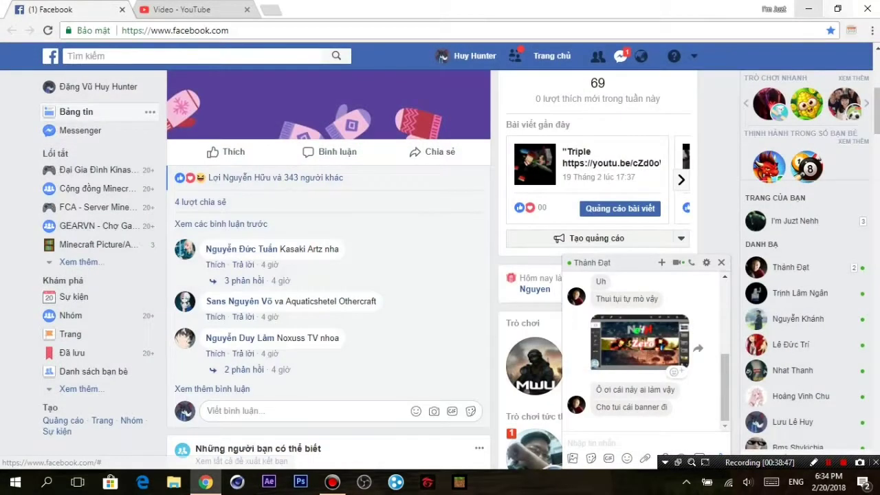
key(alt+F4)
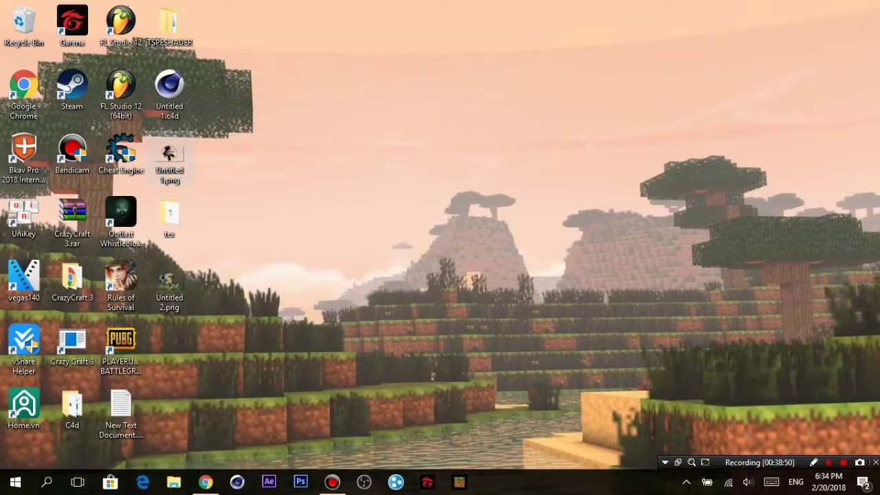
Open Untitled 1.png from the desktop in Photos and step forward to Untitled 2.png.
click(169, 160)
key(Return)
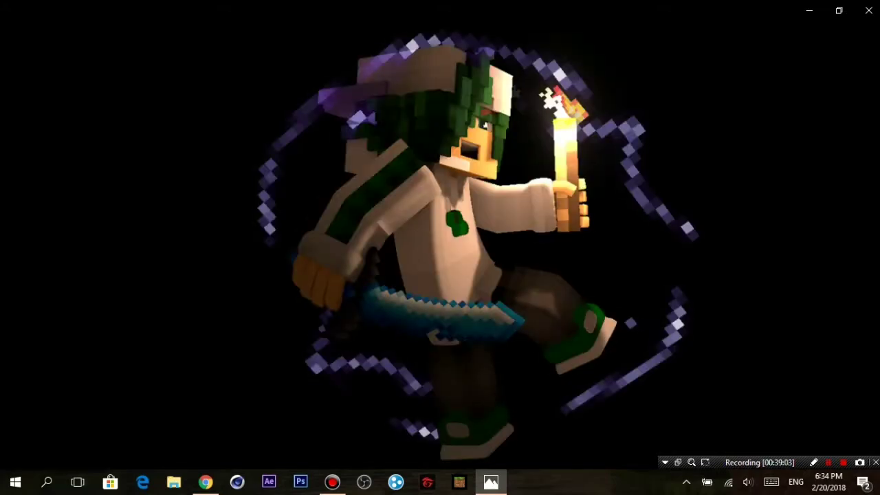
key(Right)
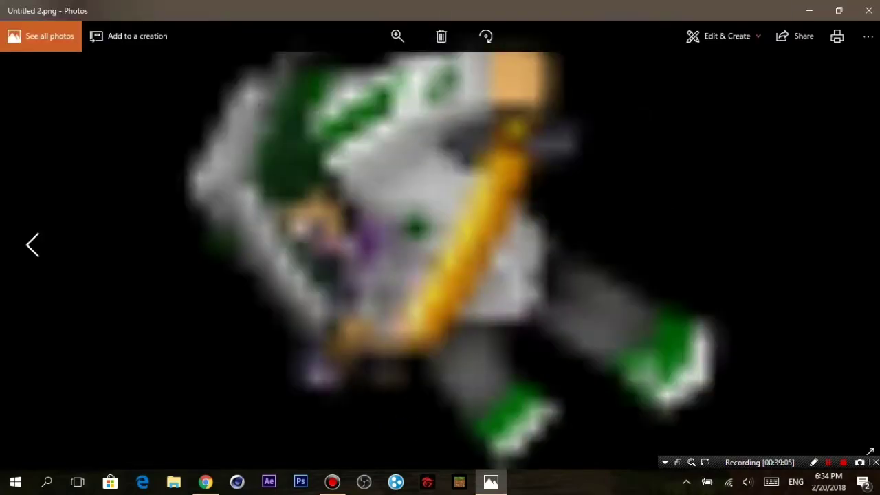